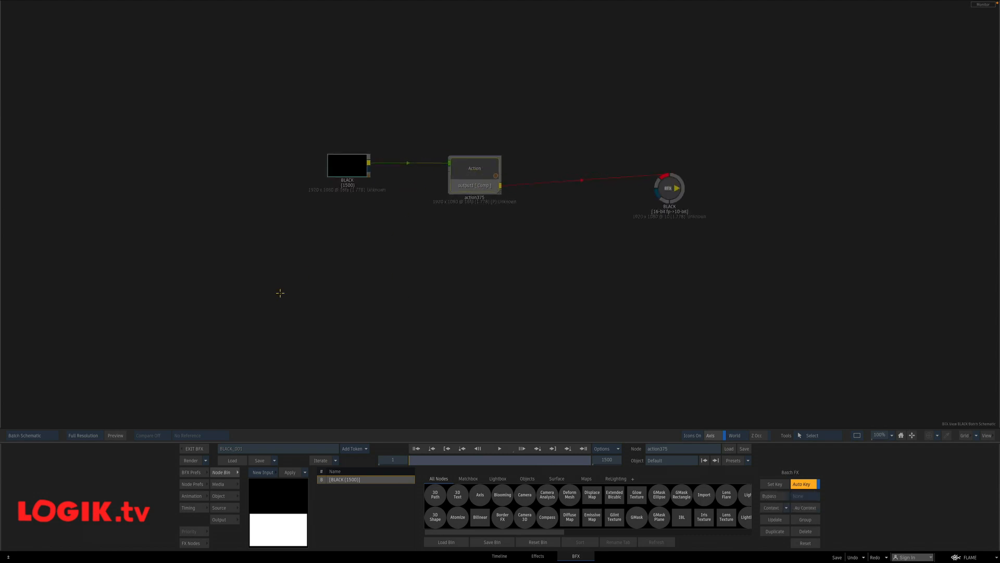
# - Add a Light node and a Particle Generator node to the Action schematic
pyautogui.press('F4')
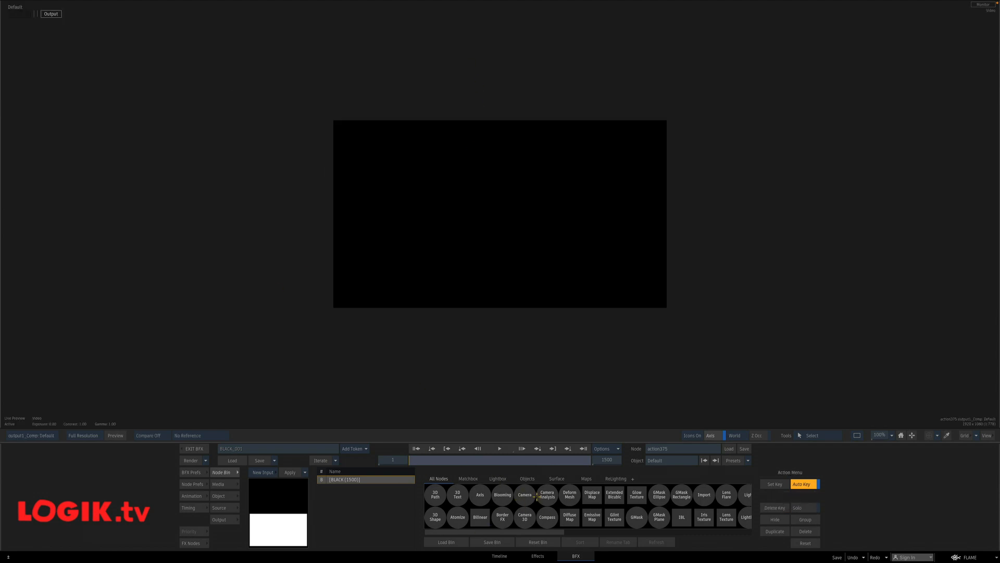
pyautogui.press('l')
pyautogui.click(609, 499)
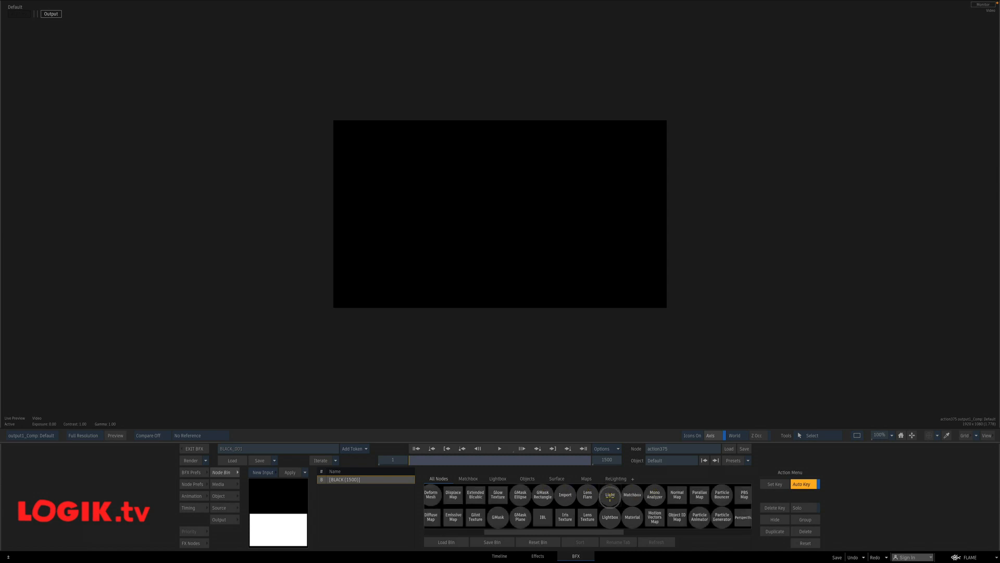
pyautogui.click(356, 111)
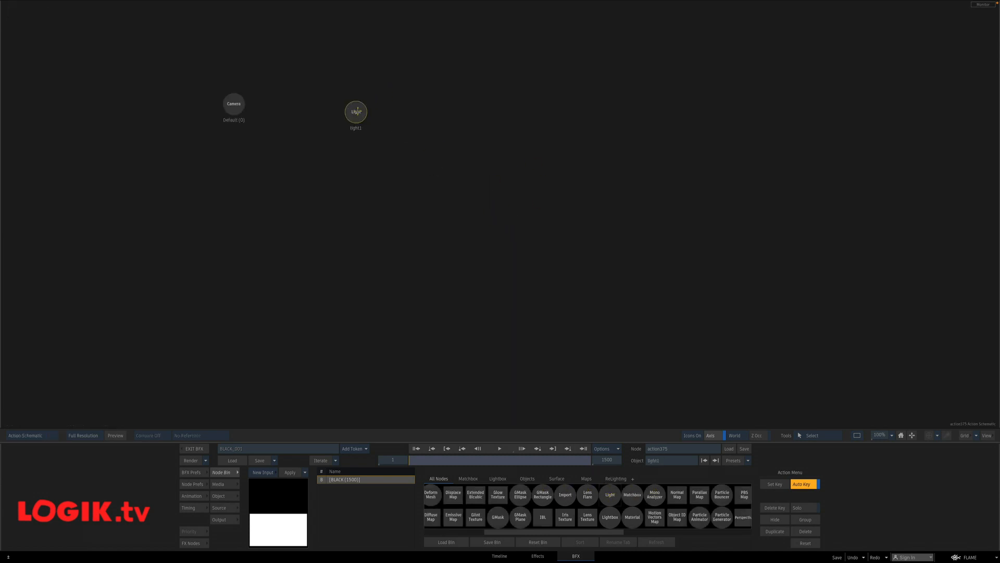
pyautogui.click(223, 472)
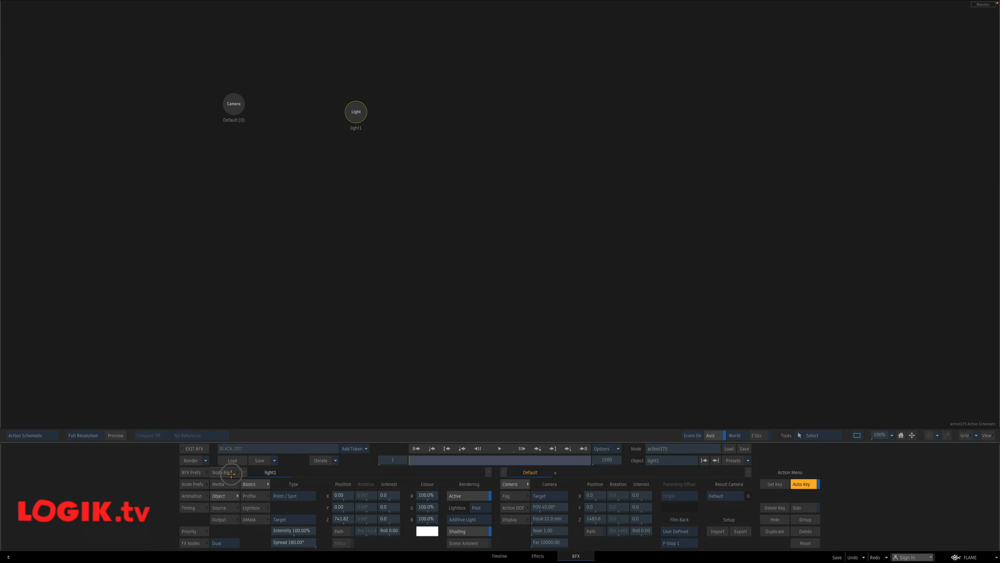
pyautogui.moveTo(531, 532); pyautogui.dragTo(579, 531)
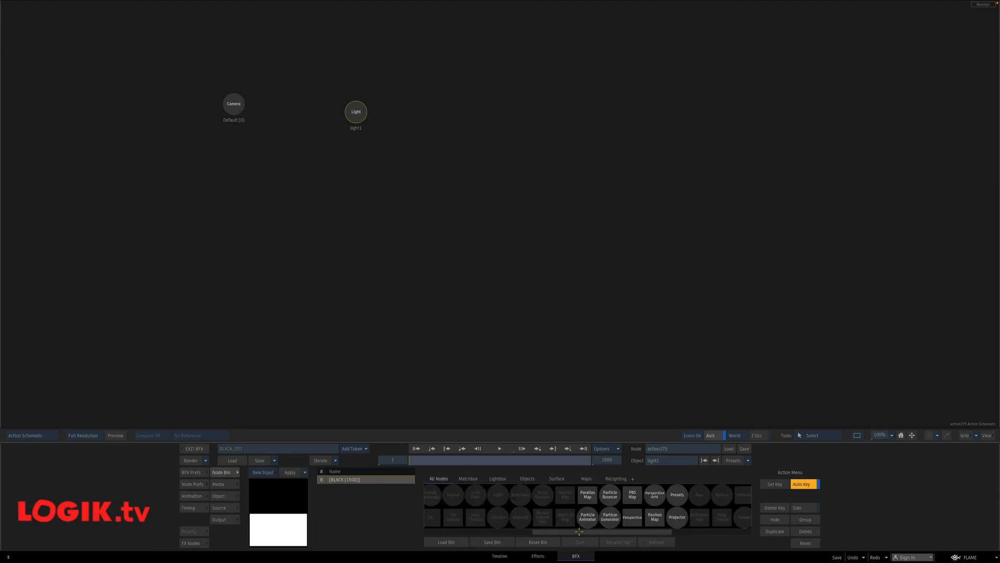
pyautogui.click(610, 515)
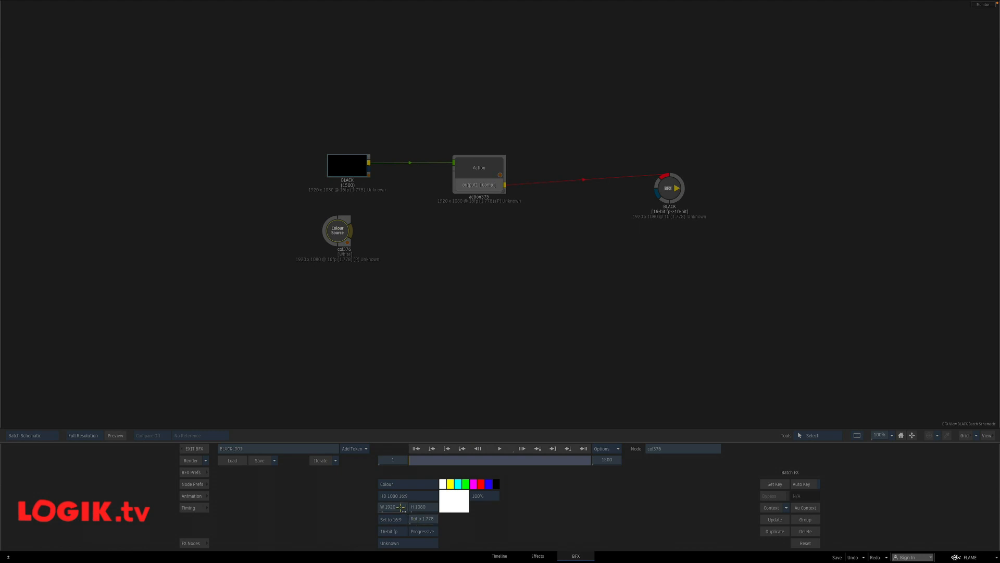
# - Set the Colour Source to a custom resolution of 512 x 512
pyautogui.click(401, 507)
pyautogui.press('Return')
pyautogui.click(433, 507)
pyautogui.write('512')
pyautogui.press('Return')
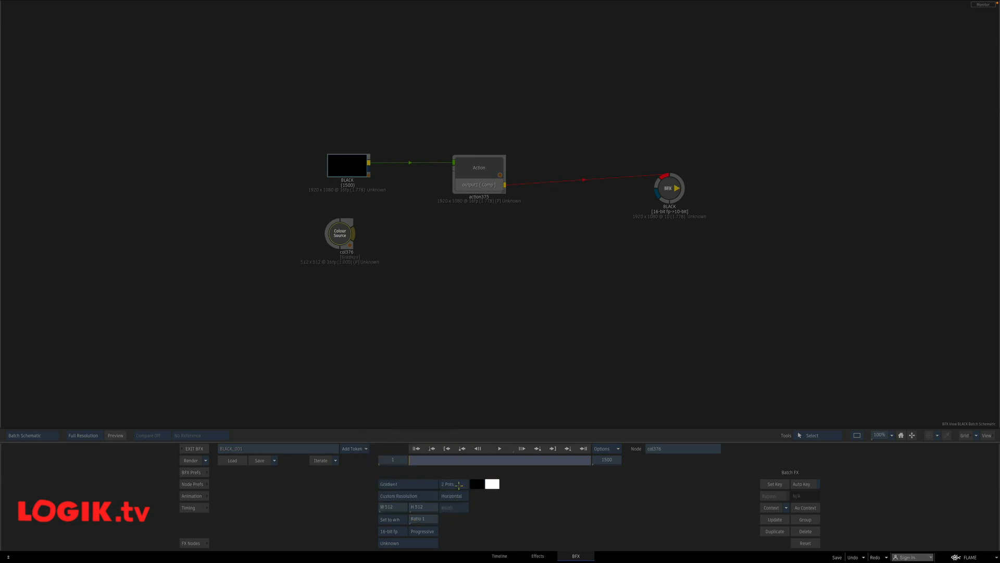
# - Make the Colour Source's two-point gradient circular and view the result
pyautogui.click(452, 496)
pyautogui.click(457, 492)
pyautogui.press('F4')
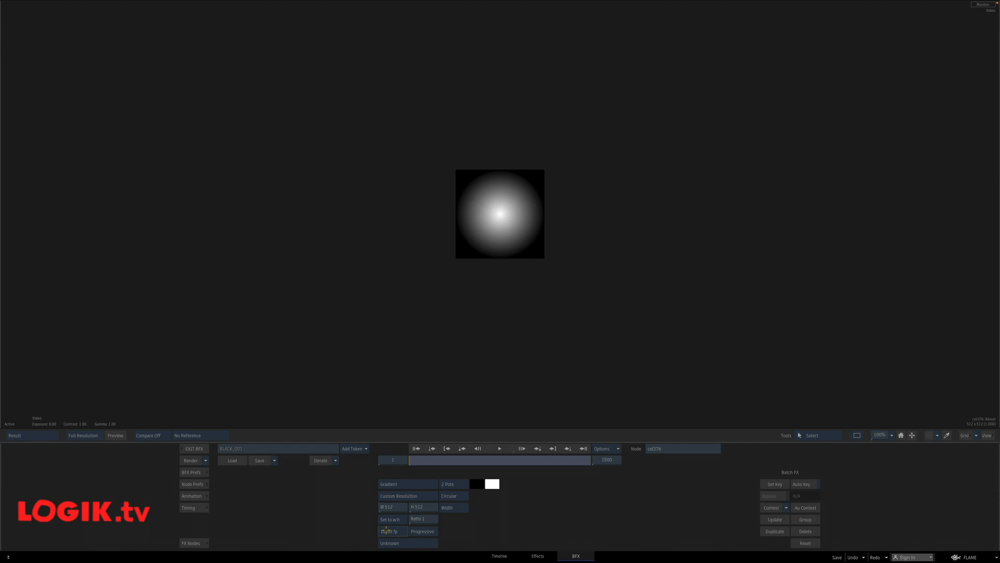
pyautogui.press('F4')
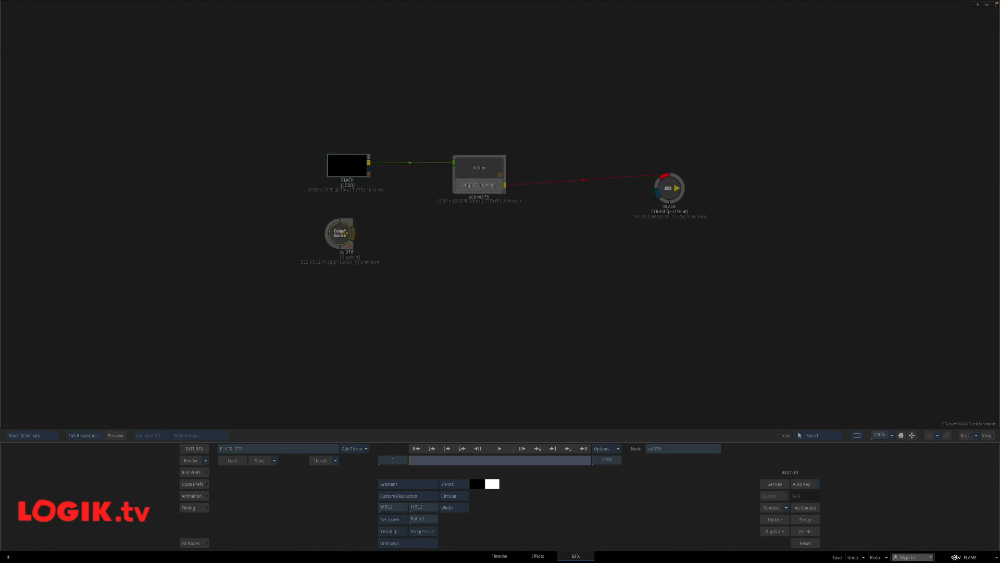
# - Add a Colour Correct node beside the Colour Source in the batch schematic and open it
pyautogui.moveTo(343, 230); pyautogui.dragTo(323, 235)
pyautogui.click(194, 543)
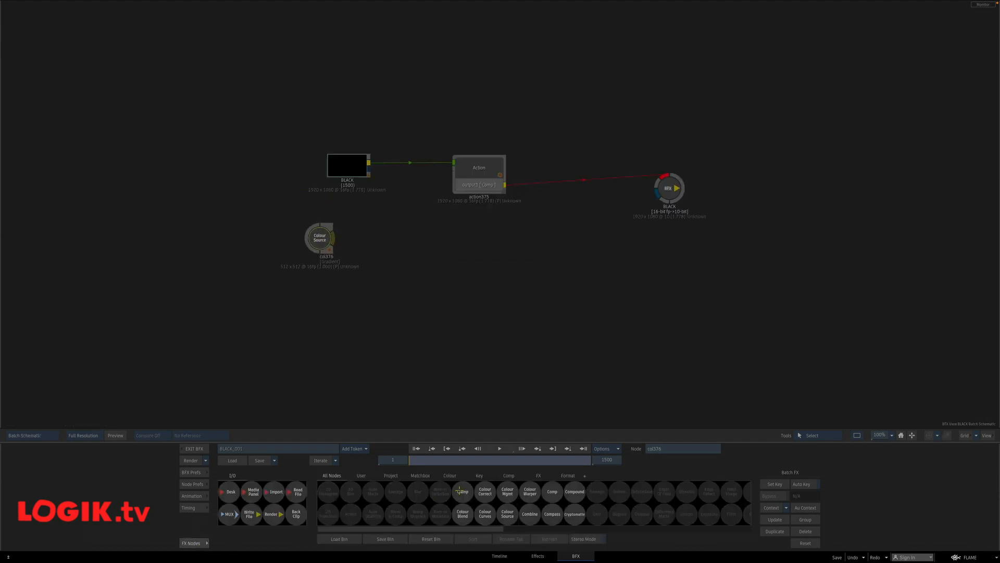
pyautogui.moveTo(489, 497); pyautogui.dragTo(383, 249)
pyautogui.doubleClick(383, 249)
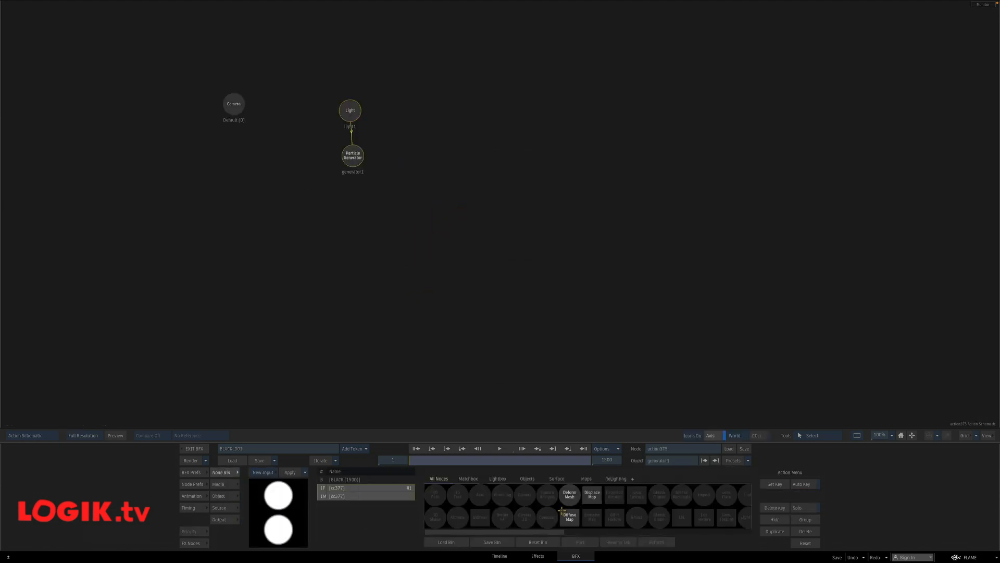
# - Add a Diffuse Map with the cc377 media beneath the Particle Generator and select the generator
pyautogui.moveTo(570, 518); pyautogui.dragTo(352, 197)
pyautogui.moveTo(351, 113); pyautogui.dragTo(353, 111)
pyautogui.click(353, 158)
# - Set the Particle Generator's mode to Generate and its type to Squares, and play back the emission
pyautogui.press('F4')
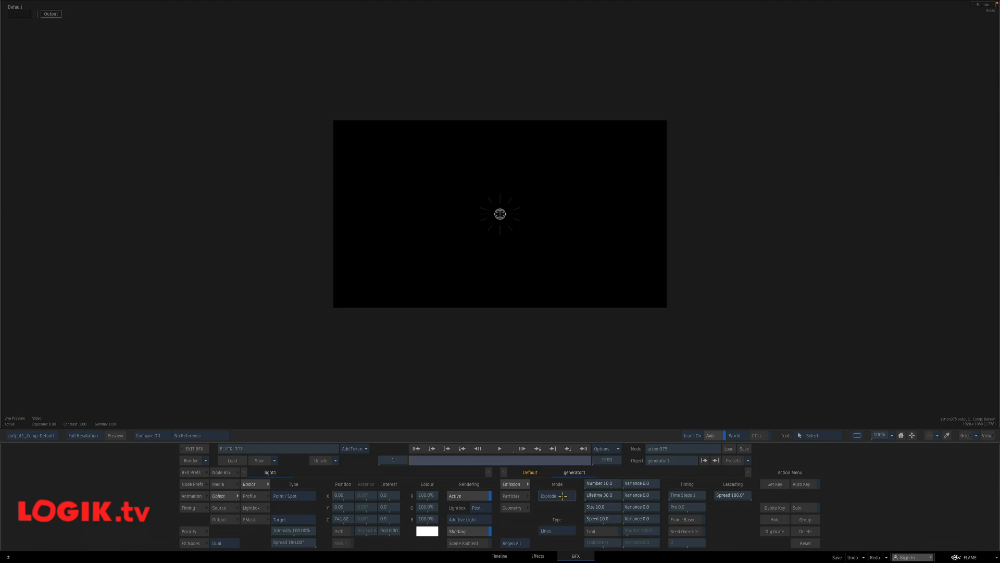
pyautogui.click(566, 530)
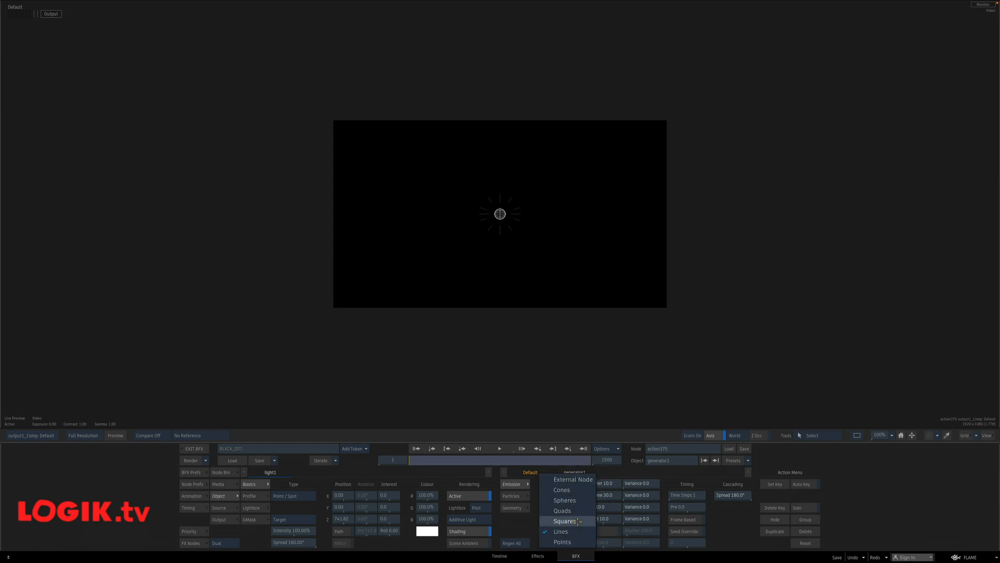
pyautogui.click(565, 521)
pyautogui.click(502, 447)
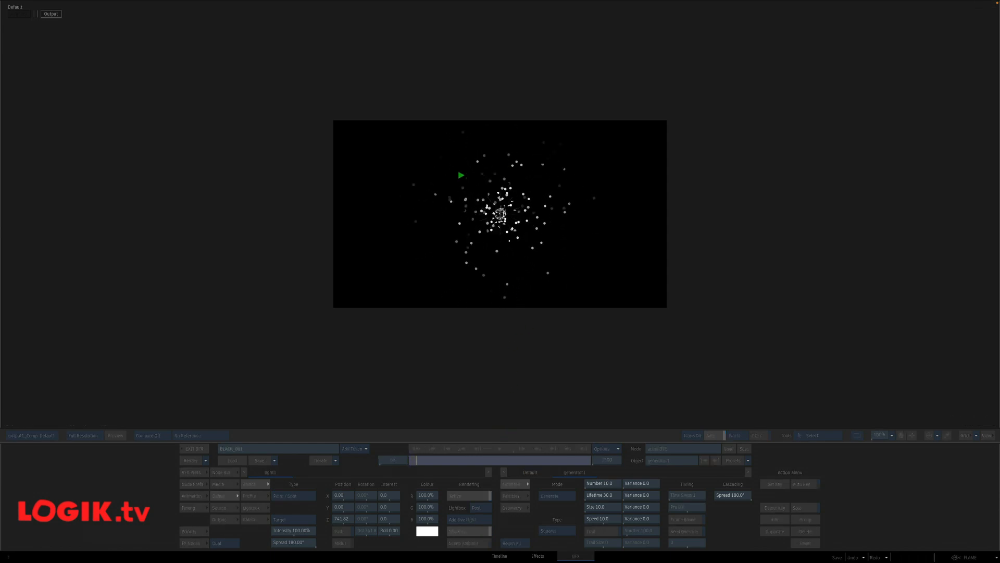
pyautogui.click(488, 326)
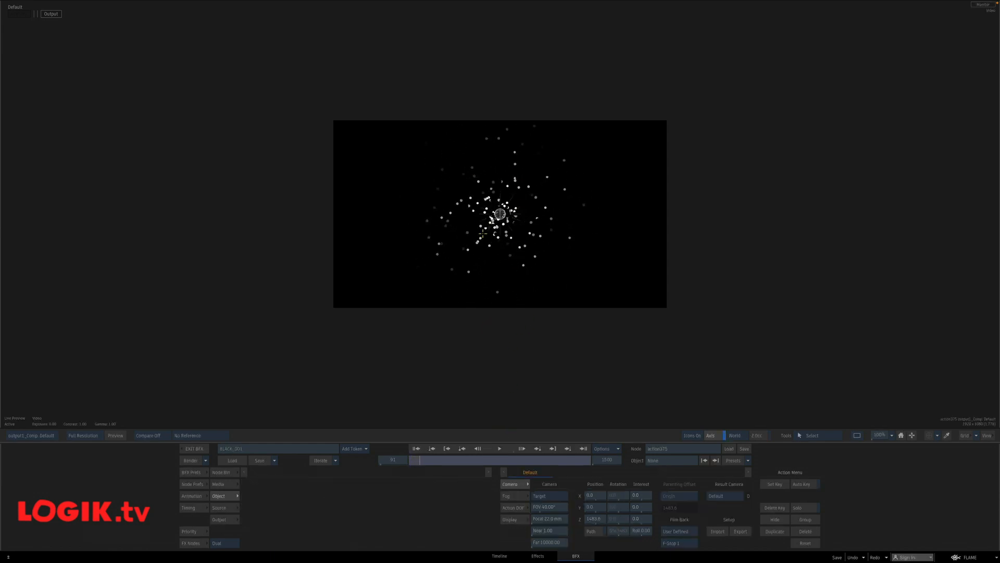
# - Select the light and turn off its Shading
pyautogui.press('F4')
pyautogui.click(349, 107)
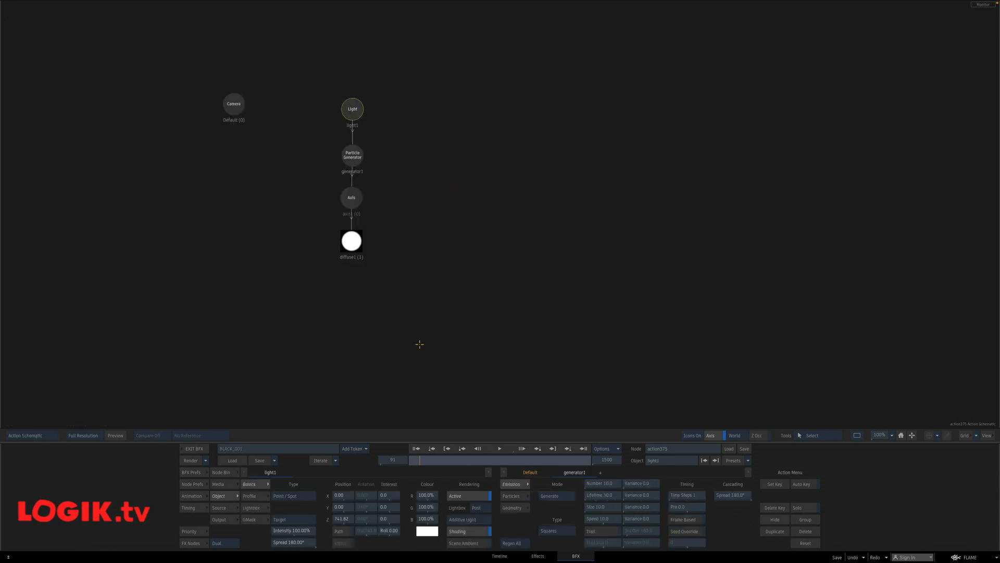
pyautogui.press('F1')
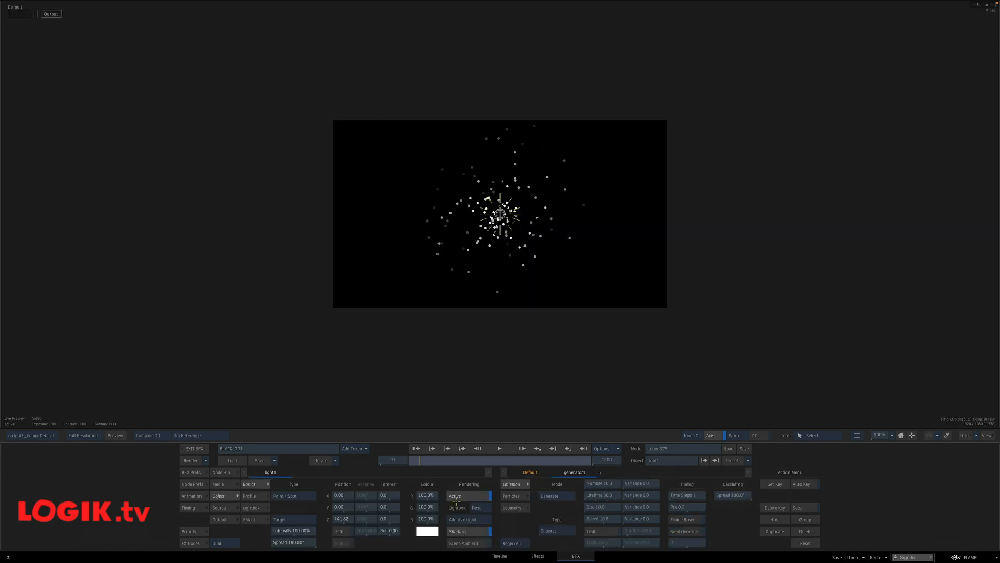
pyautogui.click(472, 532)
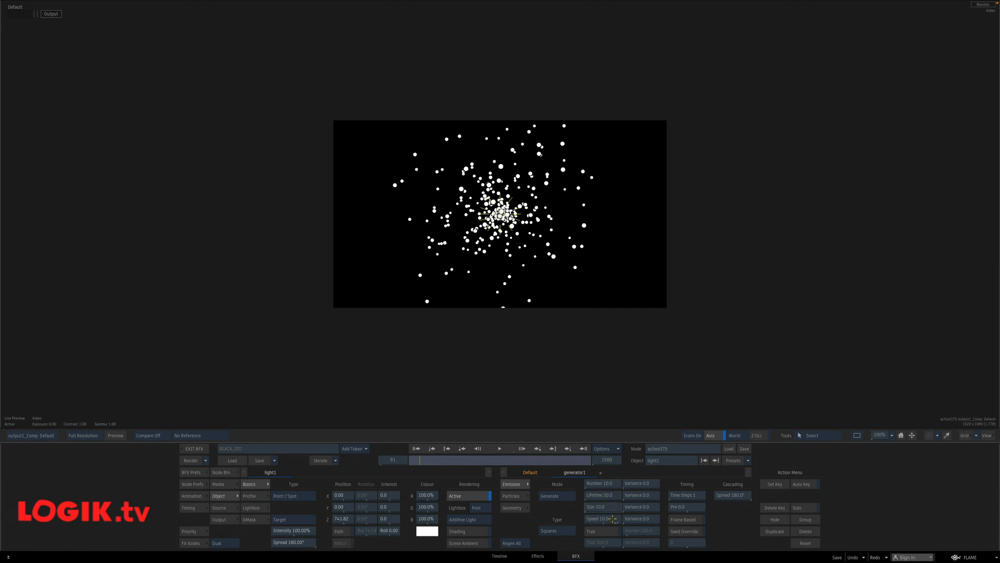
# - Return to the first frame and set the particle speed to 0
pyautogui.click(416, 448)
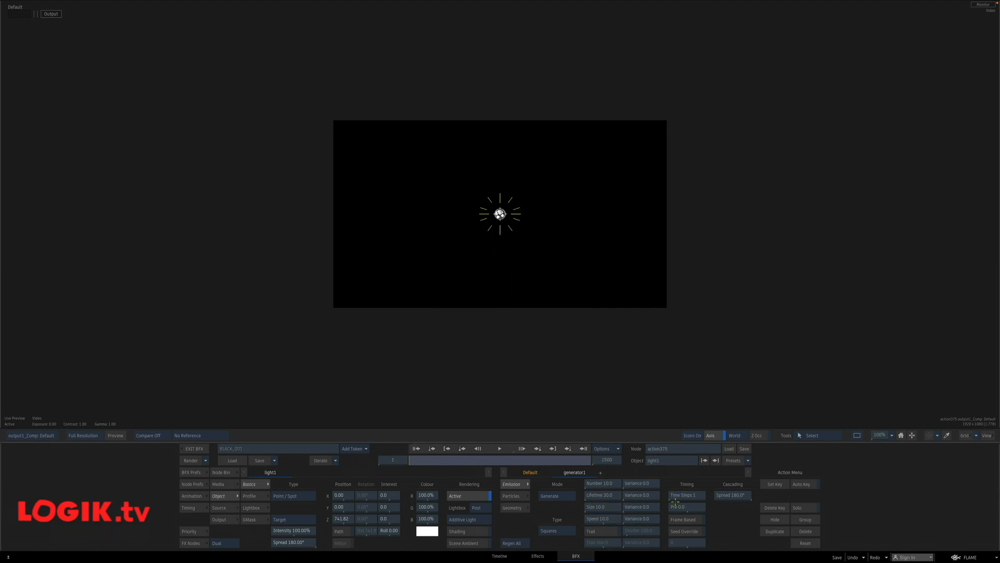
pyautogui.click(611, 518)
pyautogui.click(594, 508)
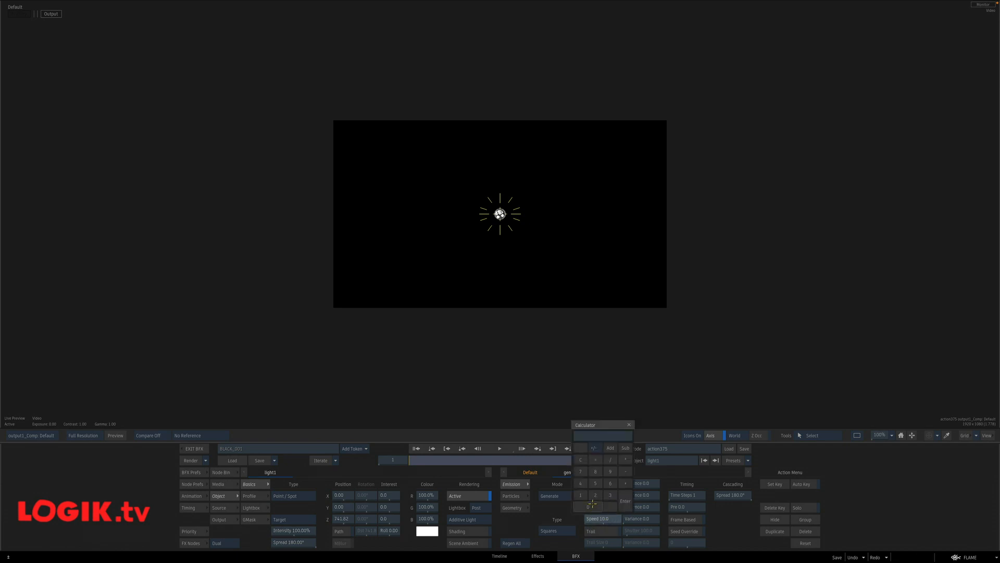
pyautogui.click(625, 498)
pyautogui.press('Escape')
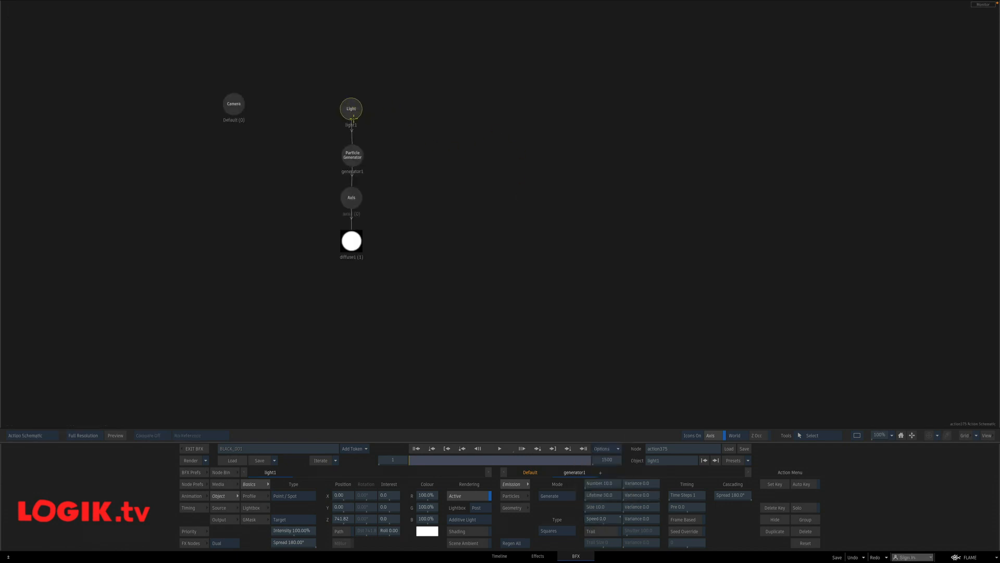
# - Add a 3D Path node to the Action setup and show the output view for drawing
pyautogui.press('F4')
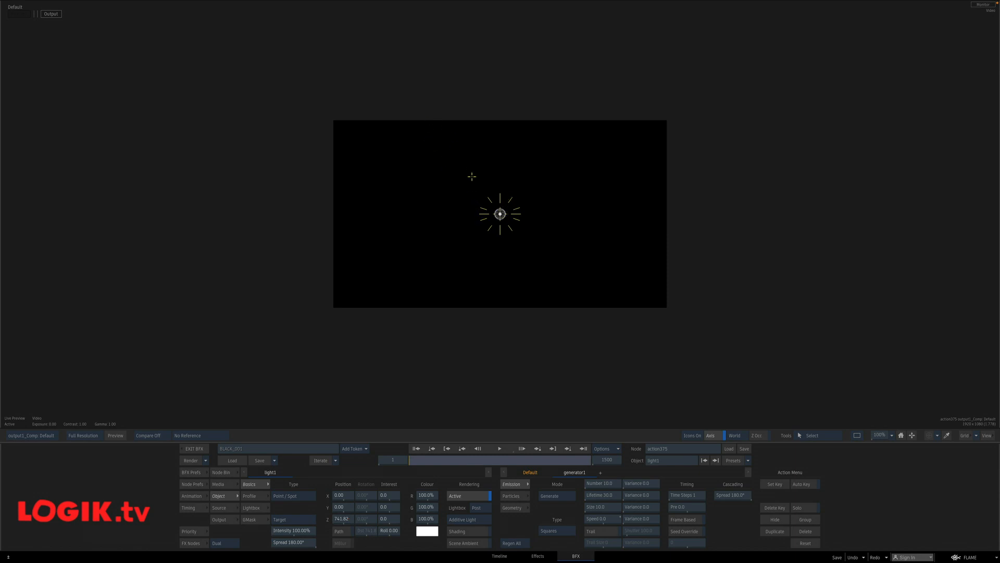
pyautogui.press('F8')
pyautogui.press('`')
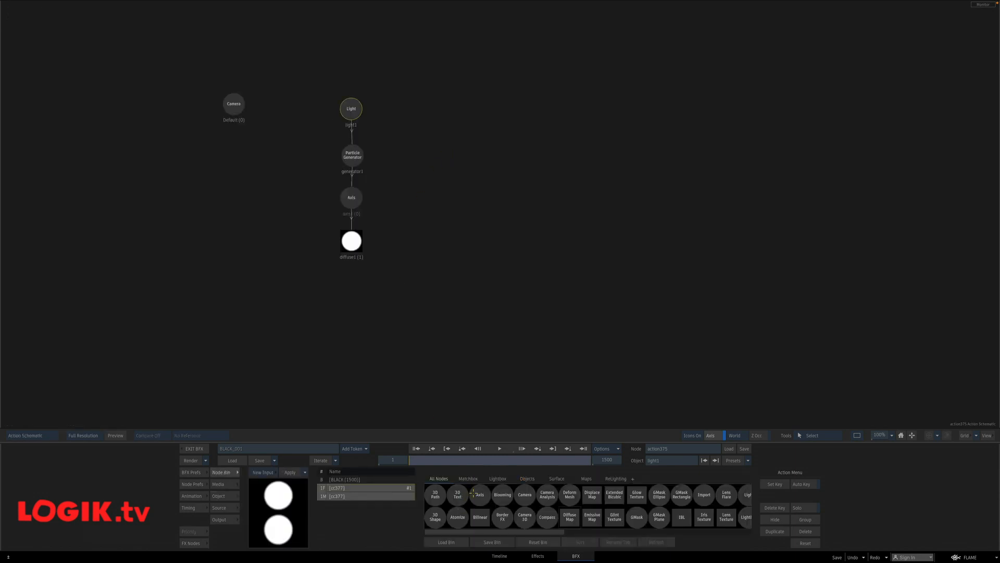
pyautogui.press('F4')
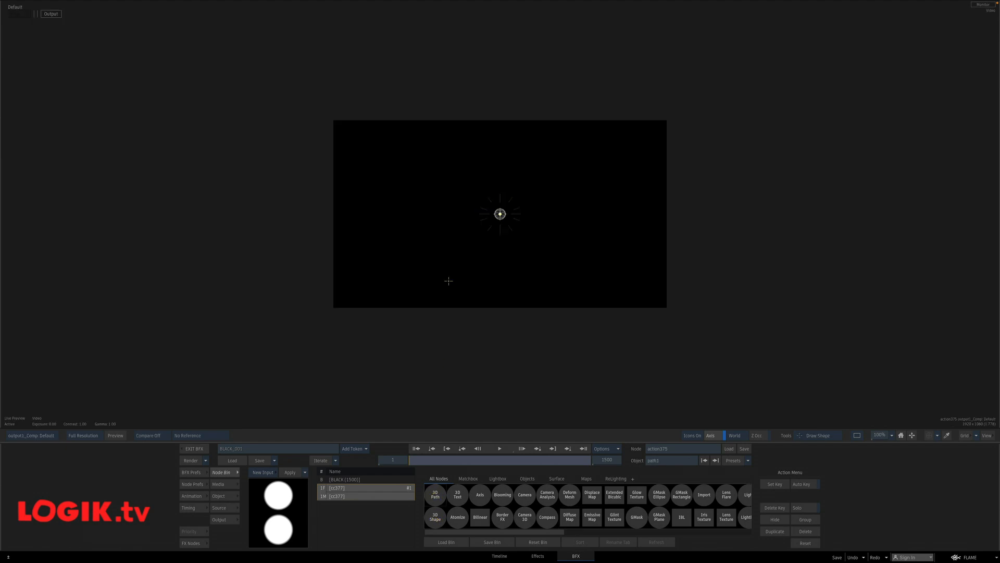
# - Draw a wavy six-point 3D path across the frame, ending beyond its lower right corner, and finish the shape
pyautogui.moveTo(378, 144); pyautogui.dragTo(360, 175)
pyautogui.moveTo(392, 260); pyautogui.dragTo(436, 275)
pyautogui.moveTo(500, 153)
pyautogui.mouseDown()
pyautogui.moveTo(527, 126)
pyautogui.moveTo(542, 163)
pyautogui.mouseUp()
pyautogui.moveTo(561, 266); pyautogui.dragTo(567, 311)
pyautogui.moveTo(678, 241); pyautogui.dragTo(736, 187)
pyautogui.moveTo(729, 411); pyautogui.dragTo(742, 454)
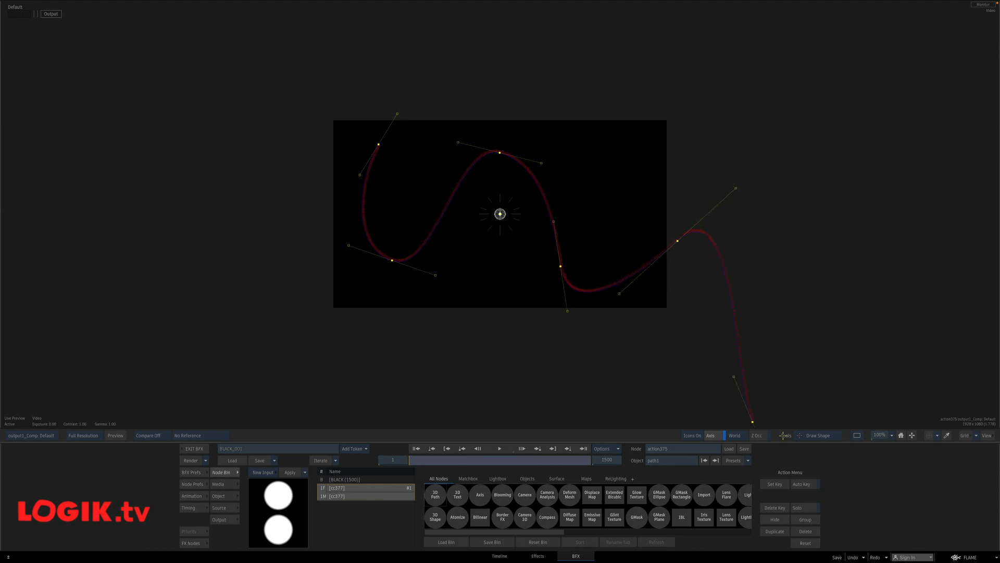
pyautogui.click(224, 496)
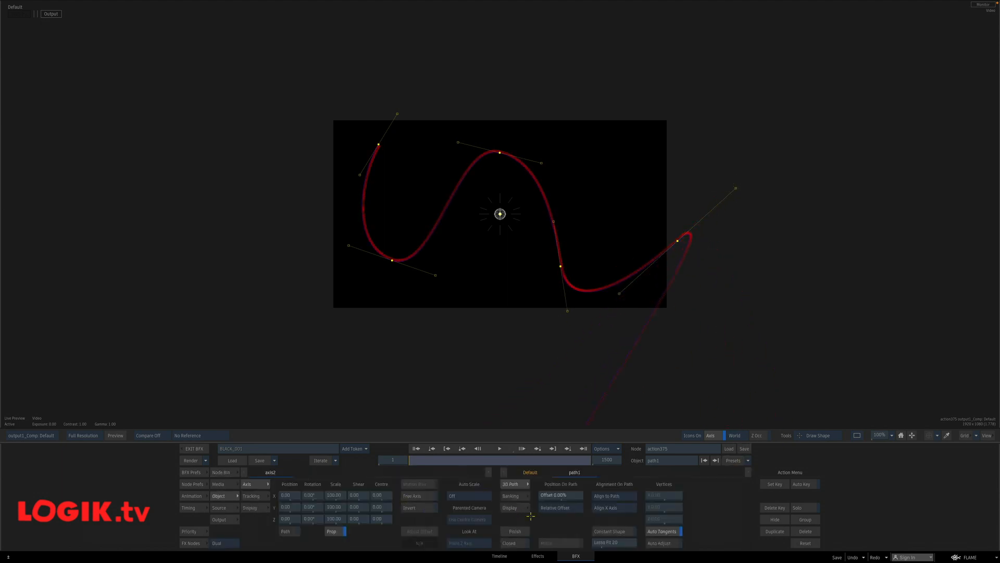
pyautogui.click(515, 531)
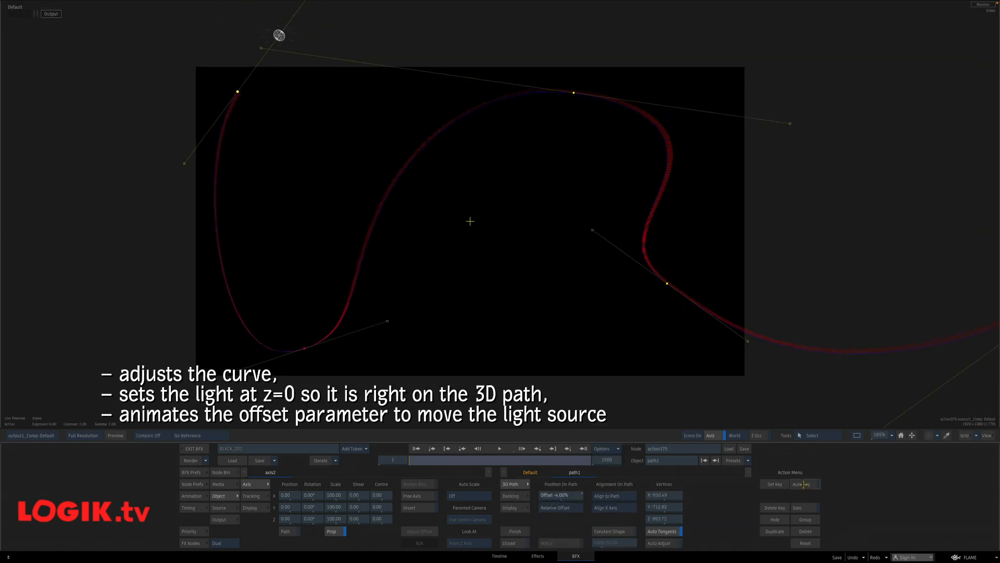
# - With Auto Key on, keyframe the path offset at 0% on the first frame and higher on another frame, and preview the motion
pyautogui.click(805, 484)
pyautogui.click(561, 496)
pyautogui.write('0')
pyautogui.press('Return')
pyautogui.moveTo(393, 460); pyautogui.dragTo(694, 485)
pyautogui.moveTo(558, 493); pyautogui.dragTo(568, 492)
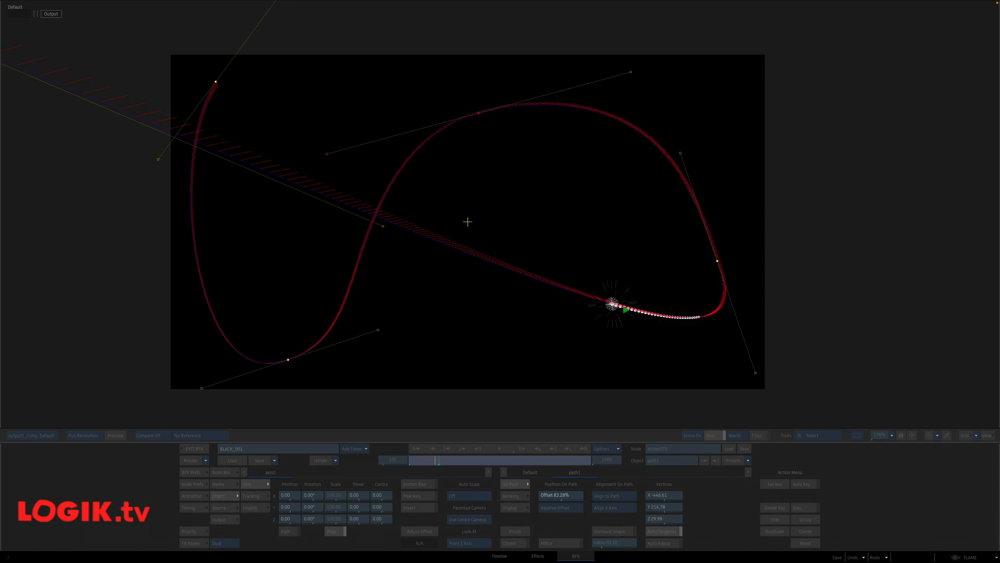
pyautogui.click(320, 231)
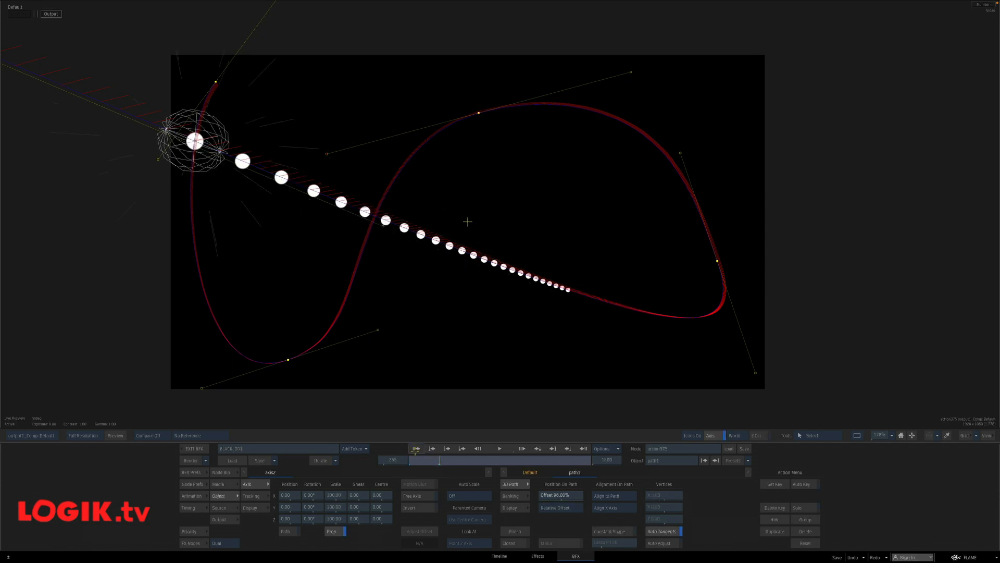
pyautogui.press('Home')
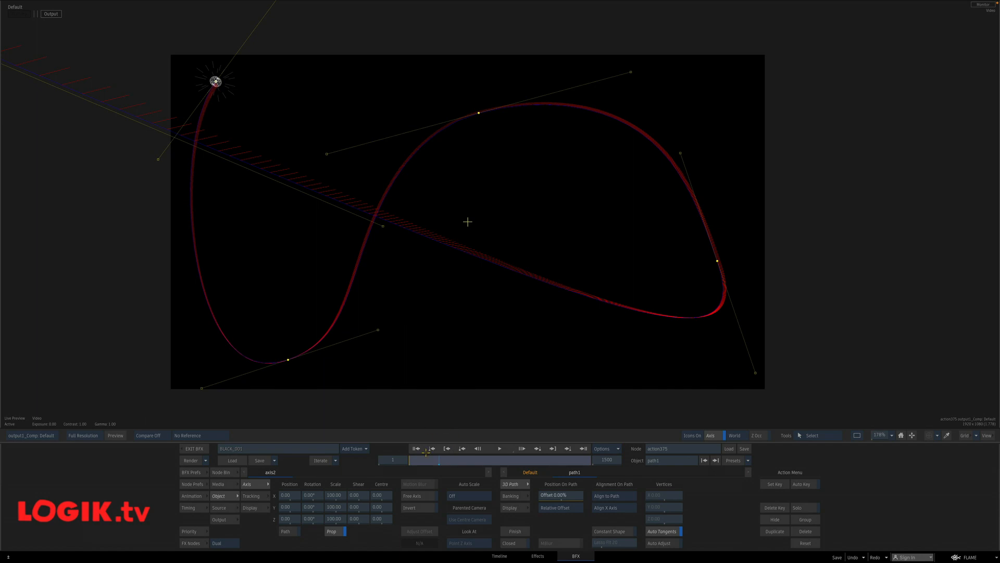
# - Try a Time Steps value of 10 on the Particle Generator and set it back to 1
pyautogui.press('Escape')
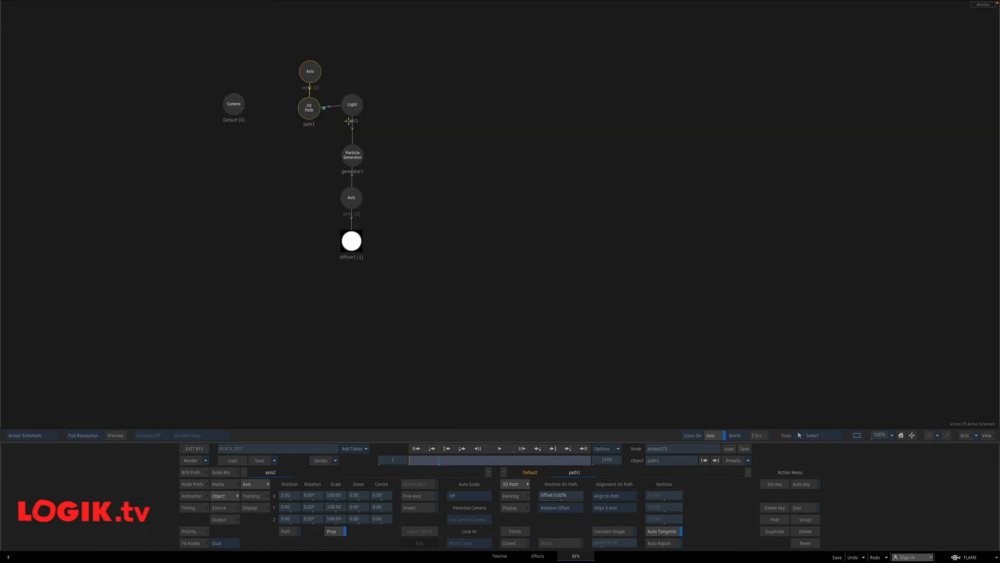
pyautogui.click(353, 156)
pyautogui.press('Escape')
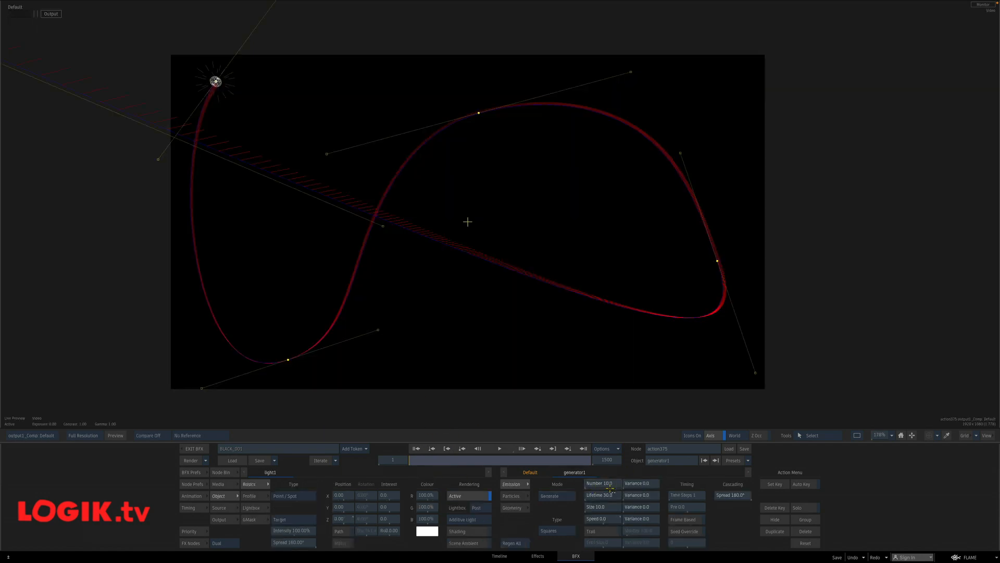
pyautogui.click(690, 495)
pyautogui.click(703, 512)
pyautogui.click(677, 498)
pyautogui.click(665, 471)
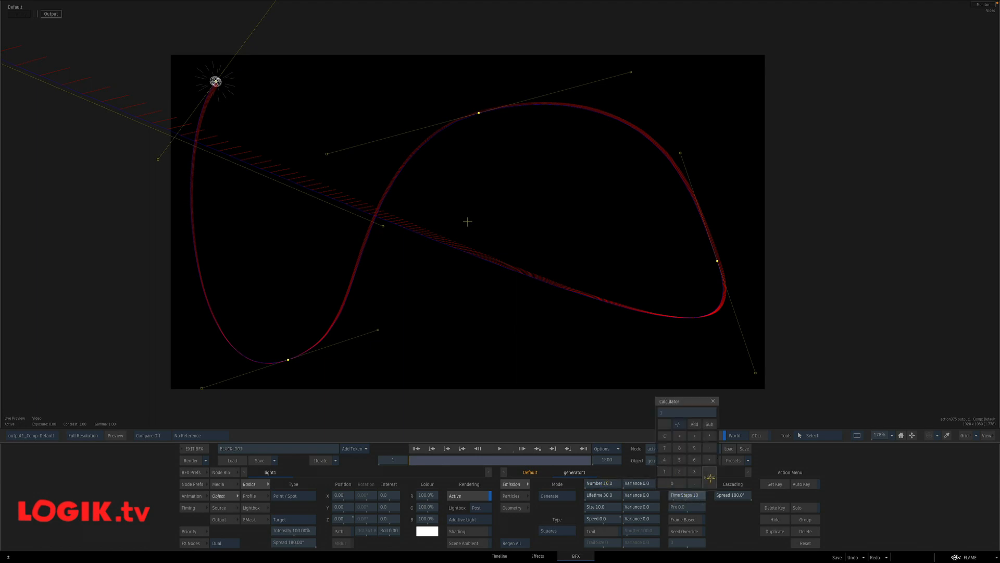
pyautogui.click(709, 477)
# - Play back the particle trail along the path and return to the first frame
pyautogui.click(501, 448)
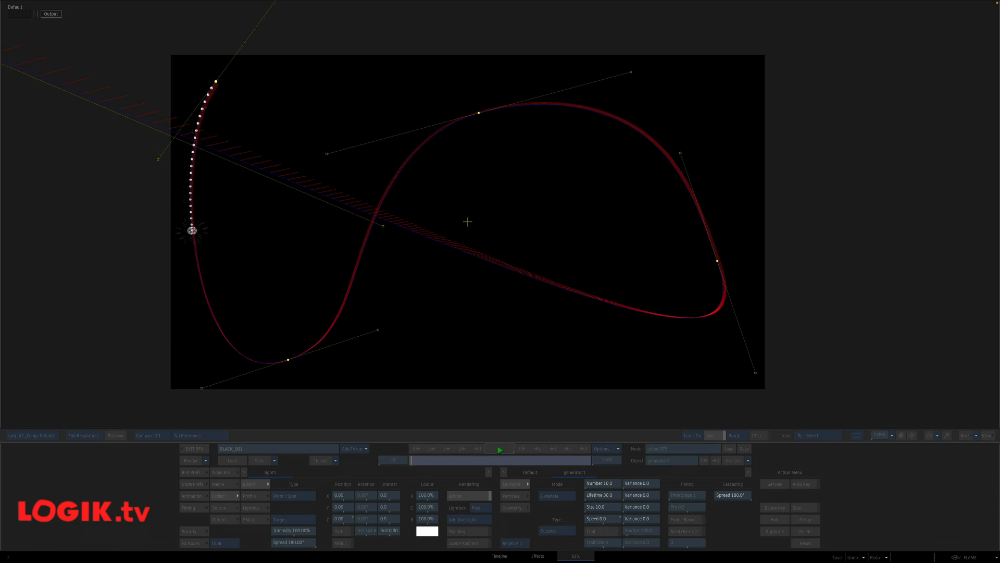
pyautogui.click(487, 449)
pyautogui.click(416, 448)
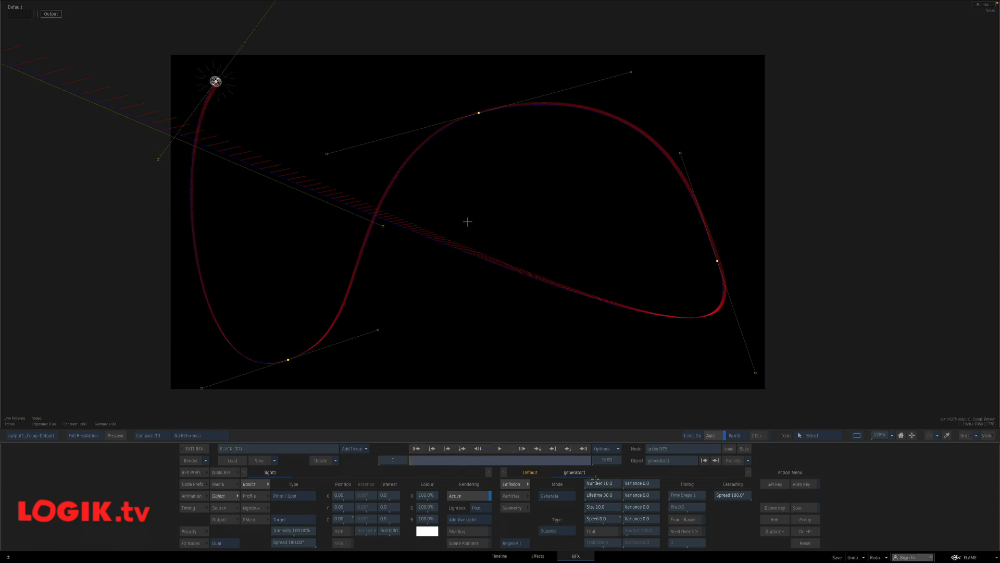
# - Set the Particle Generator's Time Steps to 10 and preview the trail along the path
pyautogui.click(700, 495)
pyautogui.write('10')
pyautogui.click(706, 474)
pyautogui.click(503, 448)
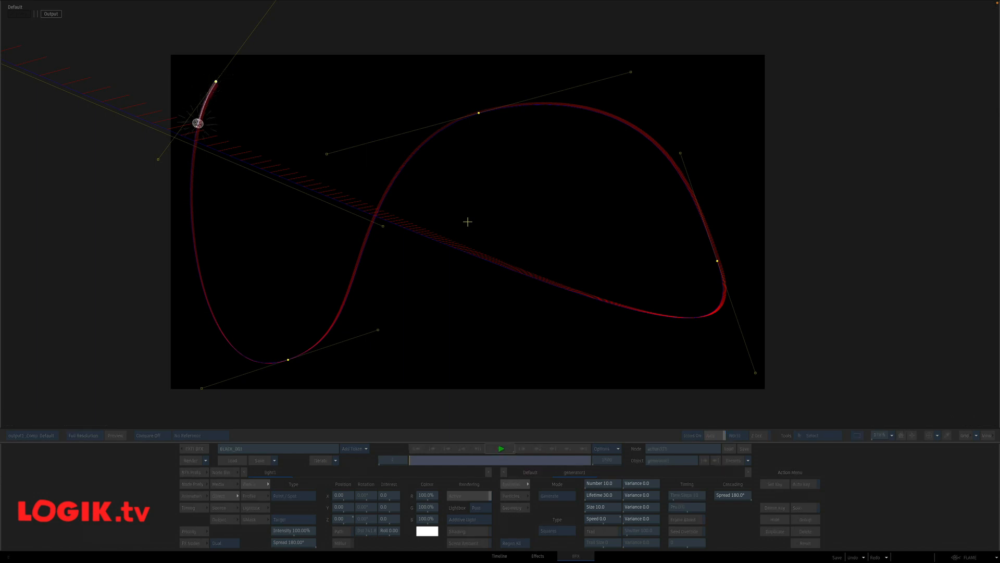
pyautogui.click(502, 447)
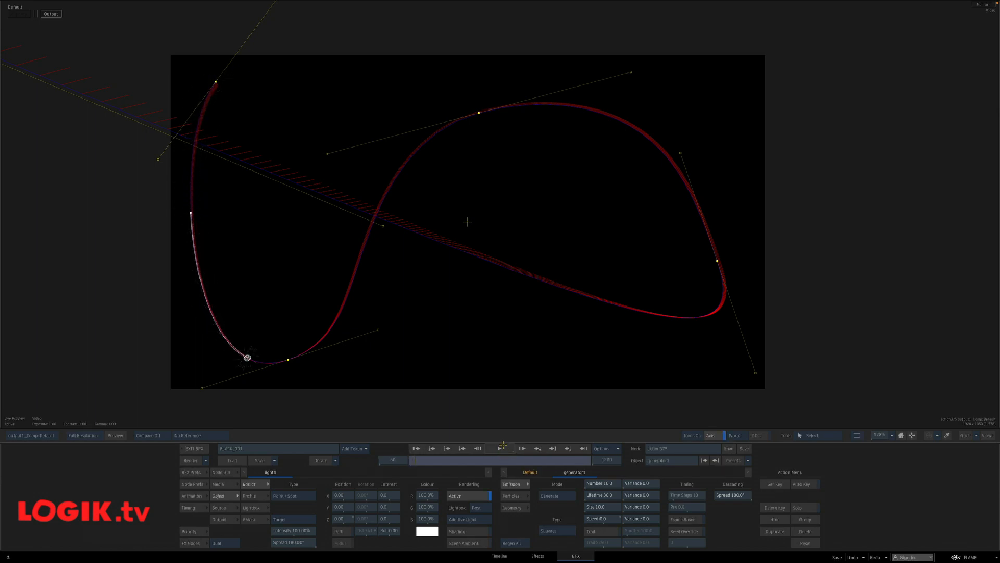
# - Limit icon display to selected objects, play back the clean trail, and return to the first frame
pyautogui.hotkey('shift', 'i')
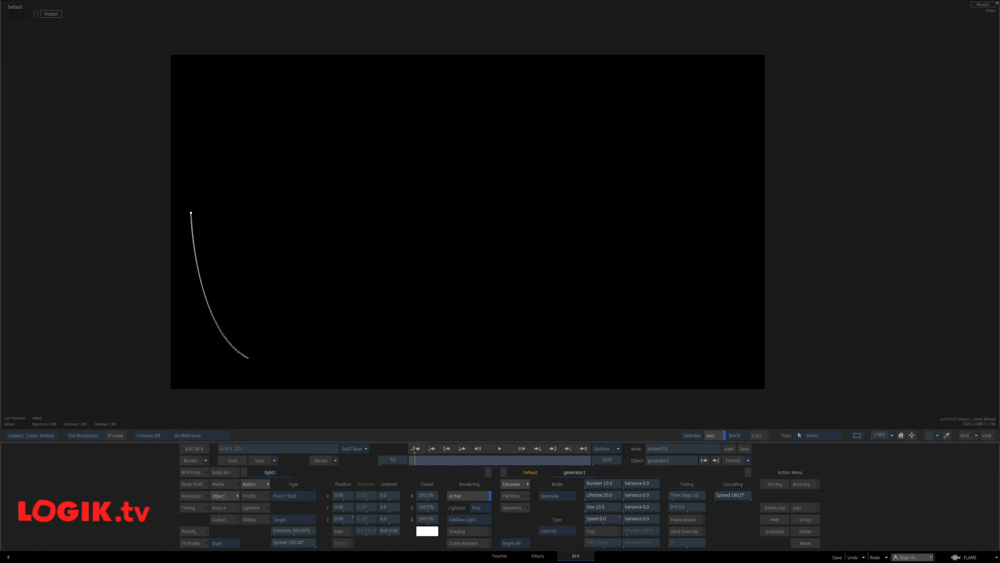
pyautogui.click(503, 448)
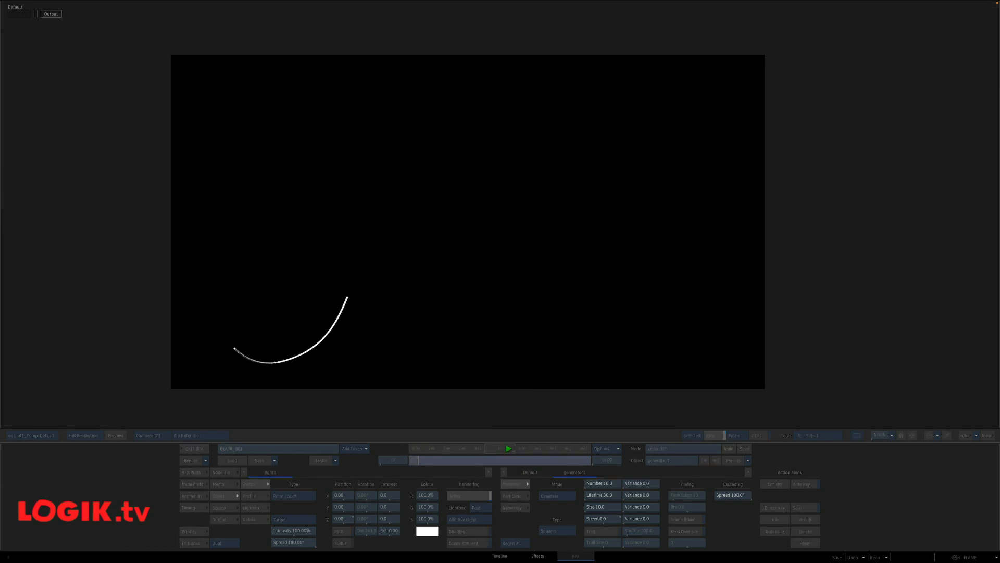
pyautogui.click(417, 448)
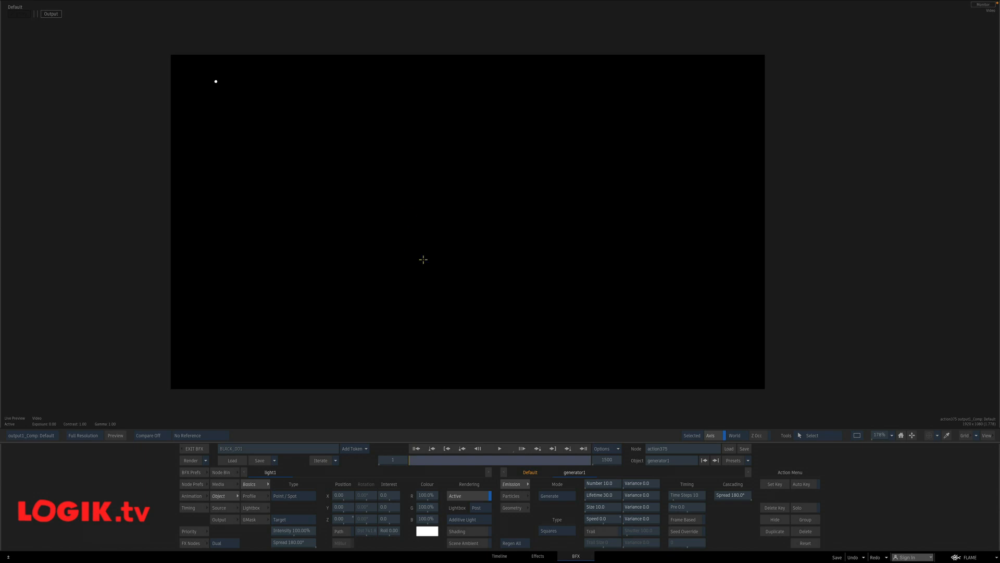
# - Increase the Particle Generator's emission size so the white disc becomes much larger
pyautogui.press('F4')
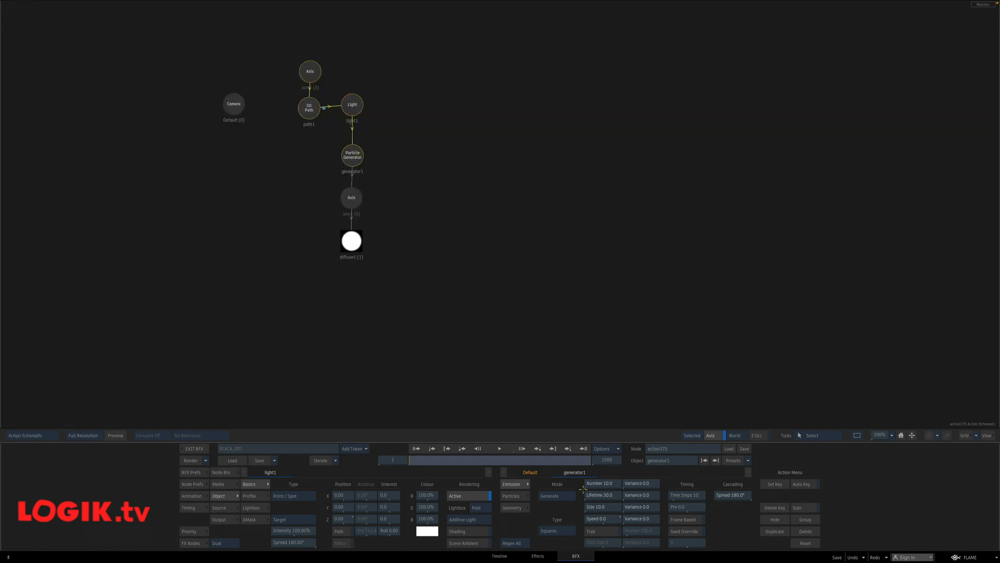
pyautogui.press('F4')
pyautogui.moveTo(607, 507); pyautogui.dragTo(618, 506)
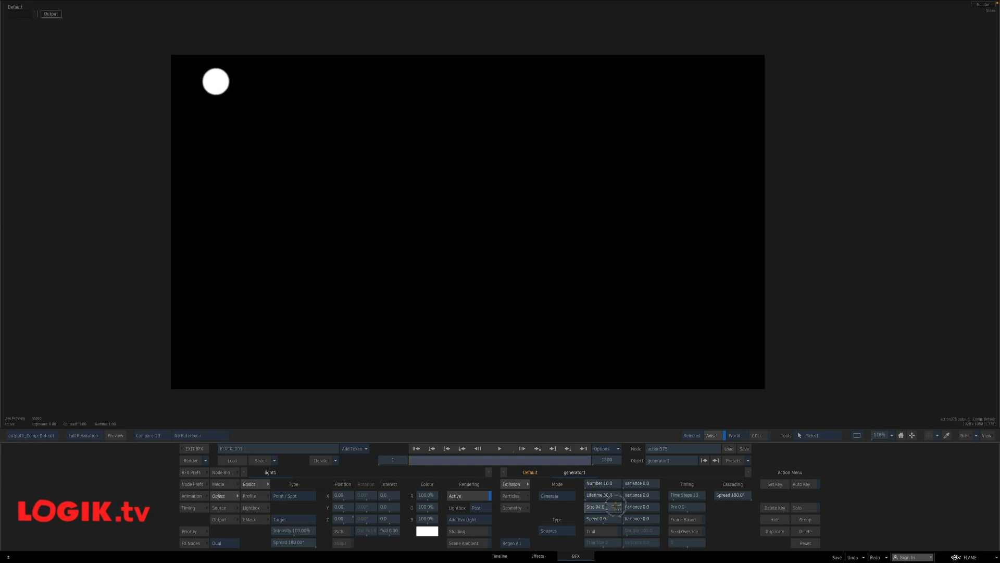
# - Set the Action's rendering preference to Z-Buffer Off and preview the particle trail
pyautogui.click(518, 498)
pyautogui.click(722, 534)
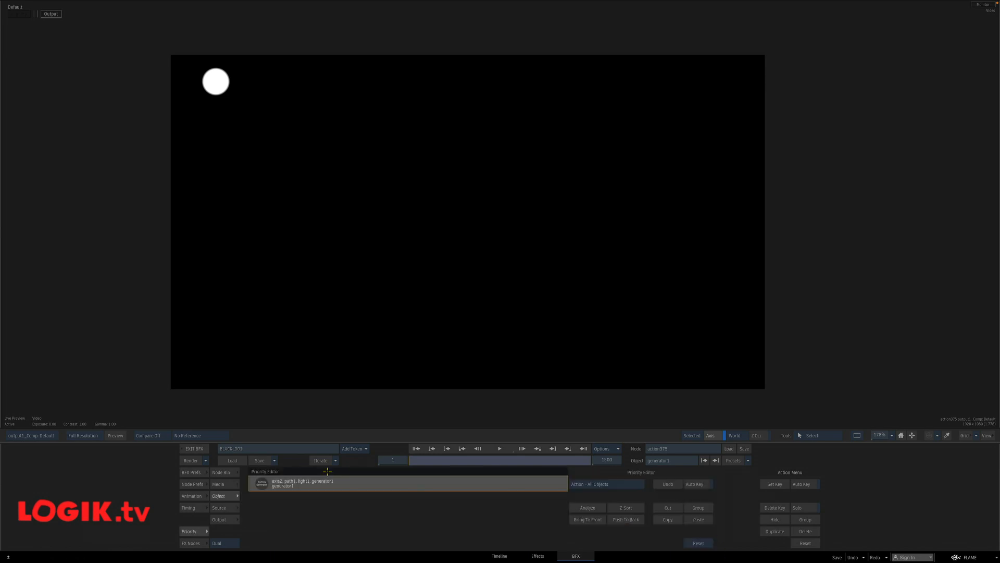
pyautogui.click(198, 483)
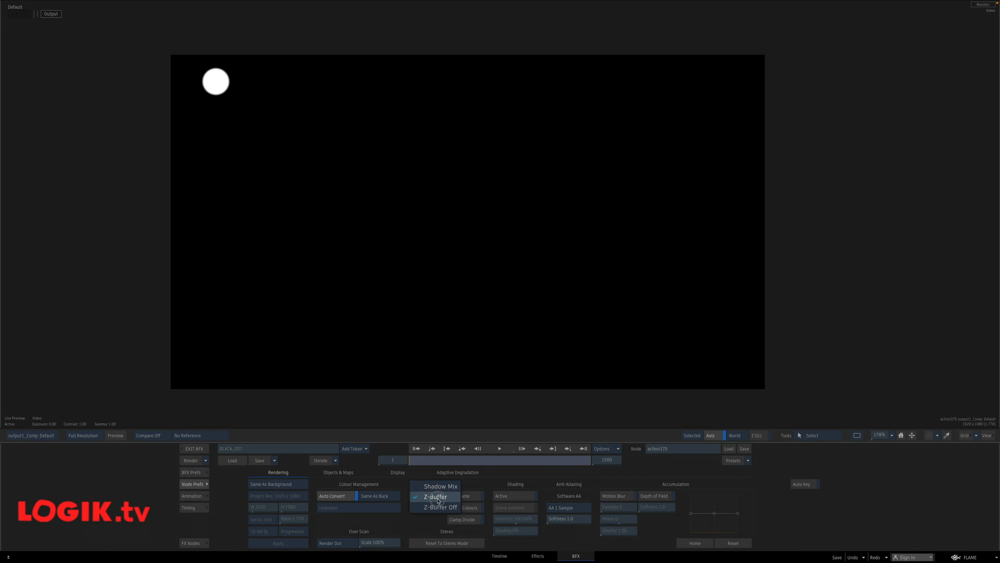
pyautogui.click(500, 448)
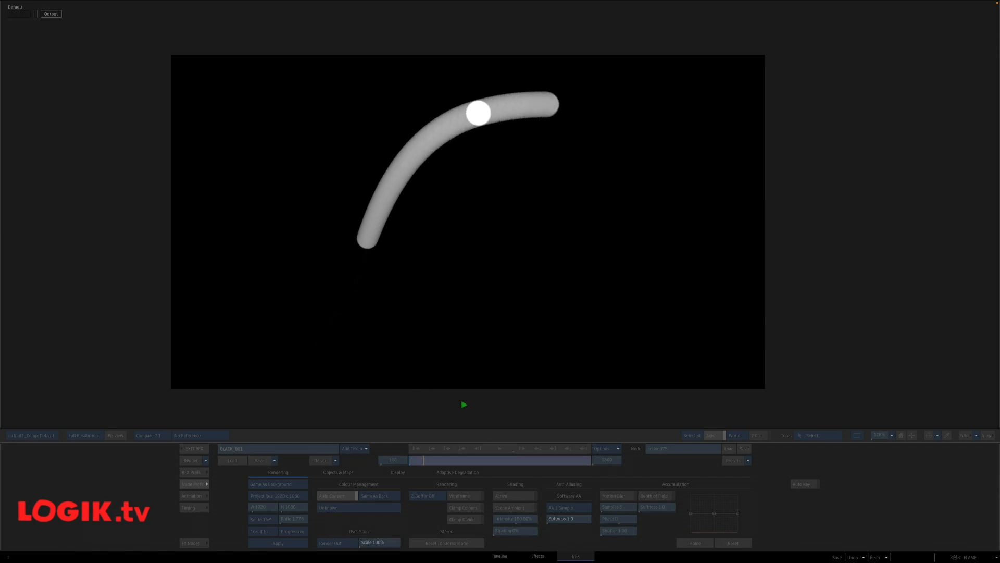
pyautogui.click(505, 444)
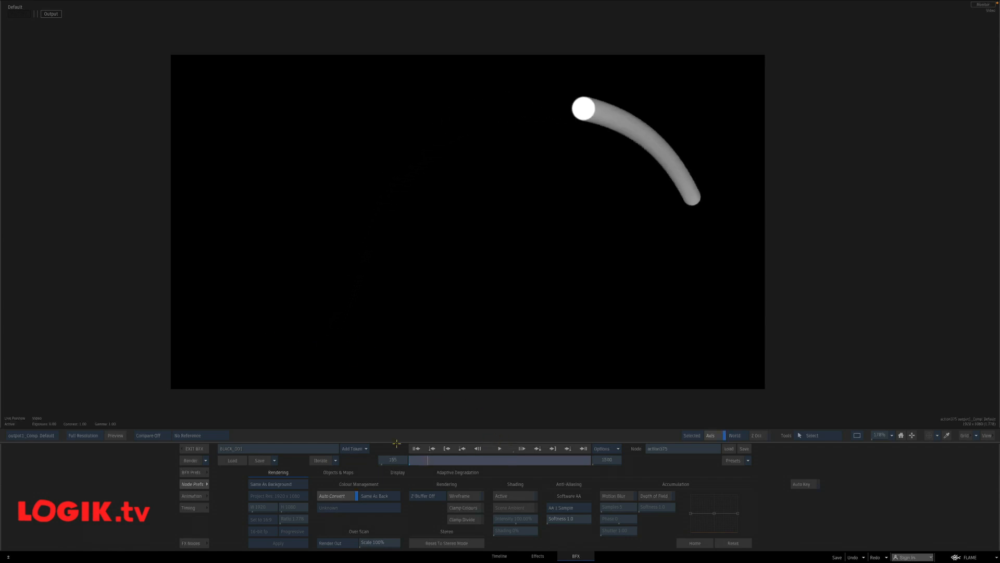
# - Set the Particle Generator's geometry rendering to Sort Off
pyautogui.click(203, 483)
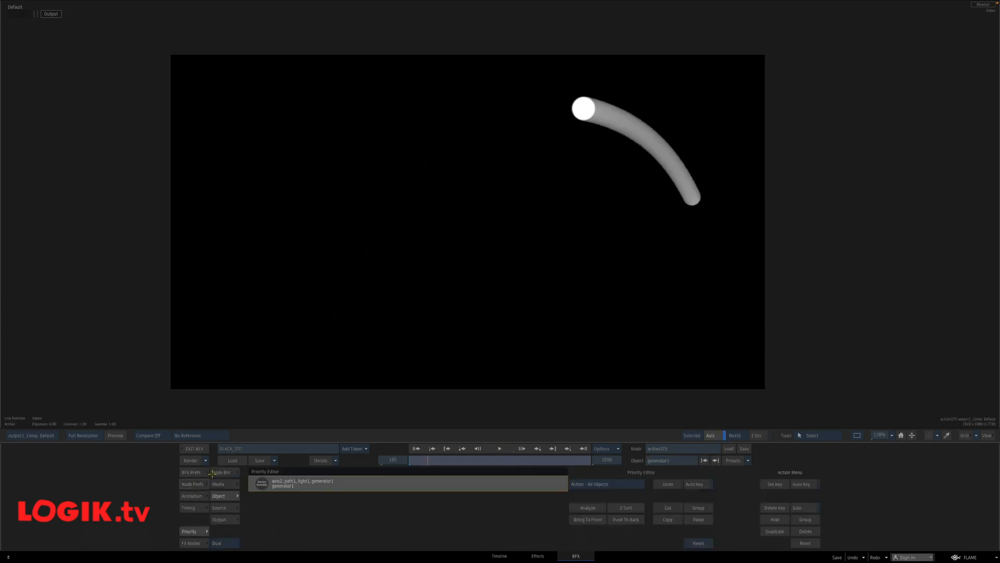
pyautogui.click(226, 496)
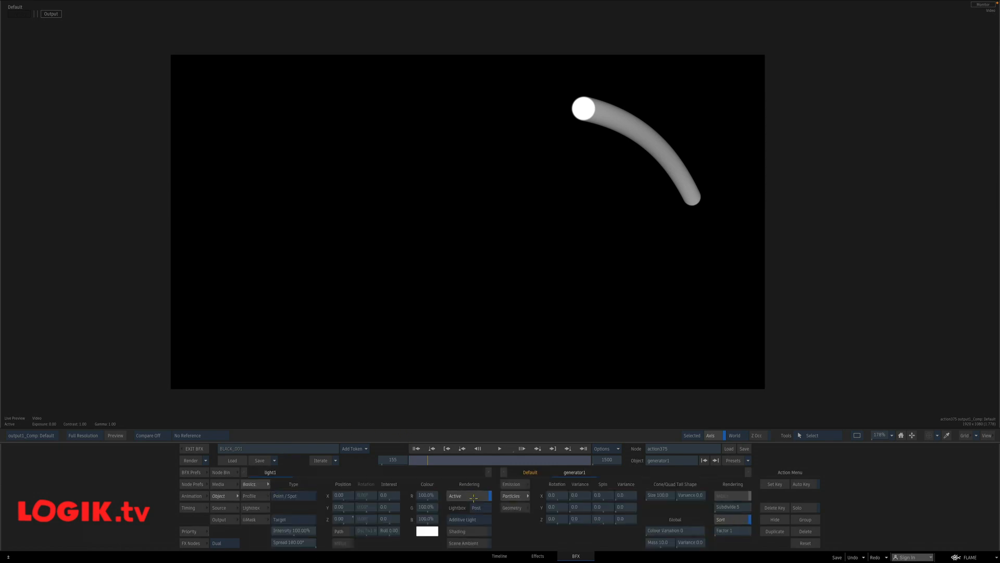
pyautogui.click(513, 507)
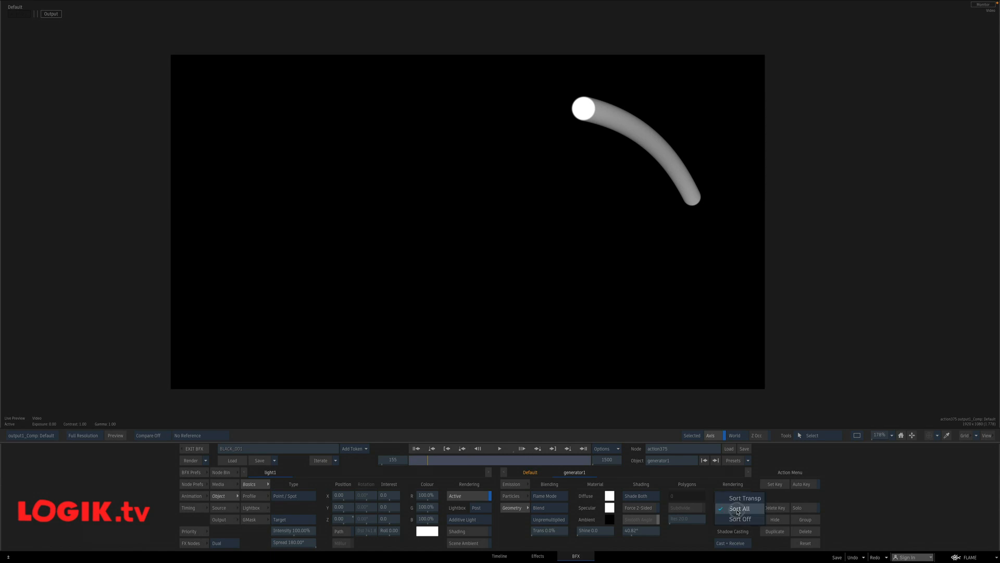
pyautogui.click(740, 518)
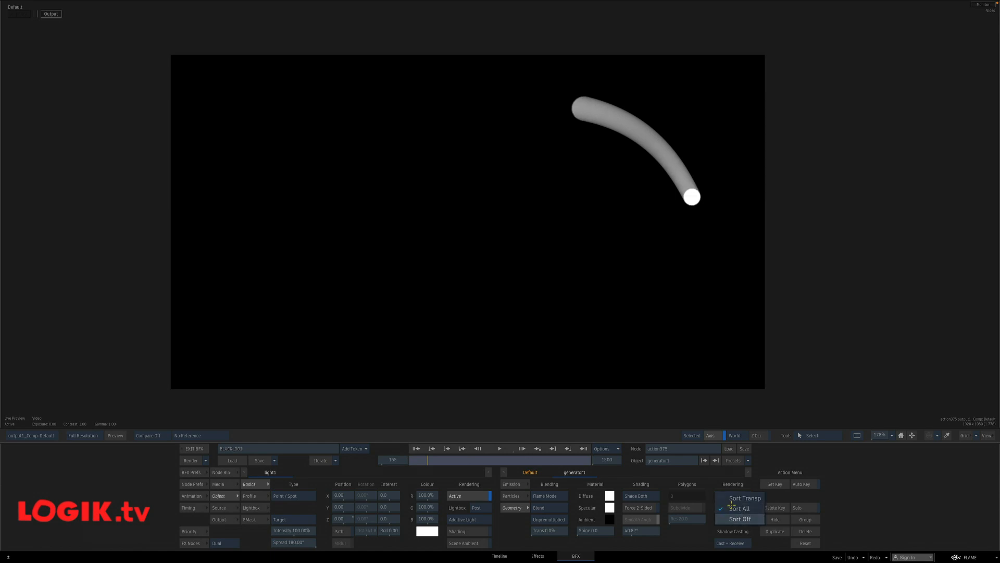
# - Play back the unsorted trail from the first frame and rewind to the start
pyautogui.click(414, 449)
pyautogui.click(500, 448)
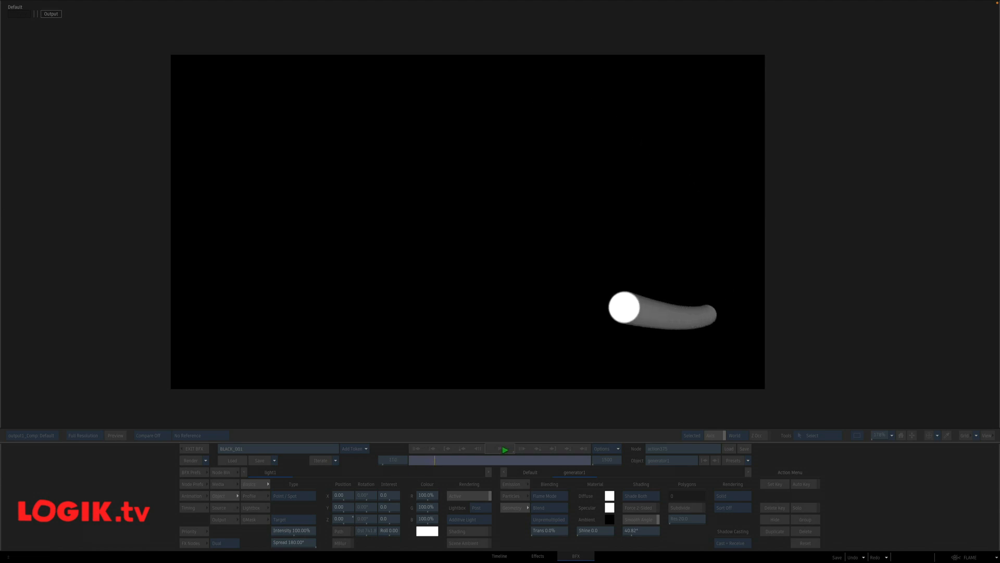
pyautogui.click(503, 449)
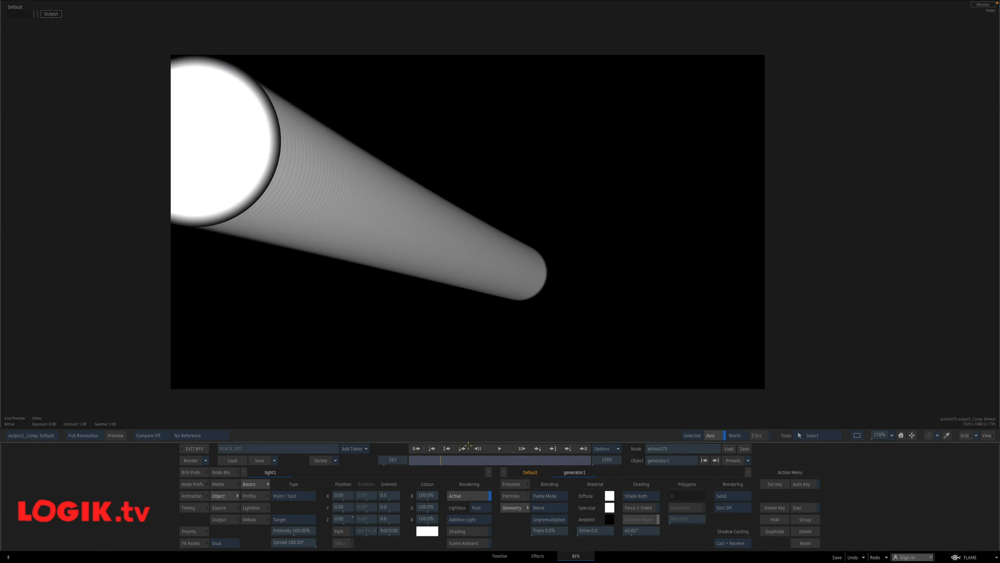
pyautogui.click(419, 448)
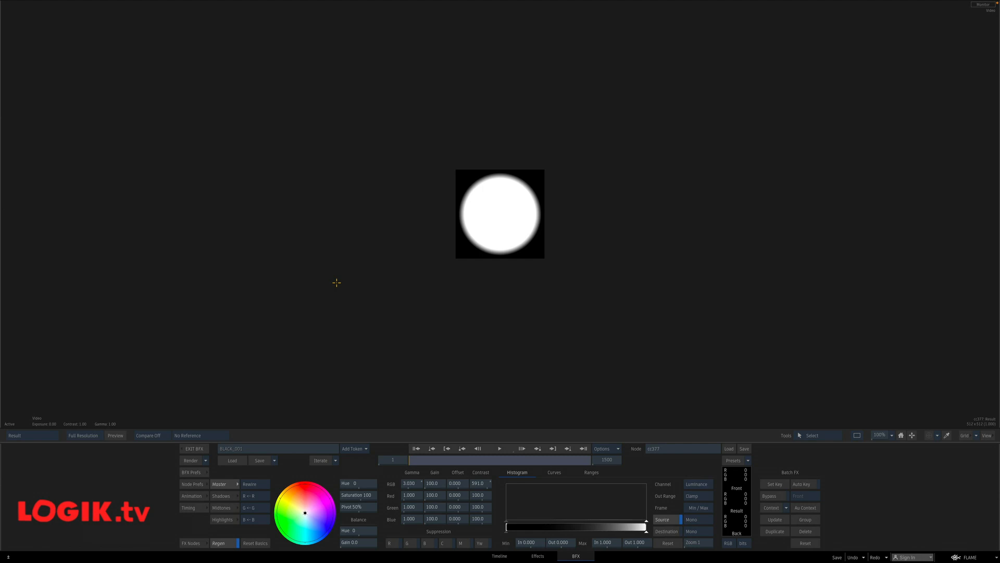
# - In the Paint node, draw a white five-pointed star and fill its lower-left point red
pyautogui.press('Escape')
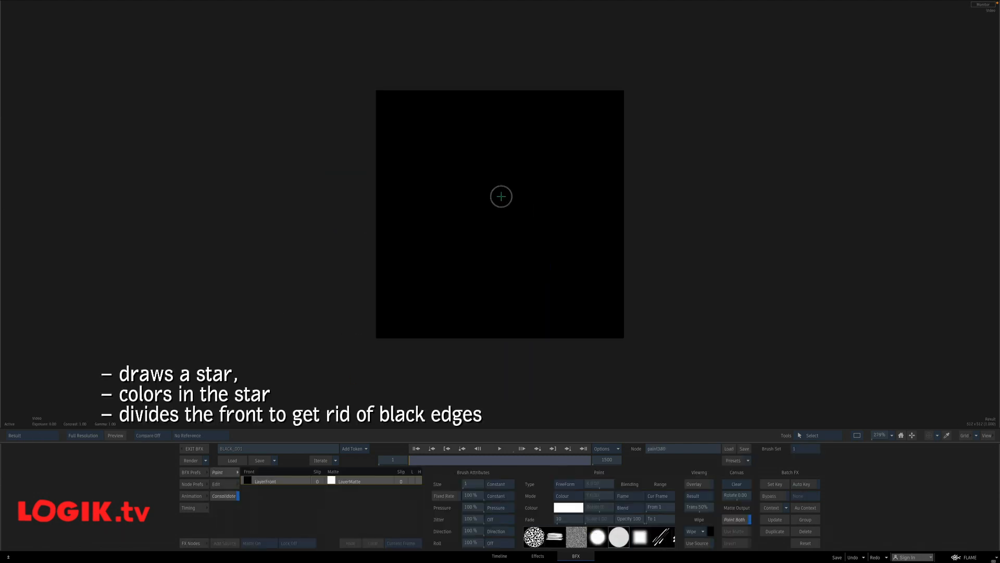
pyautogui.moveTo(449, 287)
pyautogui.mouseDown()
pyautogui.moveTo(460, 283)
pyautogui.moveTo(447, 297)
pyautogui.mouseUp()
pyautogui.click(568, 508)
pyautogui.moveTo(469, 237); pyautogui.dragTo(453, 281)
pyautogui.click(610, 357)
pyautogui.click(643, 494)
# - Fill the star's upper-right point yellow and its top point green
pyautogui.click(568, 507)
pyautogui.moveTo(523, 173)
pyautogui.mouseDown()
pyautogui.moveTo(529, 202)
pyautogui.moveTo(559, 176)
pyautogui.mouseUp()
pyautogui.click(568, 507)
pyautogui.click(611, 371)
pyautogui.click(643, 494)
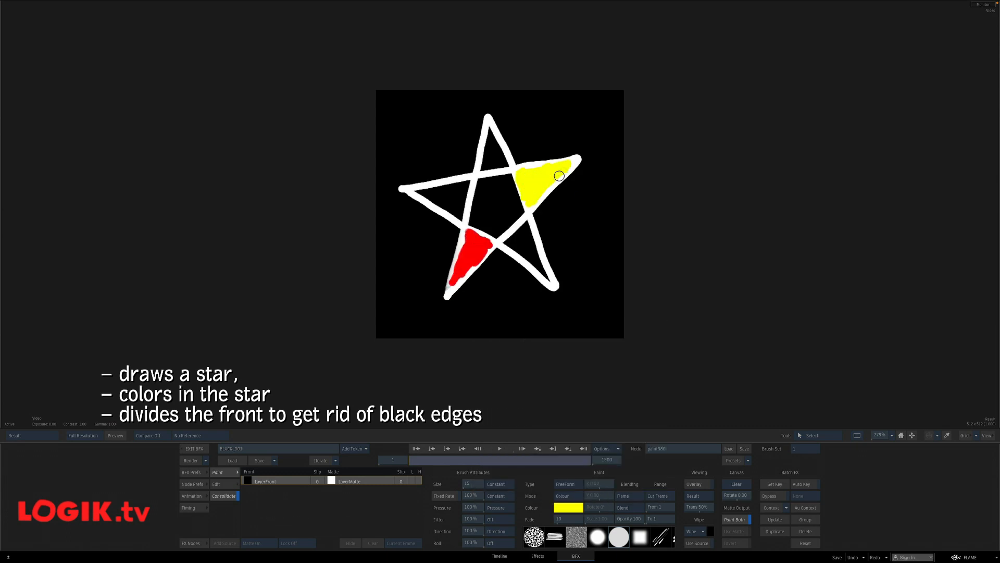
pyautogui.click(569, 508)
pyautogui.click(609, 379)
pyautogui.click(643, 494)
pyautogui.moveTo(488, 127); pyautogui.dragTo(492, 157)
# - Fill the star's lower-right point blue and its left point purple
pyautogui.click(569, 507)
pyautogui.click(609, 393)
pyautogui.moveTo(526, 222); pyautogui.dragTo(546, 279)
pyautogui.click(569, 508)
pyautogui.click(609, 400)
pyautogui.click(643, 493)
pyautogui.moveTo(421, 190); pyautogui.dragTo(523, 209)
# - Colour the star's centre cyan and return to the Batch schematic
pyautogui.click(568, 508)
pyautogui.click(609, 387)
pyautogui.click(643, 494)
pyautogui.press('Escape')
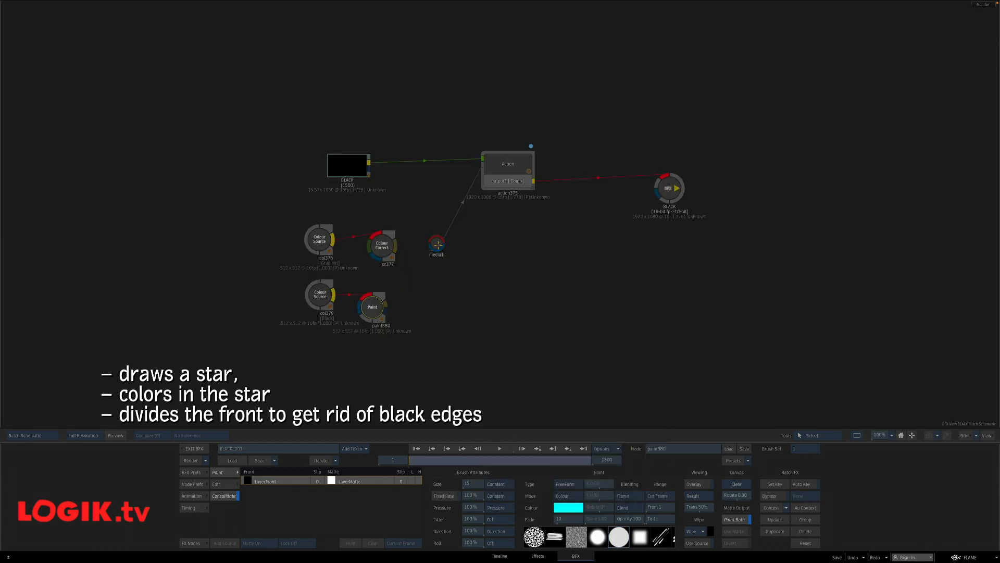
# - Feed the painted star into the Action's media through a MUX node, with Divide enabled, and open the Action
pyautogui.moveTo(438, 245); pyautogui.dragTo(436, 308)
pyautogui.click(192, 543)
pyautogui.moveTo(650, 489); pyautogui.dragTo(376, 324)
pyautogui.doubleClick(508, 163)
# - Play back the coloured star trail and return to the first frame
pyautogui.click(499, 449)
pyautogui.click(418, 448)
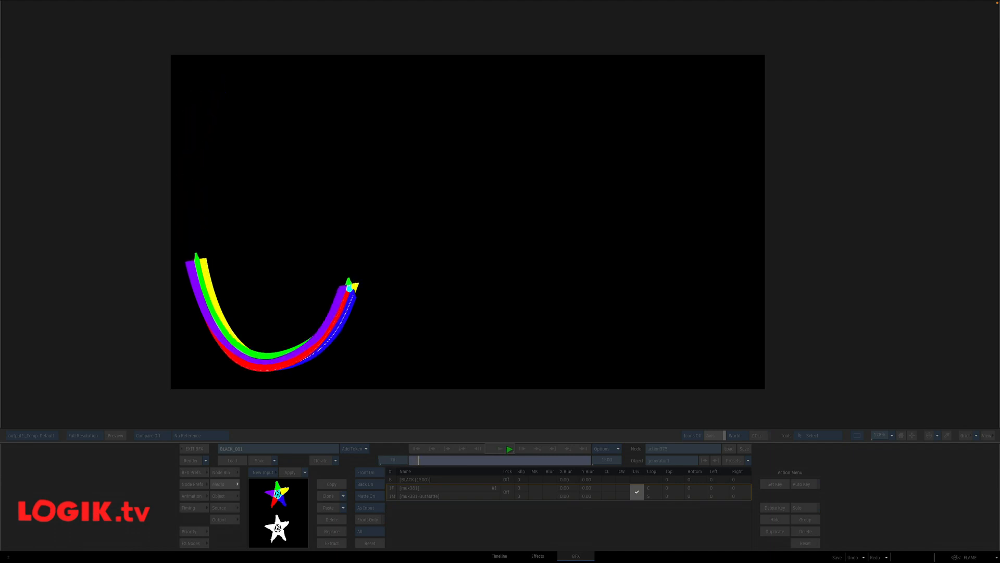
pyautogui.click(510, 449)
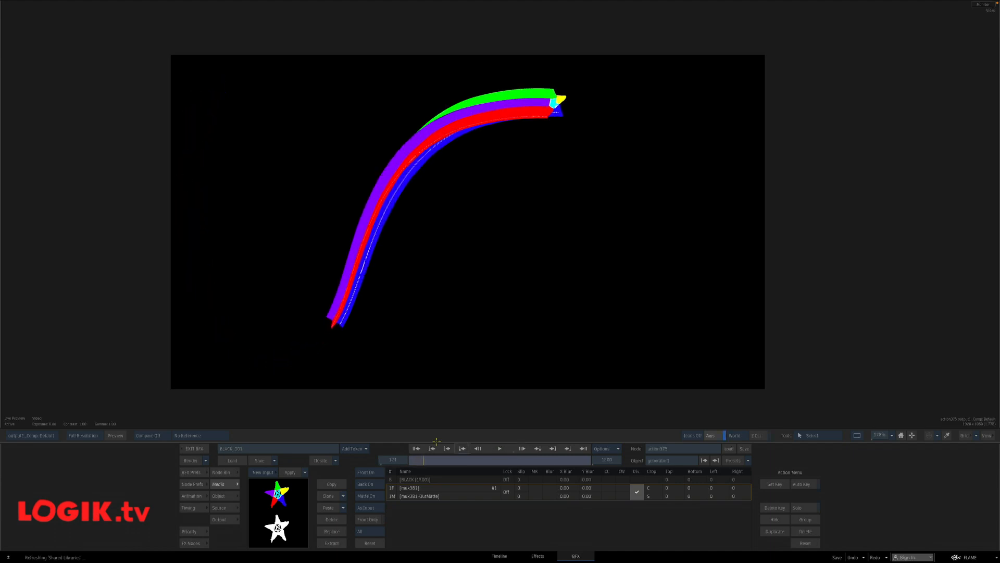
pyautogui.click(417, 449)
# - Set the Particle Generator's geometry blend mode to Add and preview the star trail
pyautogui.press('Escape')
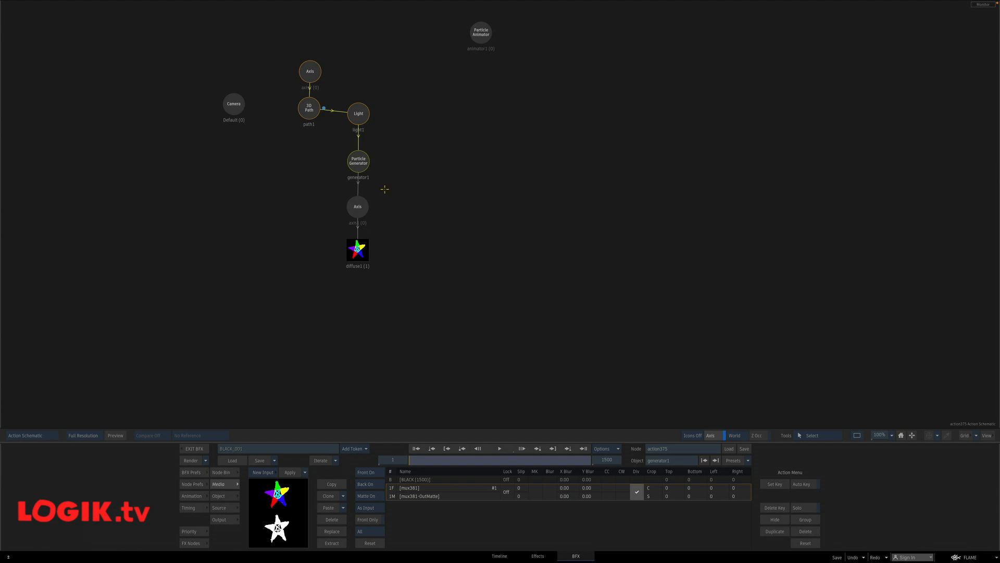
pyautogui.doubleClick(360, 158)
pyautogui.press('Escape')
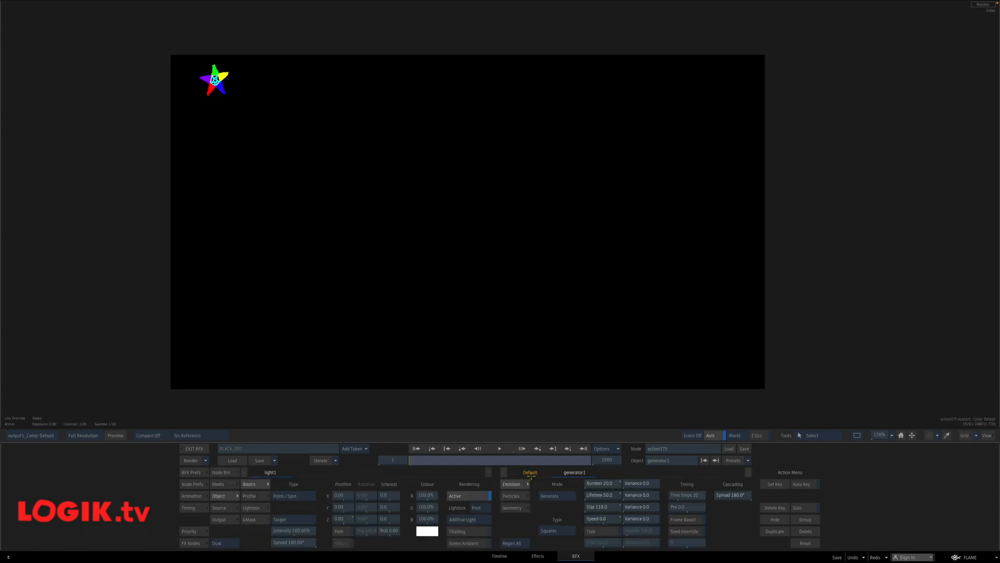
pyautogui.click(522, 506)
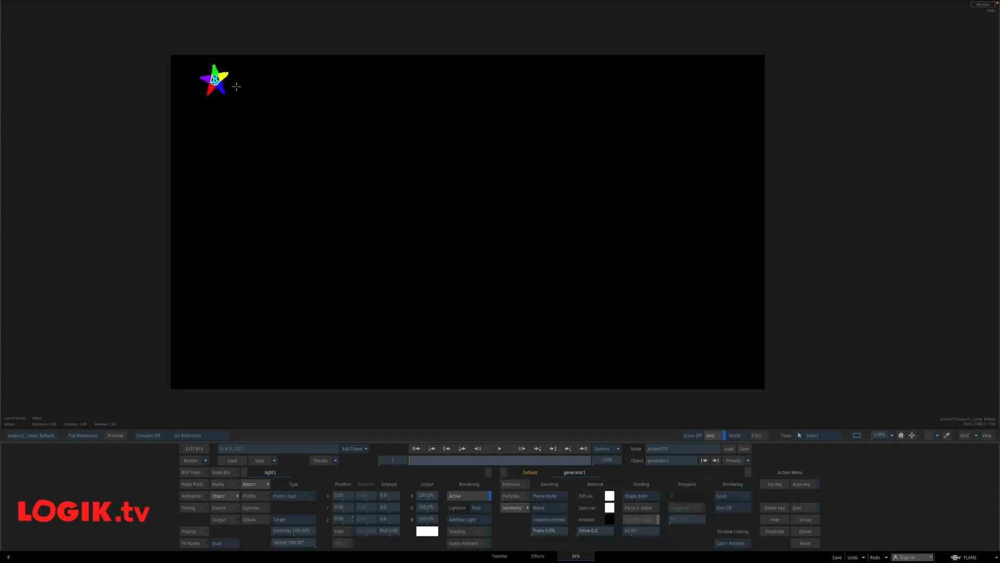
pyautogui.click(554, 505)
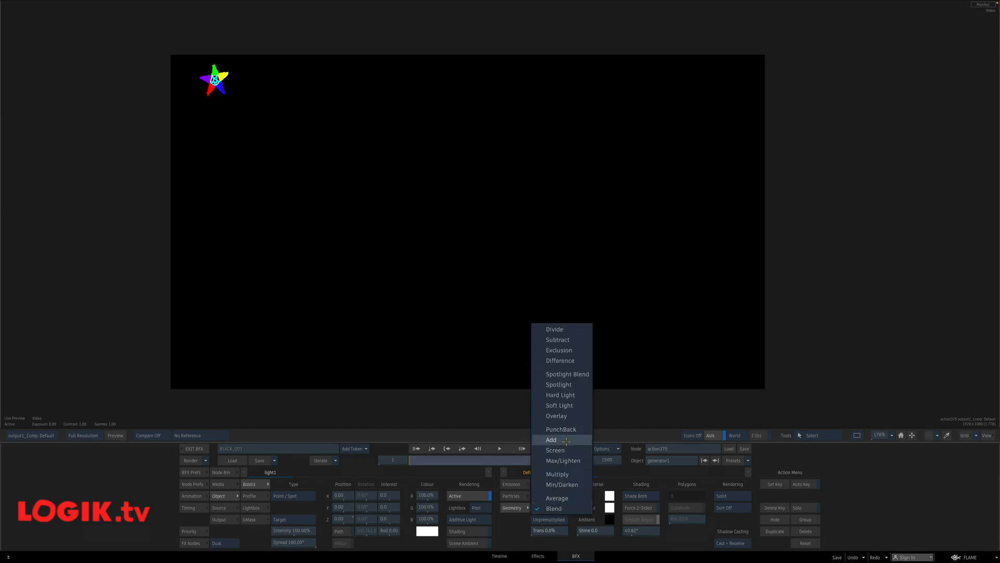
pyautogui.click(567, 441)
pyautogui.click(500, 448)
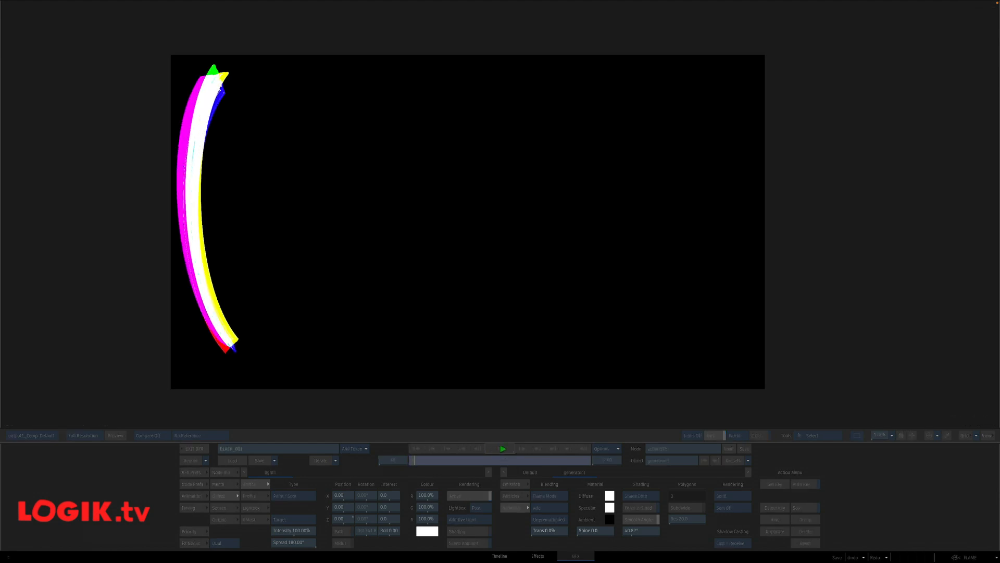
pyautogui.click(502, 448)
# - Set the particles' transparency to 70%, play back the trail, and return to the first frame
pyautogui.moveTo(552, 529); pyautogui.dragTo(578, 530)
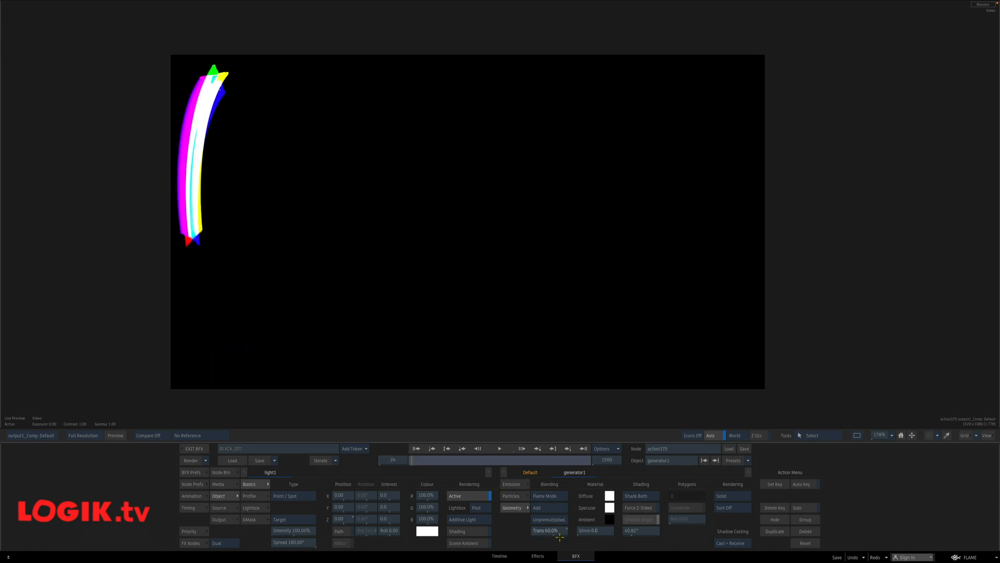
pyautogui.moveTo(554, 530); pyautogui.dragTo(562, 531)
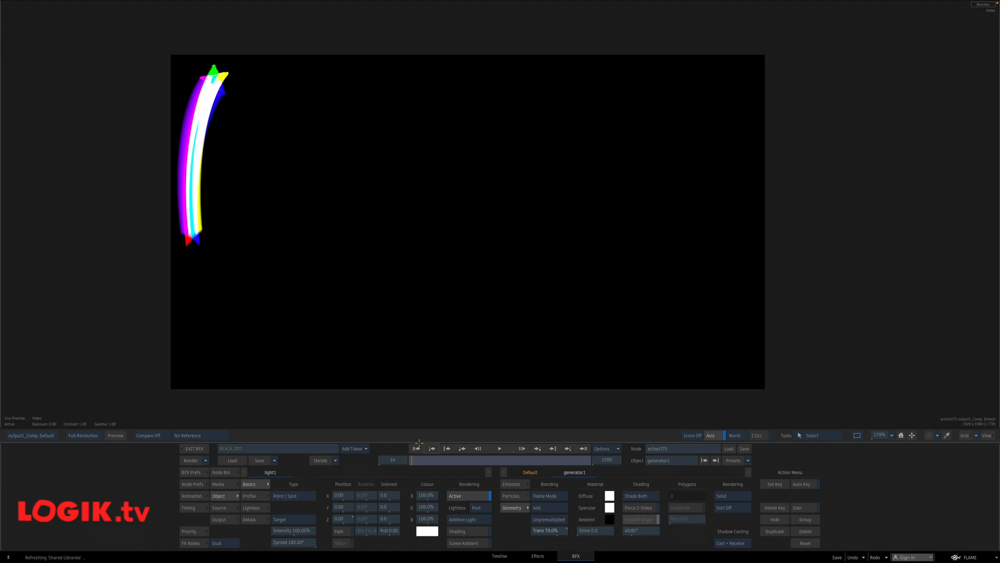
pyautogui.click(415, 448)
pyautogui.click(499, 449)
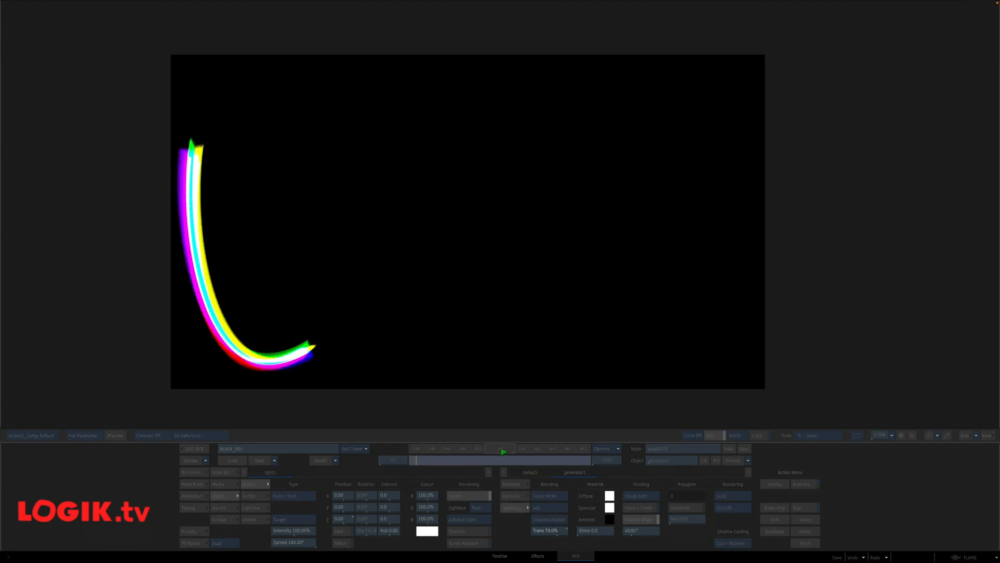
pyautogui.click(504, 449)
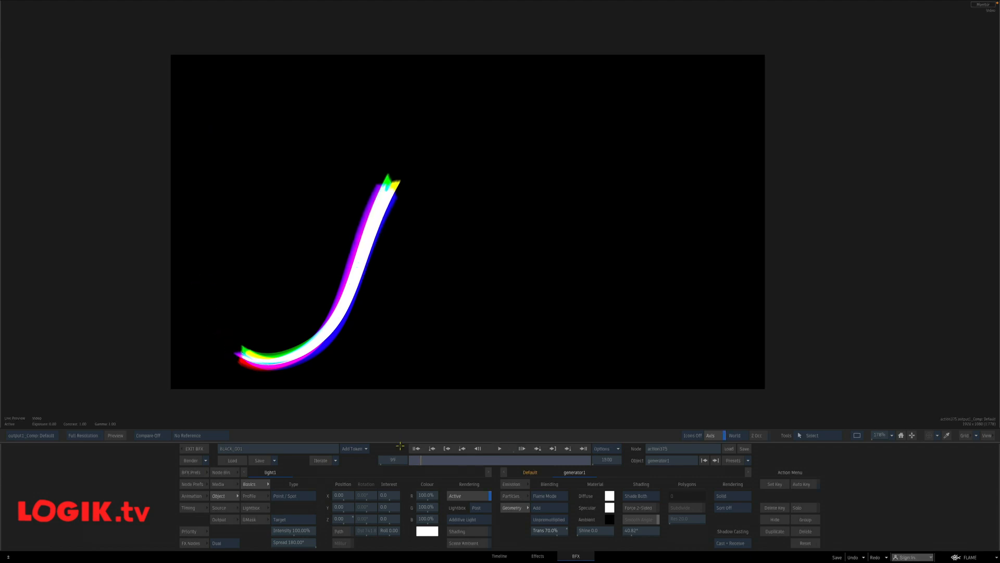
pyautogui.click(416, 448)
# - With Auto Key enabled, set the Particle Generator's particle Z rotation to 250 at frame 250
pyautogui.press('F4')
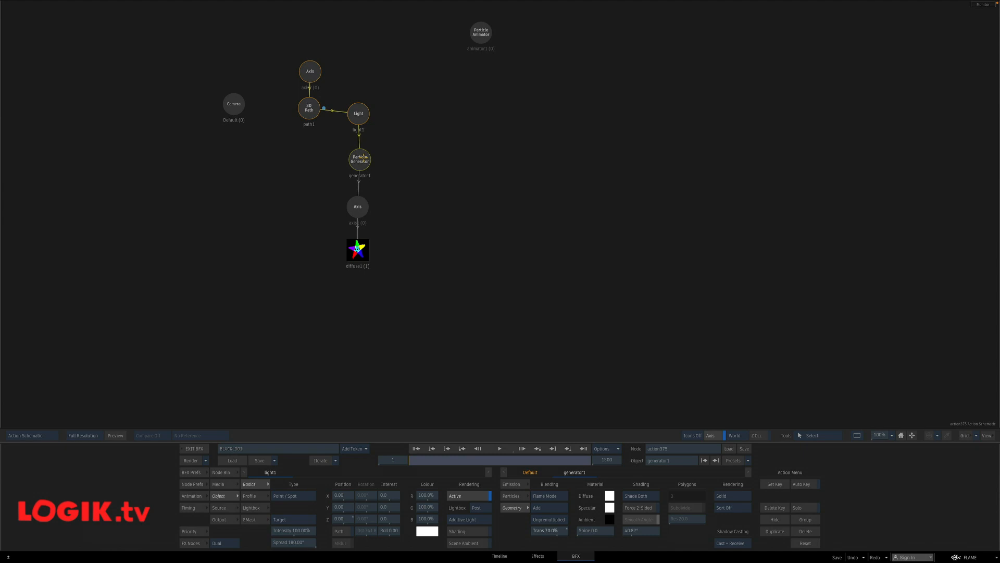
pyautogui.press('F1')
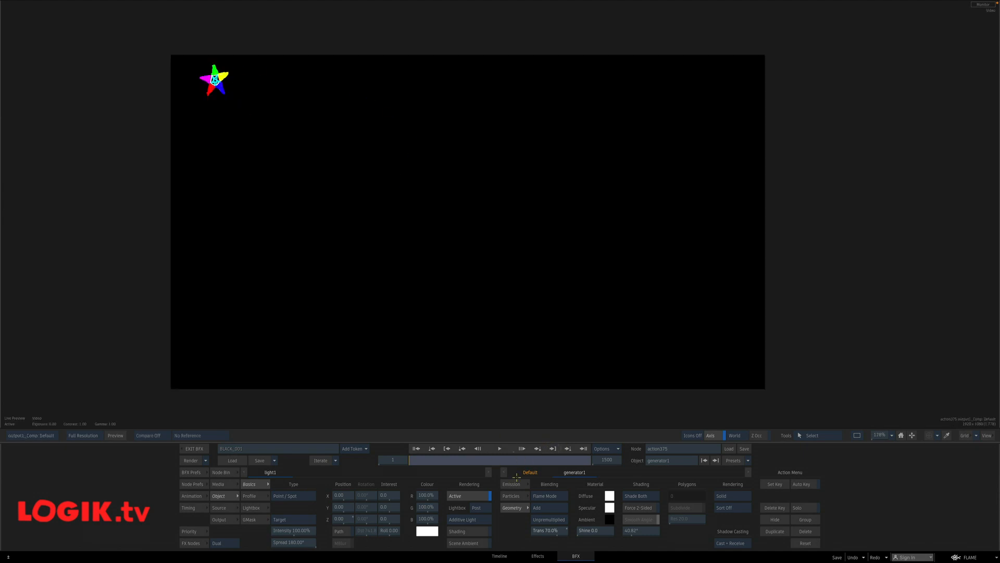
pyautogui.click(512, 496)
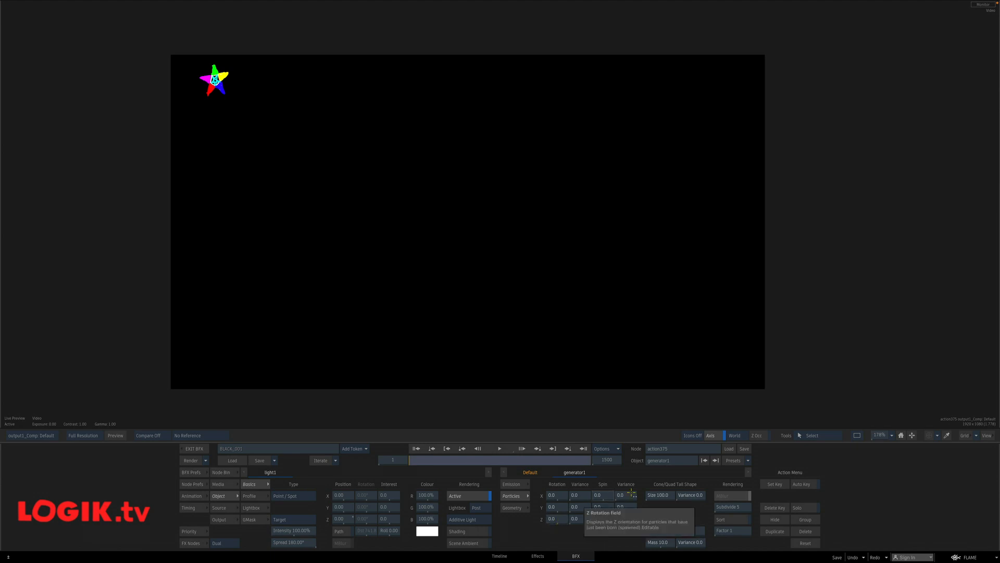
pyautogui.click(805, 484)
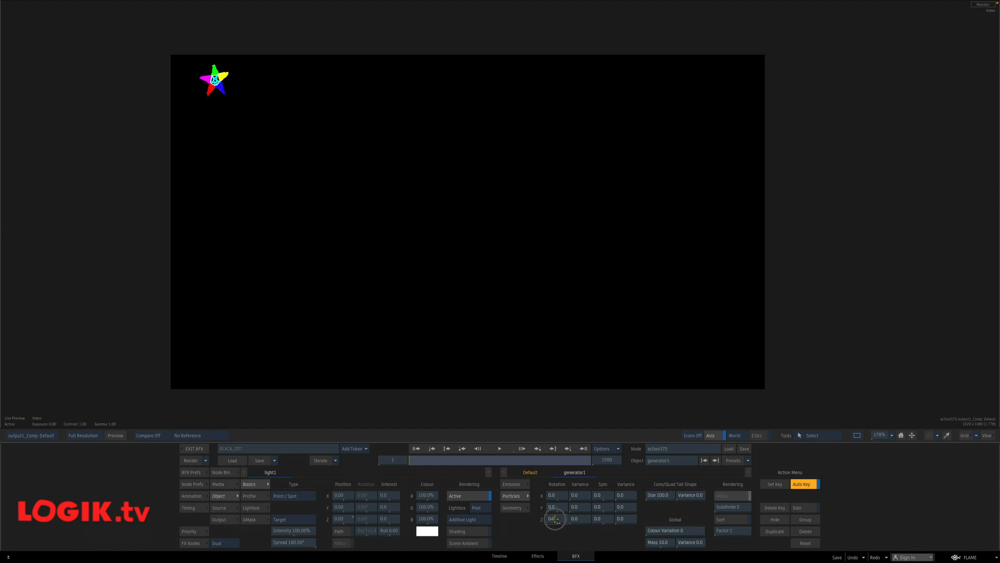
pyautogui.click(394, 459)
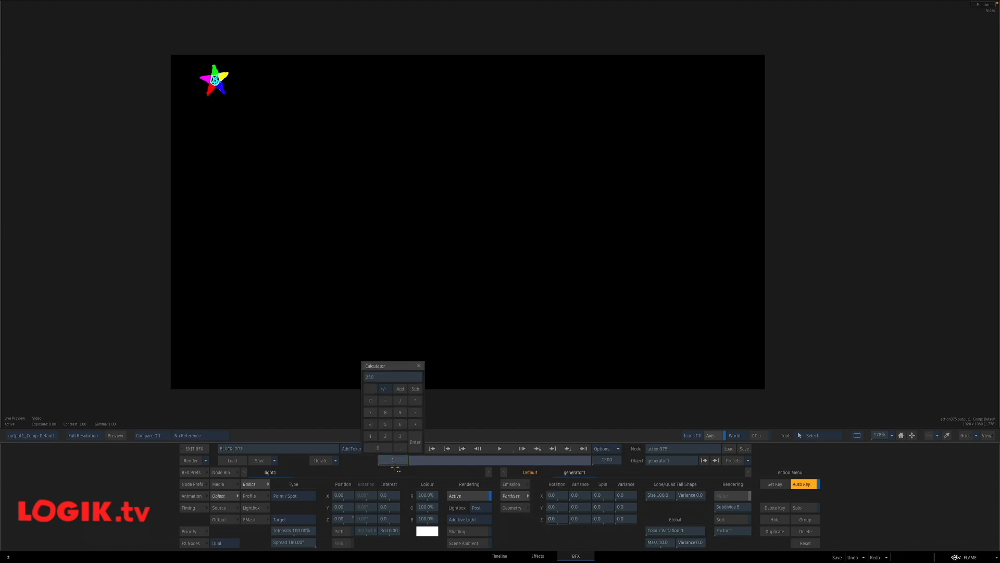
pyautogui.press('Return')
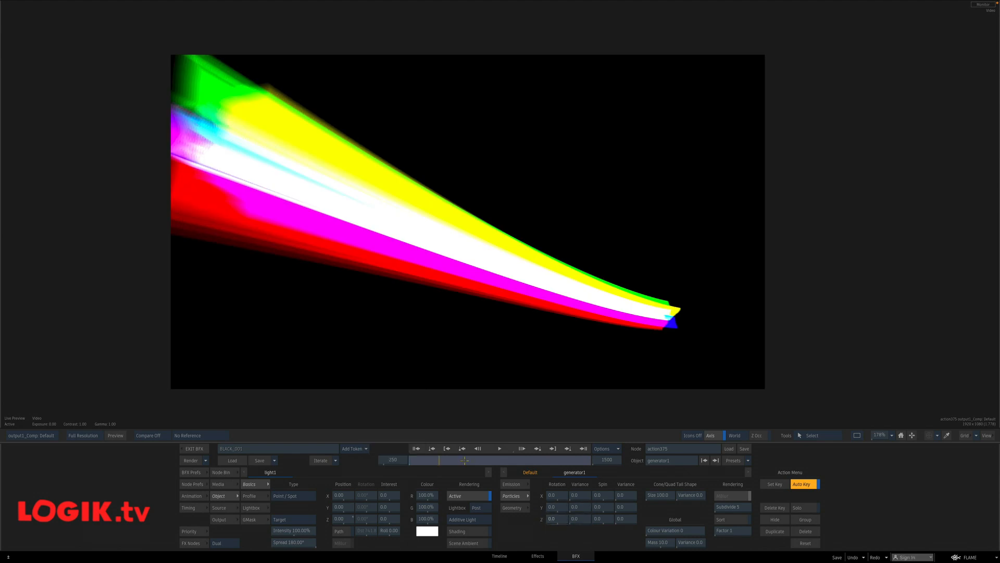
pyautogui.click(552, 519)
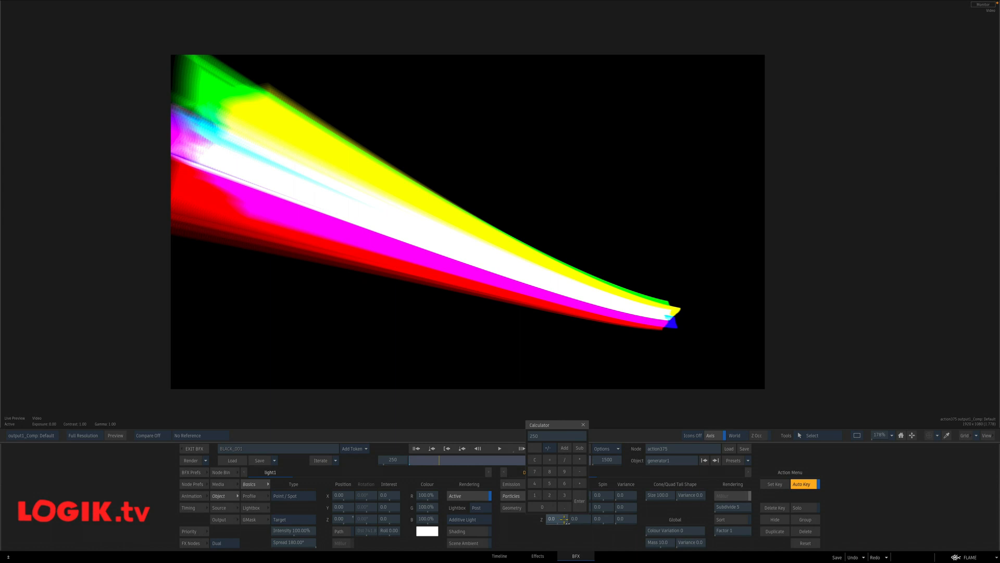
pyautogui.write('250')
pyautogui.press('Return')
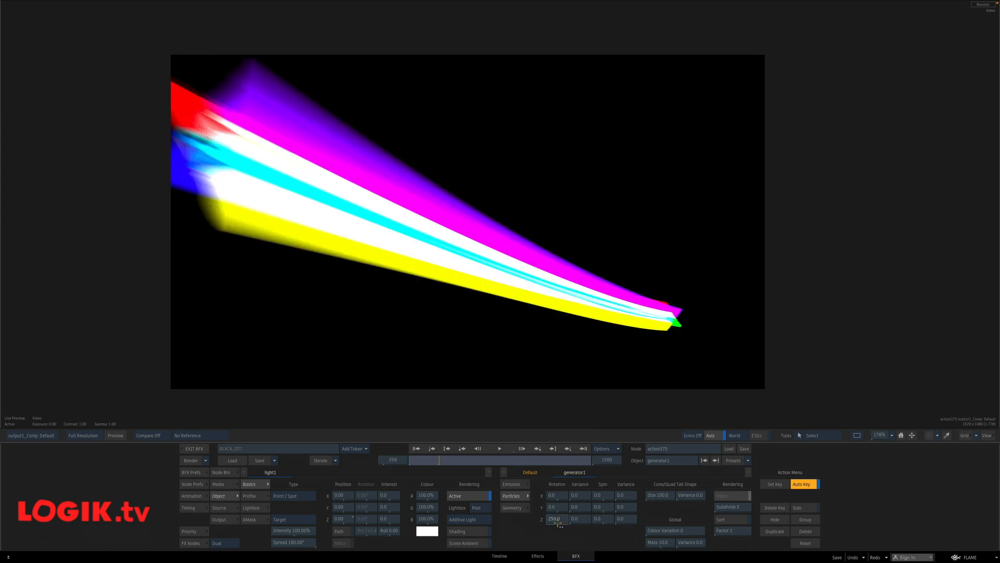
# - Set the generator's Z rotation curve to Linear interpolation and scale it vertically to about 1000 at its last keyframe
pyautogui.click(417, 449)
pyautogui.click(201, 494)
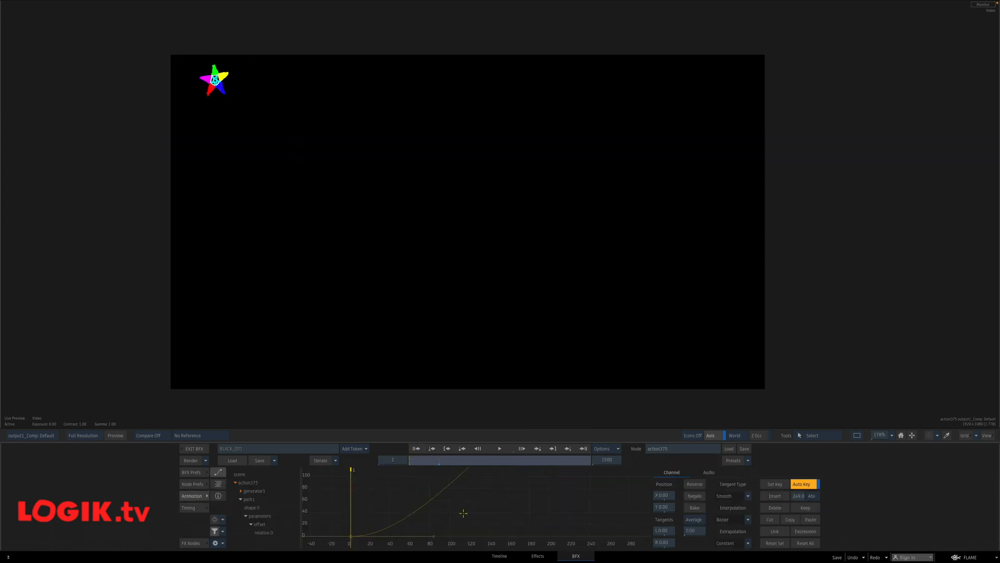
pyautogui.press('f')
pyautogui.click(749, 519)
pyautogui.click(745, 514)
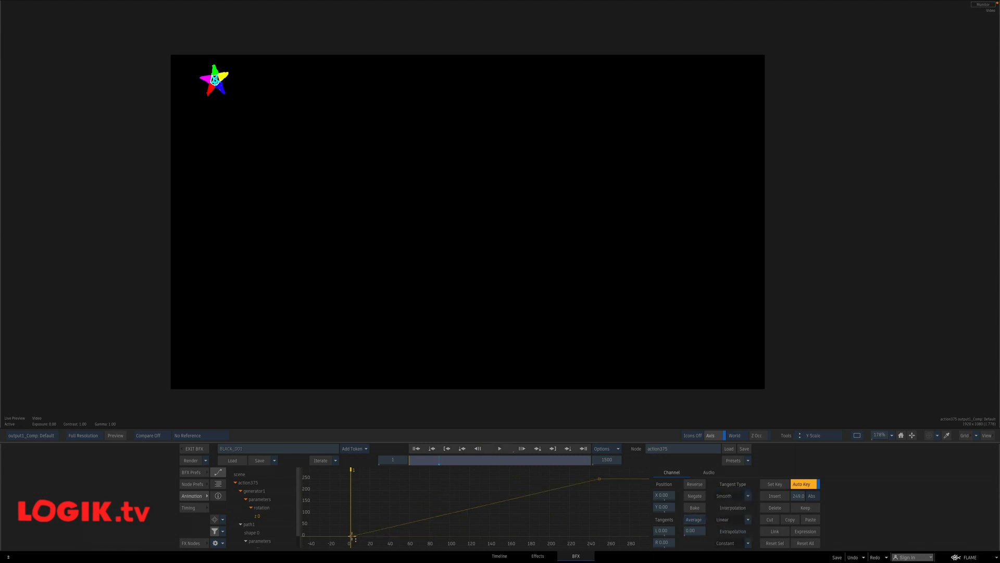
pyautogui.moveTo(352, 537); pyautogui.dragTo(353, 511)
# - Play back the rotating star trail and return to the first frame
pyautogui.click(502, 448)
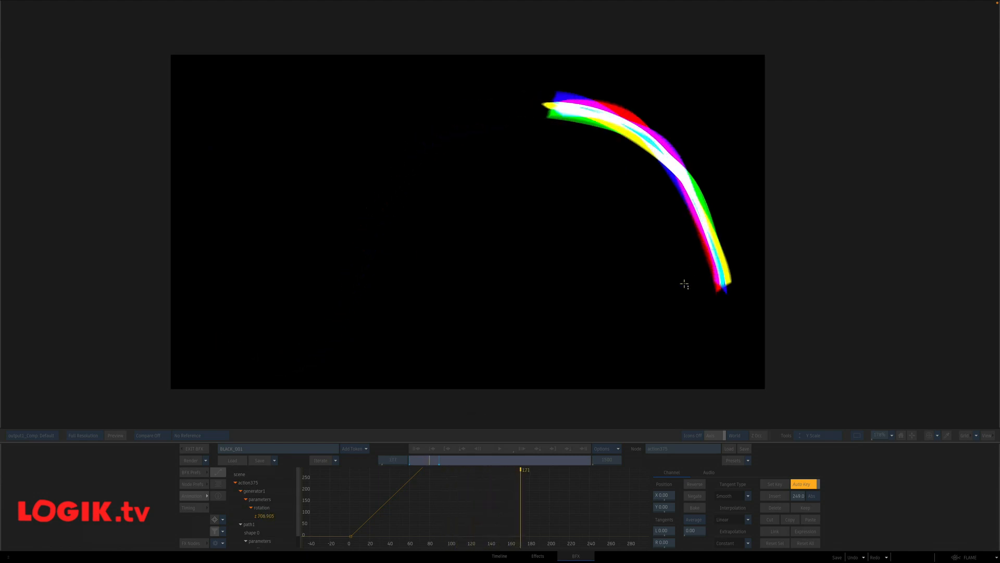
pyautogui.click(500, 449)
pyautogui.click(416, 449)
# - Select the Particle Generator in the schematic and scale its Z rotation curve up further for faster spinning
pyautogui.press('F4')
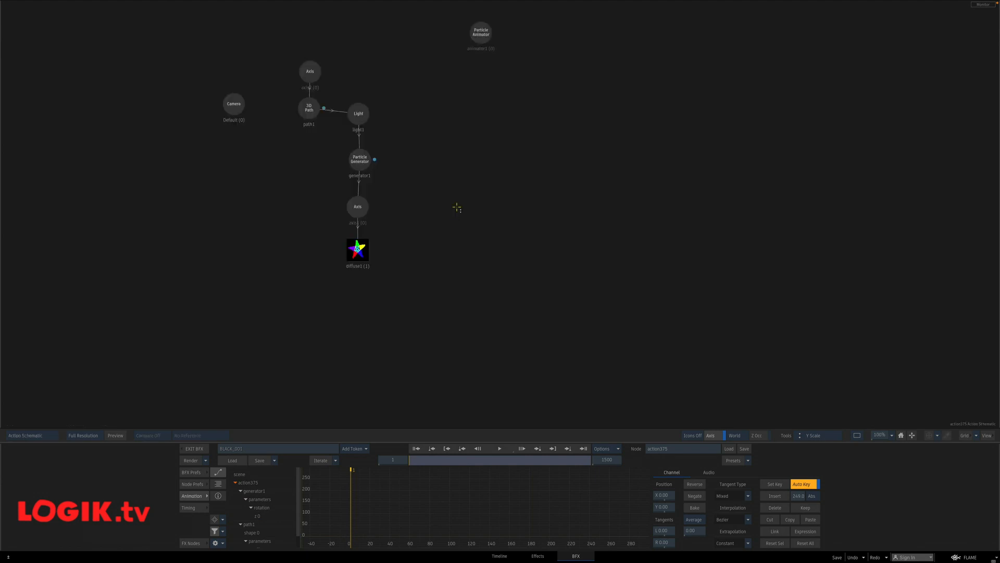
pyautogui.click(365, 164)
pyautogui.moveTo(465, 504); pyautogui.dragTo(486, 527)
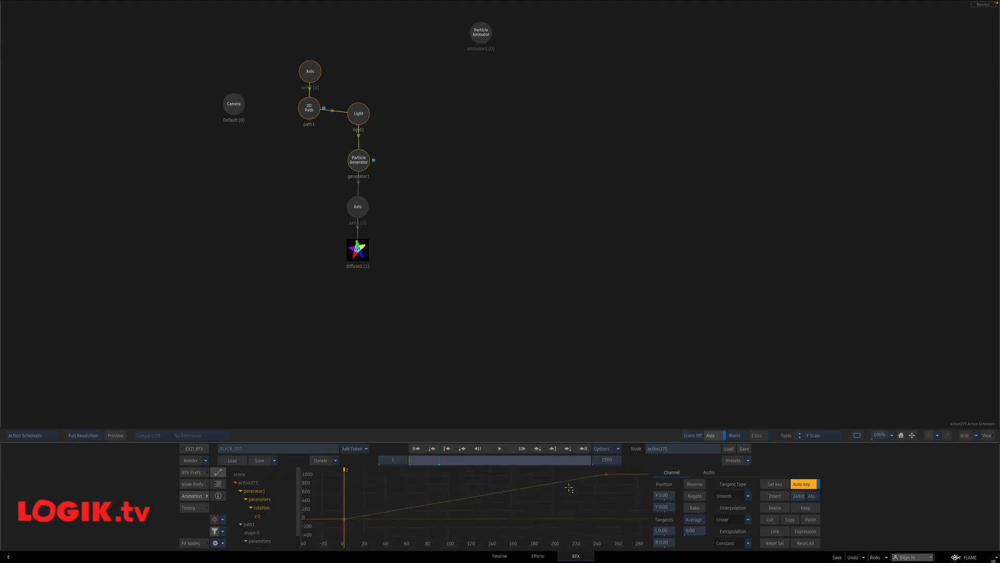
pyautogui.moveTo(345, 519); pyautogui.dragTo(345, 503)
# - Preview the faster-spinning trail, disable Auto Key, and return to the Particle Generator's settings
pyautogui.press('F4')
pyautogui.click(499, 448)
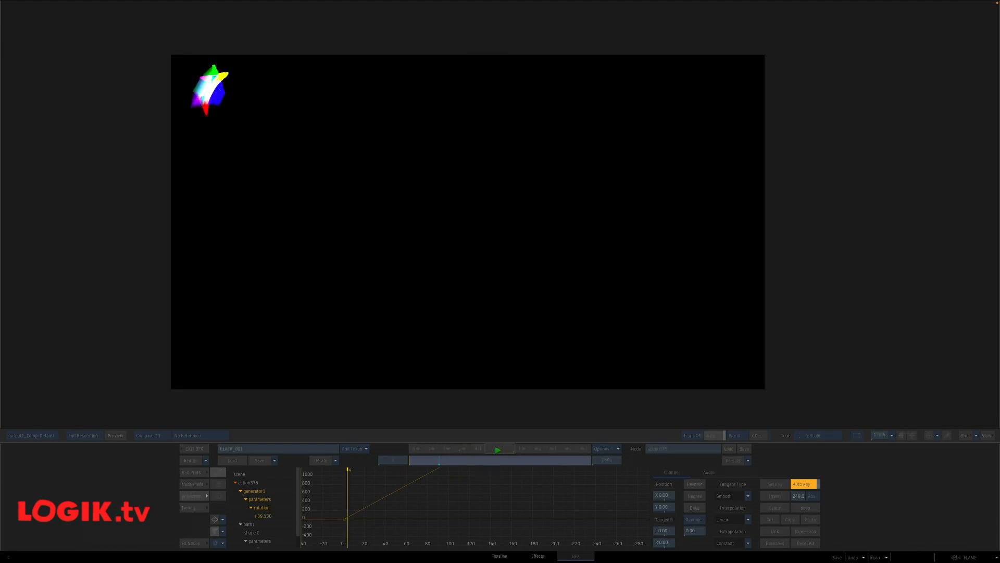
pyautogui.click(501, 450)
pyautogui.click(800, 485)
pyautogui.press('Escape')
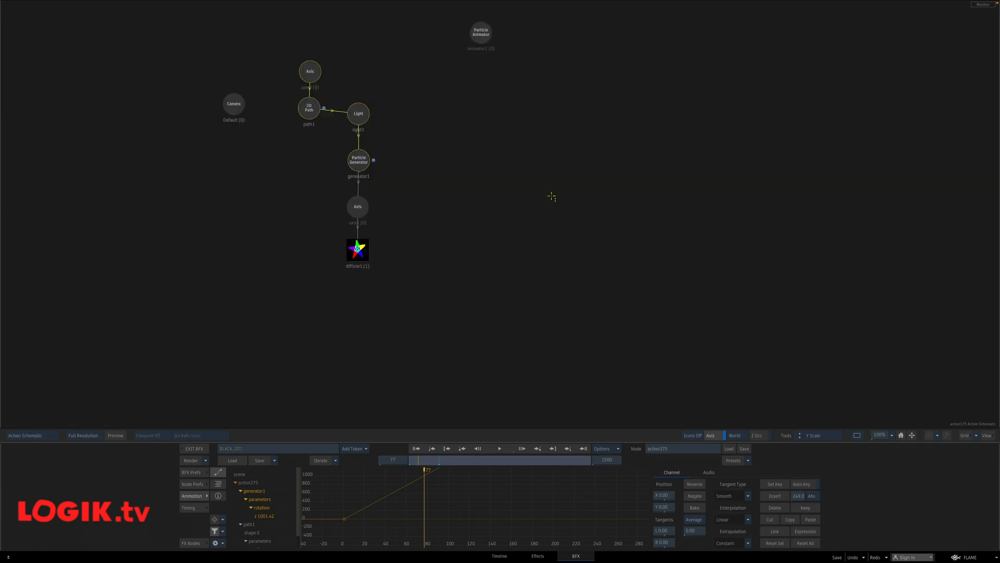
pyautogui.press('F4')
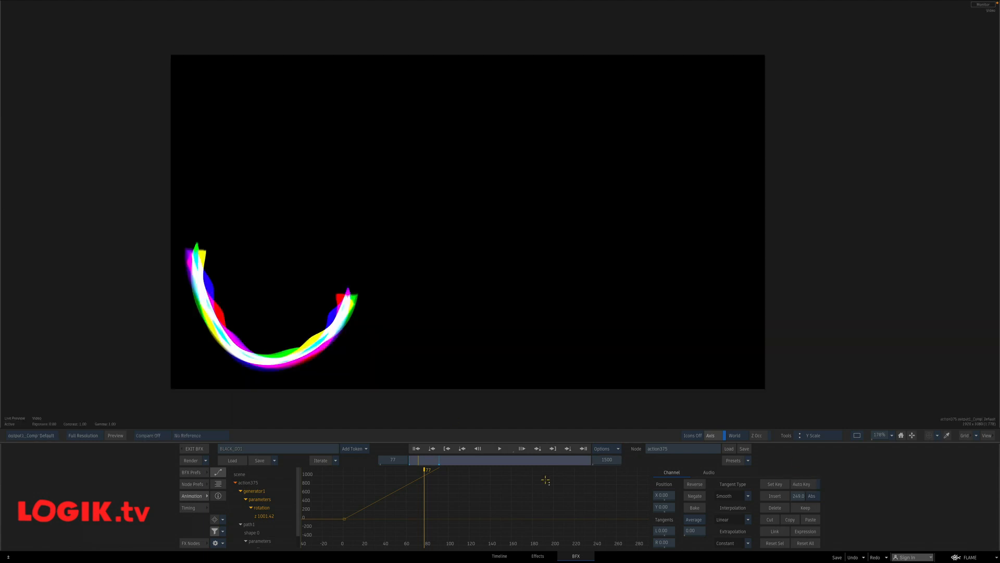
pyautogui.click(204, 494)
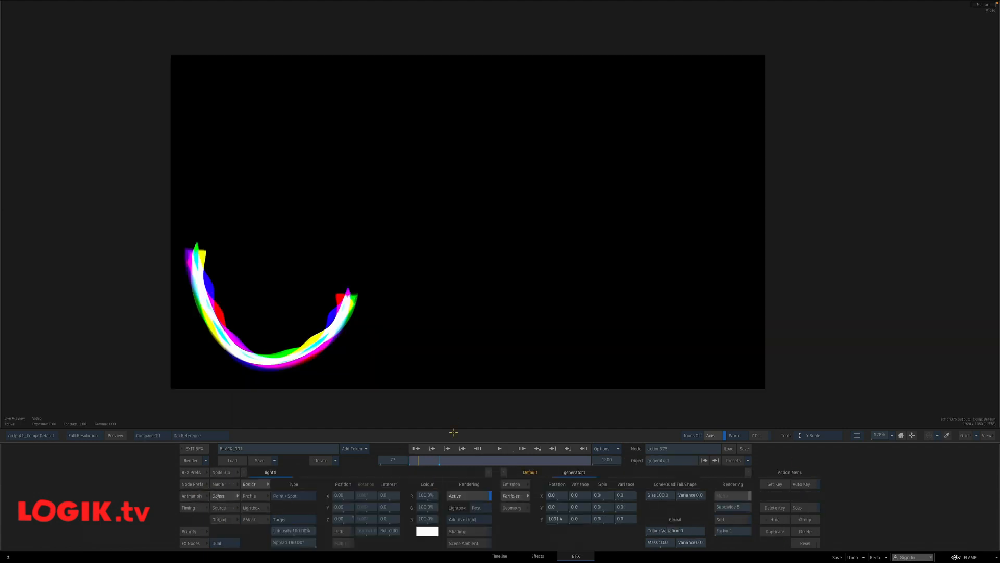
# - Set the particles' geometry transparency to 85%
pyautogui.click(512, 507)
pyautogui.click(558, 531)
pyautogui.write('8')
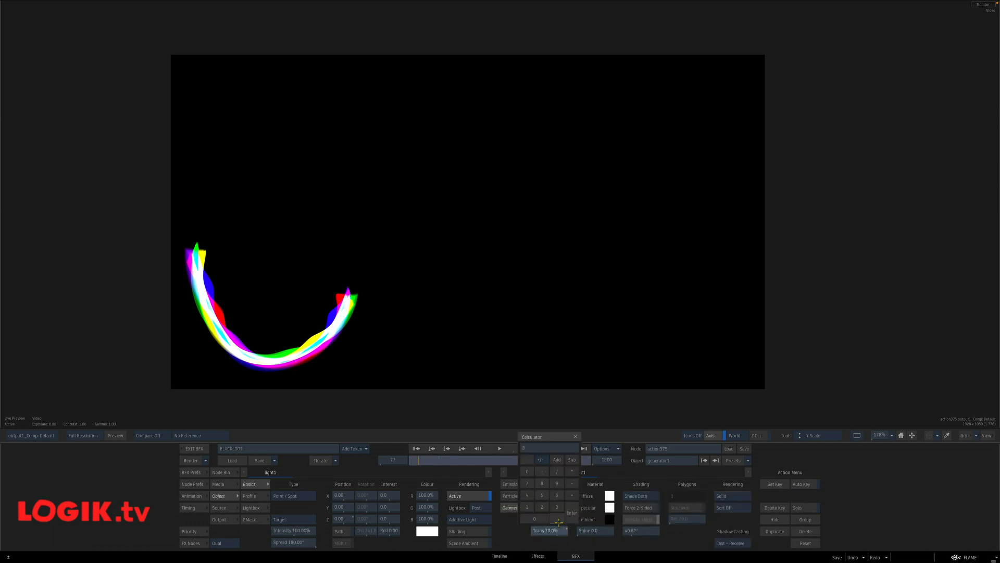
pyautogui.write('5')
pyautogui.press('Return')
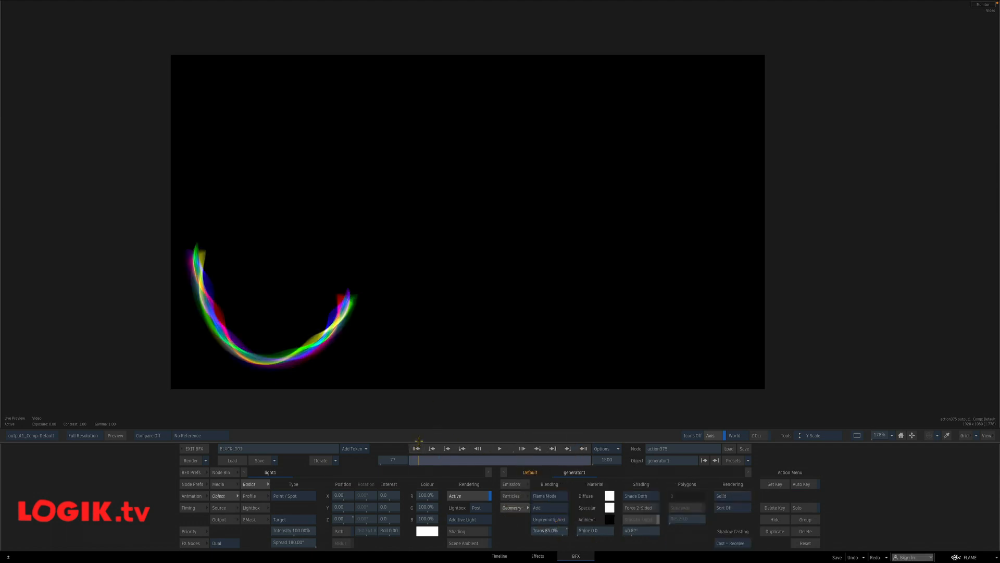
# - Play back the more transparent trail from the first frame and return to the start
pyautogui.click(416, 448)
pyautogui.click(499, 448)
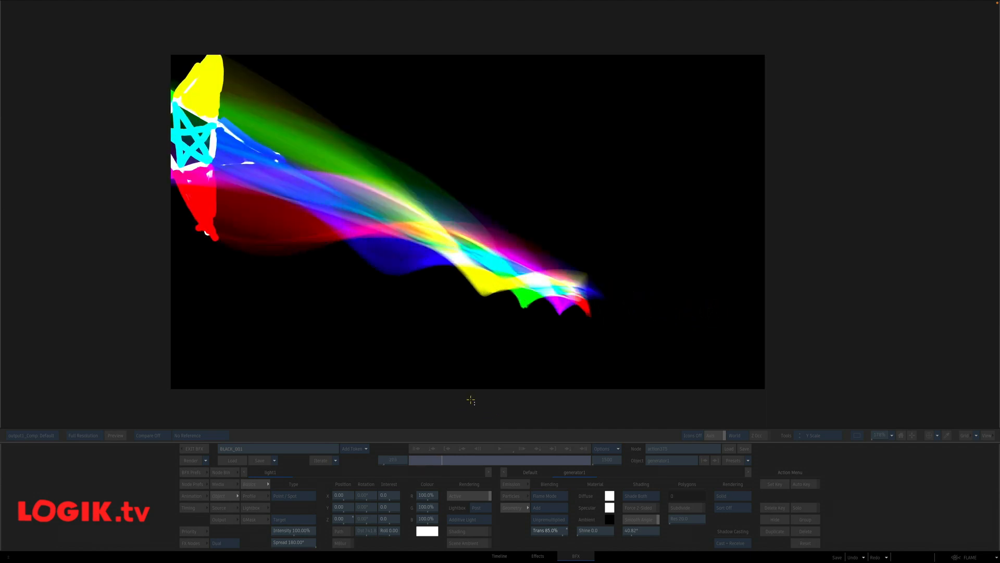
pyautogui.click(453, 405)
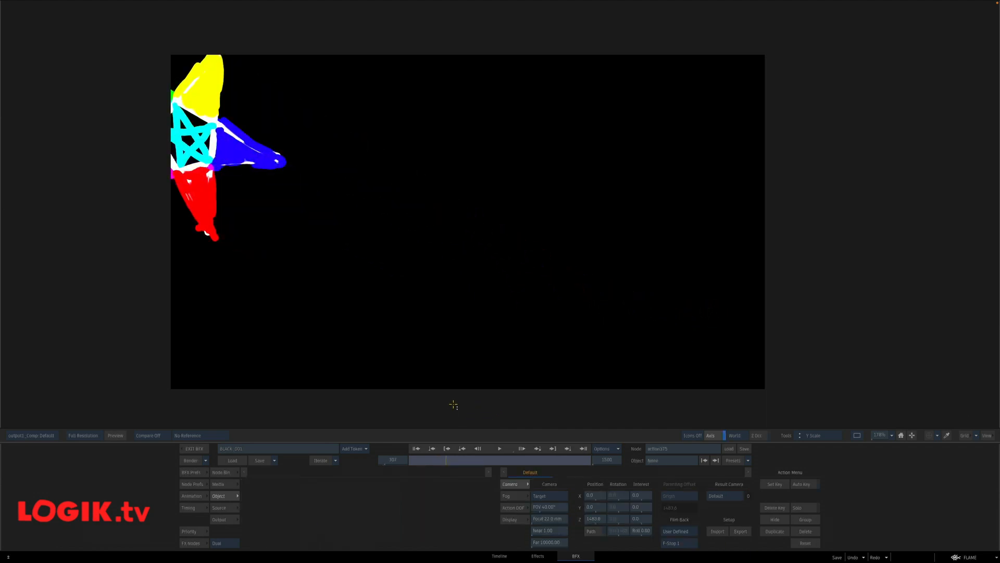
pyautogui.click(416, 448)
# - Align the light with the 3D path in the Action schematic and reposition the black Colour Source in the batch schematic
pyautogui.press('Escape')
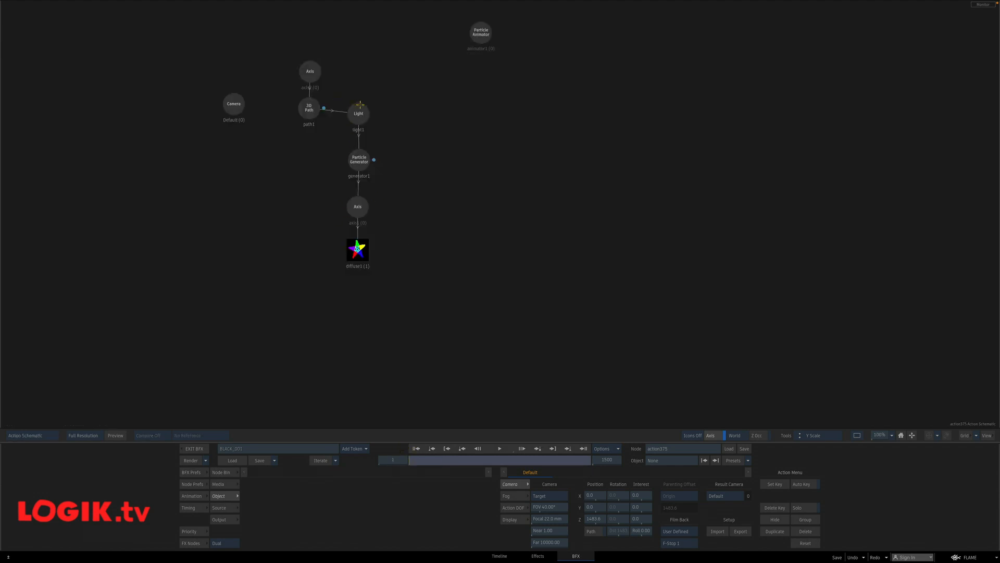
pyautogui.moveTo(359, 115); pyautogui.dragTo(356, 108)
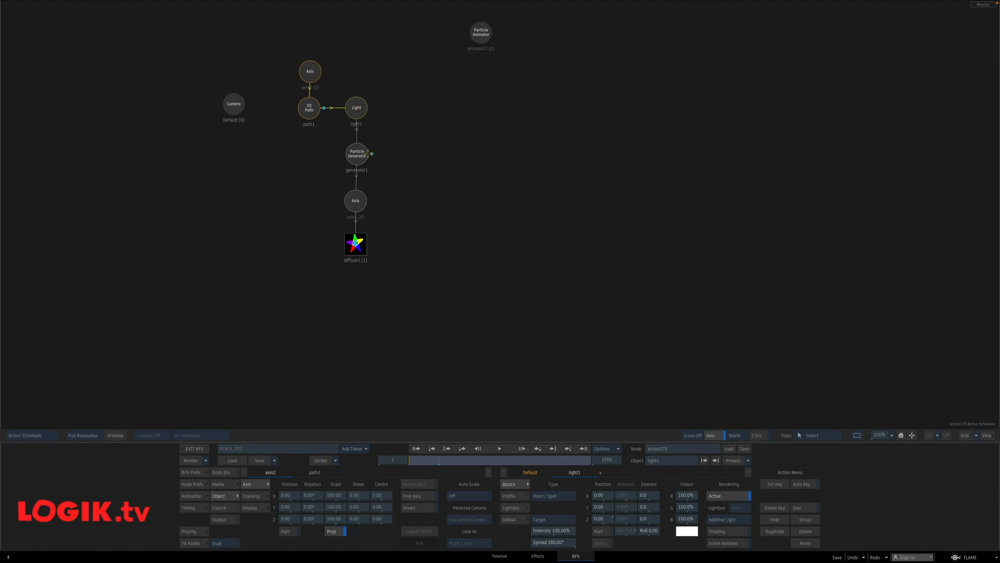
pyautogui.press('Escape')
pyautogui.moveTo(370, 377); pyautogui.dragTo(398, 250)
pyautogui.moveTo(310, 172); pyautogui.dragTo(297, 199)
# - Check the painted star, then add a second Paint node fed by the black Colour Source
pyautogui.doubleClick(356, 189)
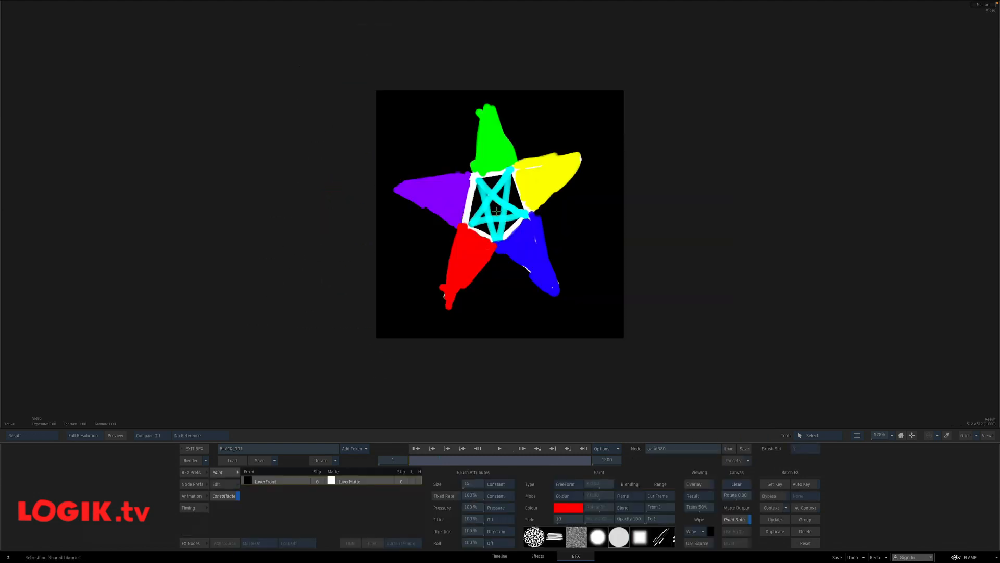
pyautogui.press('Escape')
pyautogui.click(294, 221)
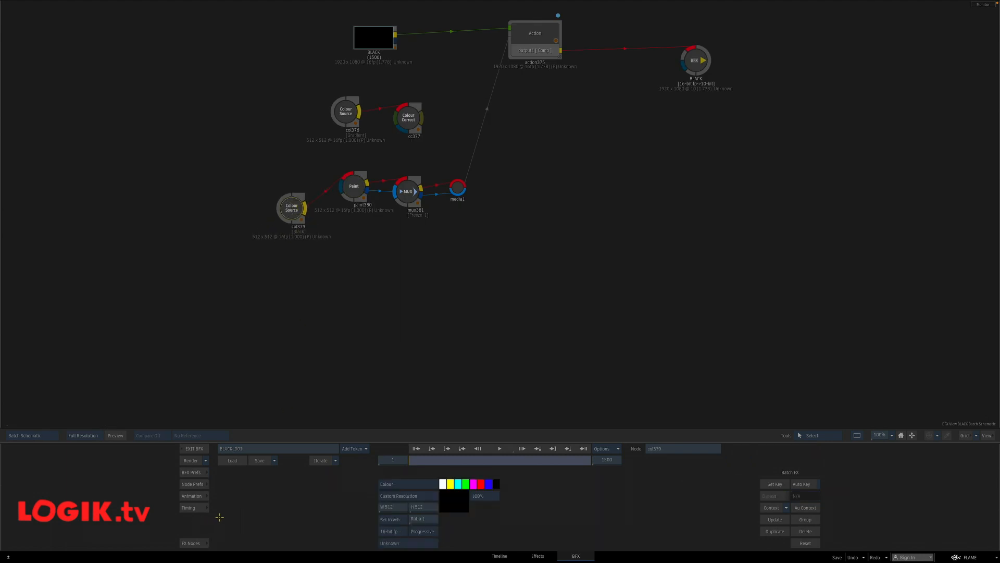
pyautogui.click(194, 543)
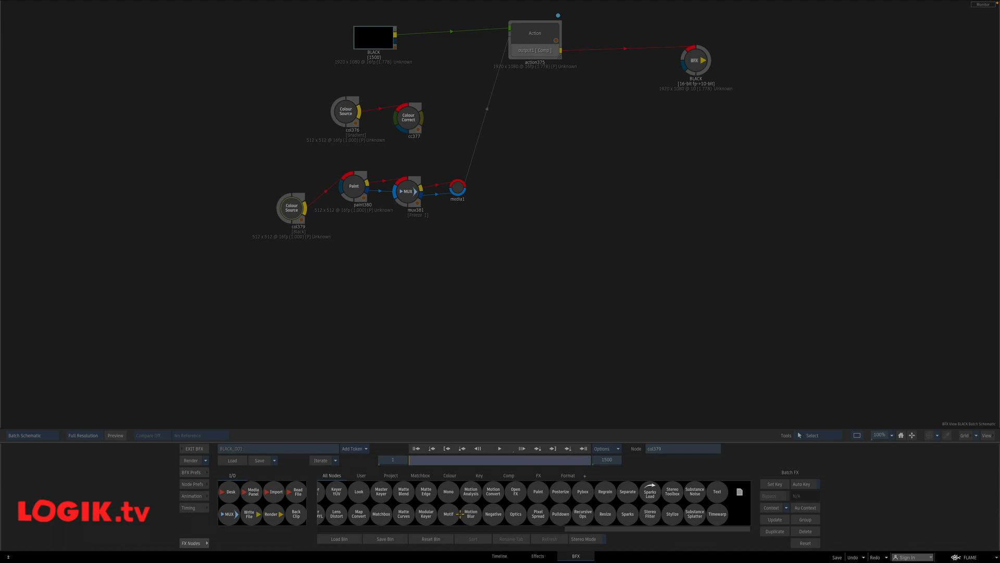
pyautogui.press('p')
pyautogui.moveTo(540, 492)
pyautogui.mouseDown()
pyautogui.moveTo(335, 239)
pyautogui.moveTo(349, 250)
pyautogui.mouseUp()
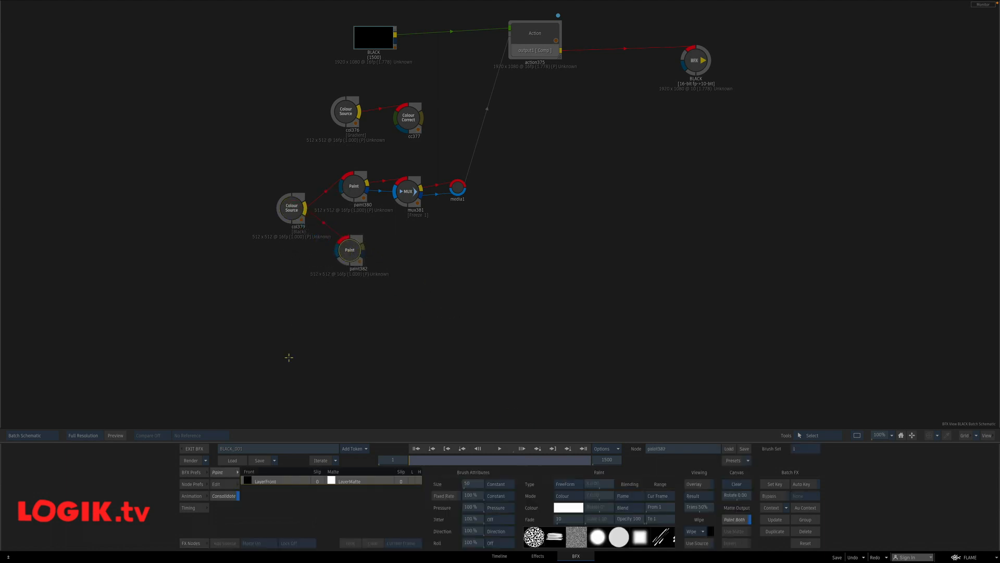
# - Paint separate soft dots in red, orange, yellow, green, cyan, blue and purple across the black canvas
pyautogui.press('F4')
pyautogui.click(435, 155)
pyautogui.click(569, 507)
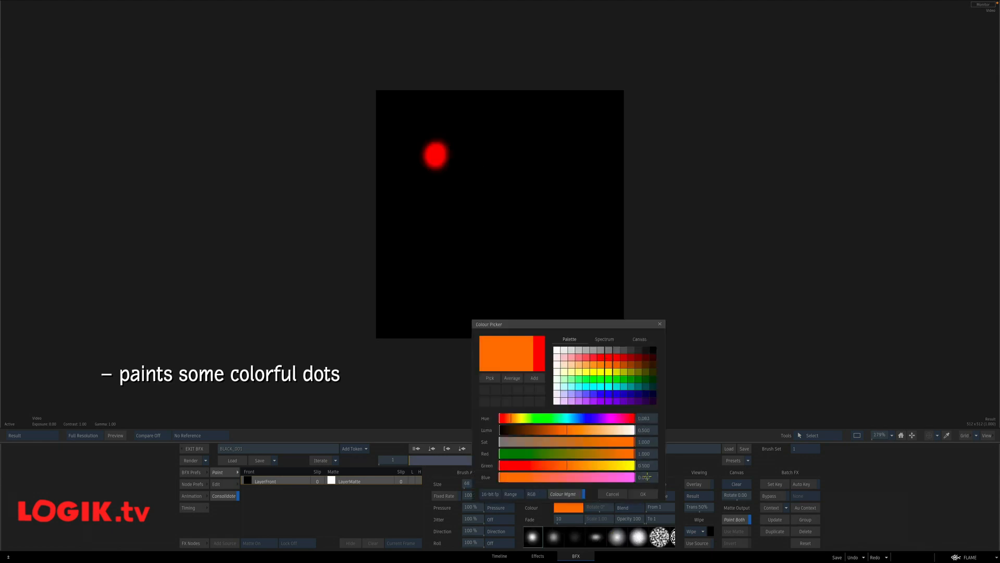
pyautogui.click(559, 225)
pyautogui.click(462, 253)
pyautogui.click(568, 508)
pyautogui.click(514, 151)
pyautogui.click(493, 205)
pyautogui.click(568, 507)
pyautogui.click(644, 493)
pyautogui.click(539, 284)
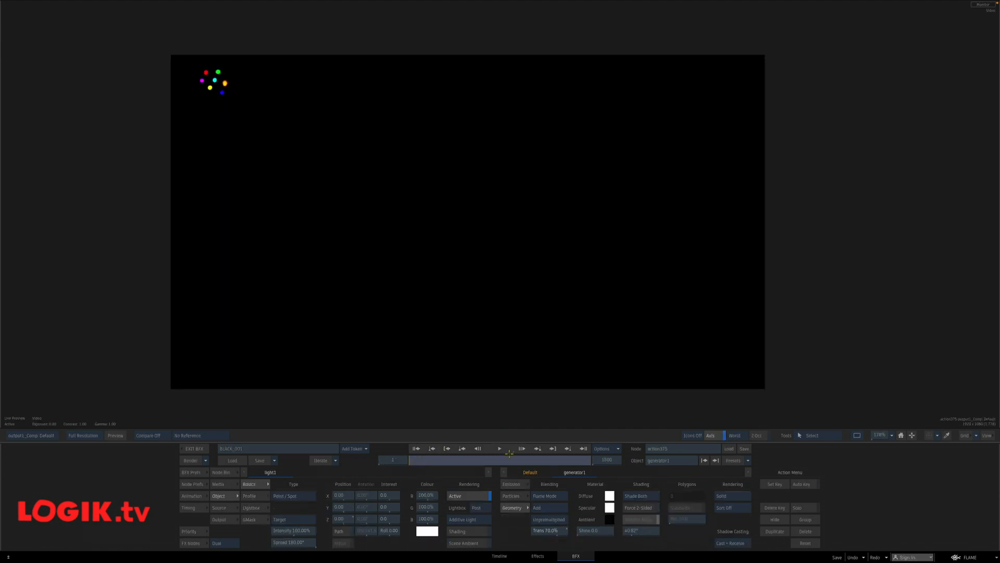
# - Play back the coloured-dot trail, replay it with the Particle Generator selected, and return to the first frame
pyautogui.click(508, 451)
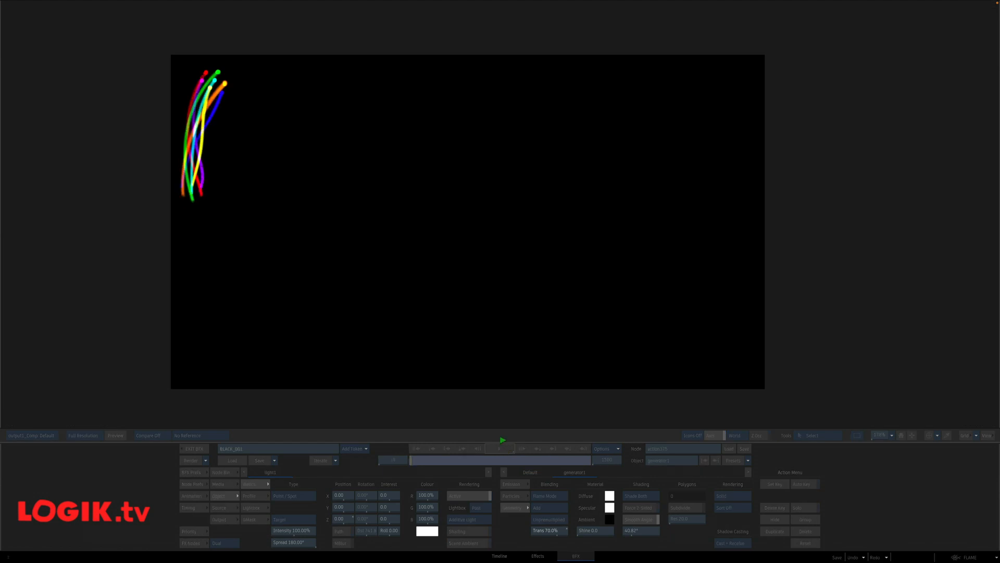
pyautogui.click(480, 401)
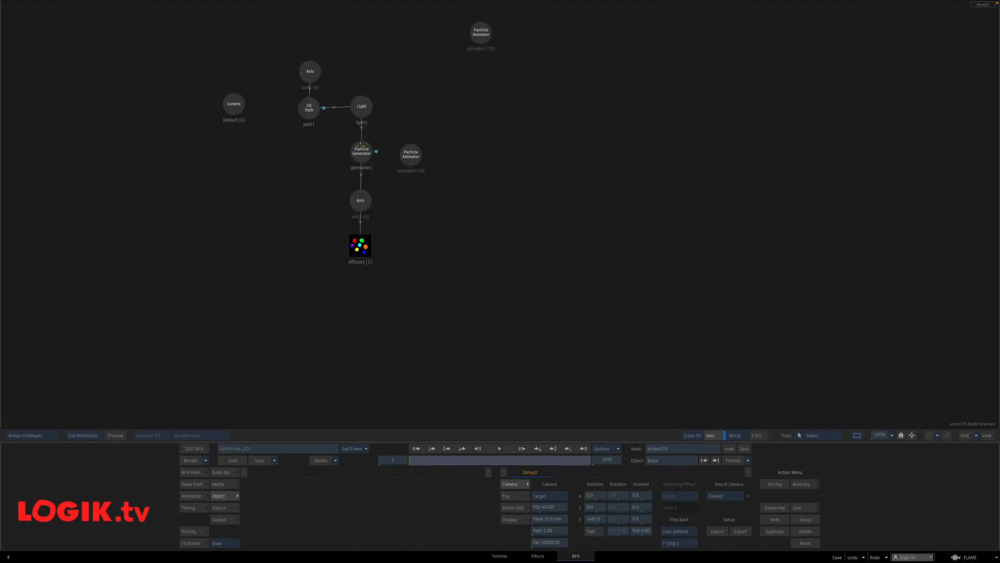
pyautogui.click(361, 148)
pyautogui.press('F4')
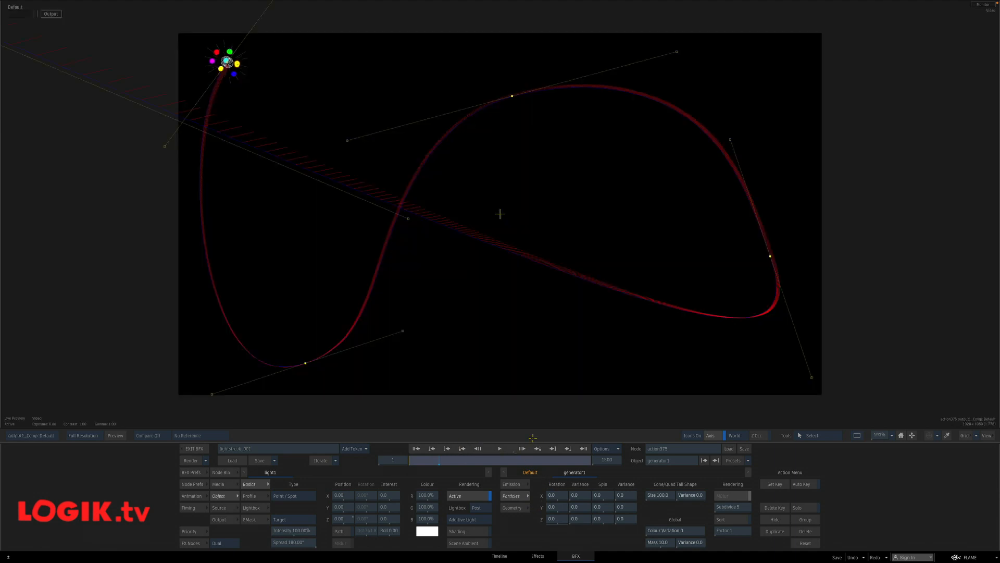
pyautogui.click(498, 448)
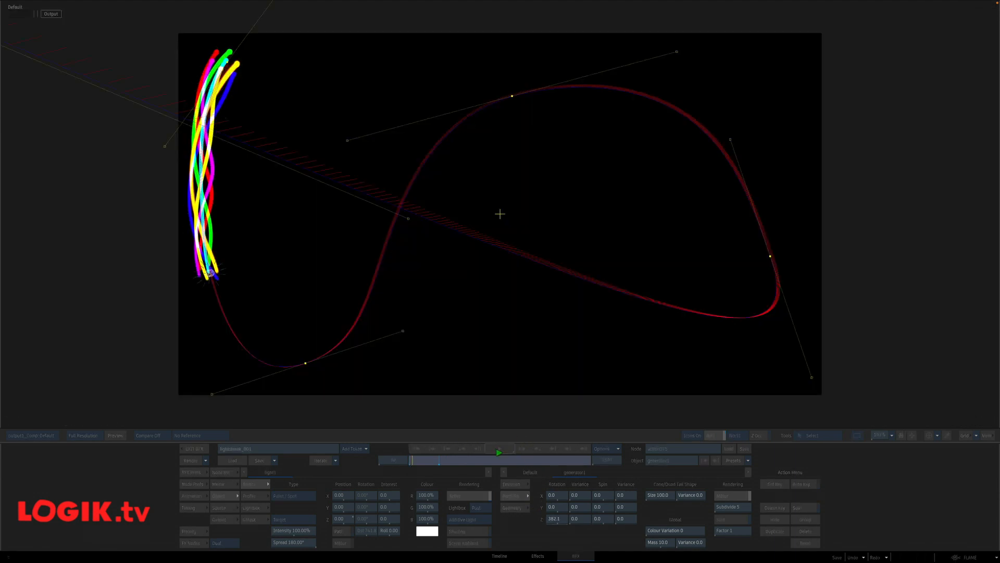
pyautogui.click(504, 453)
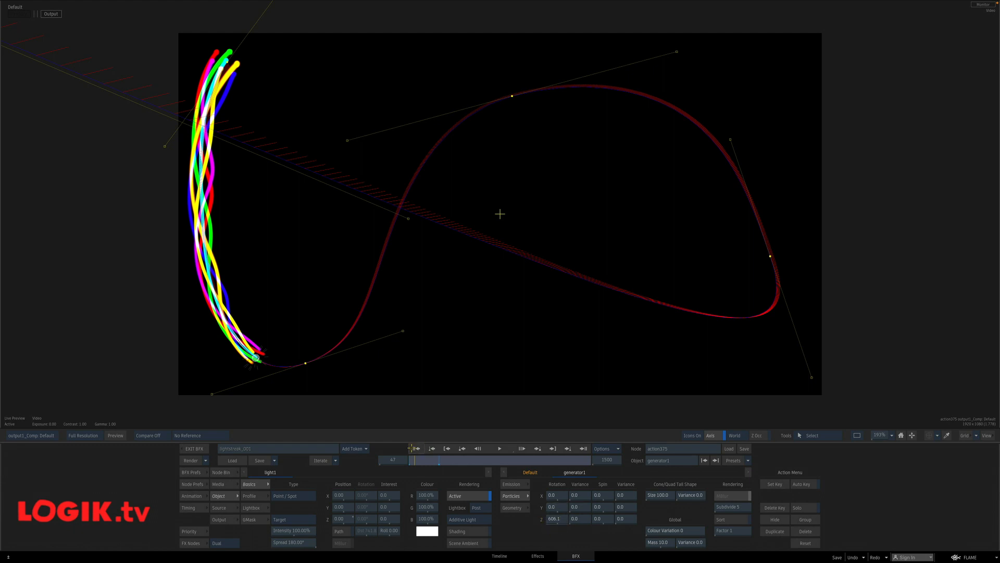
pyautogui.click(411, 448)
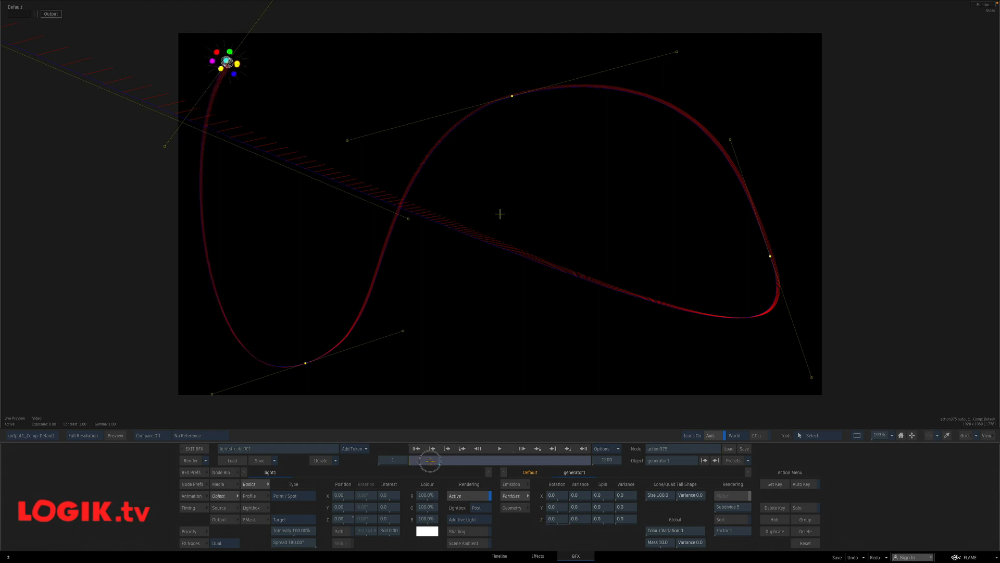
# - Play back the twisting coloured-dot trail along the 3D path, scrub it, and return to the first frame
pyautogui.click(520, 449)
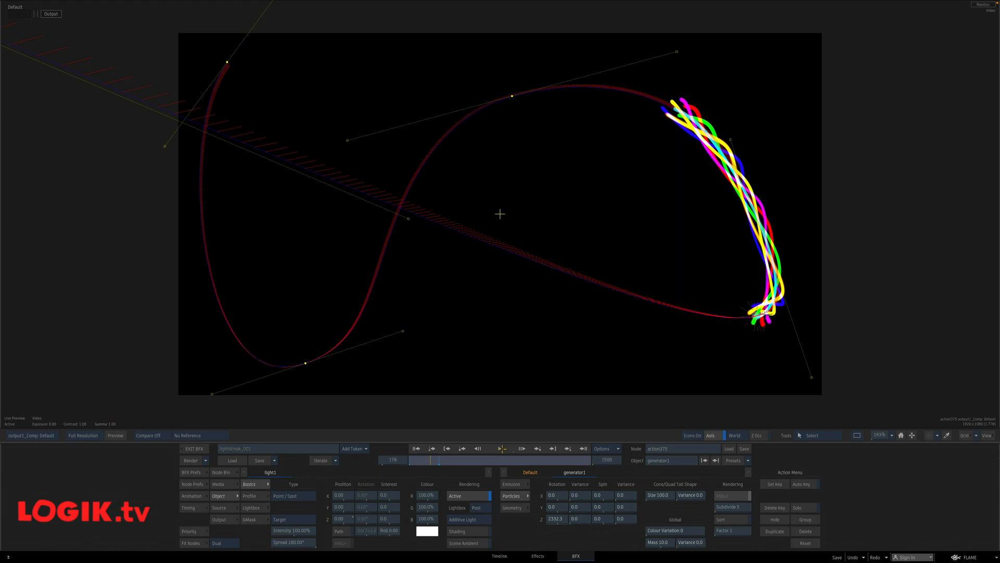
pyautogui.click(497, 448)
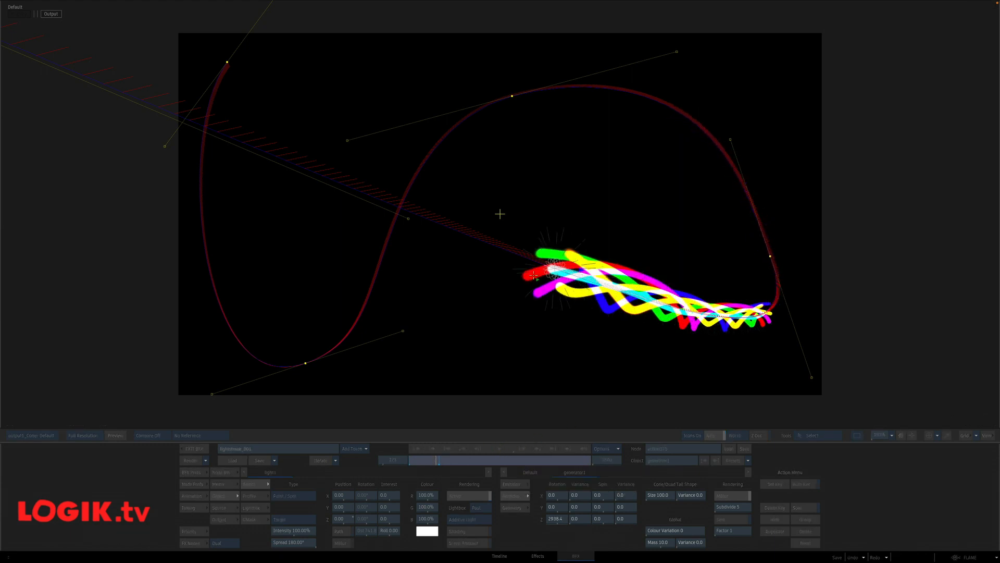
pyautogui.click(466, 459)
pyautogui.click(414, 448)
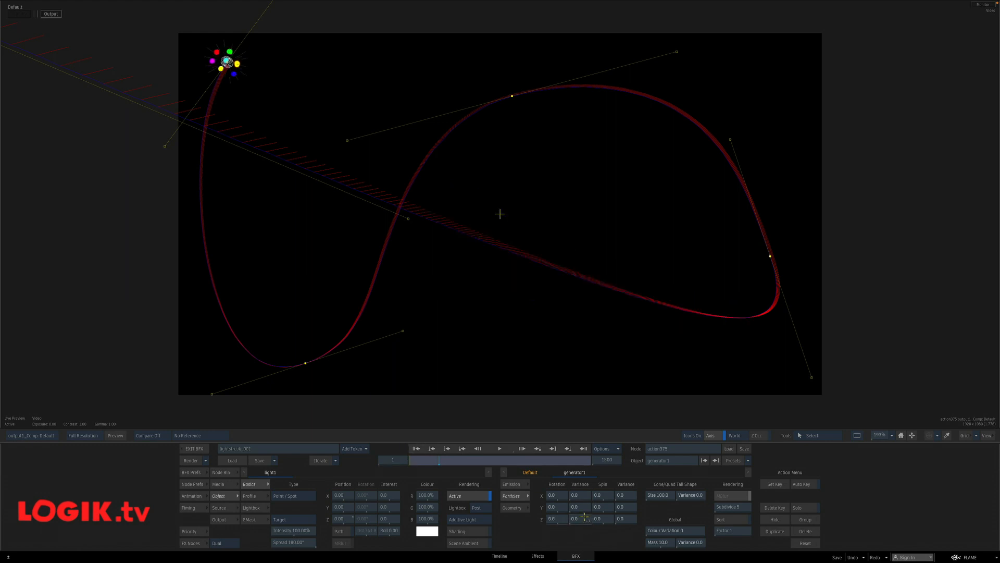
# - Try a Z spin of 3.0 on the Particle Generator, reset it to 0.0, and play back the trail from the start
pyautogui.click(604, 519)
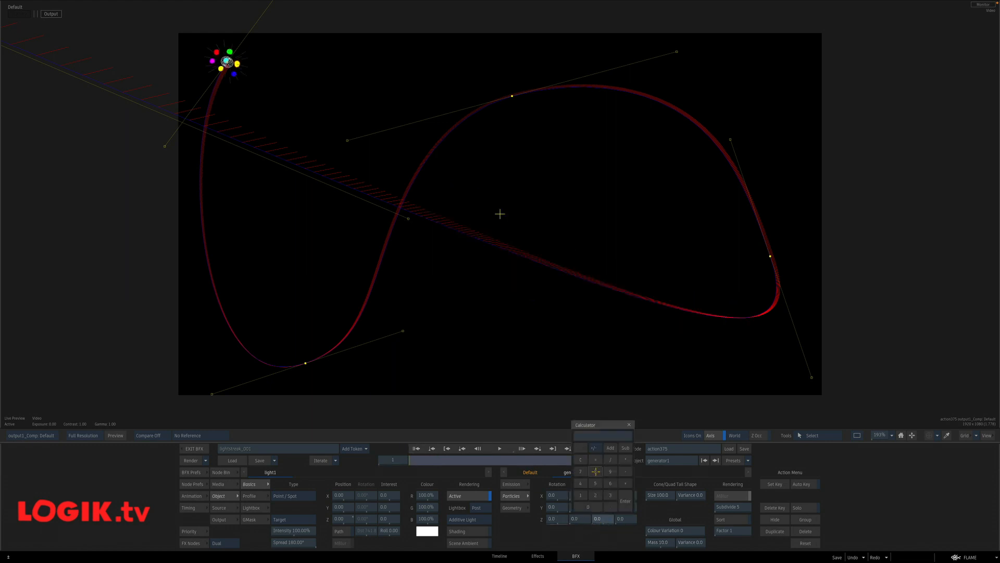
pyautogui.click(625, 502)
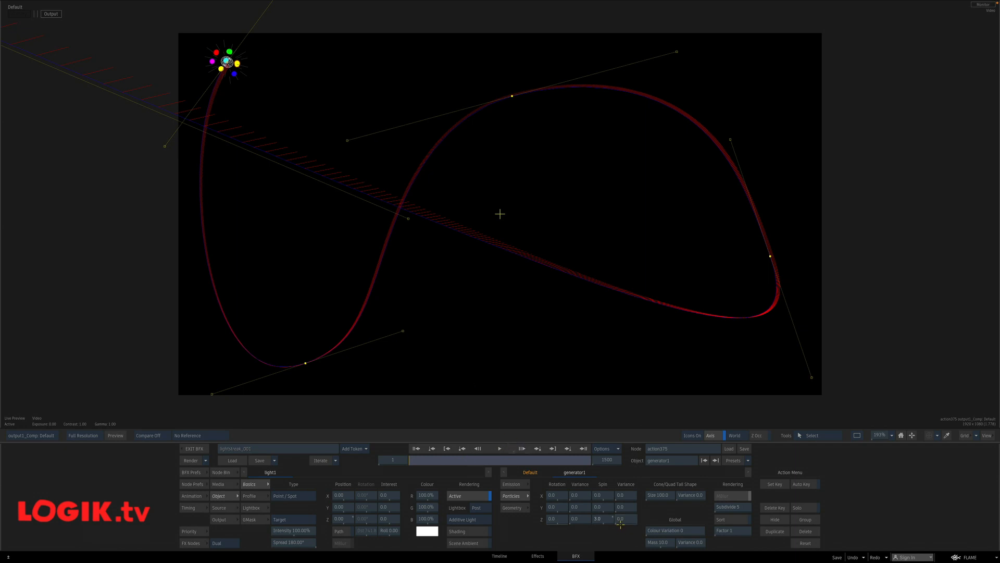
pyautogui.click(604, 518)
pyautogui.click(625, 502)
pyautogui.click(499, 447)
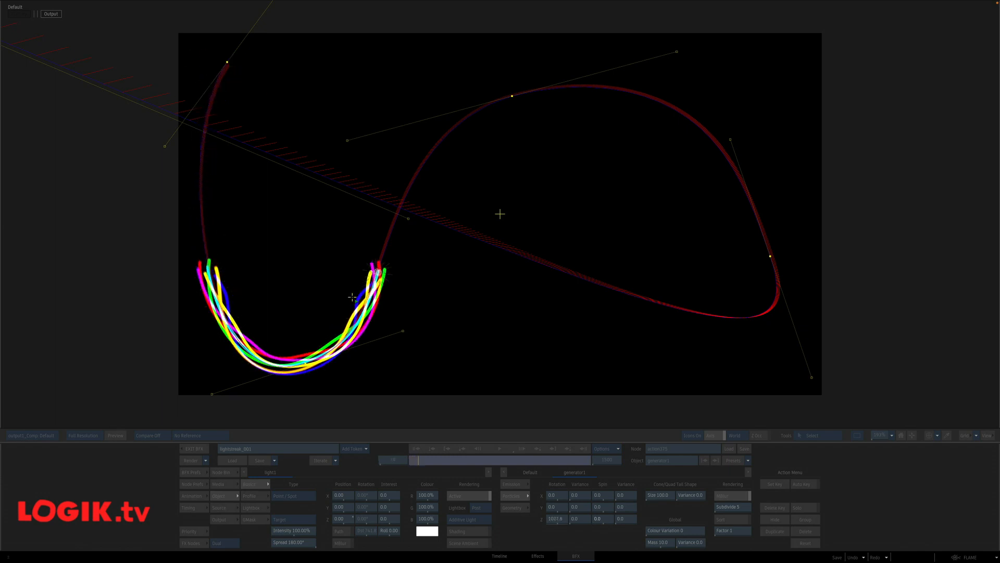
pyautogui.click(502, 449)
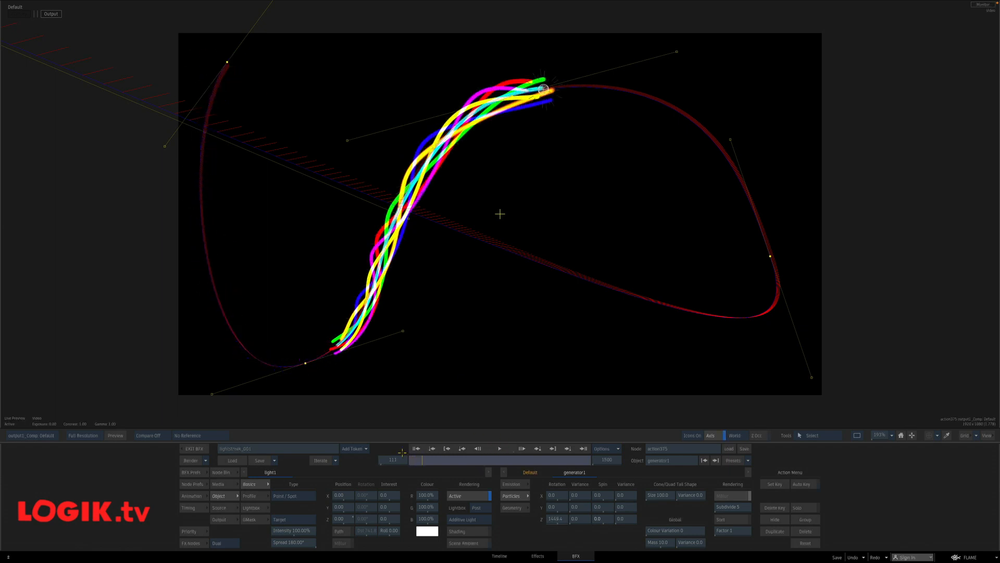
pyautogui.click(416, 448)
# - Set the Particle Generator's Z spin to 5.0, play back the twisting streaks, and return to the first frame
pyautogui.click(600, 519)
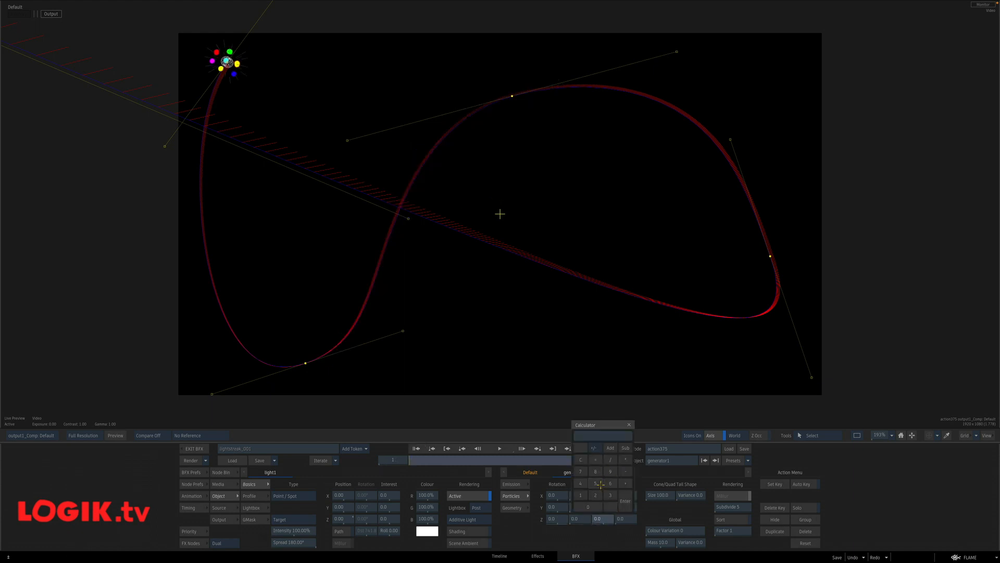
pyautogui.click(626, 502)
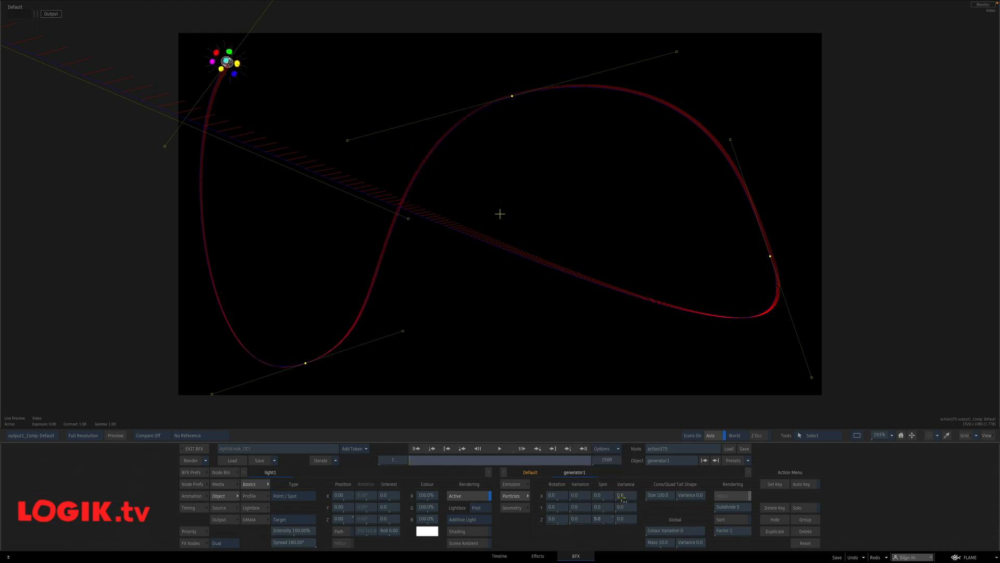
pyautogui.click(500, 448)
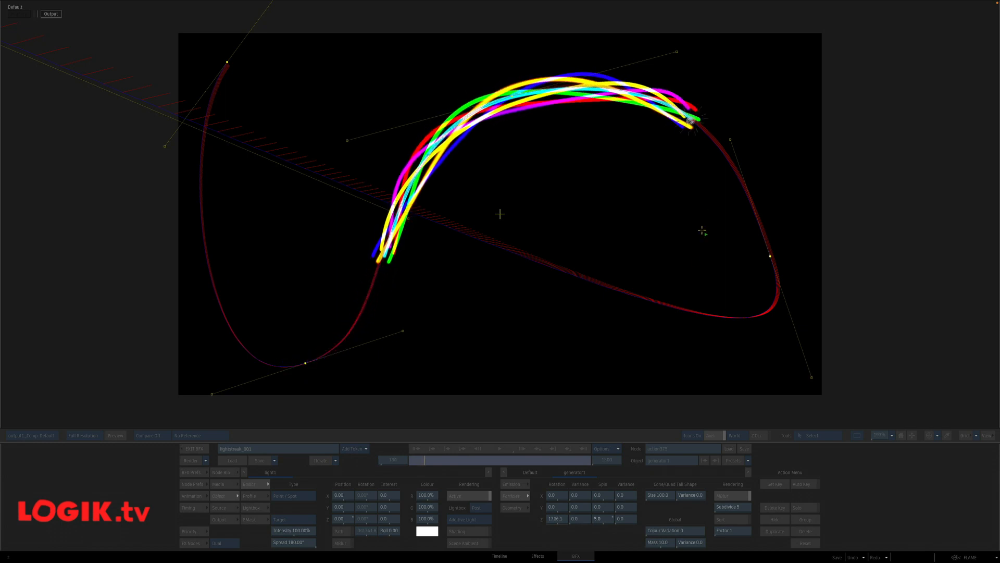
pyautogui.click(499, 457)
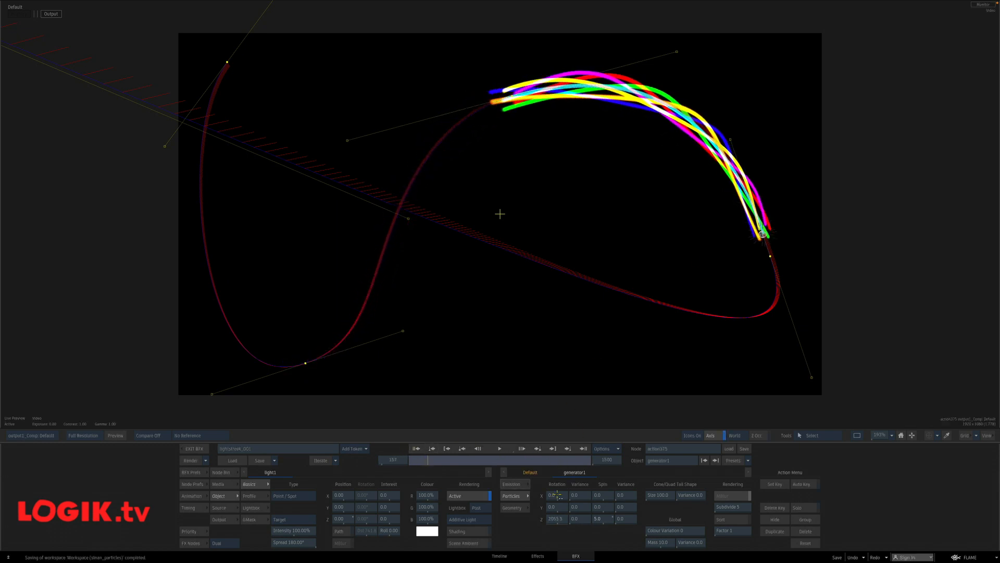
pyautogui.click(416, 448)
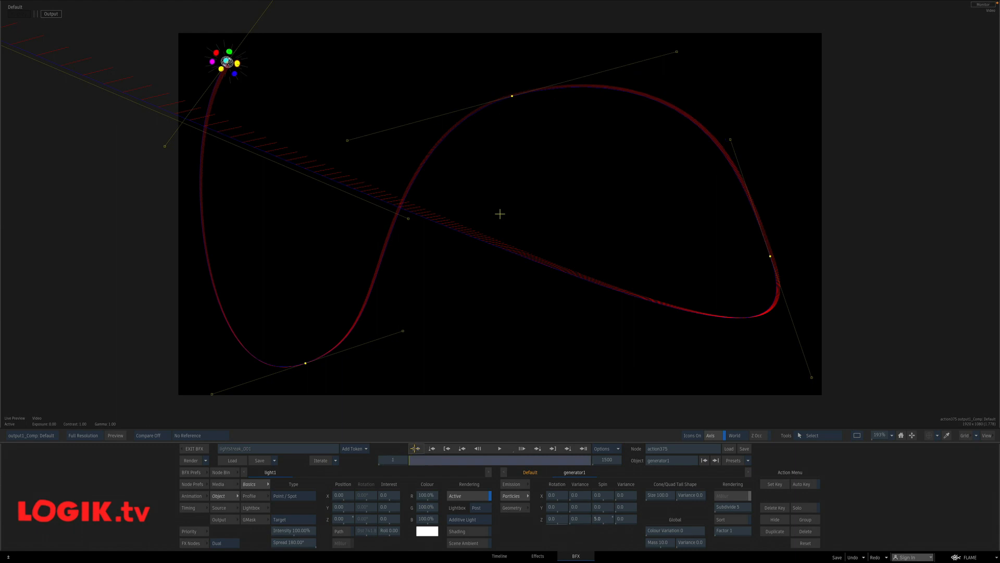
# - Try a Z spin variance of 5.0 on the Particle Generator, play back the trail, and return to the first frame
pyautogui.click(633, 516)
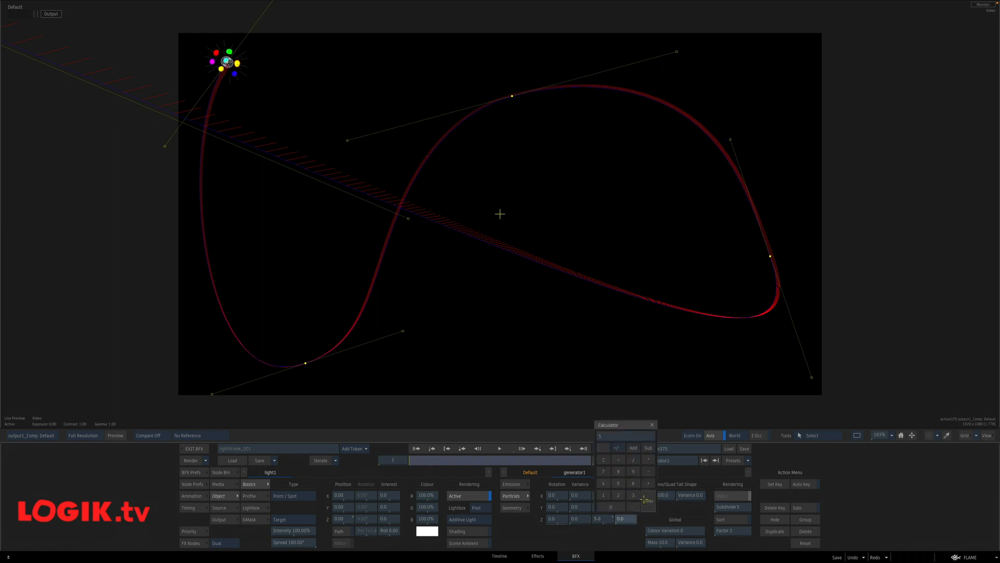
pyautogui.click(648, 500)
pyautogui.click(499, 448)
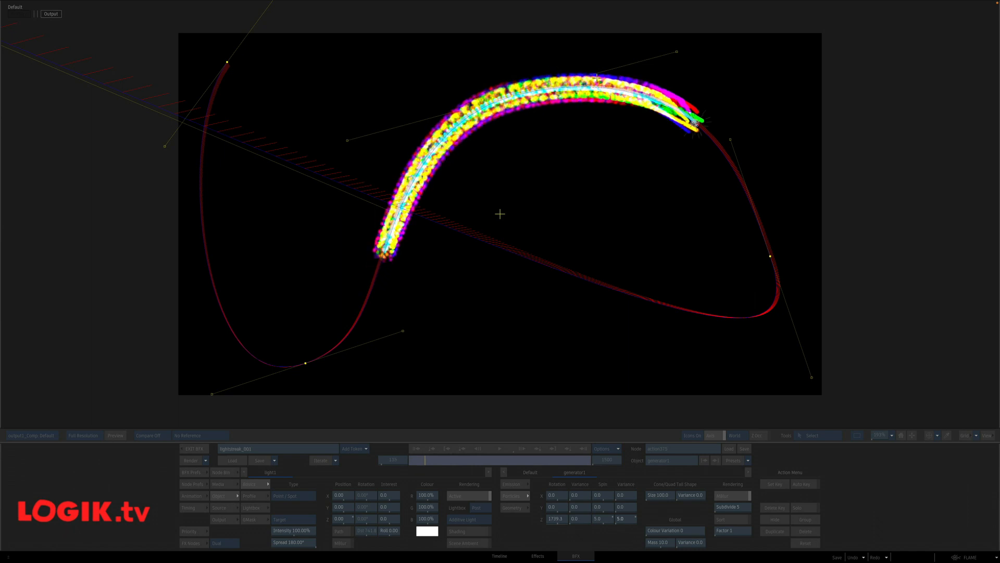
pyautogui.click(509, 446)
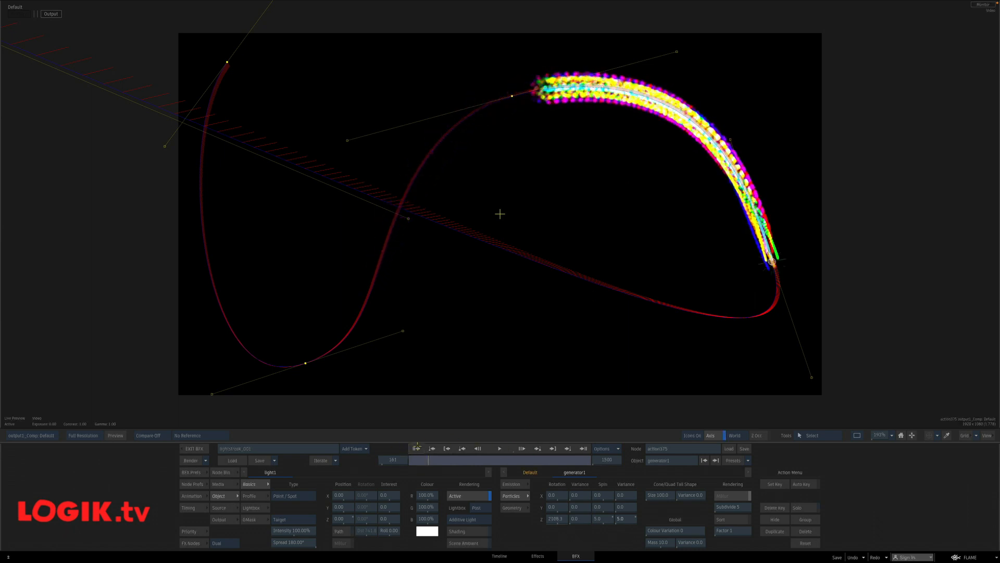
pyautogui.click(417, 448)
# - Reset the Z spin variance to 0.0, set the Z spin to 4.0, and preview the streaks from the first frame
pyautogui.click(630, 518)
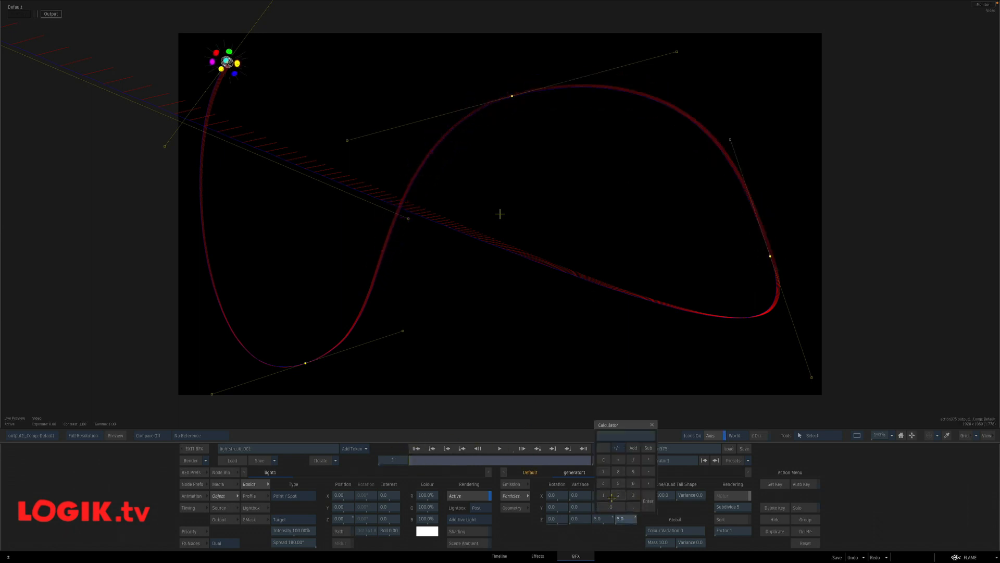
pyautogui.click(651, 500)
pyautogui.click(603, 518)
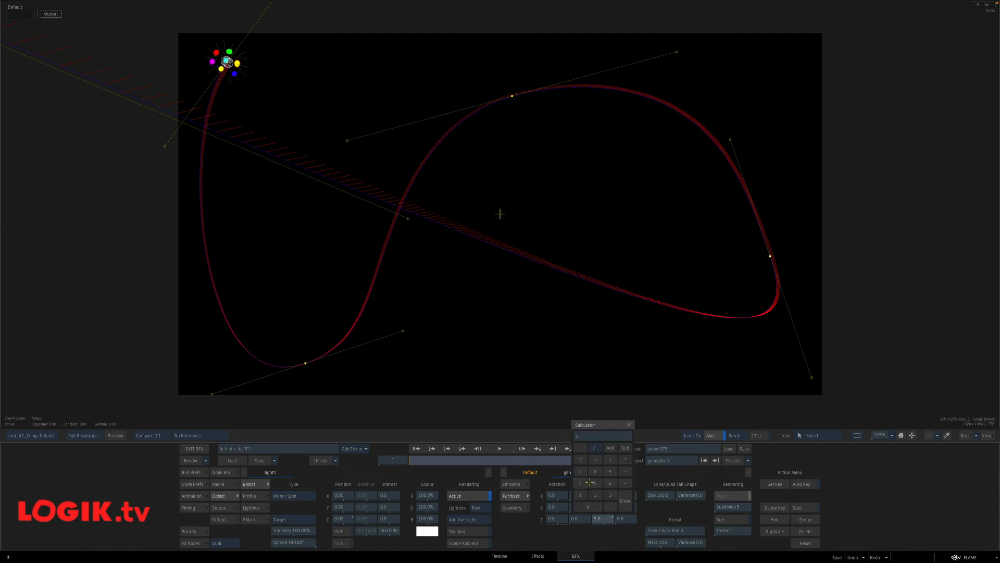
pyautogui.click(620, 495)
pyautogui.click(504, 448)
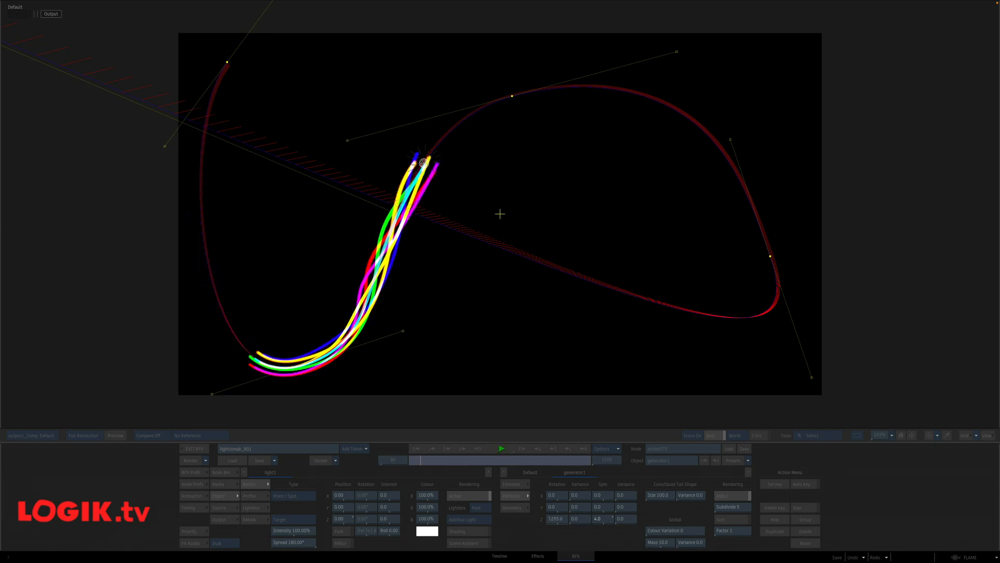
pyautogui.click(502, 449)
pyautogui.click(413, 448)
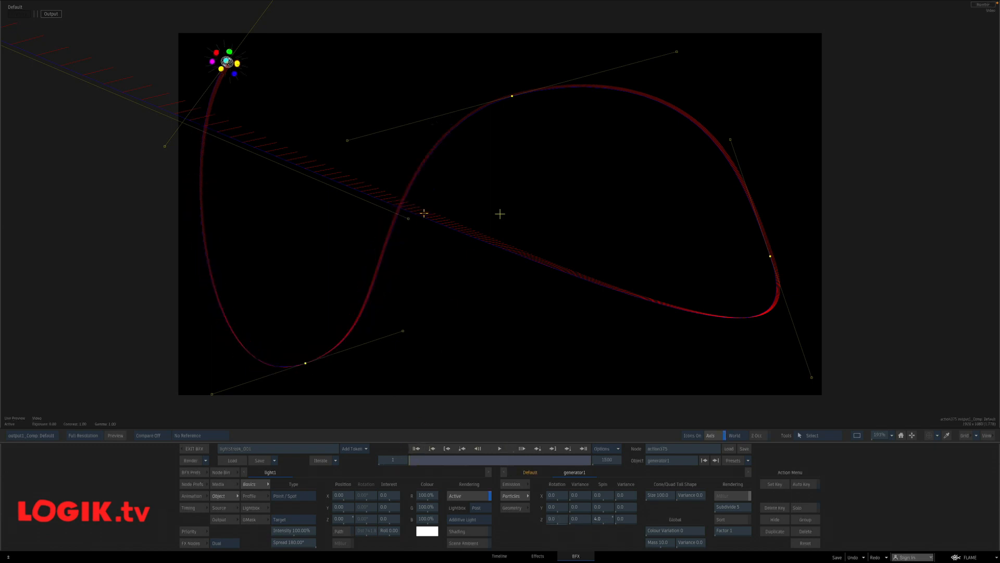
# - Return to the batch schematic, turn off the bypass on the existing Deform node after the MUX, and delete that node
pyautogui.press('Escape')
pyautogui.press('Escape')
pyautogui.press('`')
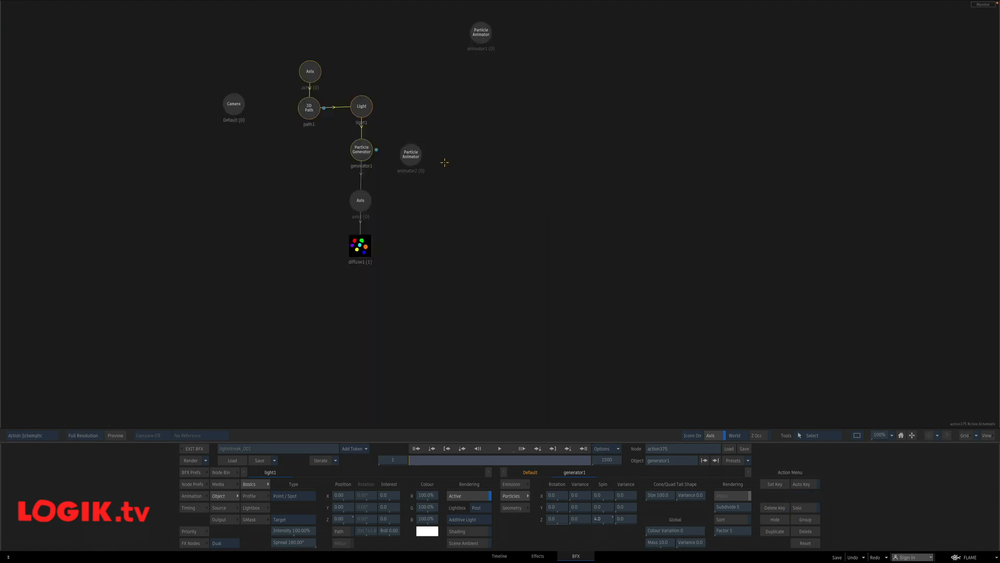
pyautogui.click(600, 519)
pyautogui.press('Escape')
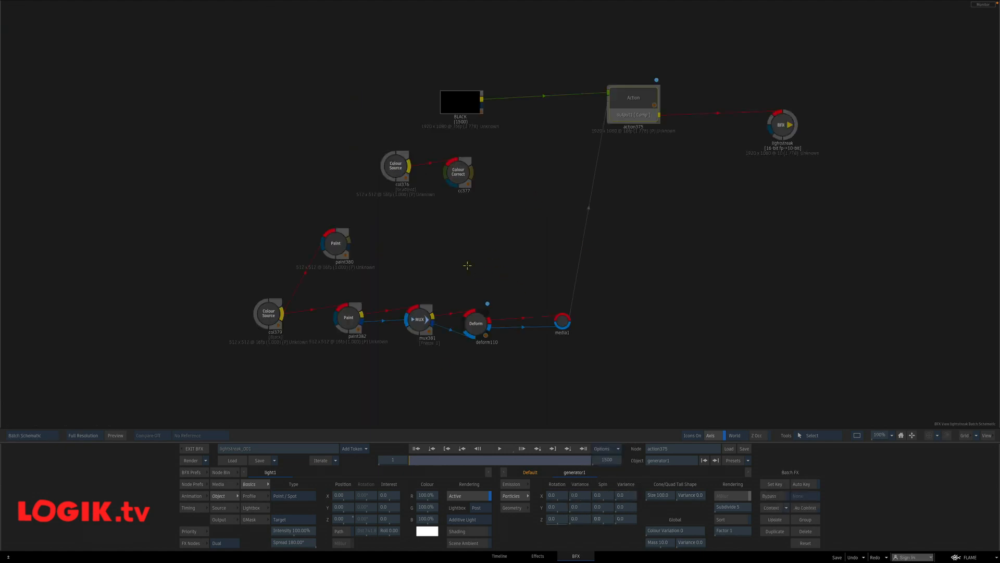
pyautogui.click(476, 321)
pyautogui.press('Escape')
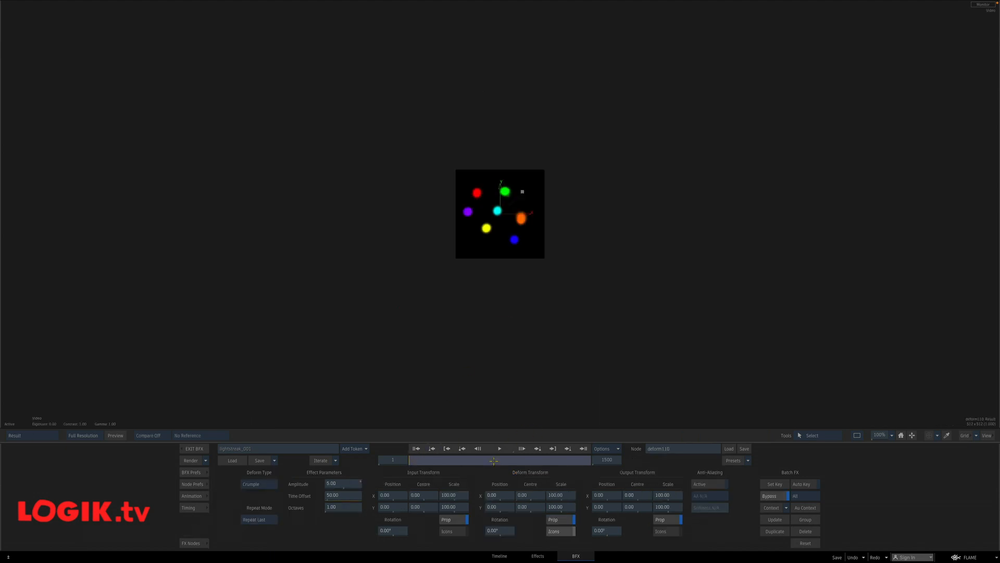
pyautogui.click(765, 497)
pyautogui.press('Escape')
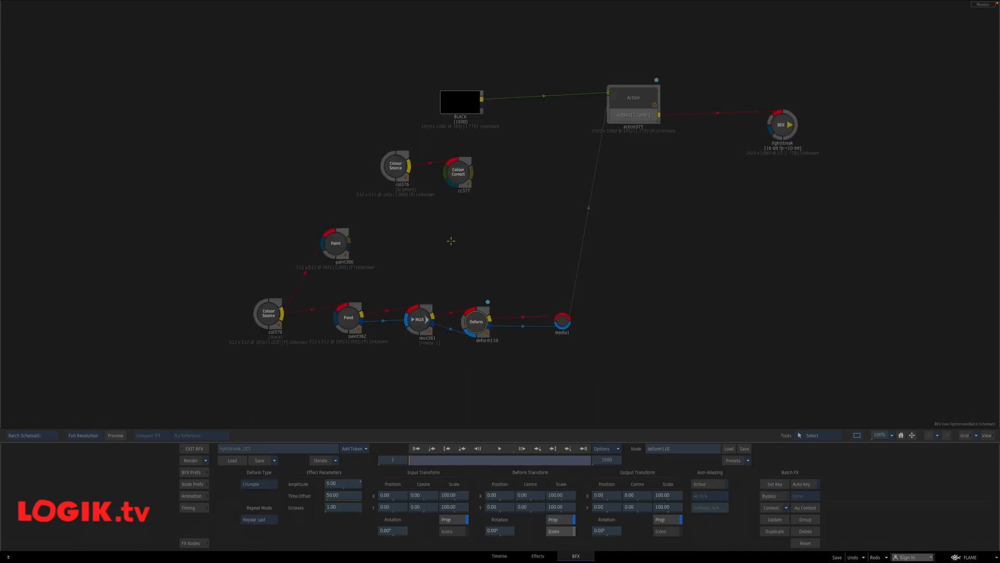
pyautogui.press('Delete')
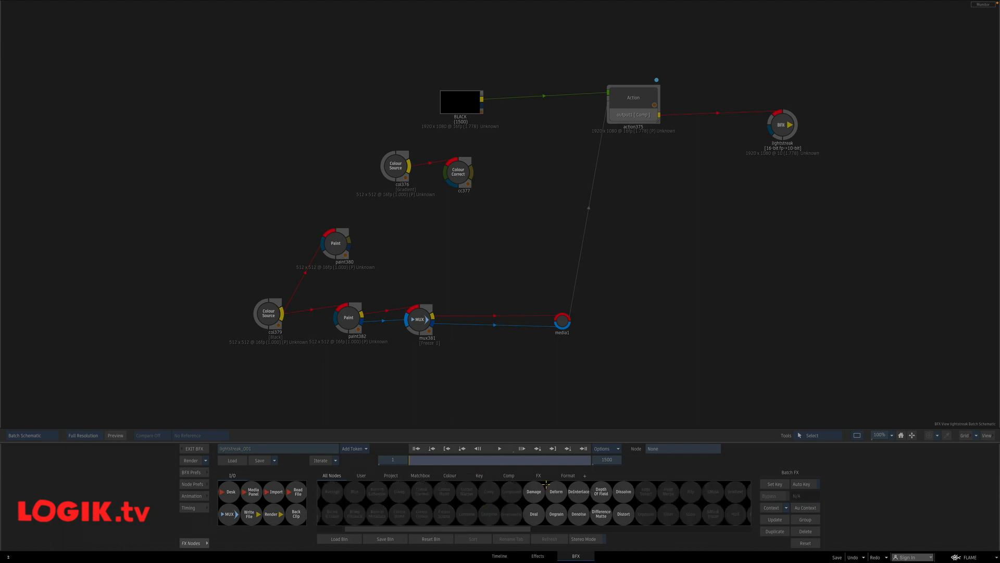
# - Insert a new Deform node between the MUX and the Action media input, and lower its Crumple amplitude to 20, then 10
pyautogui.moveTo(556, 492); pyautogui.dragTo(475, 352)
pyautogui.press('Escape')
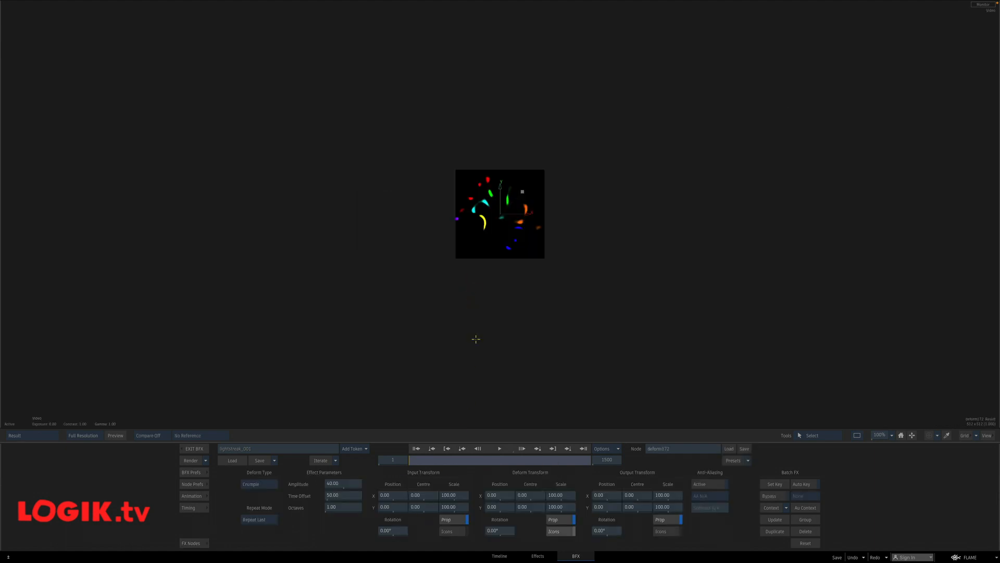
pyautogui.click(354, 486)
pyautogui.press('Return')
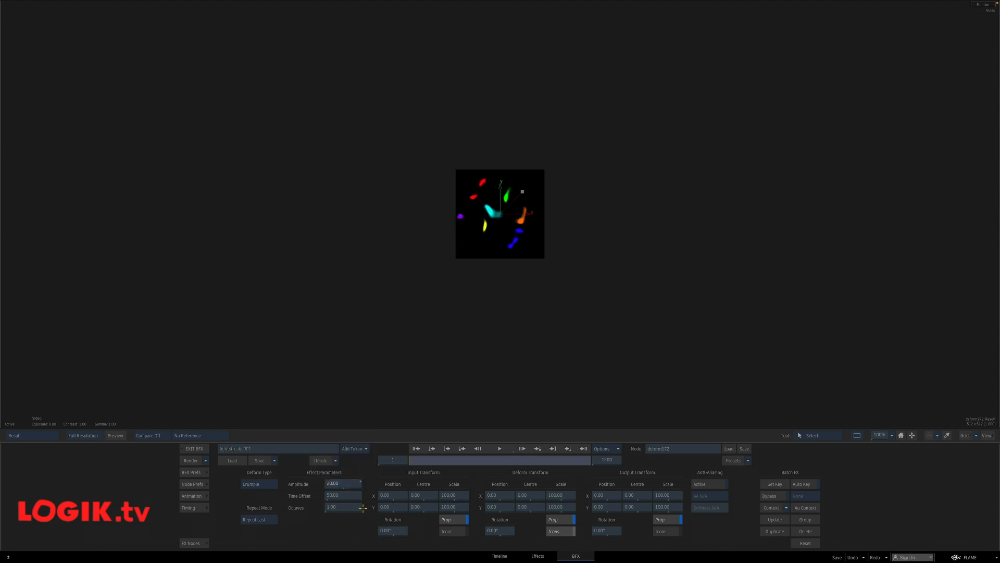
pyautogui.click(349, 483)
pyautogui.write('10')
pyautogui.press('Return')
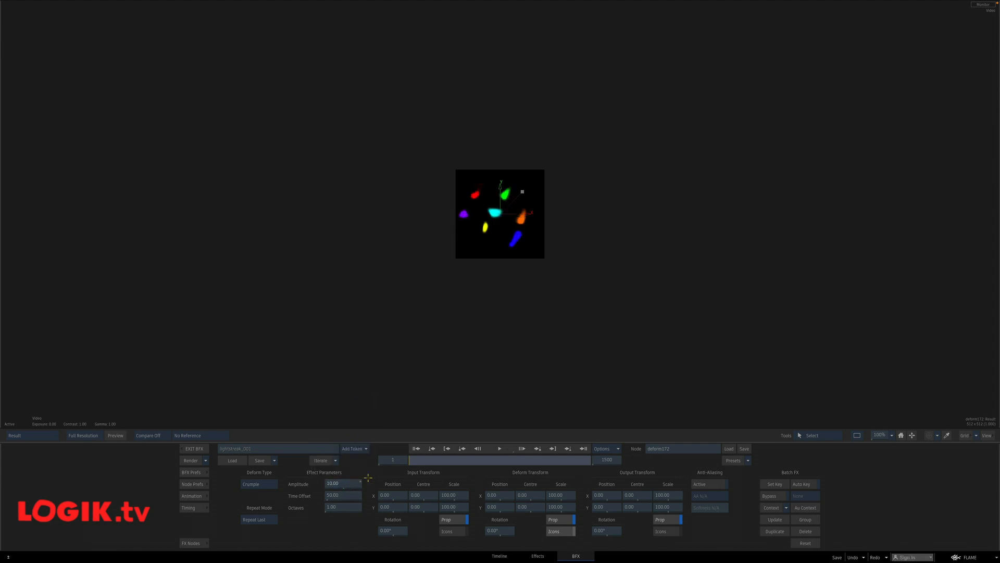
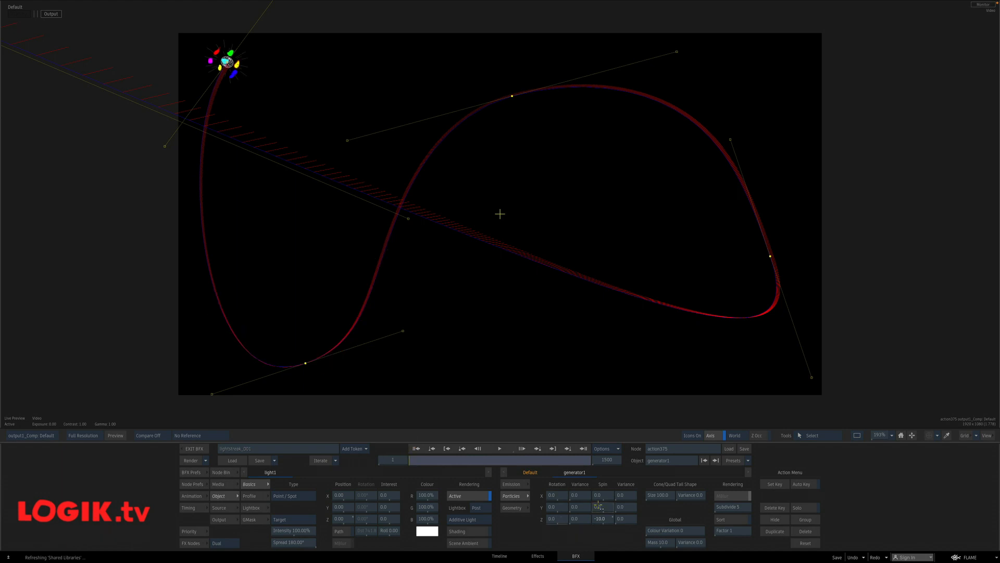
# - Set the Particle Generator's Z spin to 5.0 and play back the deformed colour streaks along the path
pyautogui.moveTo(612, 518); pyautogui.dragTo(609, 519)
pyautogui.click(609, 519)
pyautogui.click(596, 483)
pyautogui.click(625, 502)
pyautogui.click(500, 448)
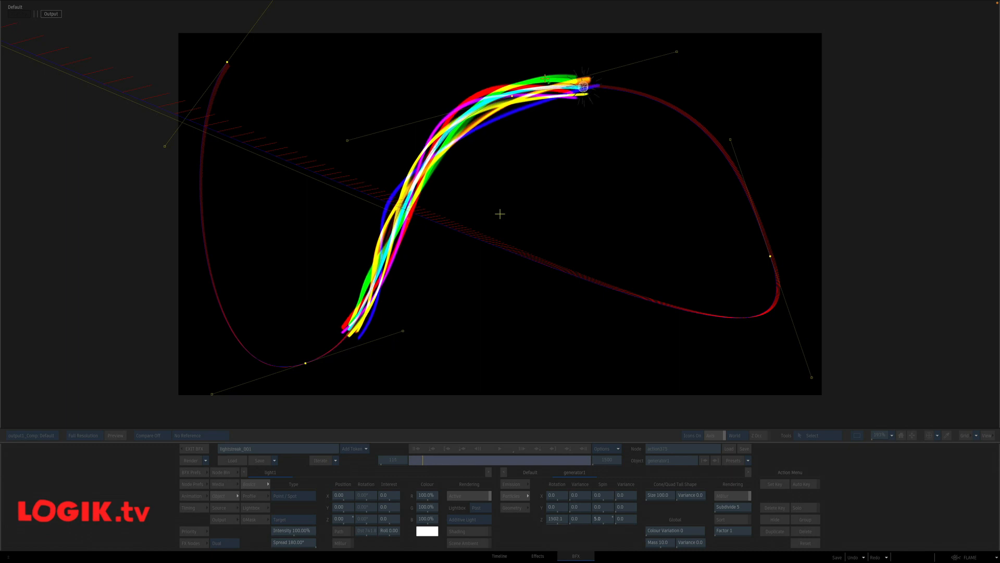
pyautogui.click(550, 389)
# - Connect the Particle Generator to the adjacent Particle Animator in the Action schematic and play back the streaks from the first frame
pyautogui.press('Tab')
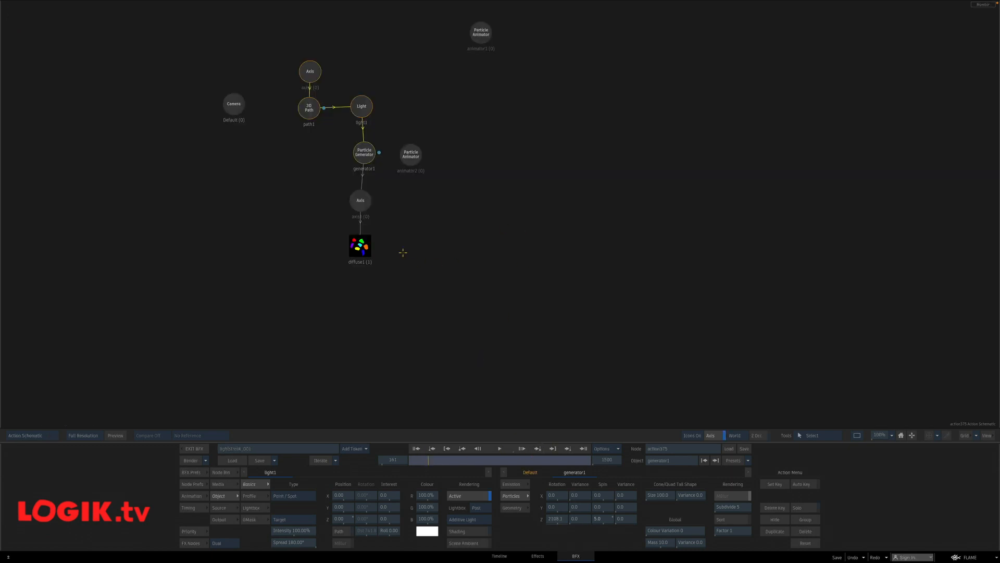
pyautogui.moveTo(364, 153); pyautogui.dragTo(414, 155)
pyautogui.click(416, 448)
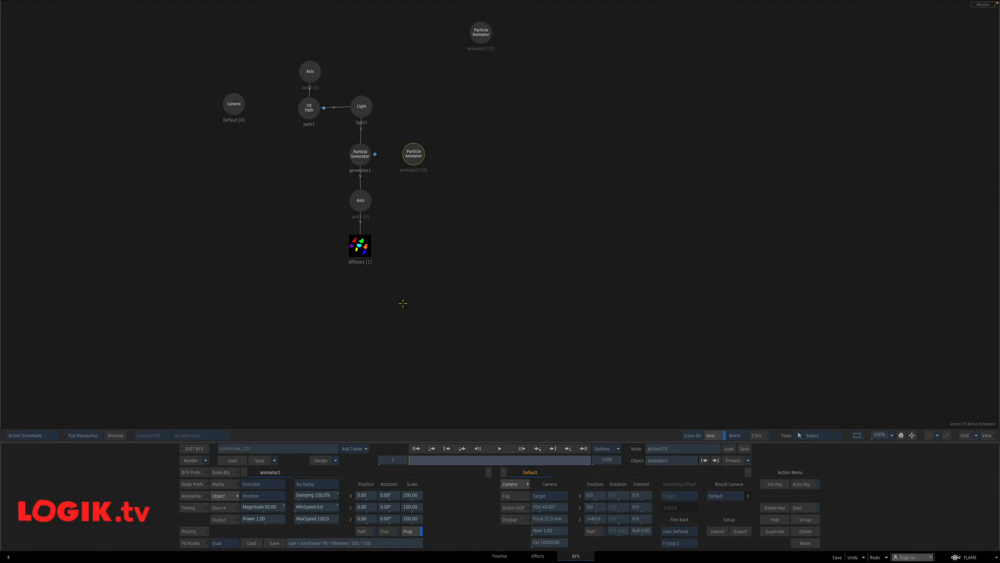
pyautogui.moveTo(369, 156); pyautogui.dragTo(413, 154)
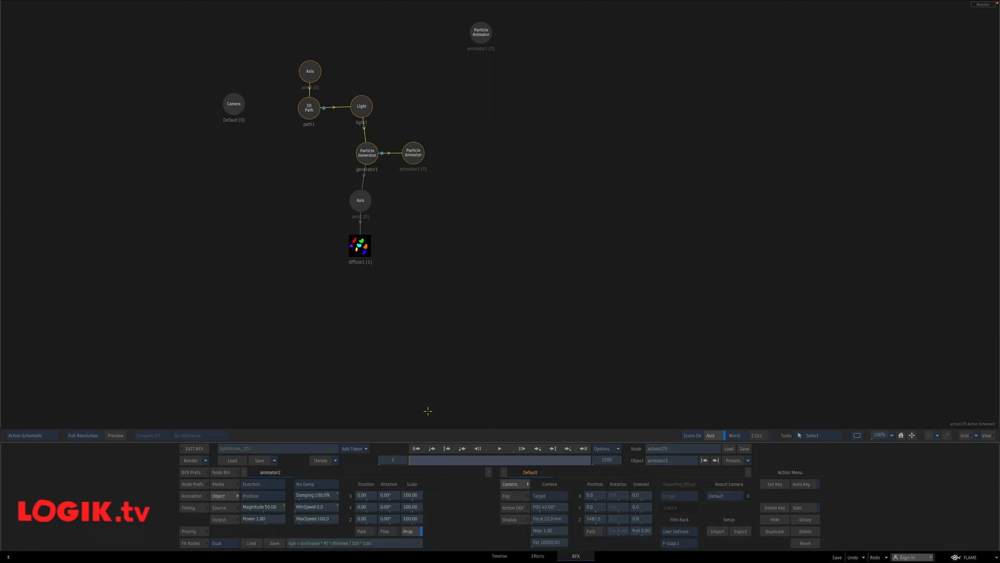
pyautogui.press('F4')
pyautogui.click(500, 448)
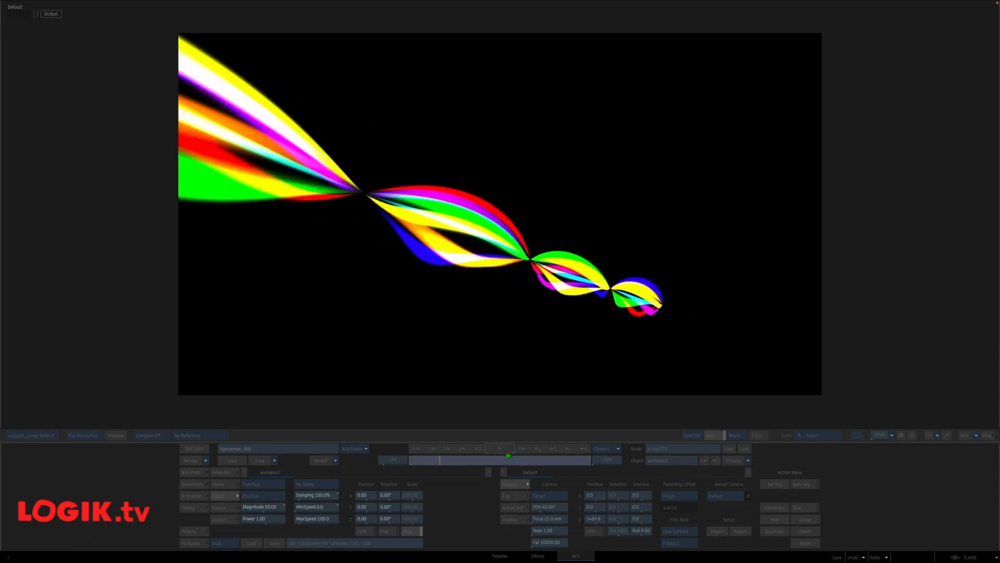
pyautogui.click(505, 451)
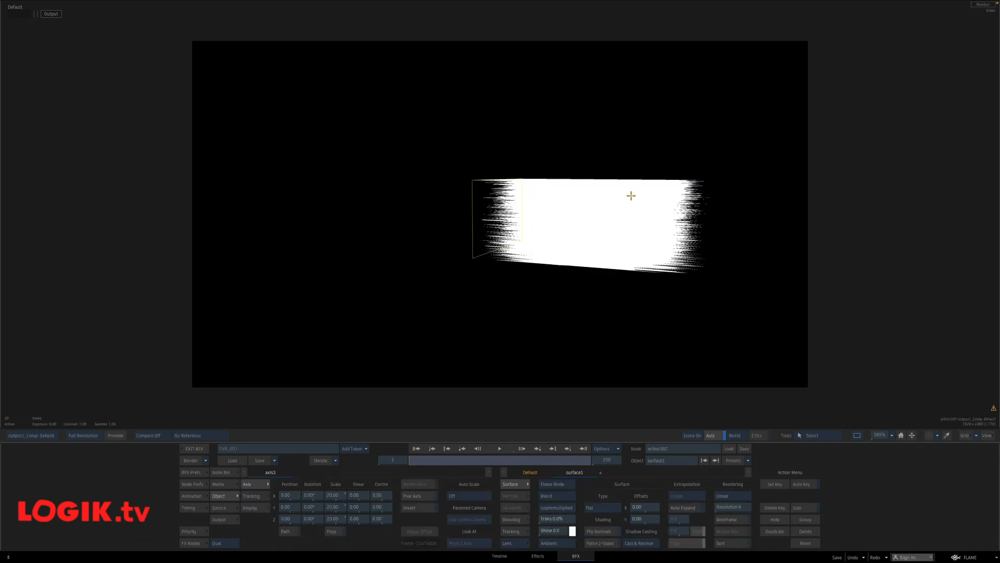
# - Orbit around the white surface-emitted particles in the second Action setup, and show its schematic
pyautogui.moveTo(529, 227); pyautogui.dragTo(572, 167)
pyautogui.press('Escape')
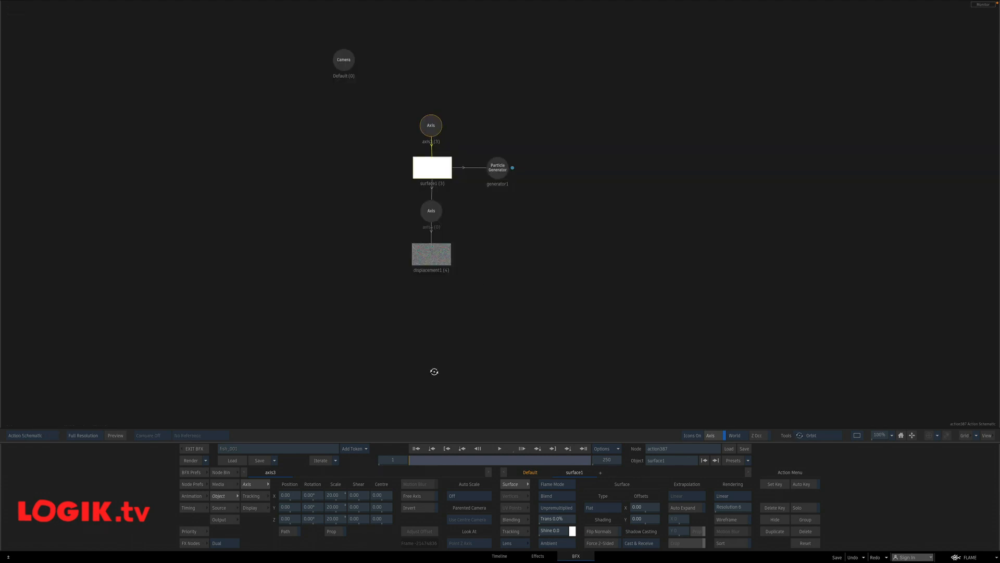
# - Check the surface's displacement map in the result view, and hide the displaced white surface so only the particles show
pyautogui.click(433, 169)
pyautogui.click(430, 256)
pyautogui.press('Escape')
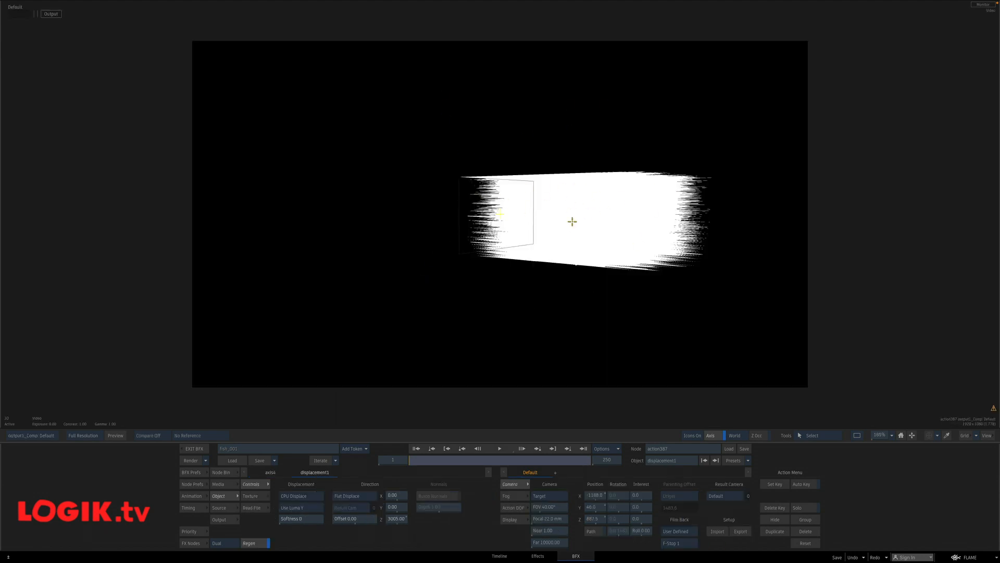
pyautogui.press('Escape')
pyautogui.click(436, 171)
pyautogui.press('Escape')
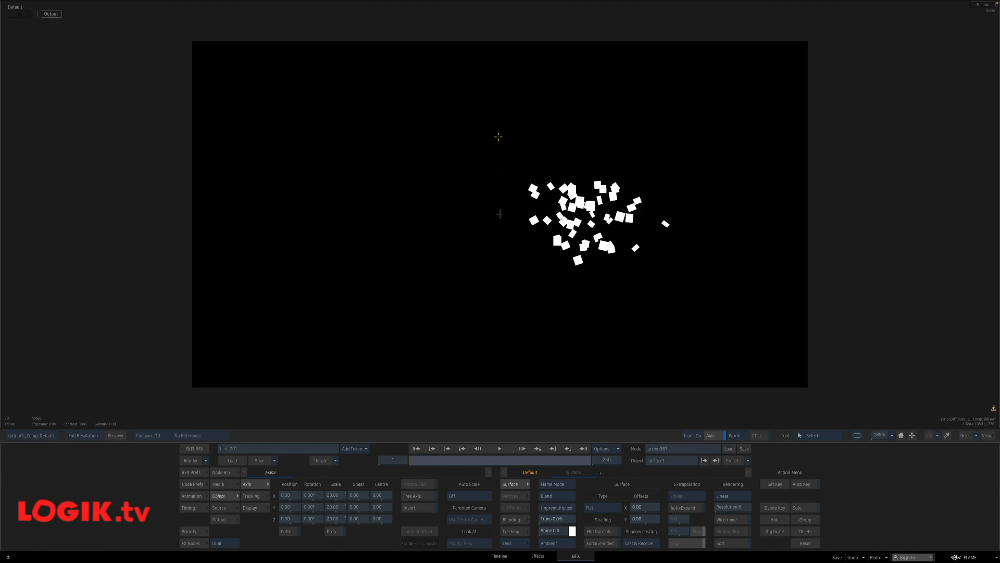
# - Open the Particle Generator's settings, advance to frame 2 to check its Number value, and turn off Seed Override
pyautogui.press('Escape')
pyautogui.click(495, 167)
pyautogui.press('Escape')
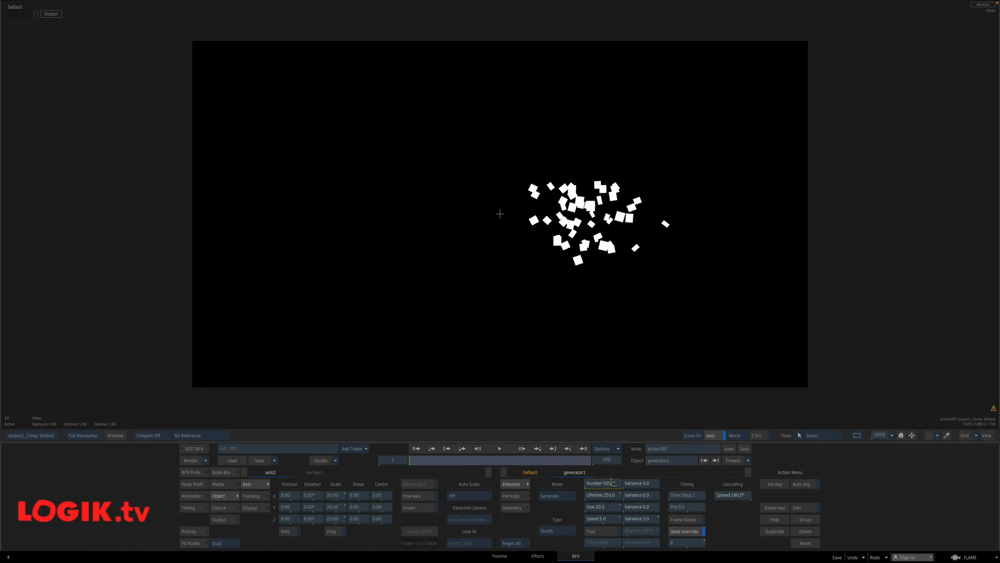
pyautogui.click(523, 448)
pyautogui.moveTo(609, 483); pyautogui.dragTo(600, 482)
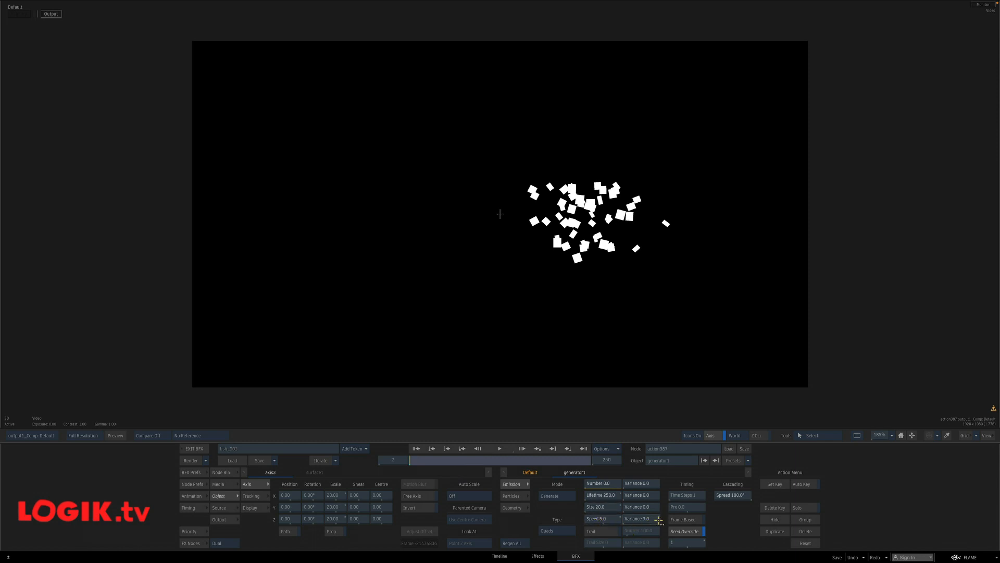
pyautogui.click(691, 531)
pyautogui.click(193, 531)
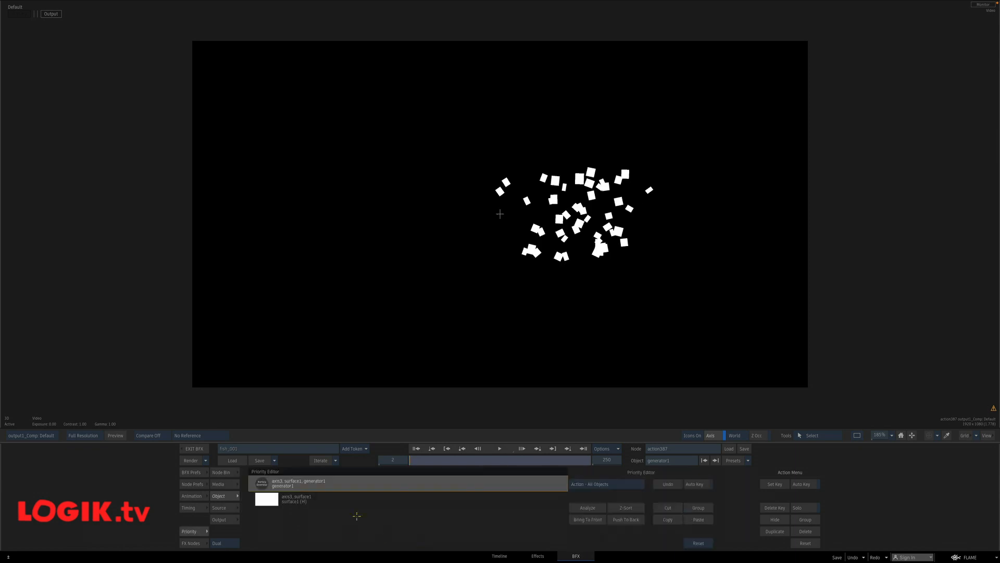
# - Play back the quad particles emitted from the surface, and return to the first frame
pyautogui.click(498, 448)
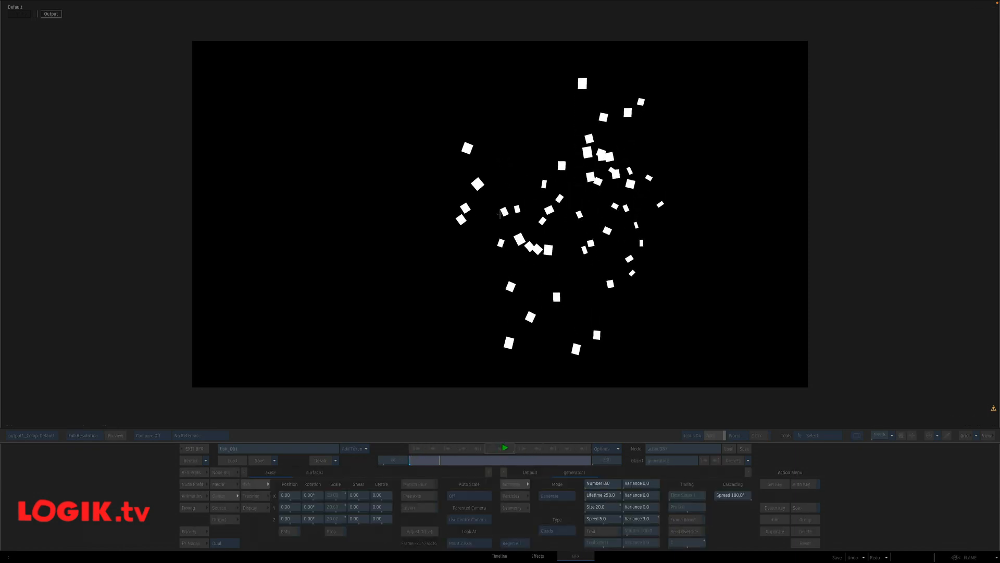
pyautogui.click(499, 449)
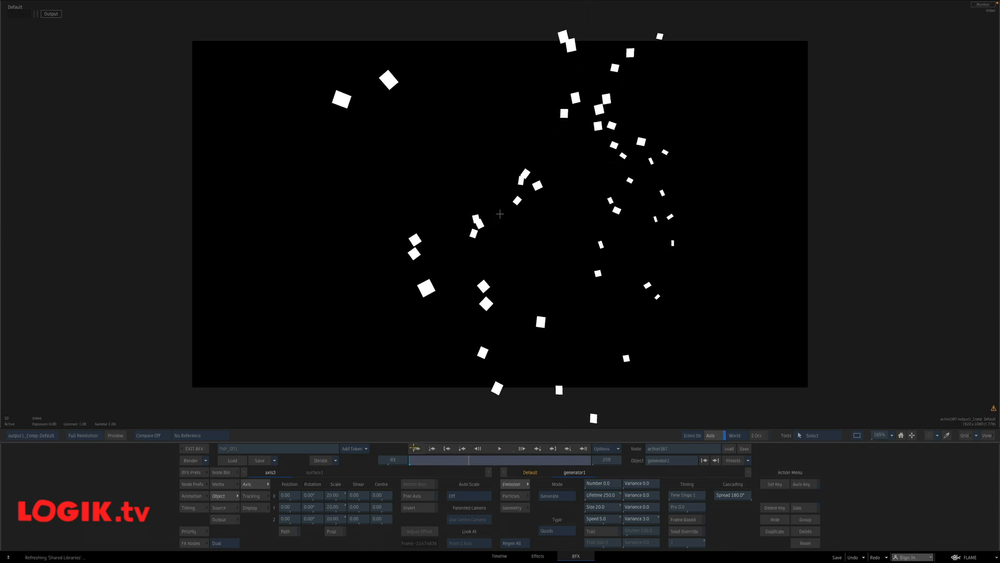
pyautogui.click(416, 448)
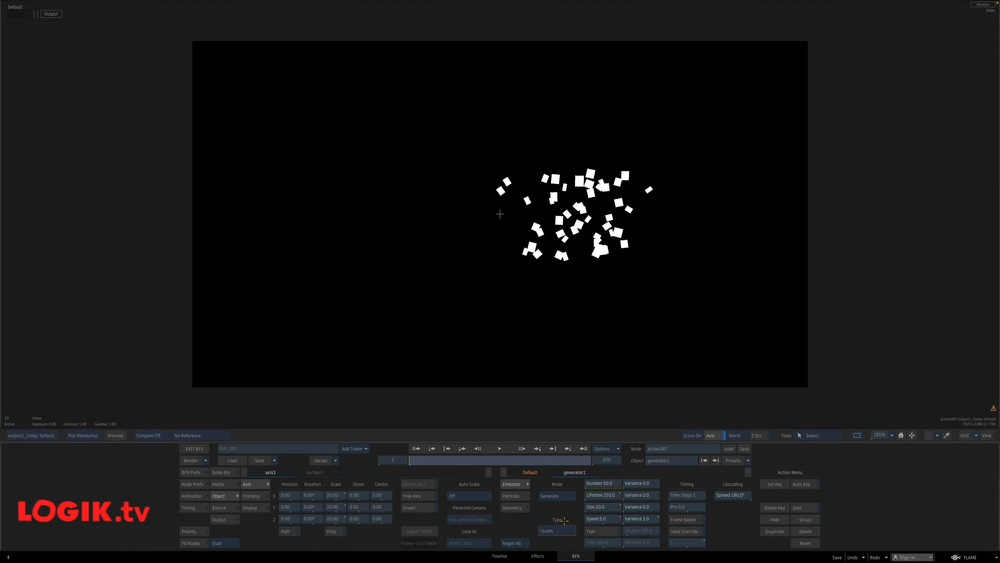
# - Set the Particle Generator's particle type to External Node, and show the generator and node bin in the schematic
pyautogui.click(560, 531)
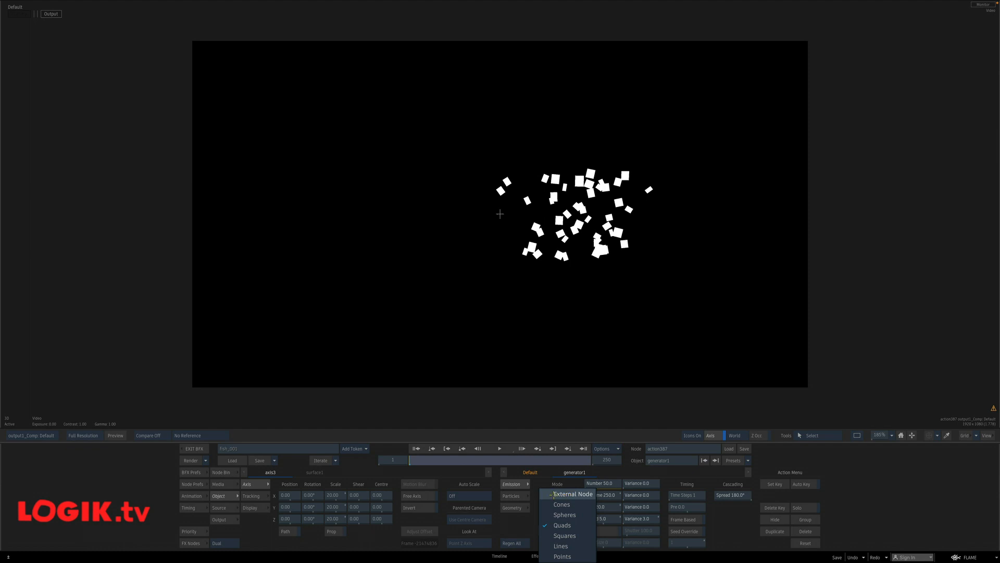
pyautogui.click(568, 494)
pyautogui.press('F8')
pyautogui.click(496, 169)
pyautogui.moveTo(544, 561)
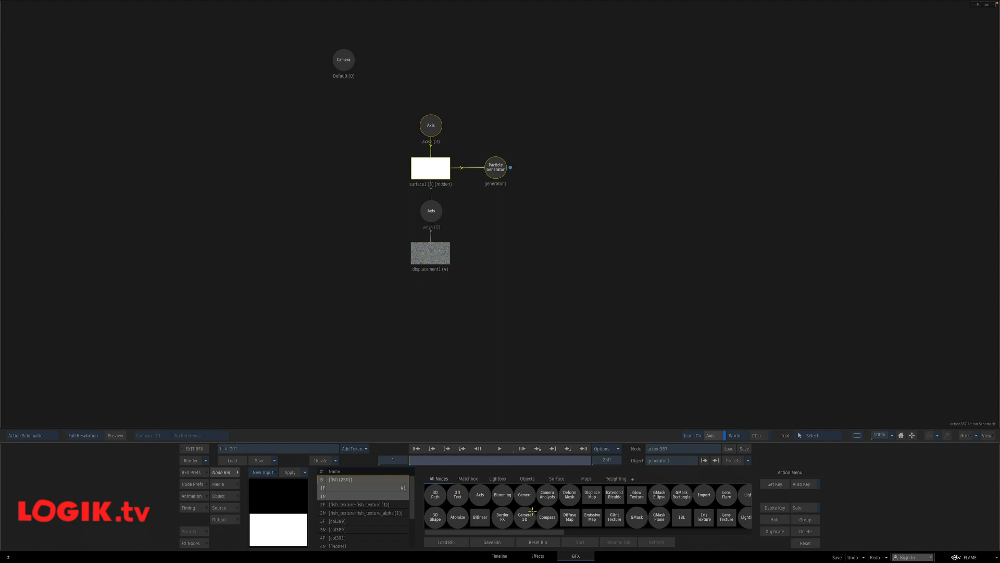
pyautogui.press('i')
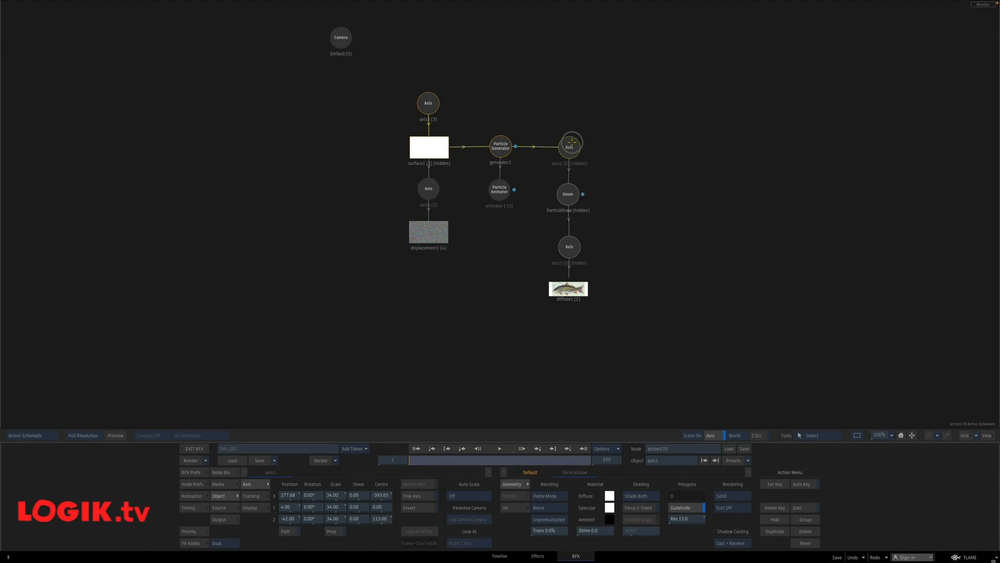
# - Copy the fish axis and geometry branch from the first Action, and paste it beside the Particle Generator in the second Action
pyautogui.rightClick(572, 150)
pyautogui.click(594, 181)
pyautogui.press('Escape')
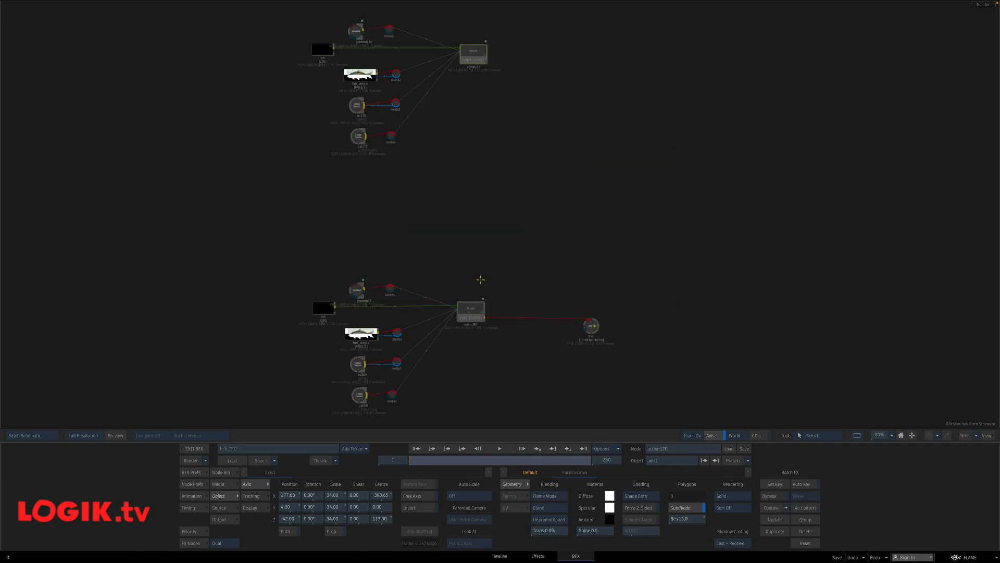
pyautogui.click(473, 318)
pyautogui.doubleClick(473, 316)
pyautogui.rightClick(551, 165)
pyautogui.click(575, 188)
pyautogui.moveTo(551, 121); pyautogui.dragTo(558, 166)
# - Rename the pasted fish geometry node as FISH
pyautogui.click(677, 461)
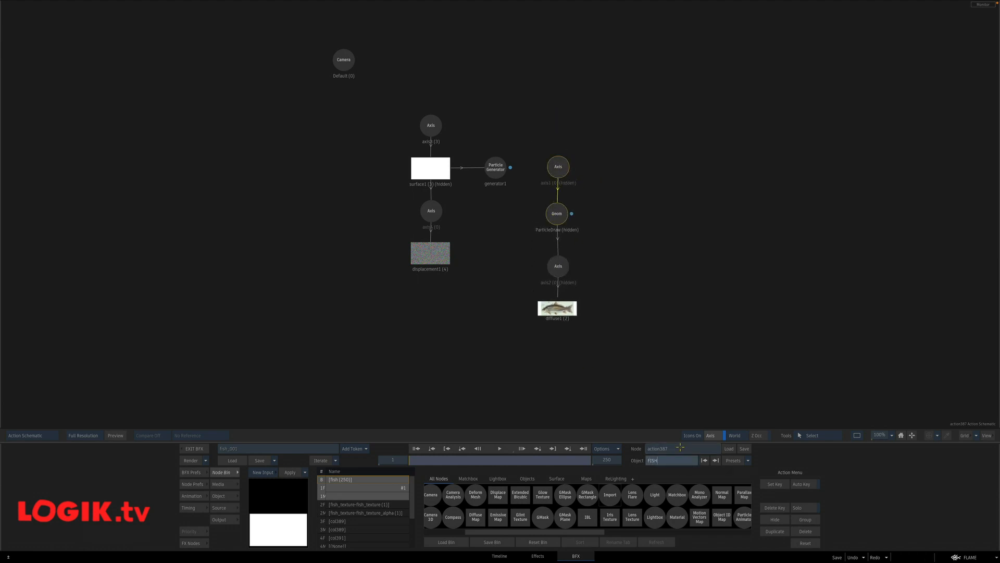
pyautogui.press('Return')
pyautogui.moveTo(557, 166); pyautogui.dragTo(559, 166)
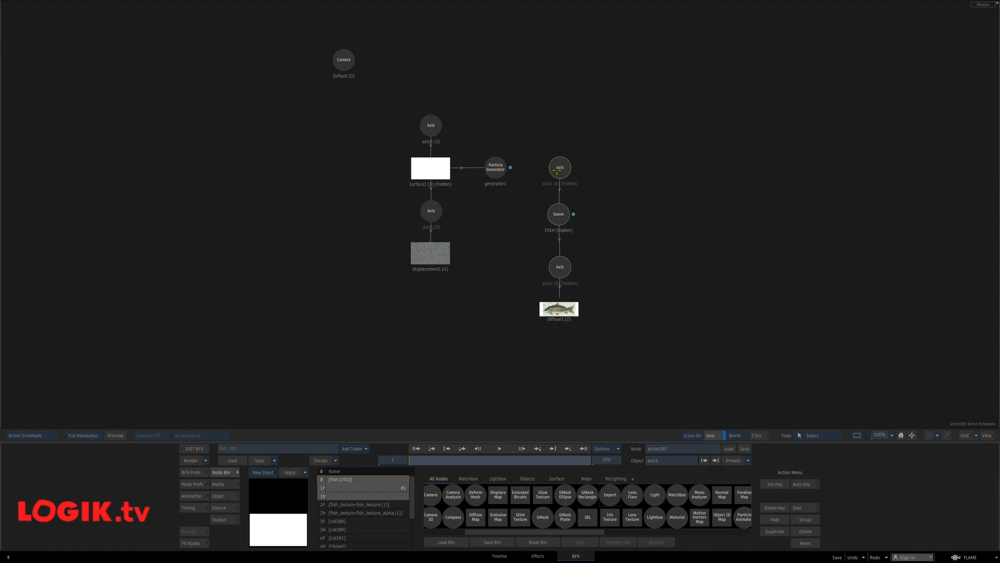
# - Rename the fish geometry node as ParticleDraw_01
pyautogui.moveTo(560, 218); pyautogui.dragTo(561, 216)
pyautogui.click(672, 463)
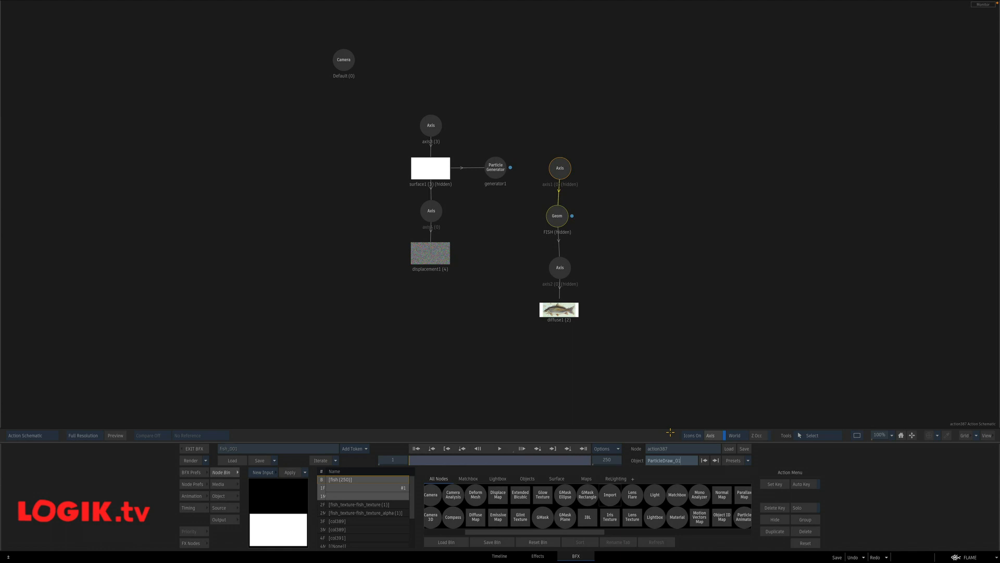
pyautogui.press('Return')
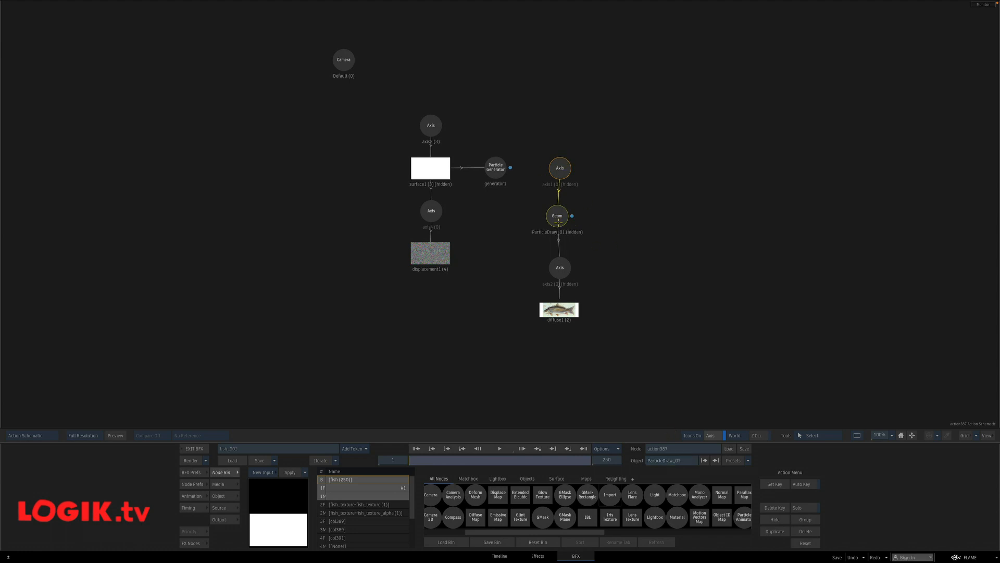
# - Unhide the ParticleDraw_01 geometry and view the textured fish in the result
pyautogui.moveTo(557, 219); pyautogui.dragTo(560, 219)
pyautogui.hotkey('shift', 'h')
pyautogui.press('F4')
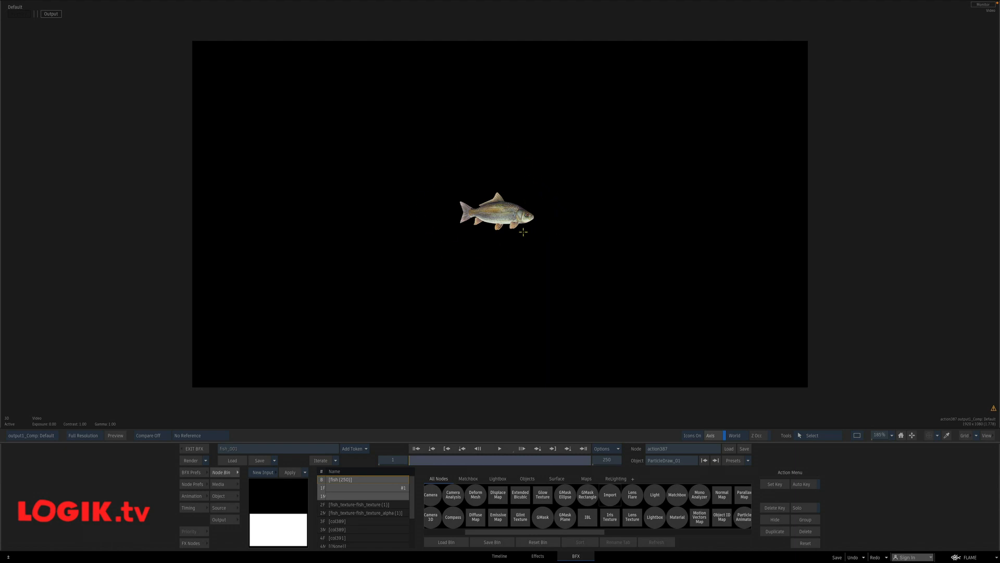
pyautogui.press('F4')
pyautogui.press('F4')
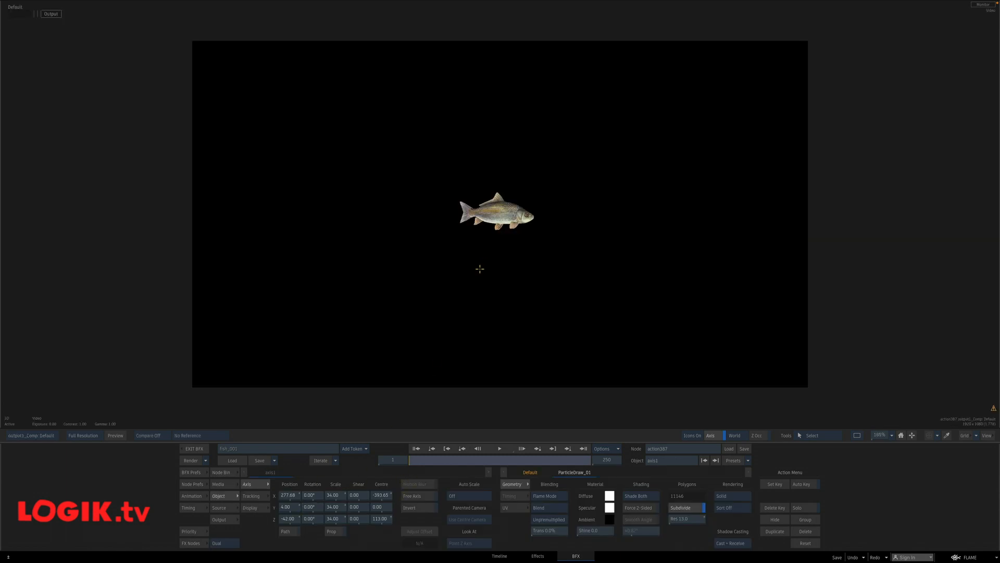
# - Unhide the fish geometry's parent axis, and display its icon and transform settings in the result view
pyautogui.hotkey('shift', 'i')
pyautogui.press('Escape')
pyautogui.click(559, 167)
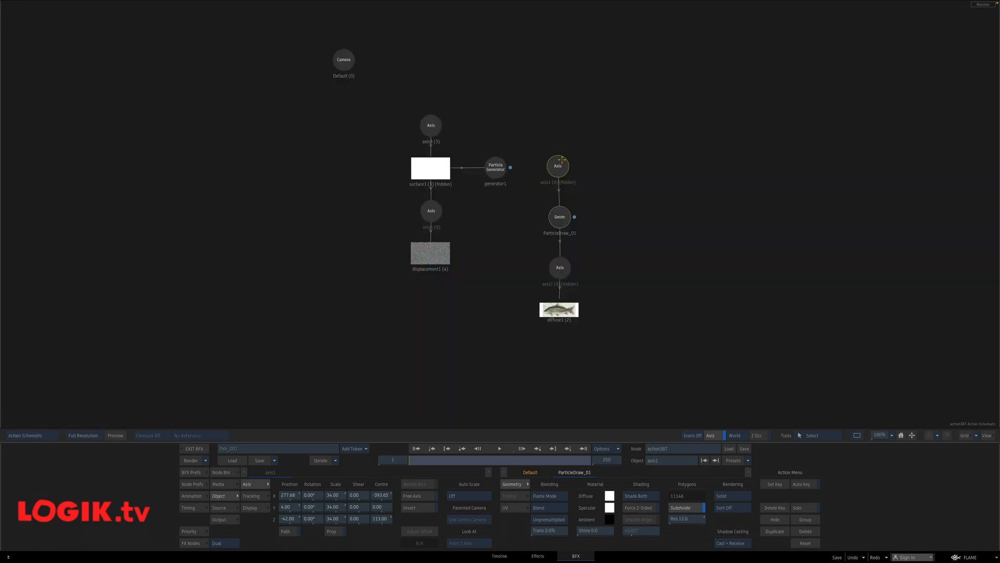
pyautogui.press('F4')
pyautogui.hotkey('shift', 'i')
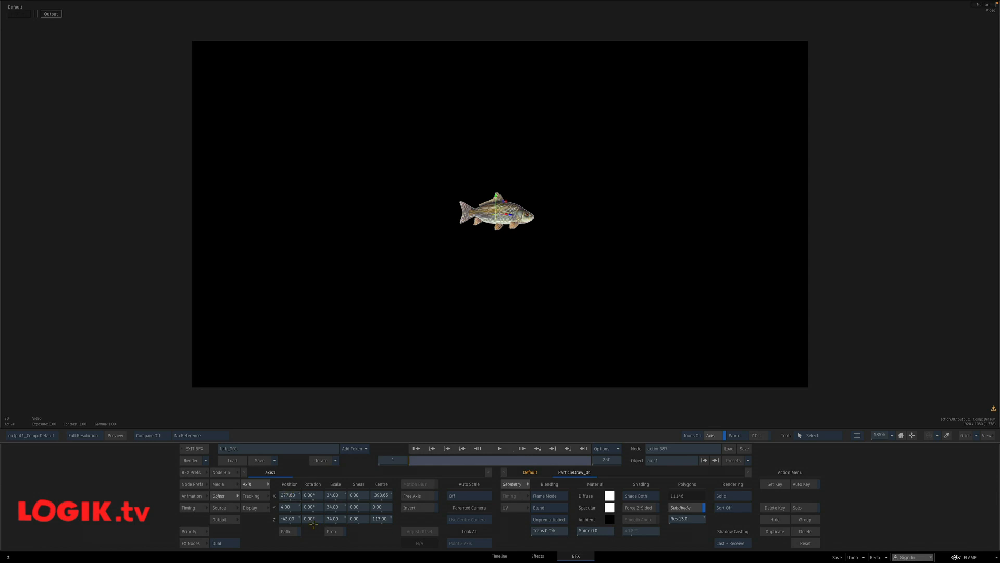
pyautogui.press('Escape')
# - Connect the Particle Generator to the fish's parent axis, and view the fish particles with the generator's settings open
pyautogui.moveTo(558, 169); pyautogui.dragTo(549, 167)
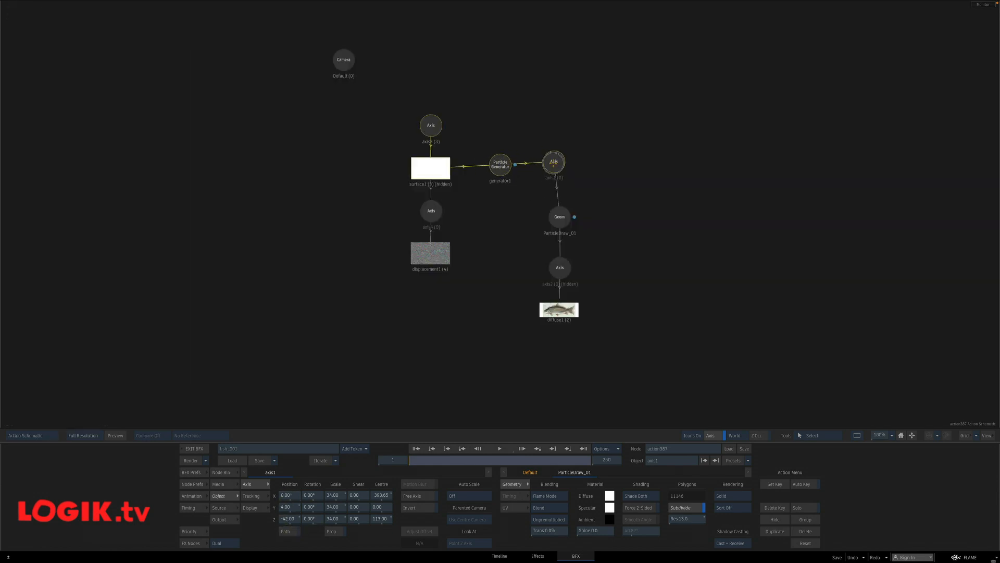
pyautogui.press('F4')
pyautogui.press('Escape')
pyautogui.moveTo(504, 165)
pyautogui.mouseDown()
pyautogui.moveTo(554, 166)
pyautogui.moveTo(503, 167)
pyautogui.mouseUp()
pyautogui.press('F4')
# - Switch the generator's particle type to Quads for comparison, and back to External Node
pyautogui.click(555, 531)
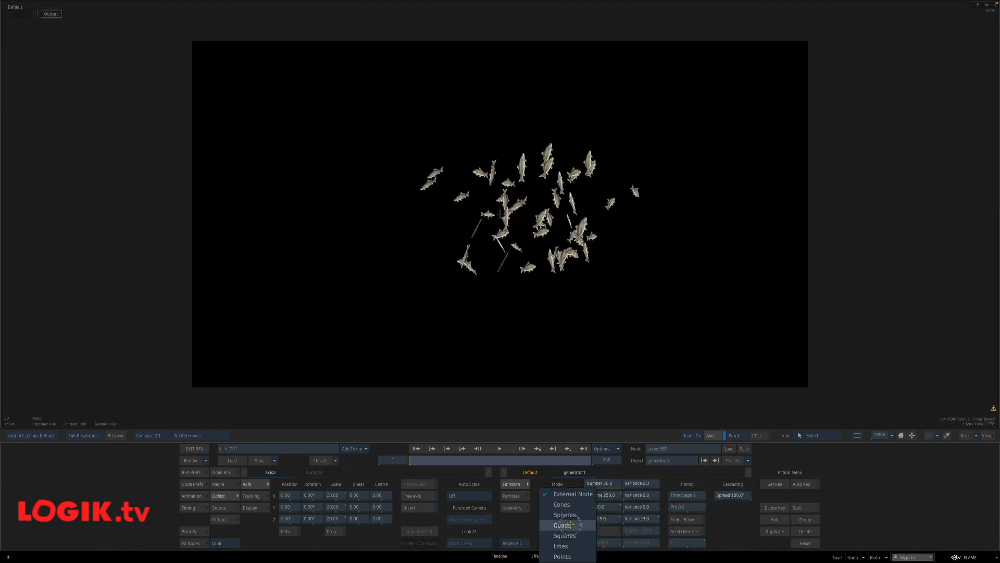
pyautogui.click(565, 531)
pyautogui.click(568, 527)
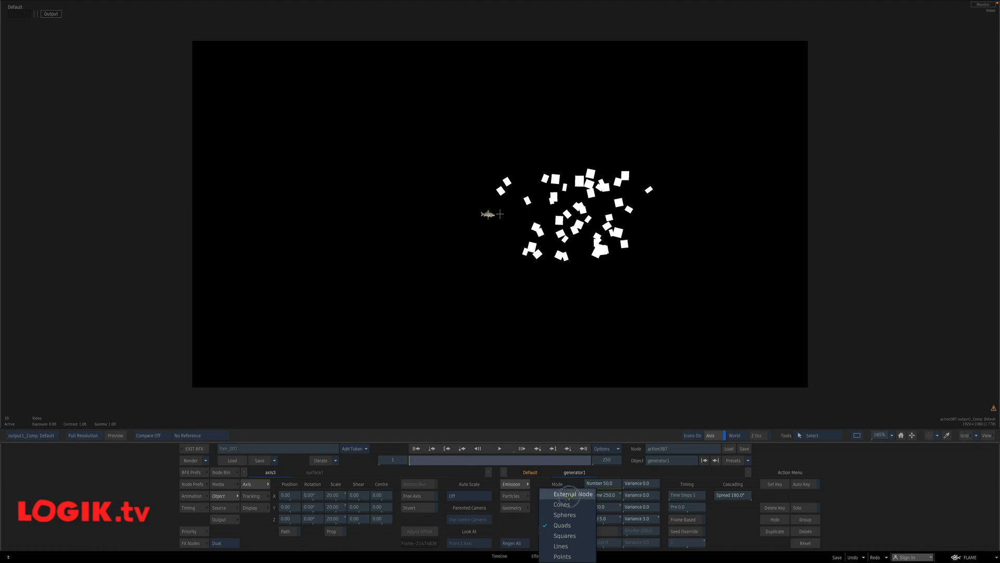
pyautogui.click(568, 495)
# - Play back the emitted fish particles, and return to the first frame
pyautogui.click(499, 448)
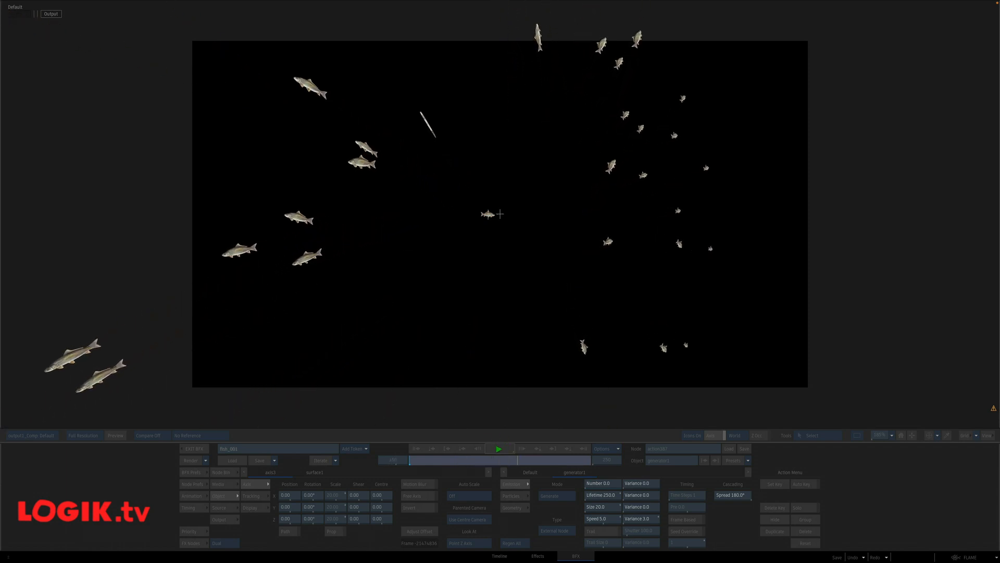
pyautogui.click(504, 448)
pyautogui.click(412, 445)
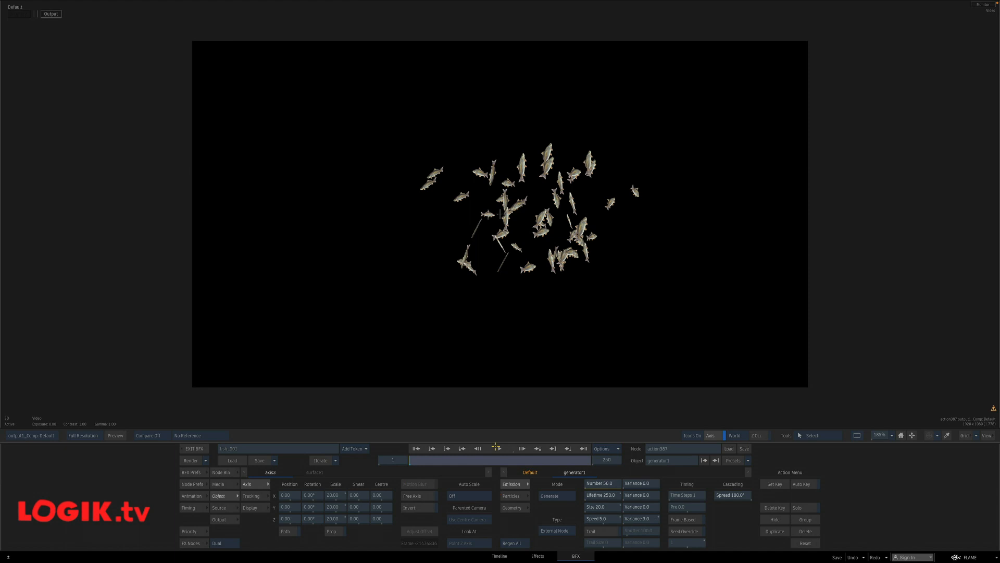
# - Add a Particle Animator node beneath the Particle Generator in the schematic, and open the animator's mode options
pyautogui.moveTo(446, 562)
pyautogui.press('Escape')
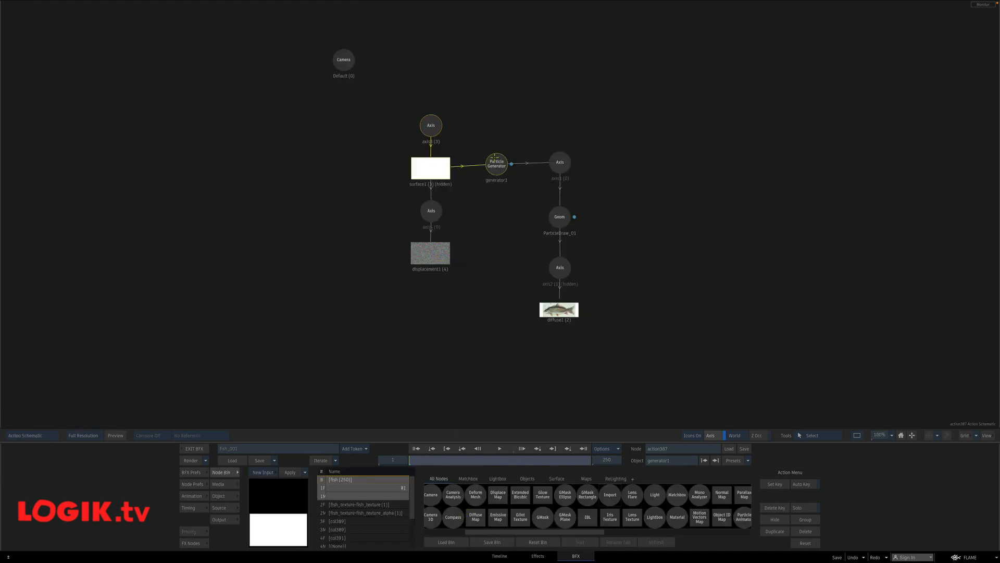
pyautogui.moveTo(495, 156); pyautogui.dragTo(495, 159)
pyautogui.moveTo(503, 562)
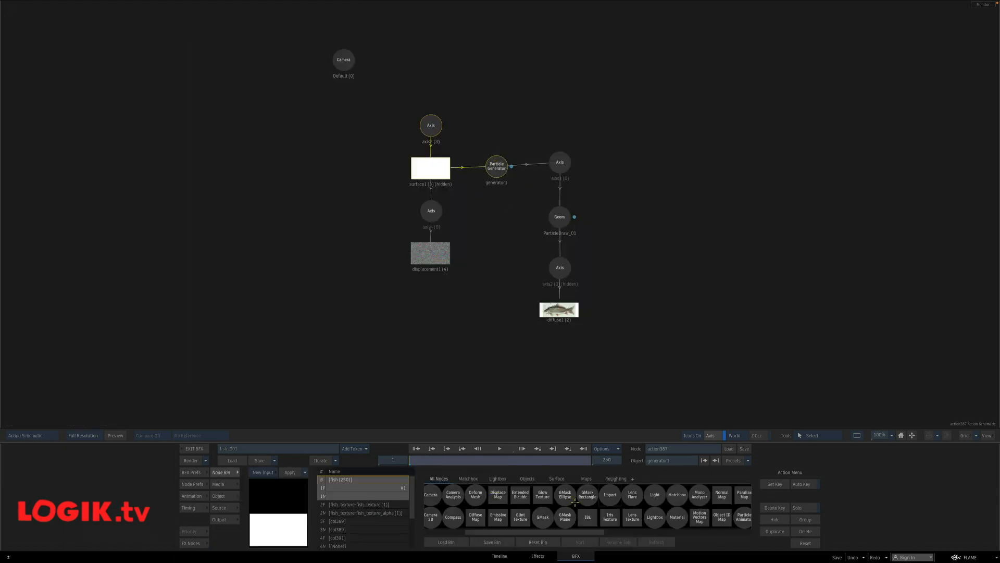
pyautogui.press('p')
pyautogui.doubleClick(588, 517)
pyautogui.moveTo(635, 163); pyautogui.dragTo(494, 218)
pyautogui.doubleClick(492, 218)
pyautogui.press('F4')
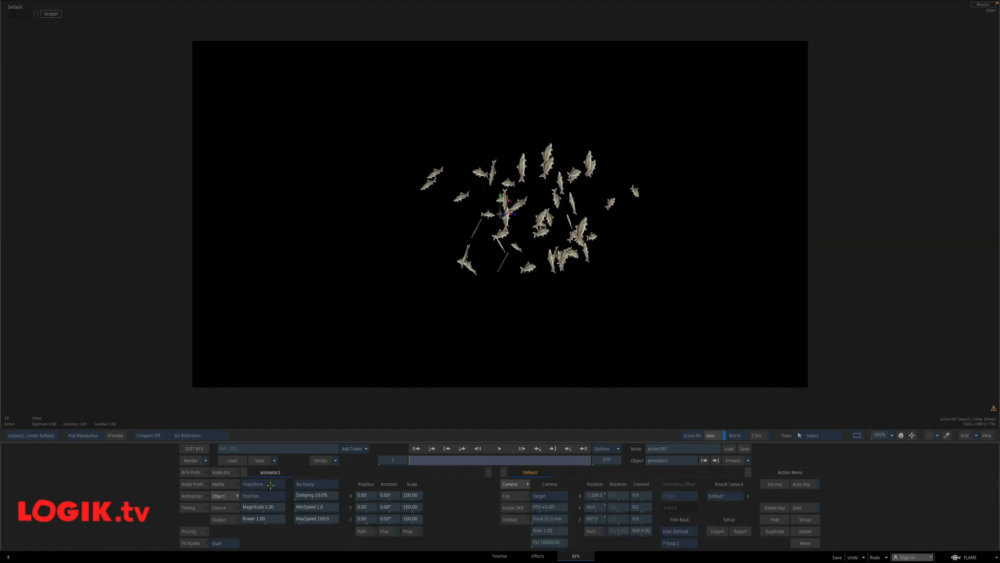
pyautogui.click(270, 485)
pyautogui.click(293, 453)
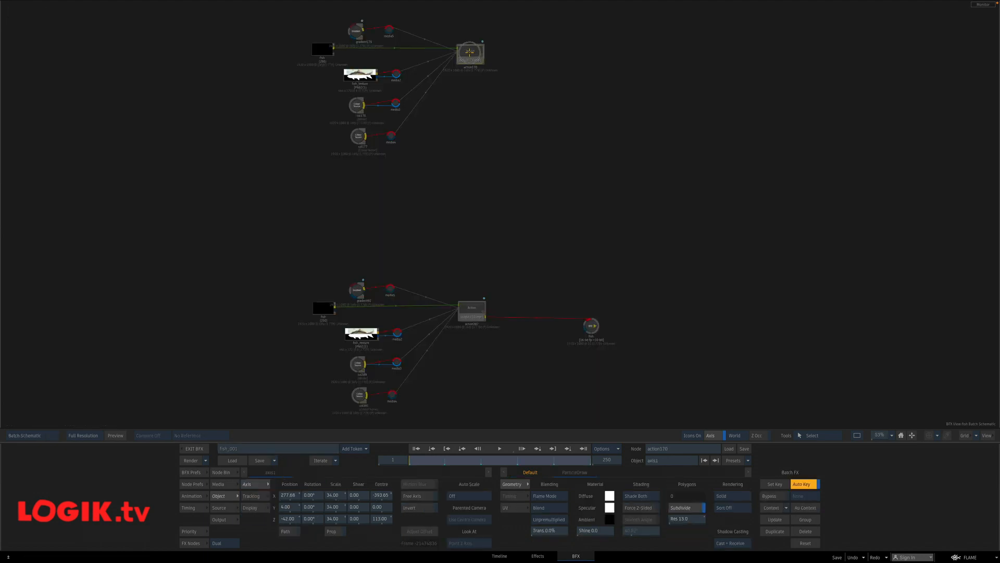
# - View the result and schematic of the finished fish Action, and open its Particle Animator's settings
pyautogui.press('F4')
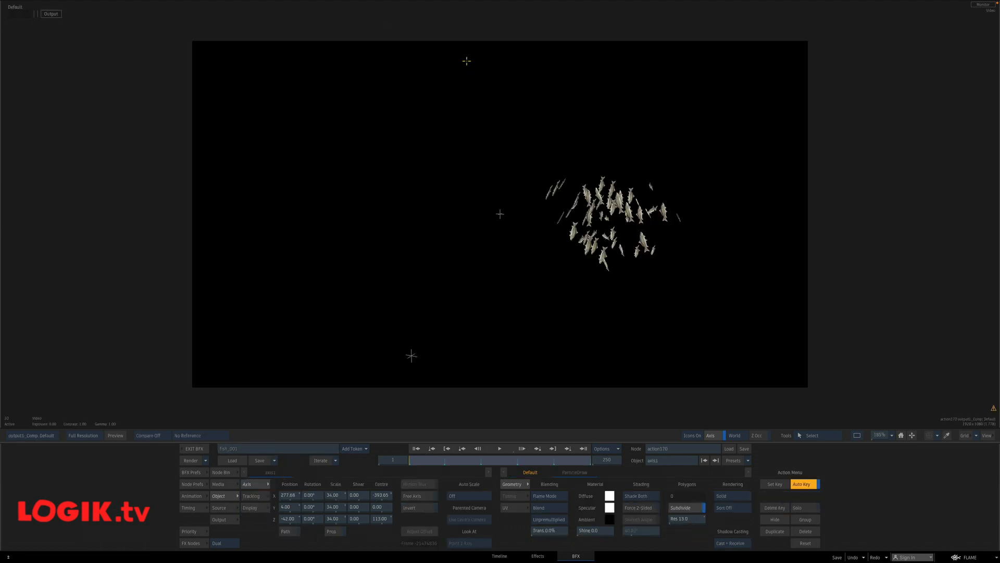
pyautogui.press('F8')
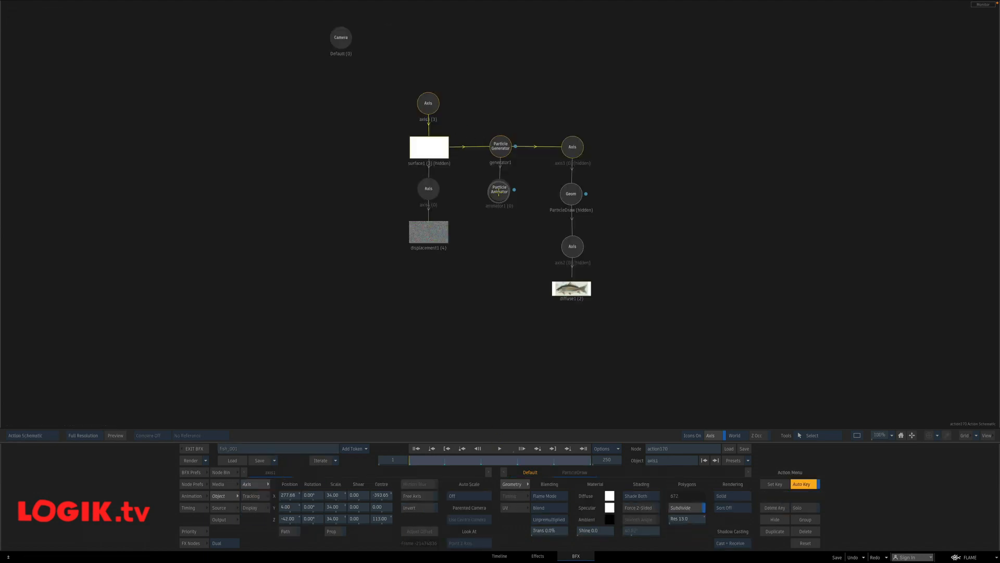
pyautogui.click(499, 191)
pyautogui.press('F4')
# - Play back the finished fish school following the animated acceleration point, rewinding to the first frame for a second pass
pyautogui.click(500, 449)
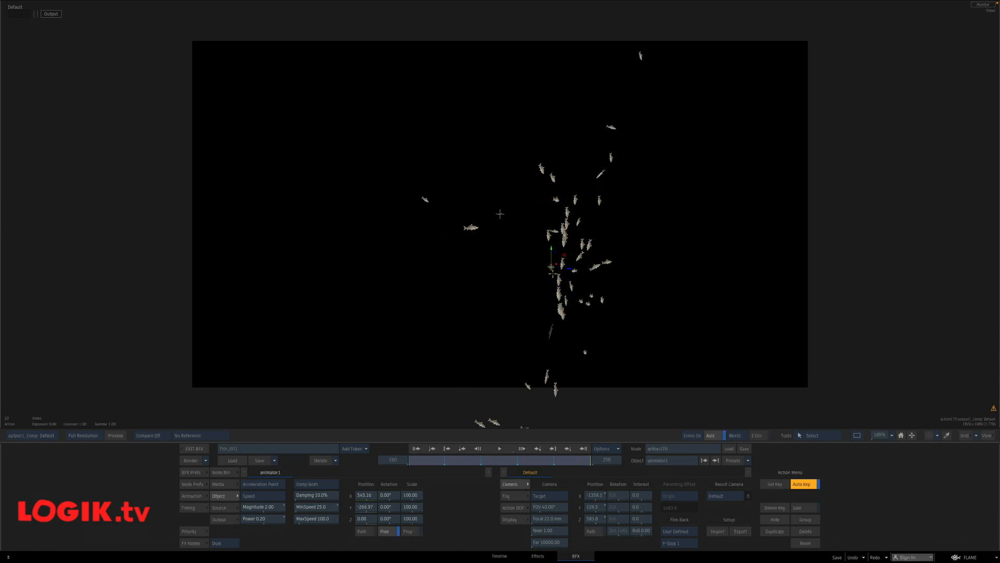
pyautogui.click(416, 448)
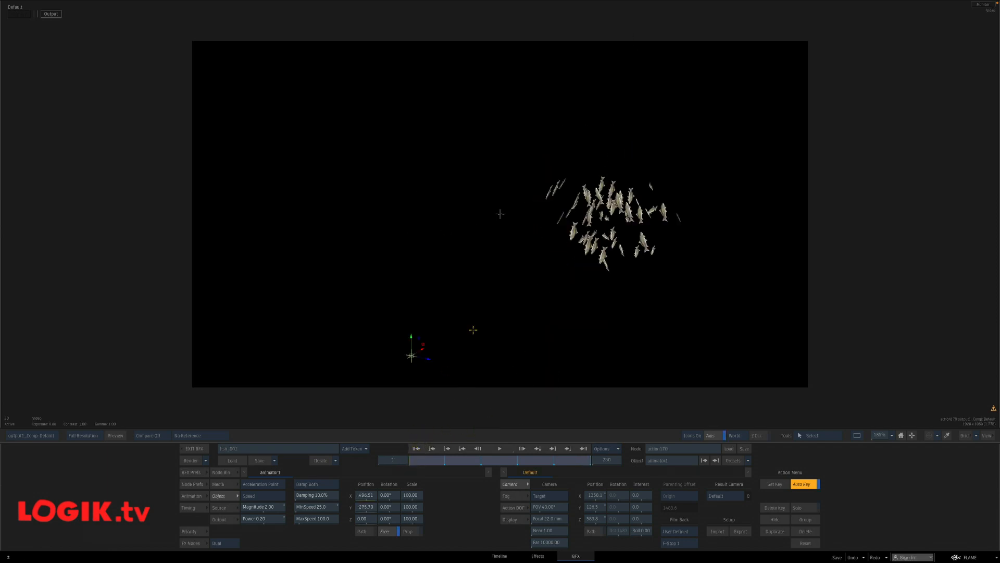
pyautogui.click(500, 448)
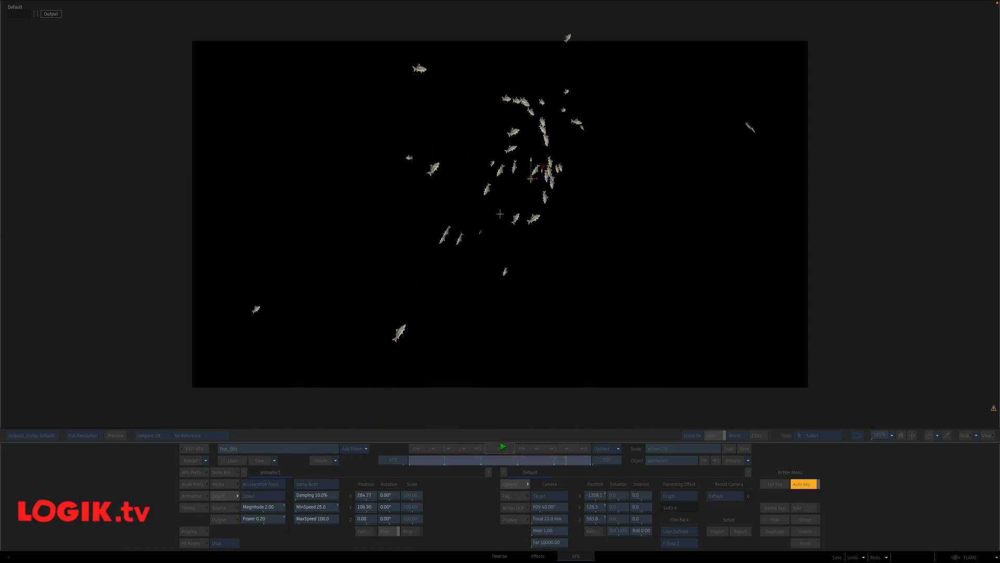
pyautogui.click(504, 447)
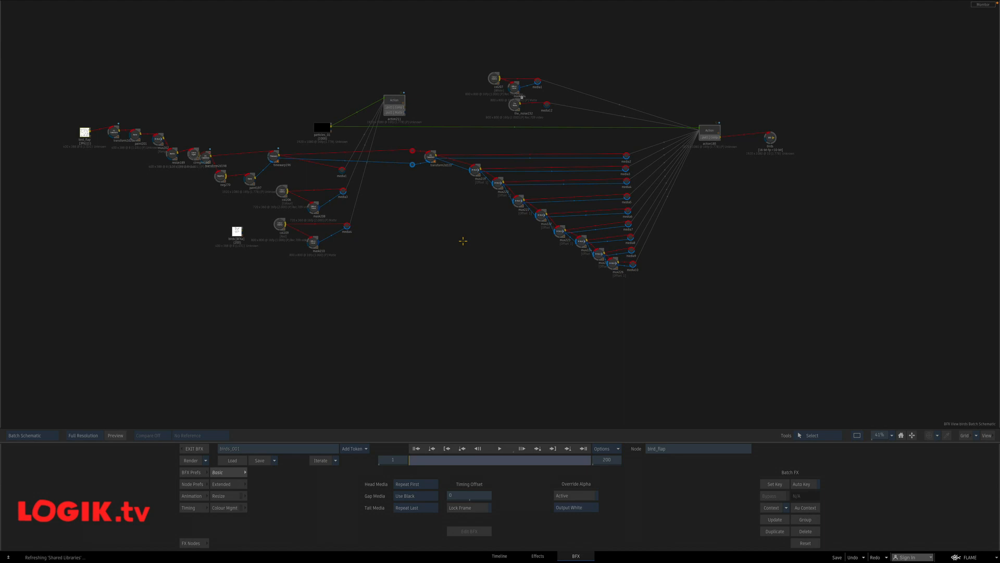
# - Play the bird flap animation from its transform node and view its matte, then return to the batch schematic
pyautogui.moveTo(706, 132); pyautogui.dragTo(712, 131)
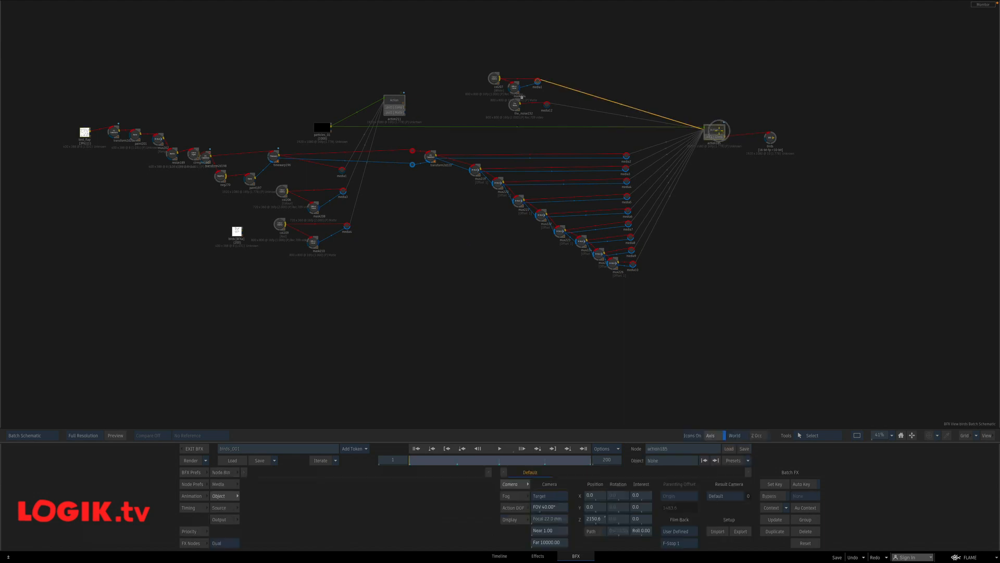
pyautogui.click(86, 132)
pyautogui.press('F4')
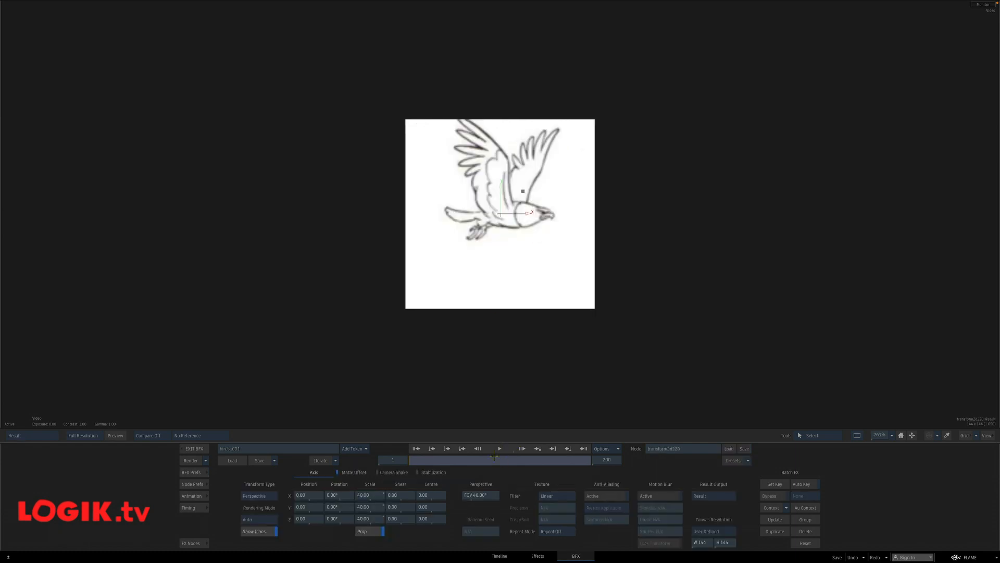
pyautogui.click(493, 449)
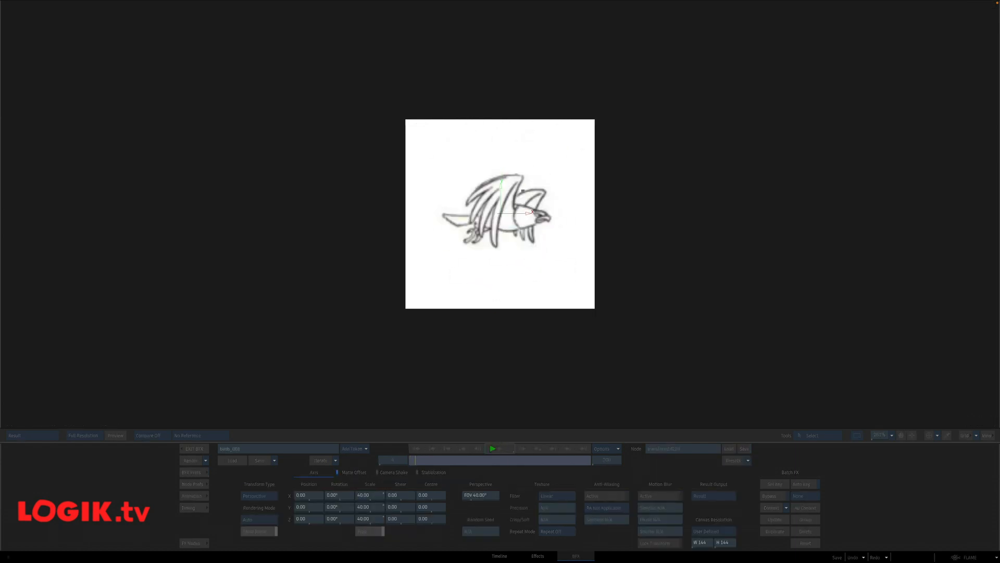
pyautogui.click(503, 450)
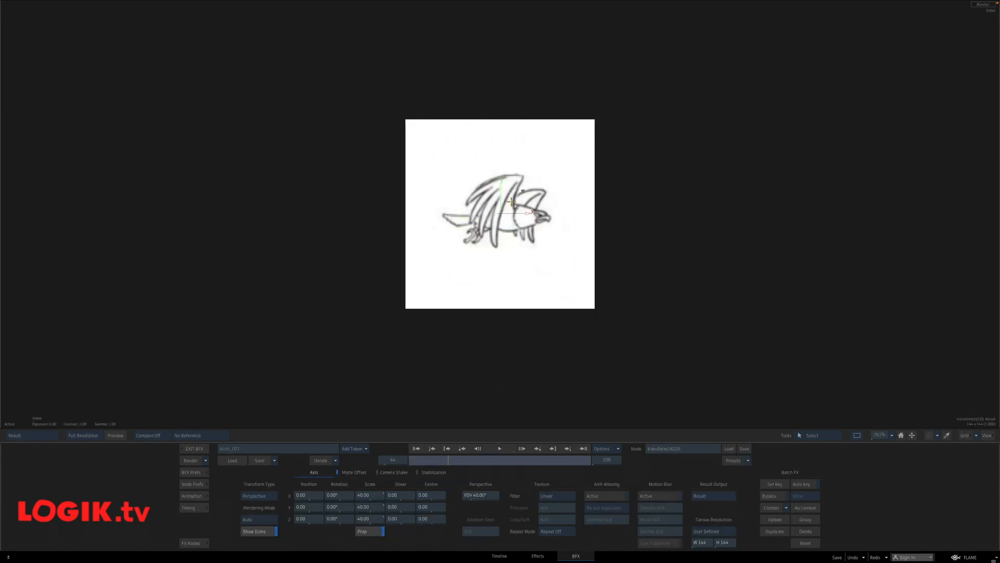
pyautogui.press('F4')
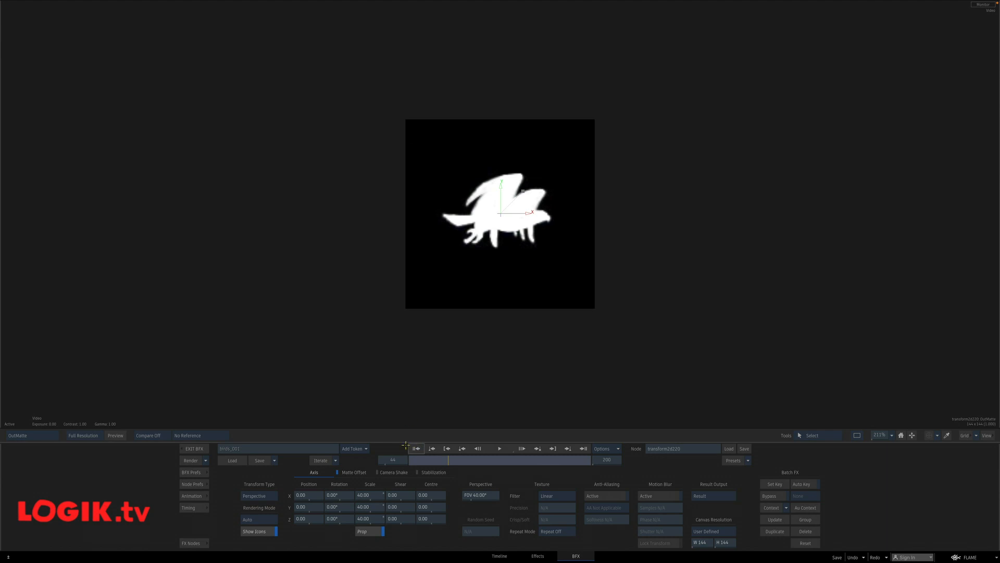
pyautogui.press('Escape')
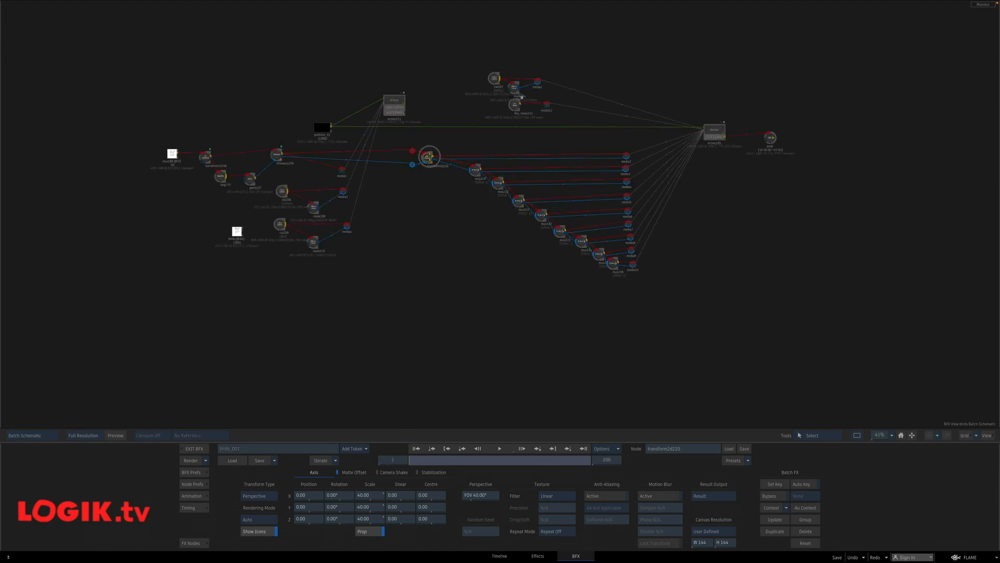
# - View the bird flock Action's result and node schematic, and move axis11 clear of the emitter surface
pyautogui.click(714, 134)
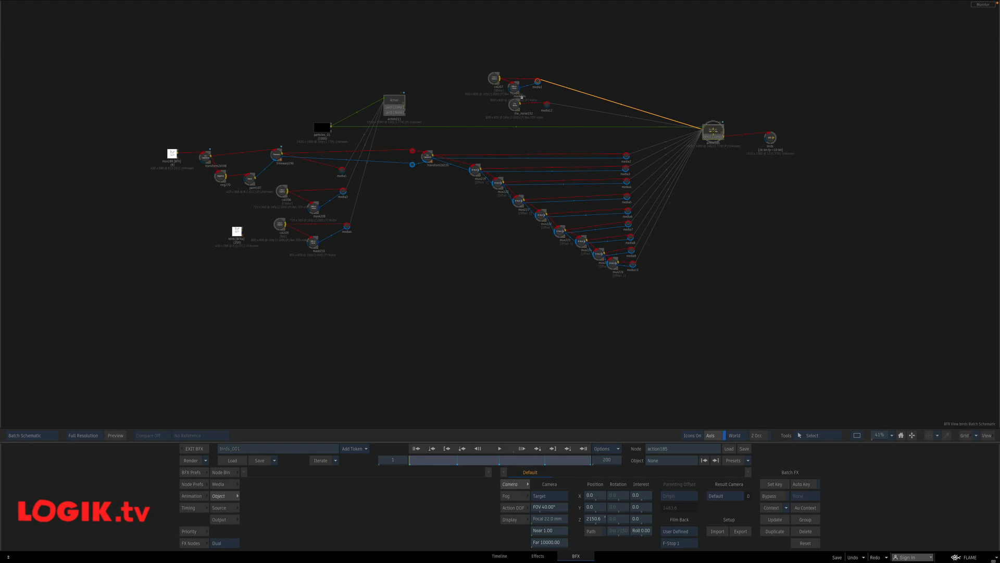
pyautogui.press('F4')
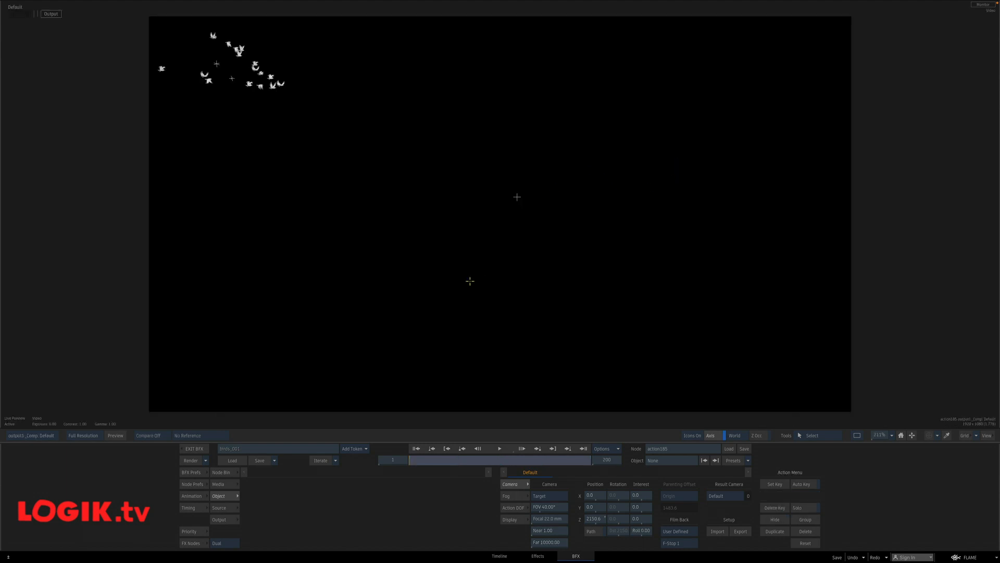
pyautogui.press('F8')
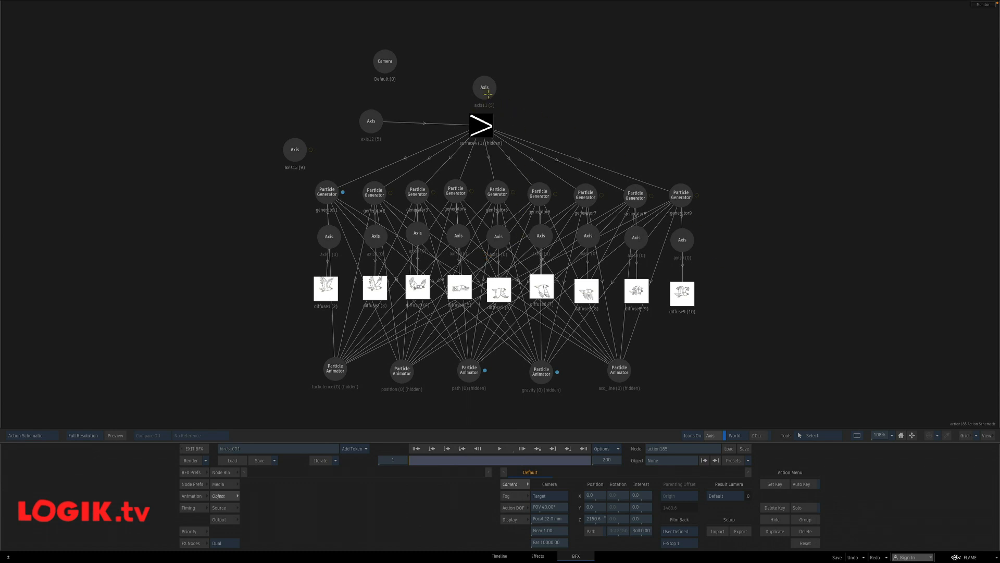
pyautogui.moveTo(485, 88); pyautogui.dragTo(484, 64)
pyautogui.moveTo(481, 124); pyautogui.dragTo(481, 122)
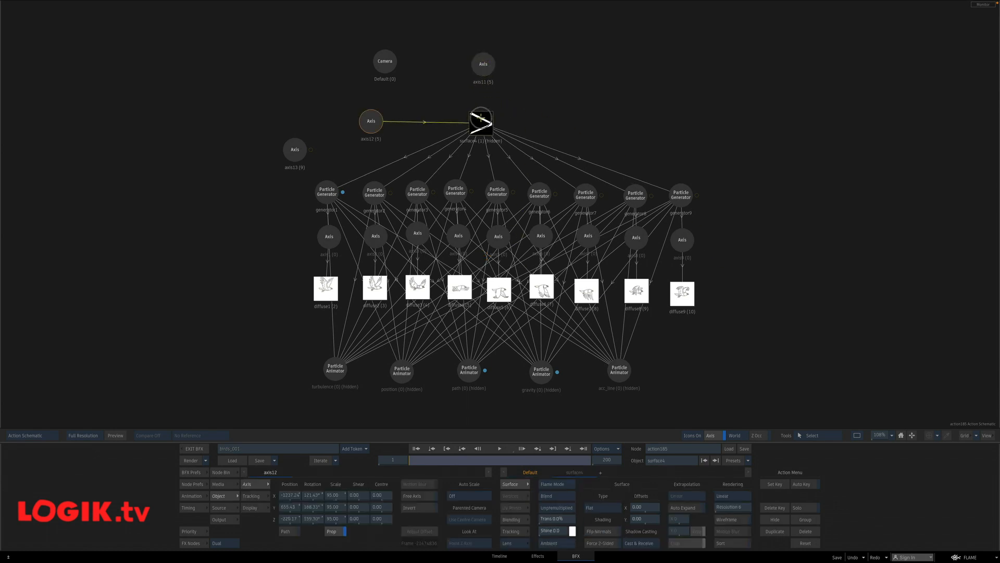
# - Inspect the first Particle Generator's emission settings and the bird diffuse maps beneath the first three generators
pyautogui.click(327, 192)
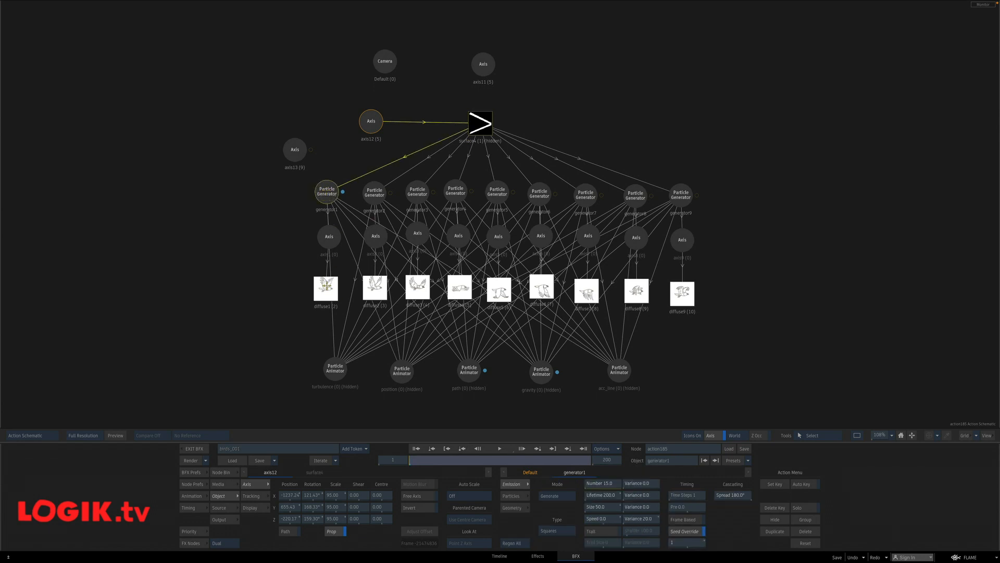
pyautogui.click(326, 287)
pyautogui.click(374, 288)
pyautogui.click(410, 296)
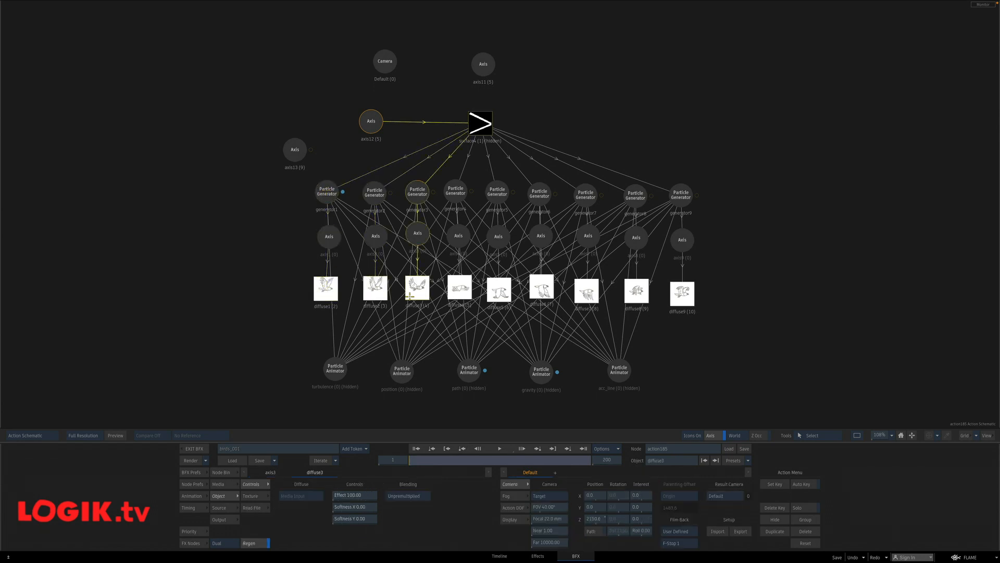
pyautogui.click(328, 190)
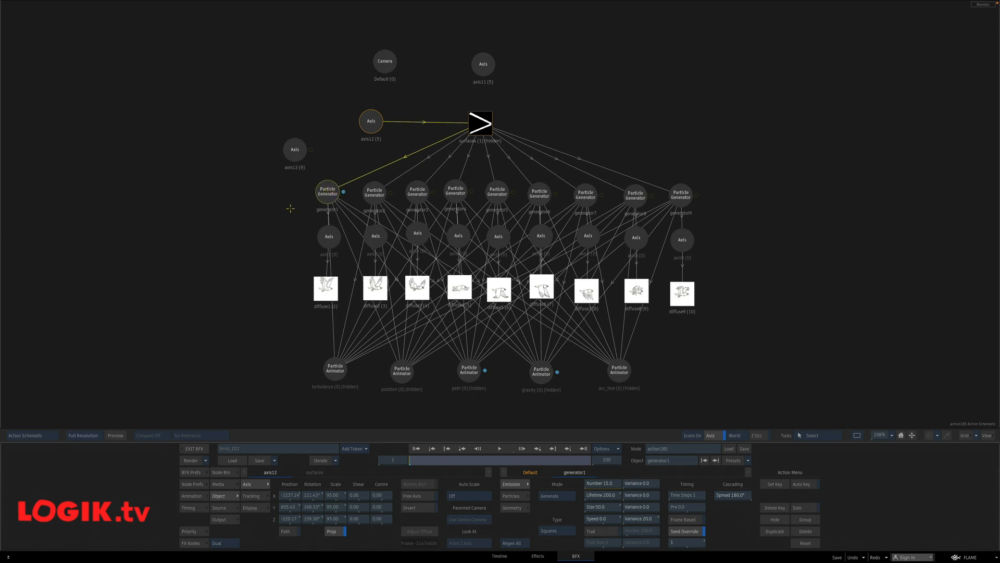
pyautogui.moveTo(322, 189); pyautogui.dragTo(323, 188)
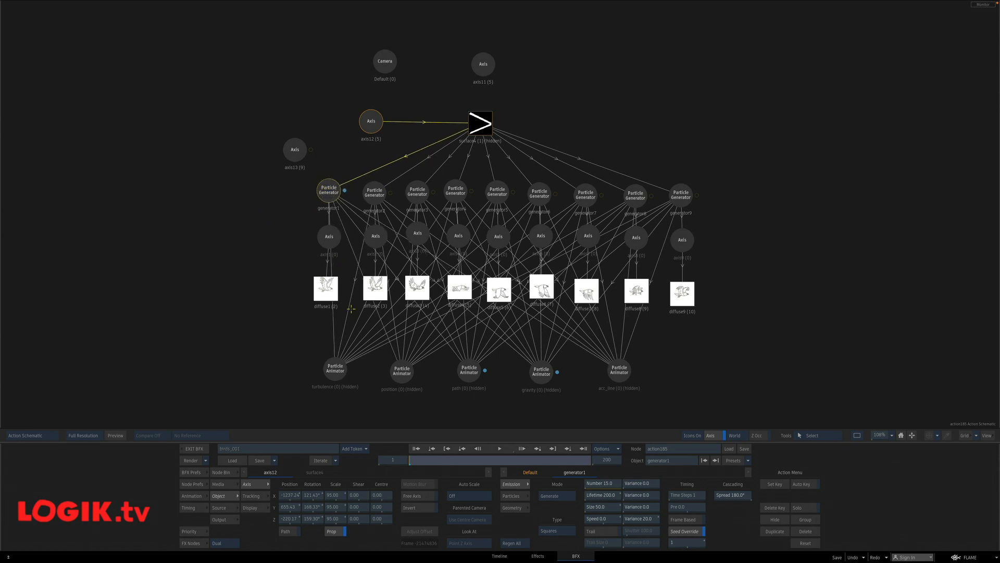
# - Play the mux219 input from the Action's media list in the front view, and rewind it to the first frame
pyautogui.click(231, 484)
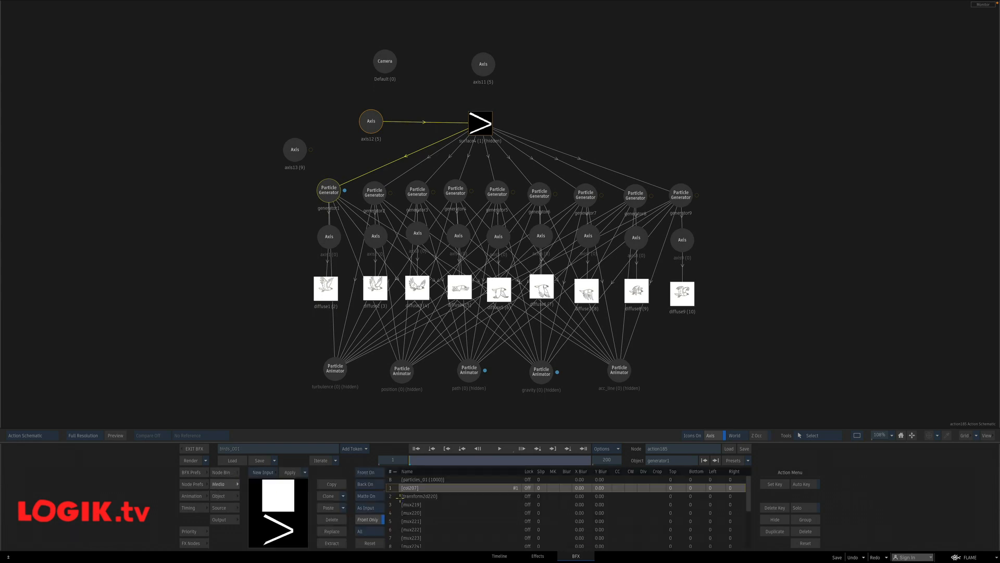
pyautogui.click(414, 504)
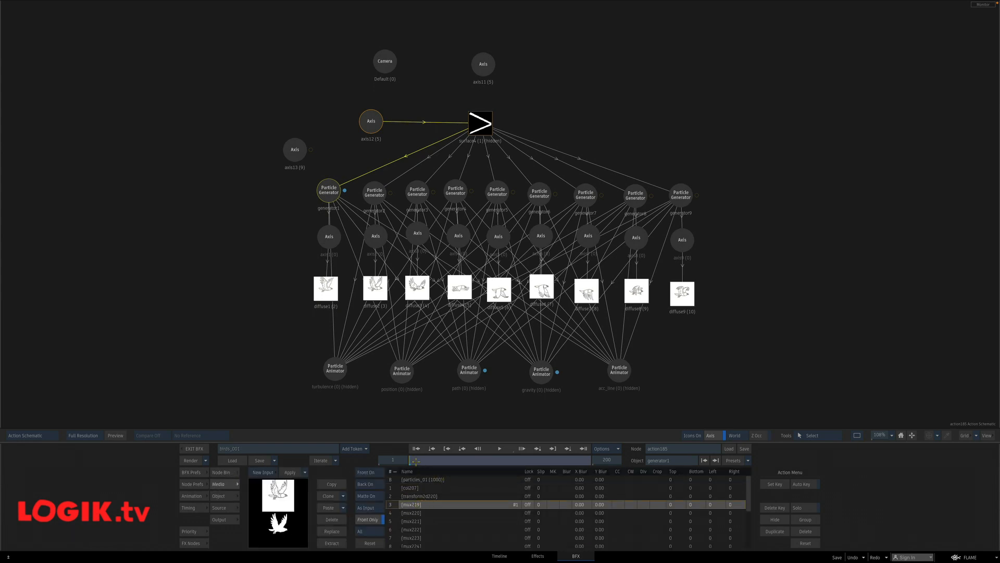
pyautogui.press('F1')
pyautogui.click(499, 448)
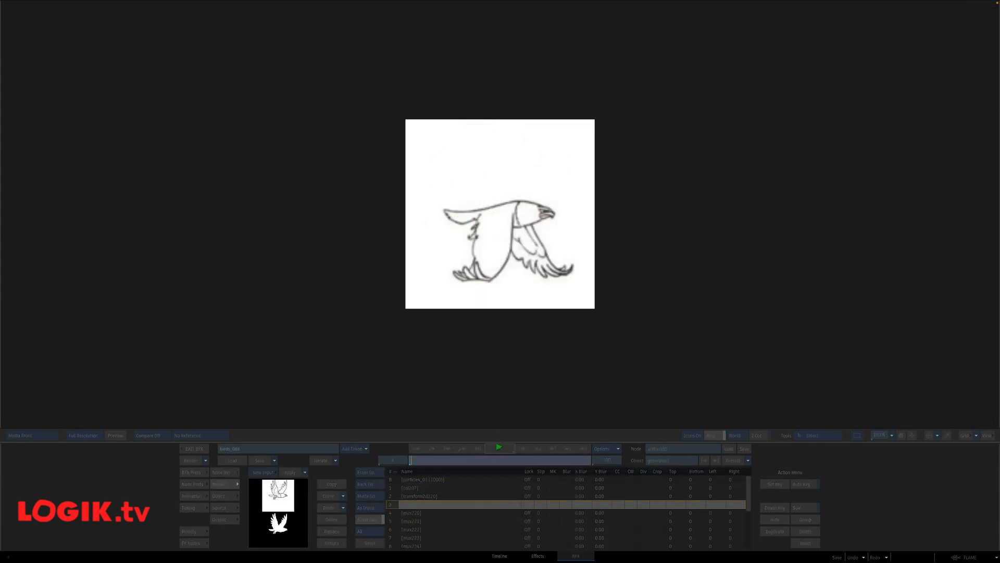
pyautogui.click(501, 448)
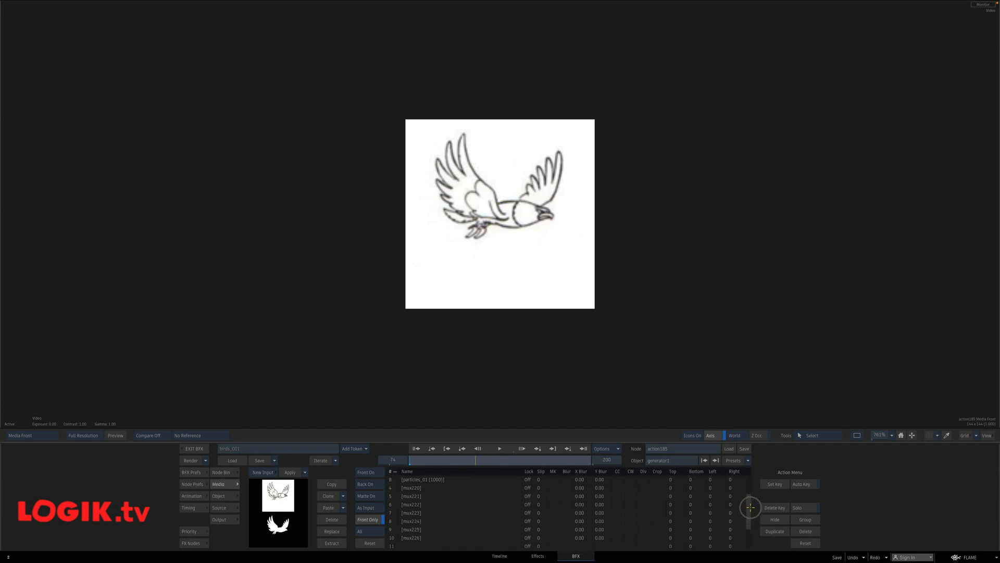
pyautogui.click(416, 448)
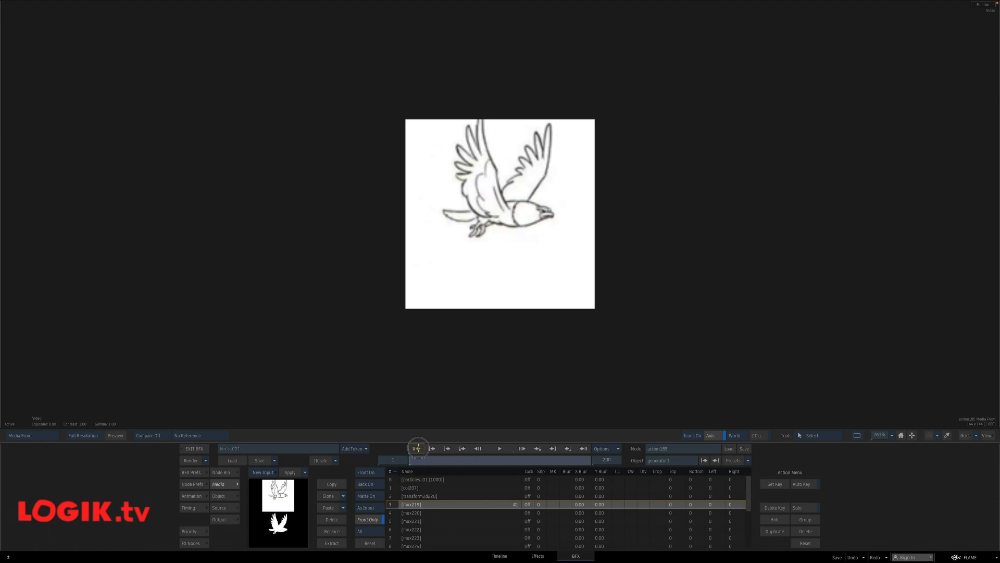
pyautogui.click(499, 448)
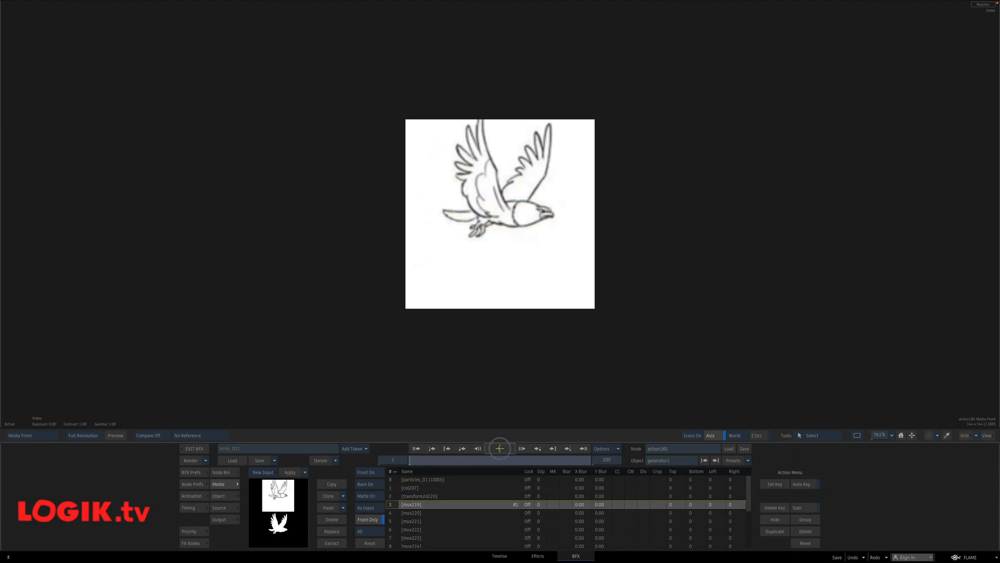
pyautogui.click(417, 449)
pyautogui.press('Escape')
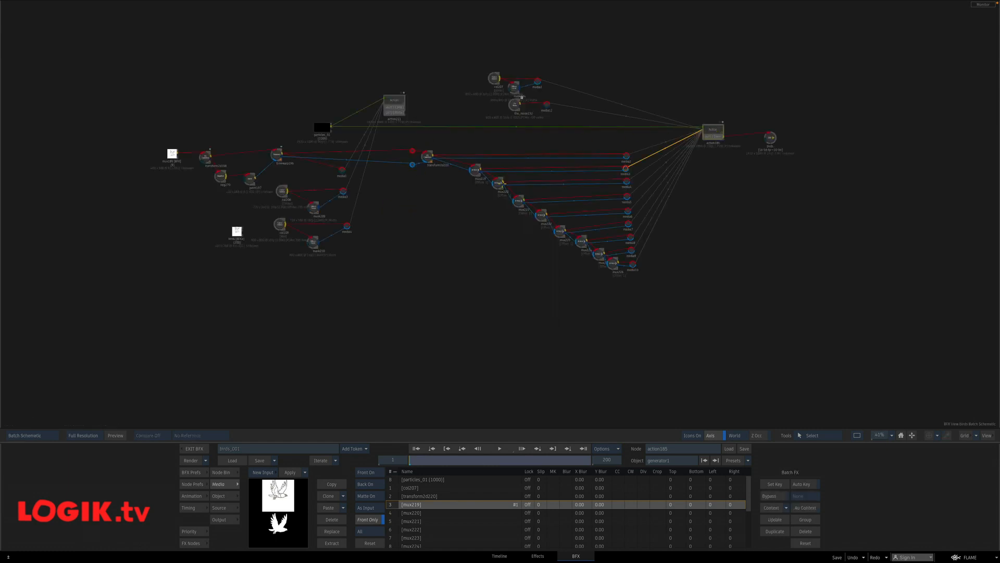
# - Inspect the timing offset of the first Mux in the bird chain, and reopen the flock Action's schematic
pyautogui.moveTo(476, 169); pyautogui.dragTo(467, 169)
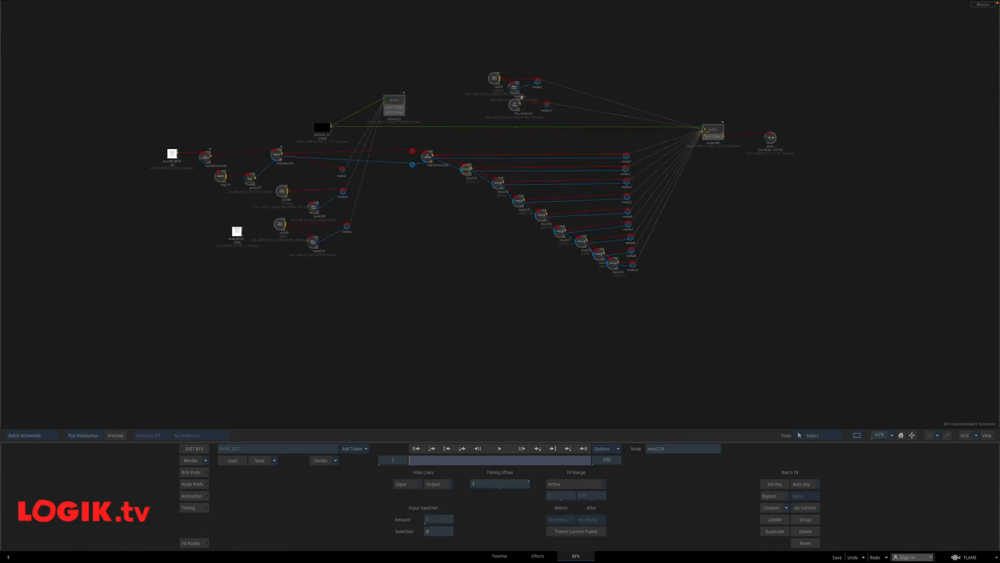
pyautogui.click(712, 130)
pyautogui.moveTo(499, 183); pyautogui.dragTo(572, 243)
pyautogui.moveTo(469, 179); pyautogui.dragTo(468, 178)
pyautogui.doubleClick(715, 127)
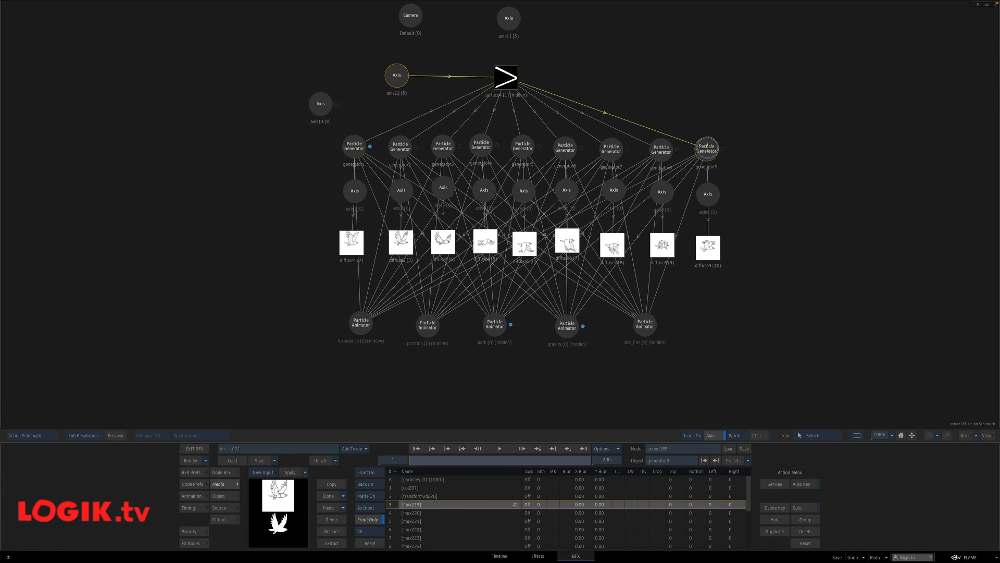
# - Trace the row of bird diffuse maps across the generators, and review generator1's emission settings
pyautogui.moveTo(353, 242); pyautogui.dragTo(708, 250)
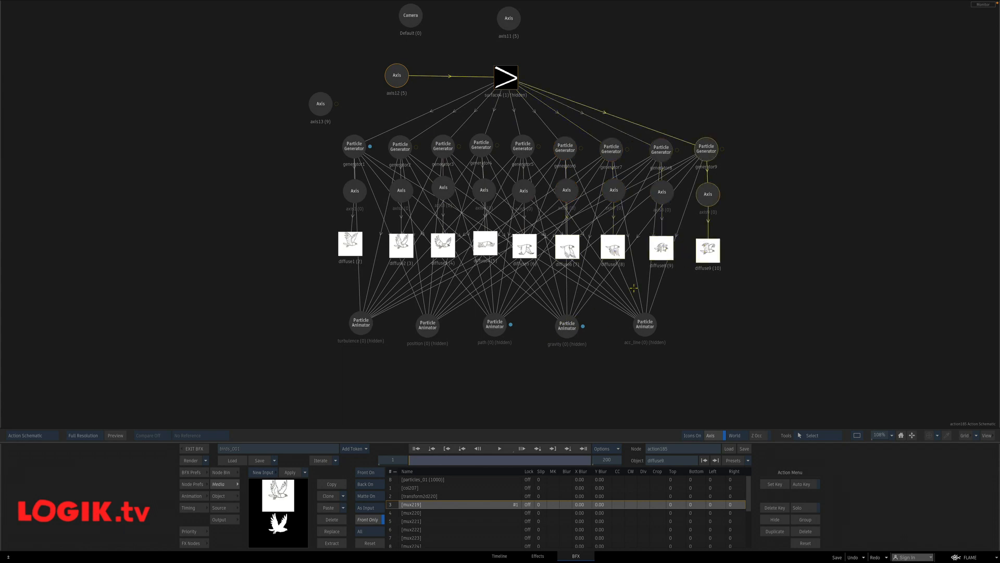
pyautogui.moveTo(356, 148); pyautogui.dragTo(351, 141)
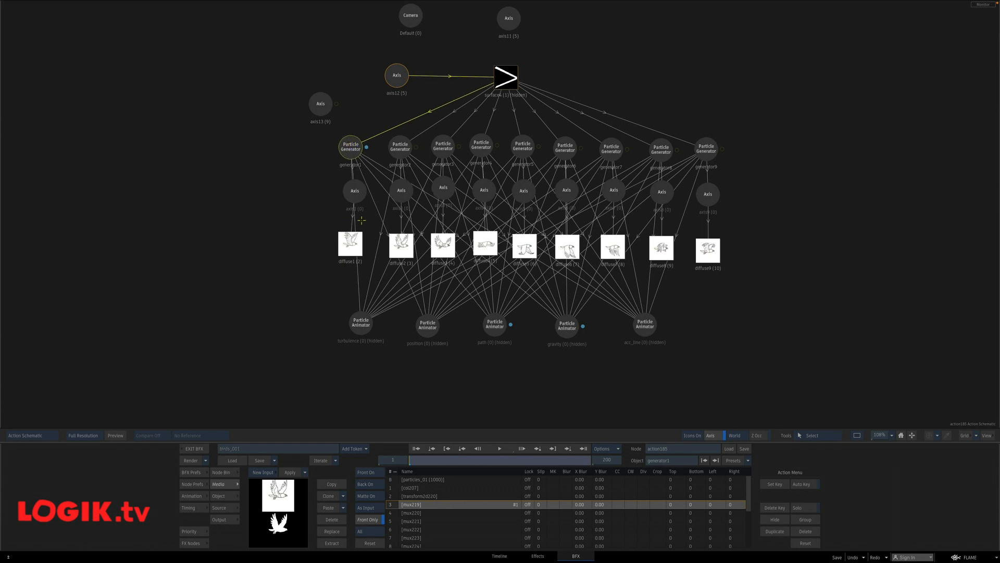
pyautogui.press('F4')
pyautogui.press('Escape')
pyautogui.doubleClick(351, 140)
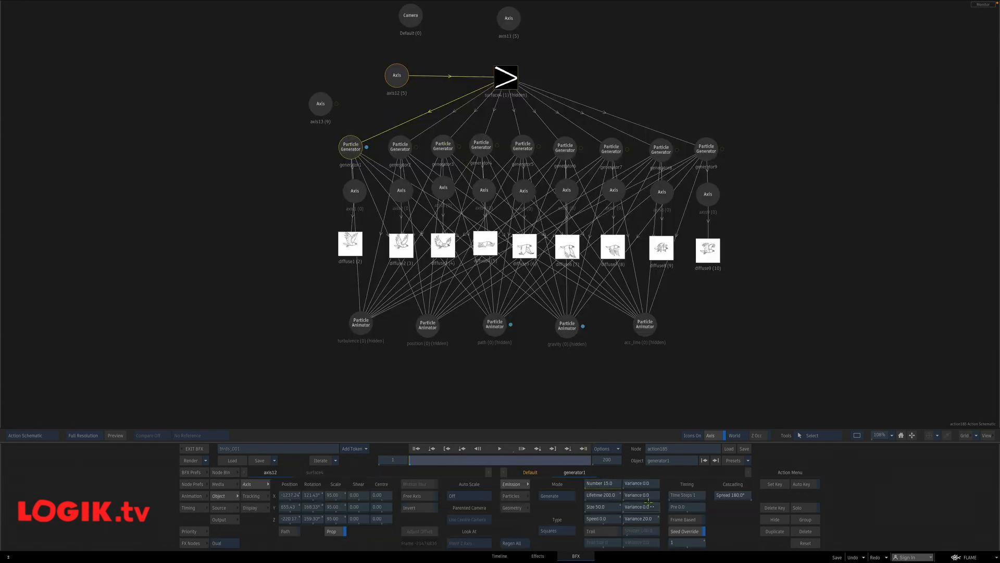
pyautogui.moveTo(353, 146); pyautogui.dragTo(355, 146)
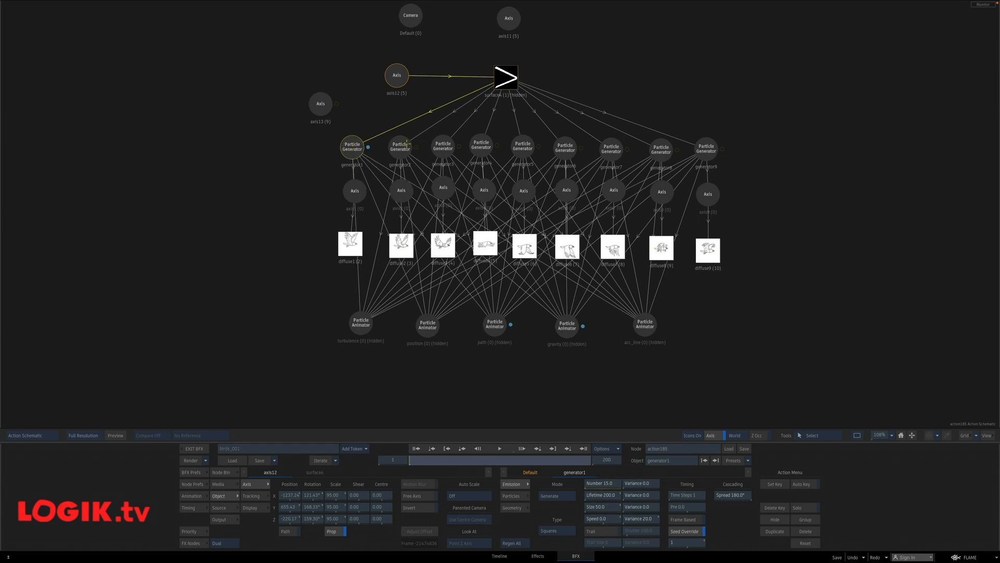
# - Duplicate generator1, place the copy beside the generator row, and compare the emission settings of both
pyautogui.moveTo(352, 146); pyautogui.dragTo(357, 141)
pyautogui.hotkey('ctrl', 'c')
pyautogui.hotkey('ctrl', 'v')
pyautogui.moveTo(412, 119); pyautogui.dragTo(296, 184)
pyautogui.click(345, 151)
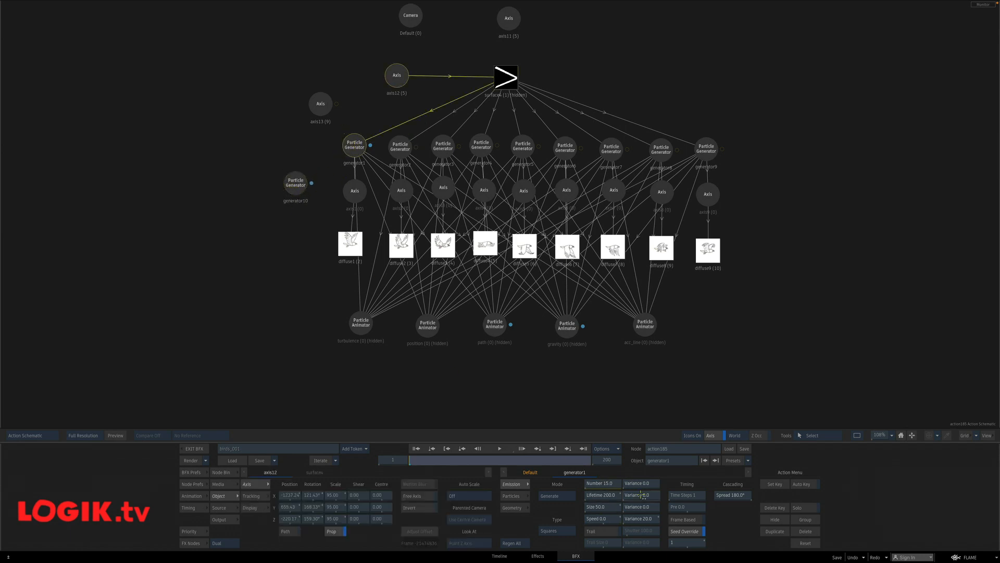
pyautogui.click(295, 184)
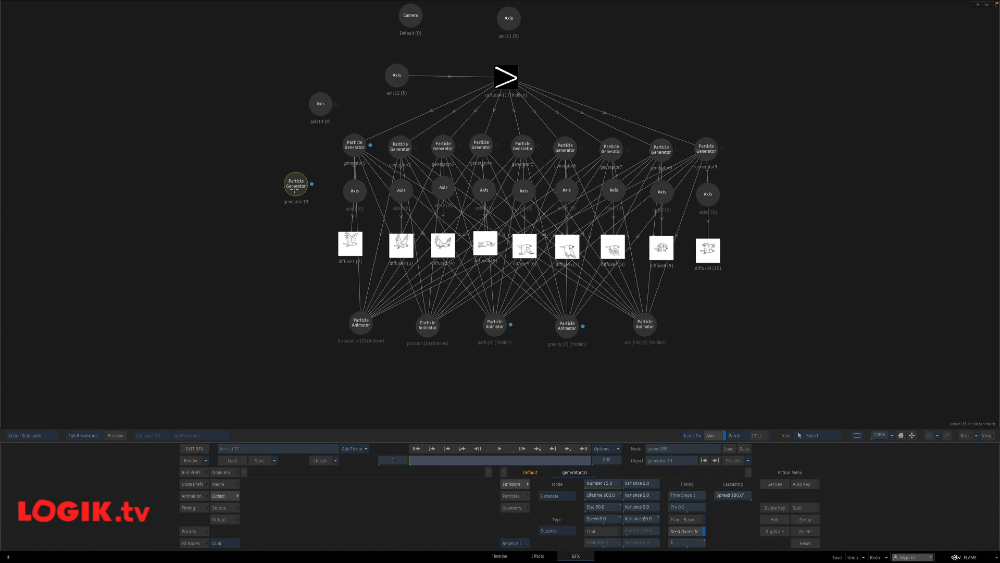
# - Link the duplicated generator's Number channel to generator1's copied Number channel, and show generator2's emission settings
pyautogui.click(353, 139)
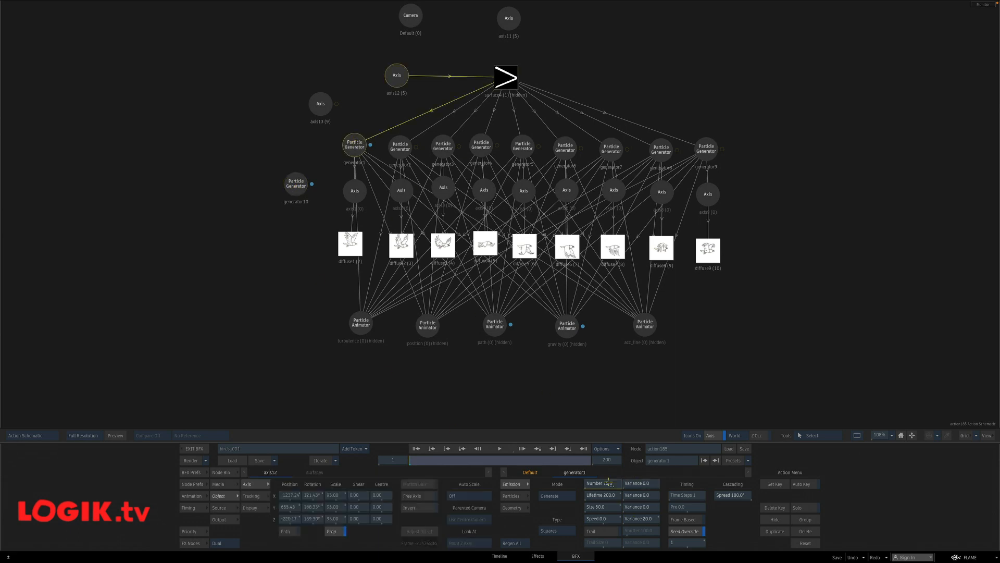
pyautogui.rightClick(610, 482)
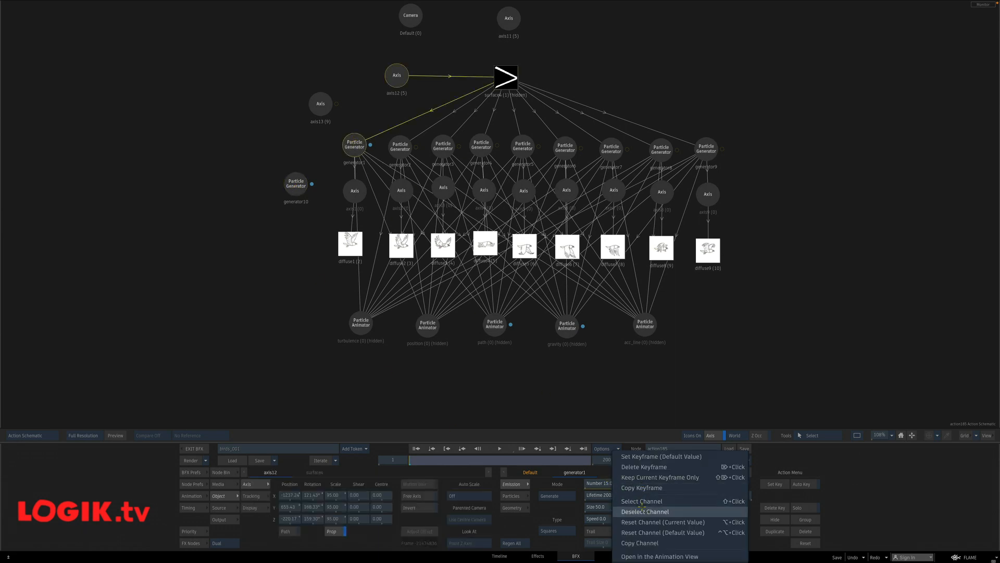
pyautogui.click(643, 542)
pyautogui.click(301, 192)
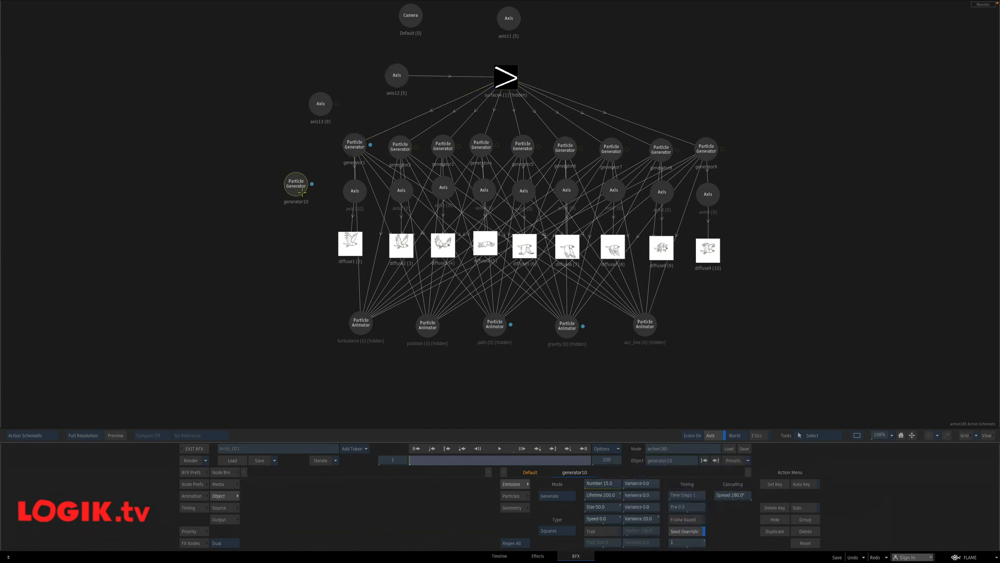
pyautogui.rightClick(598, 490)
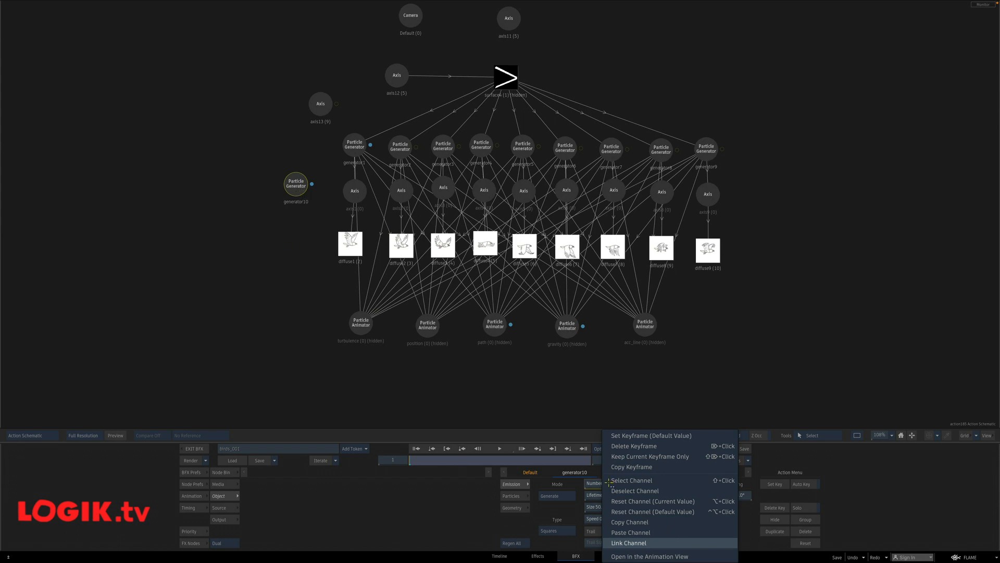
pyautogui.click(629, 543)
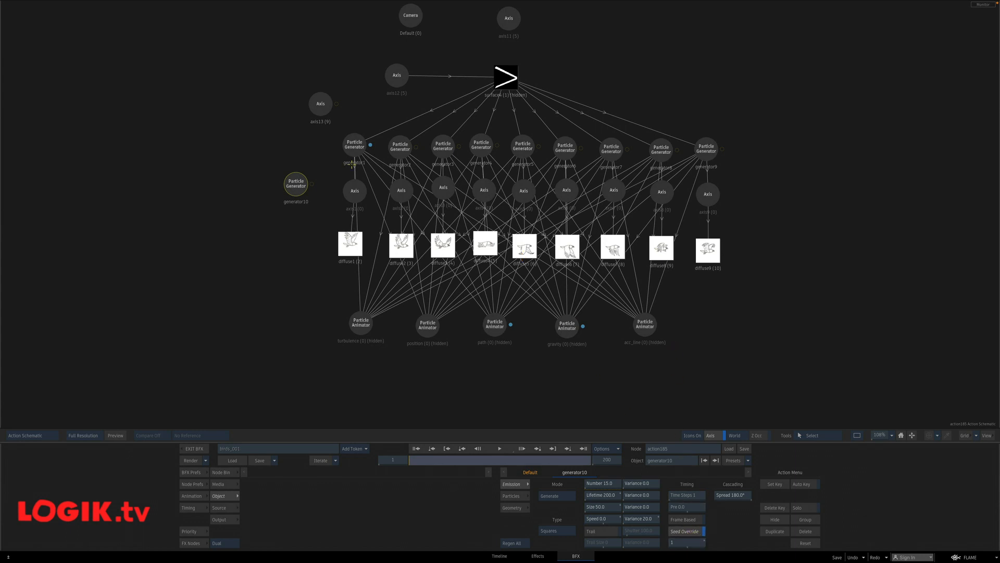
pyautogui.click(354, 143)
pyautogui.click(399, 144)
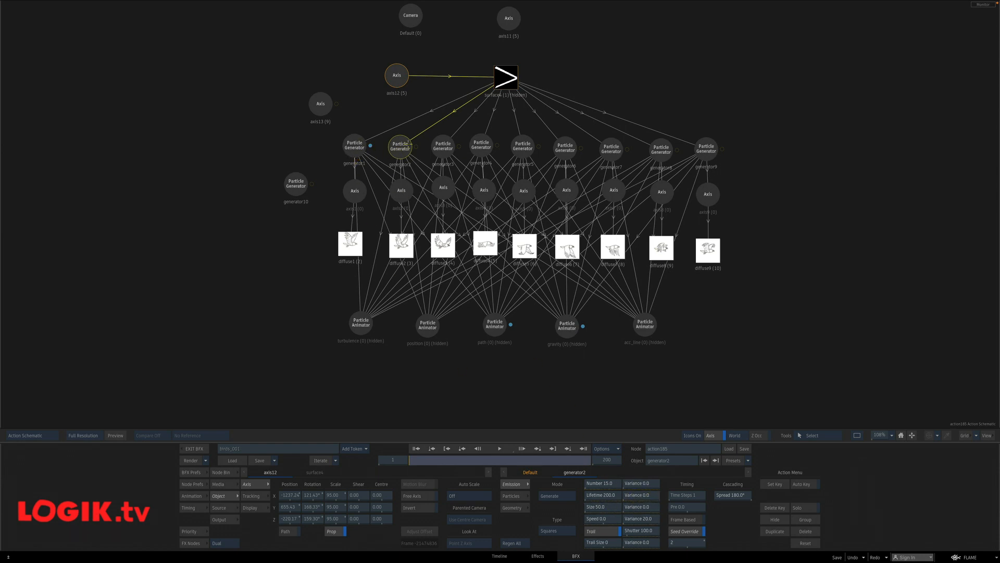
# - Inspect generator2's particle settings, and return to its emission settings
pyautogui.click(405, 147)
pyautogui.moveTo(401, 144); pyautogui.dragTo(402, 143)
pyautogui.click(514, 495)
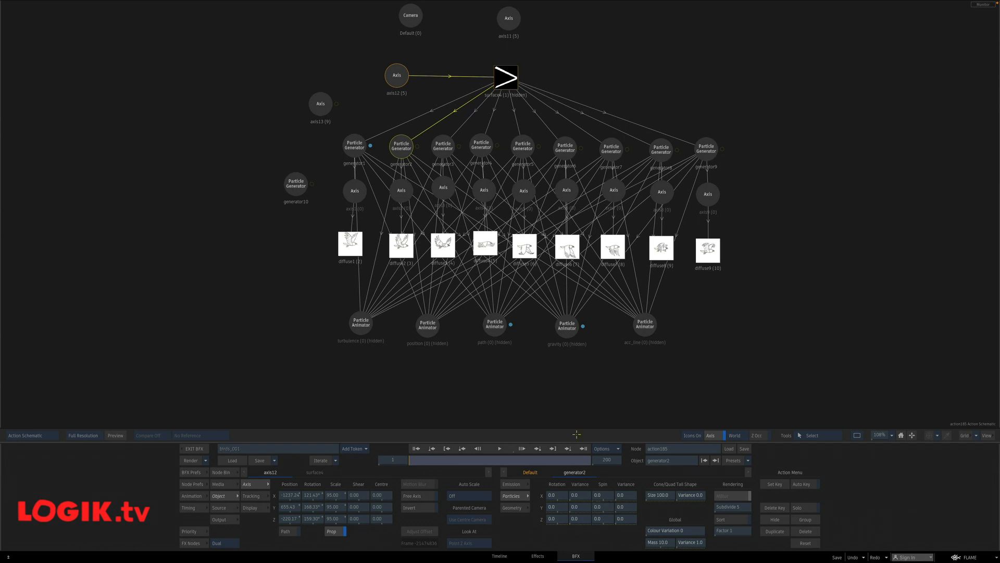
pyautogui.moveTo(361, 142); pyautogui.dragTo(360, 142)
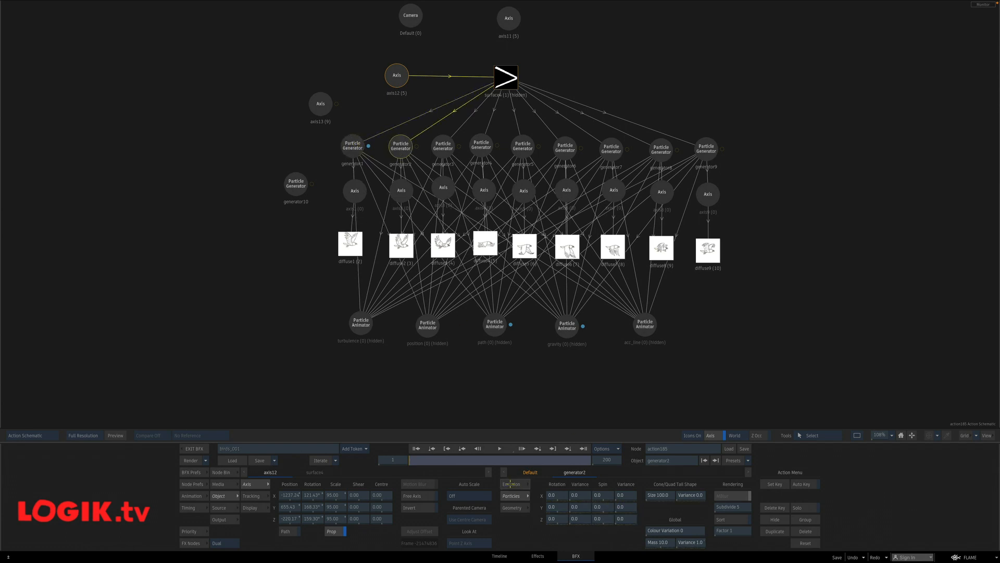
pyautogui.click(511, 484)
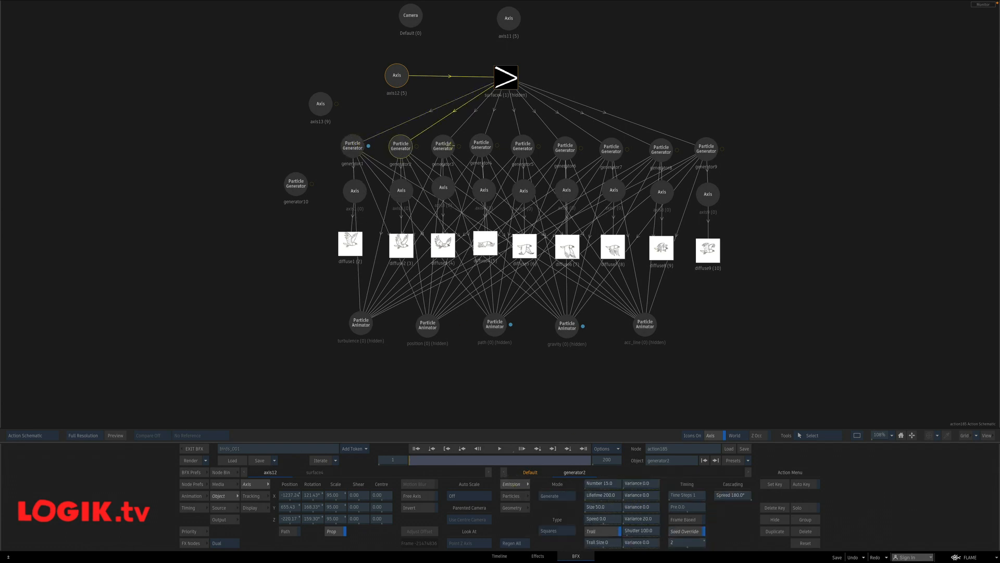
# - Duplicate generator2 above the generator row, and delete both spare duplicated generators
pyautogui.moveTo(400, 144); pyautogui.dragTo(401, 143)
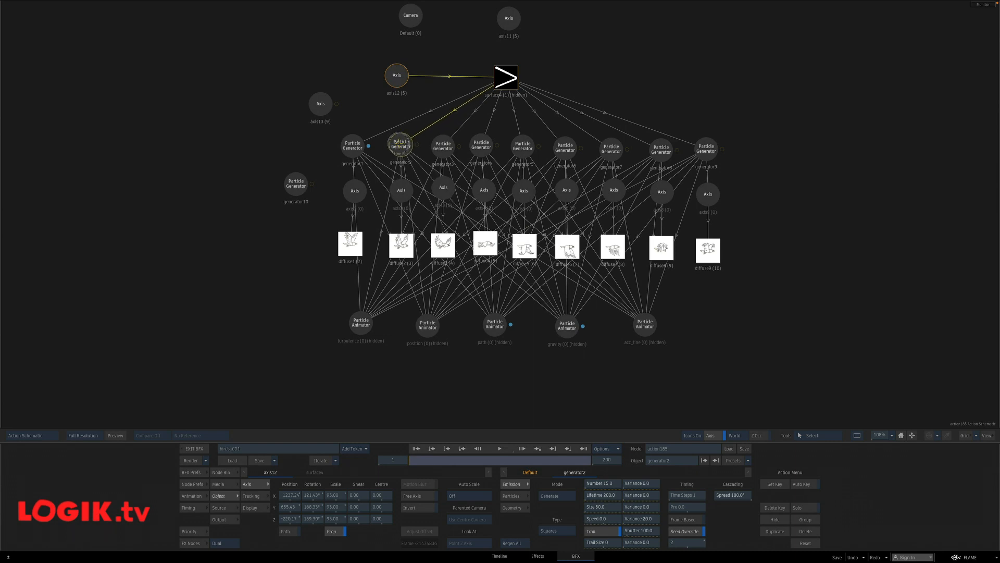
pyautogui.hotkey('ctrl', 'd')
pyautogui.moveTo(459, 119); pyautogui.dragTo(388, 103)
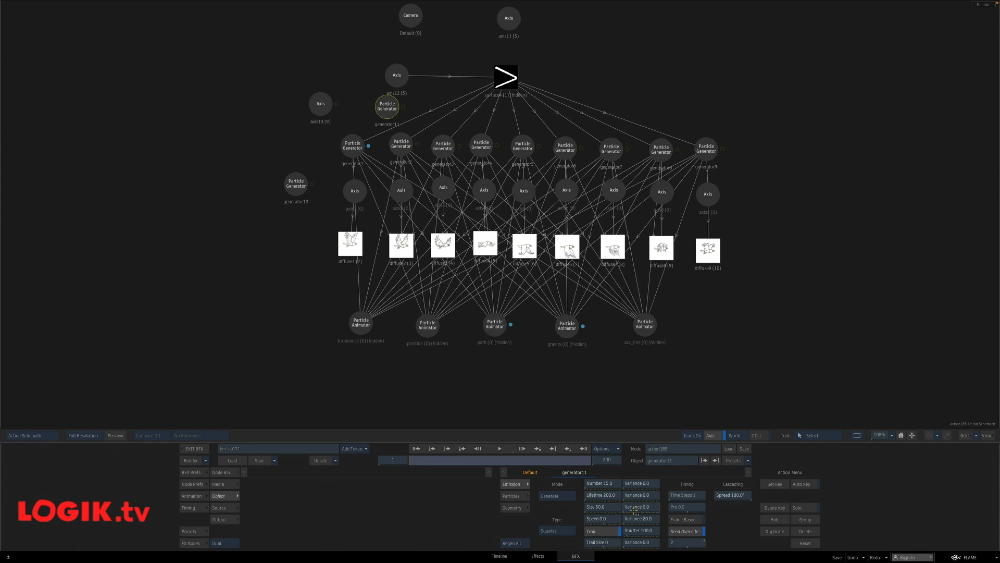
pyautogui.click(389, 111)
pyautogui.click(295, 188)
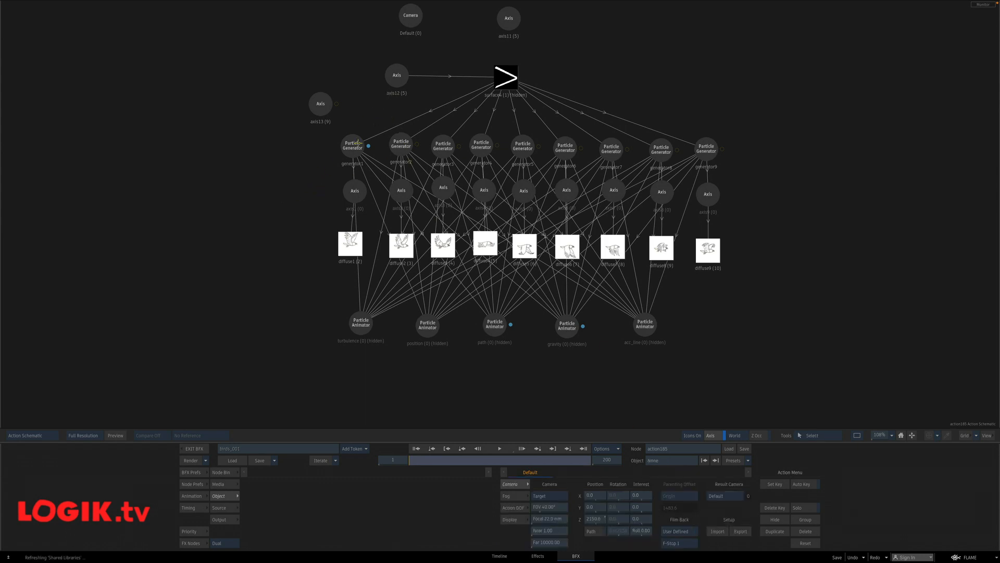
# - Compare the Seed Override values of generators 2, 3, 4, 5 and 9 with generator1's
pyautogui.click(399, 144)
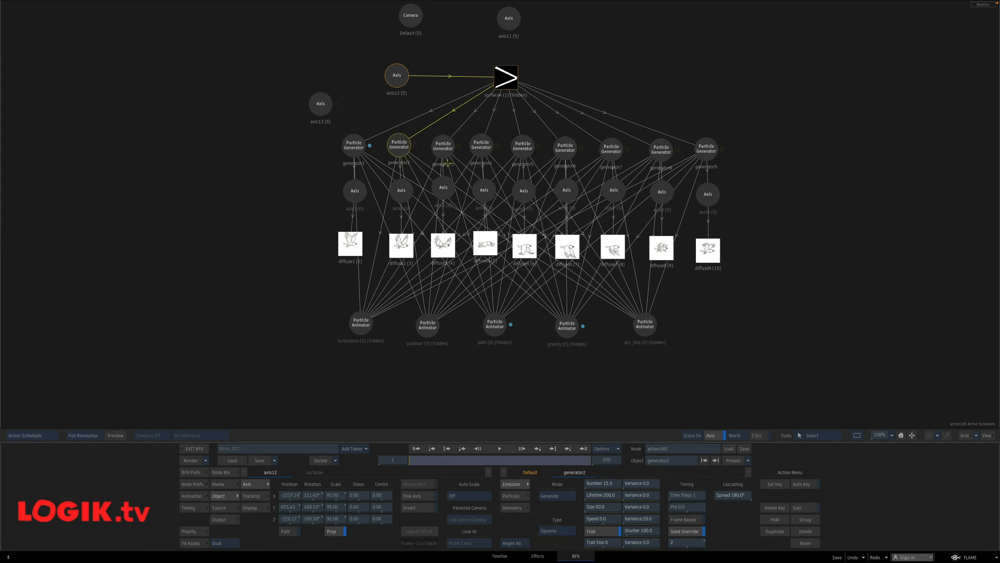
pyautogui.click(442, 145)
pyautogui.click(484, 150)
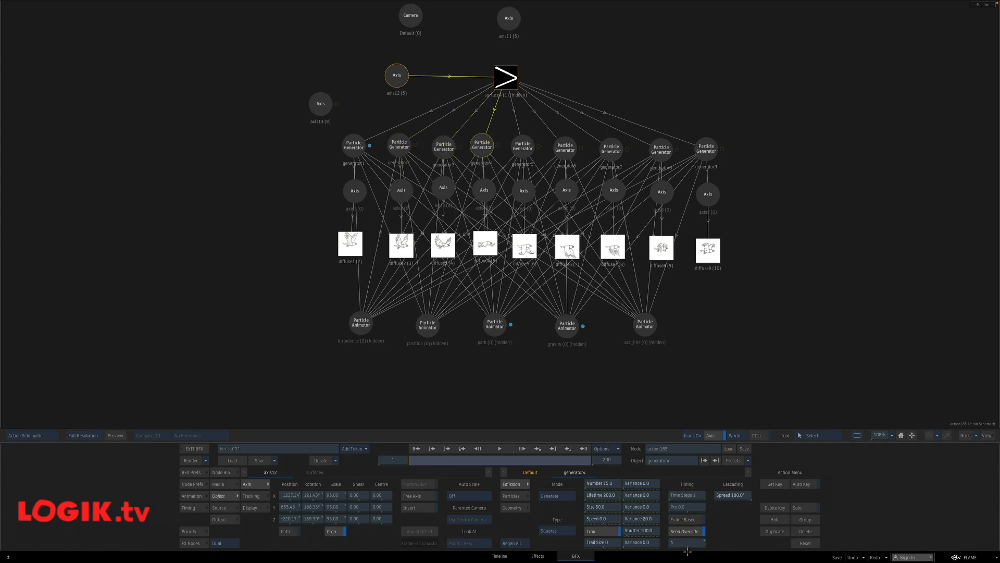
pyautogui.click(522, 147)
pyautogui.click(701, 149)
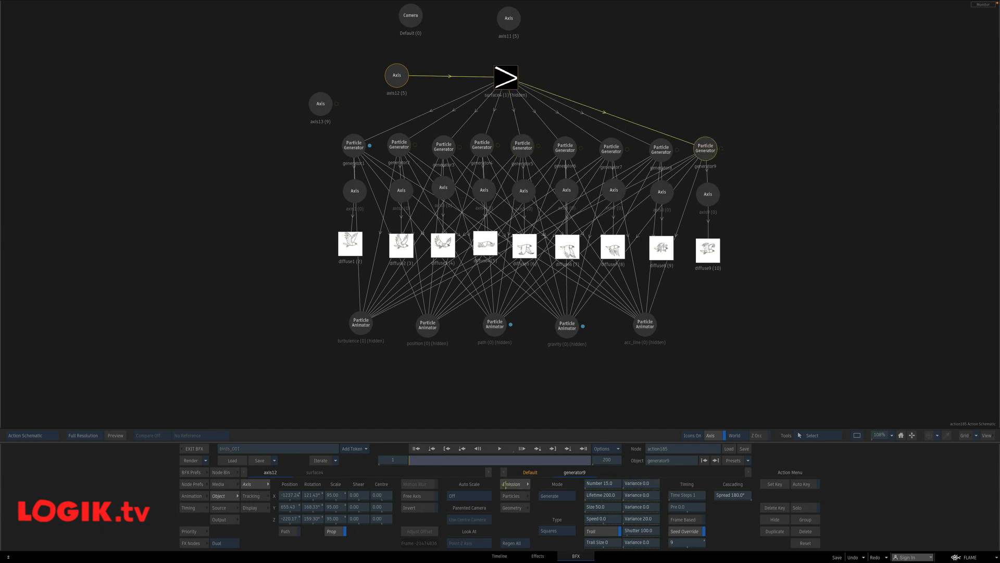
pyautogui.click(354, 145)
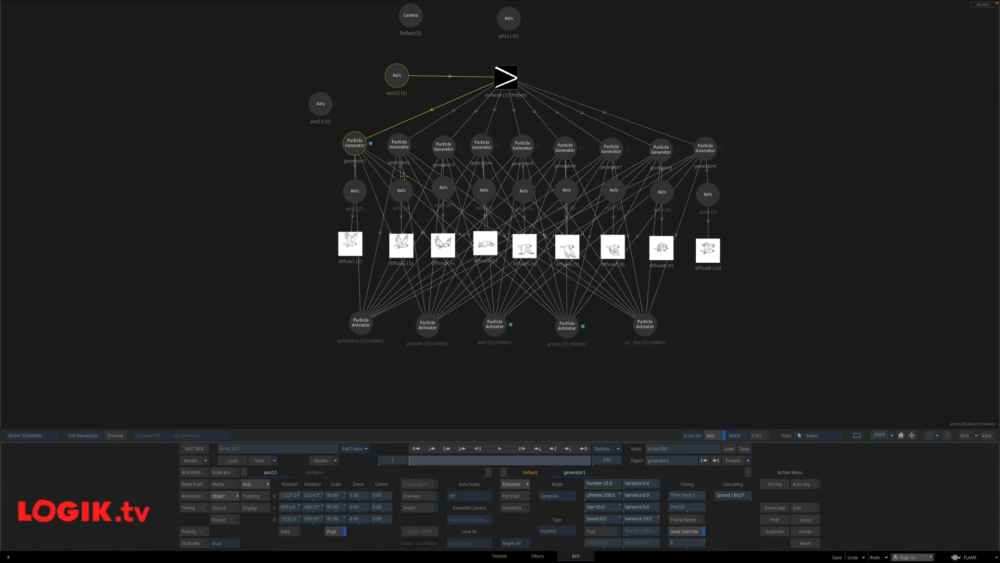
# - Inspect generator1's axis and the shared emitter surface, and check the flock in the result view
pyautogui.click(355, 191)
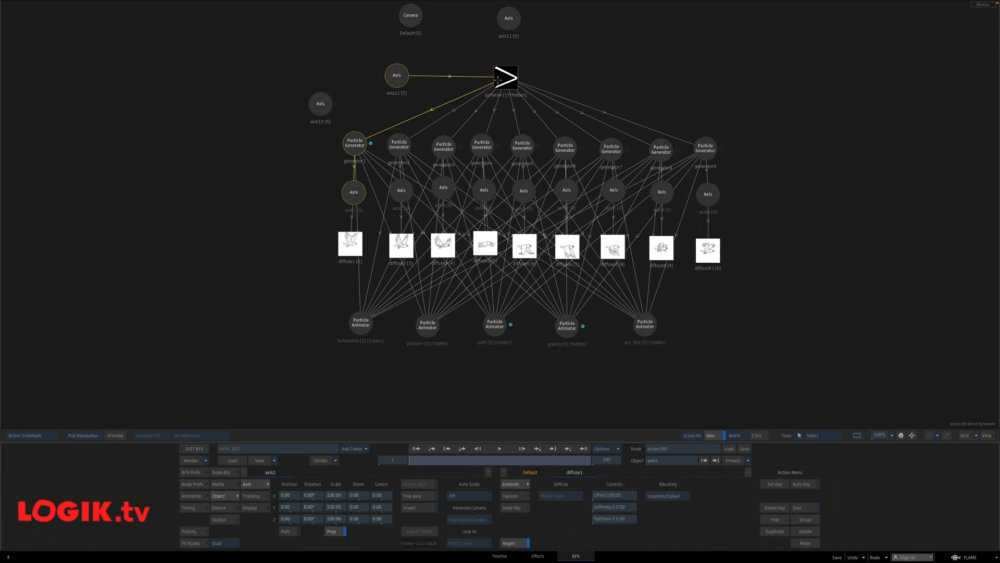
pyautogui.click(498, 80)
pyautogui.press('F4')
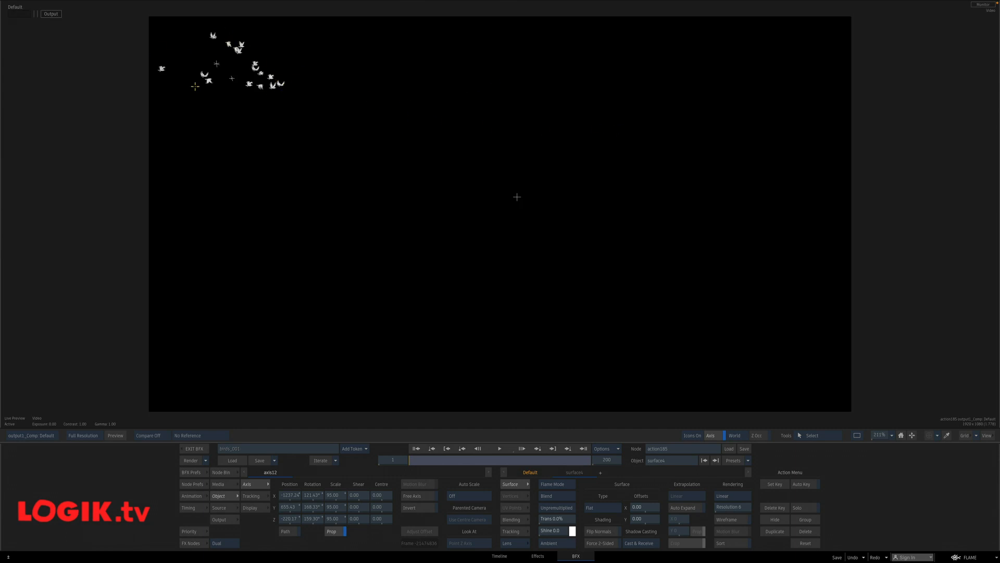
pyautogui.press('Escape')
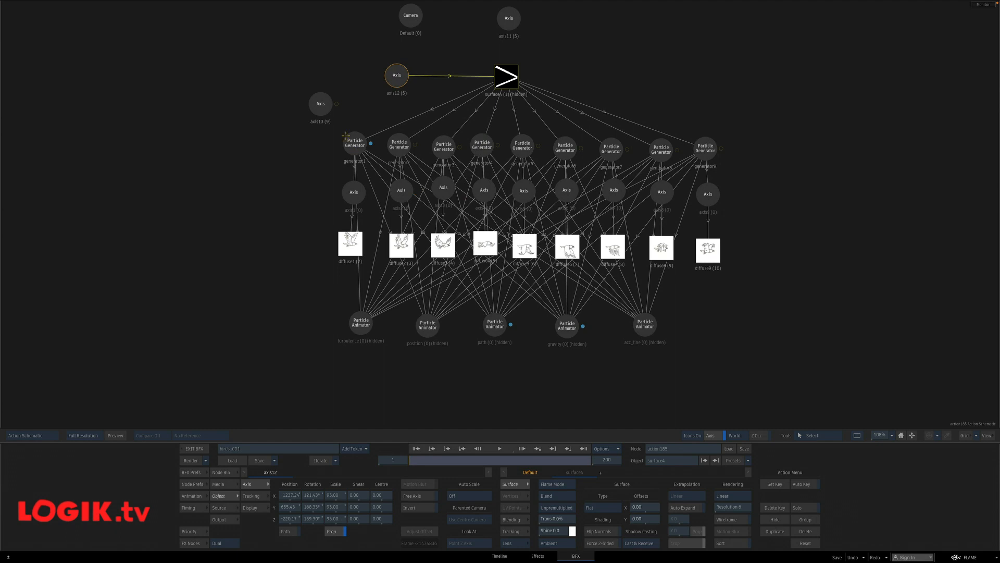
# - Review generator1's emission settings, and play the flock in the result view from the first frame
pyautogui.click(346, 136)
pyautogui.click(625, 499)
pyautogui.click(627, 506)
pyautogui.click(665, 498)
pyautogui.press('F4')
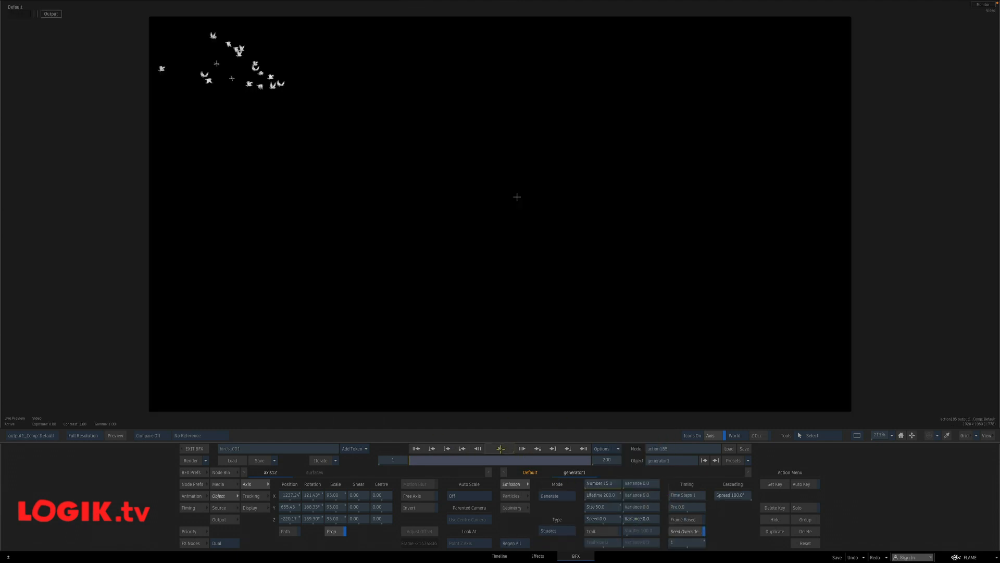
pyautogui.press('space')
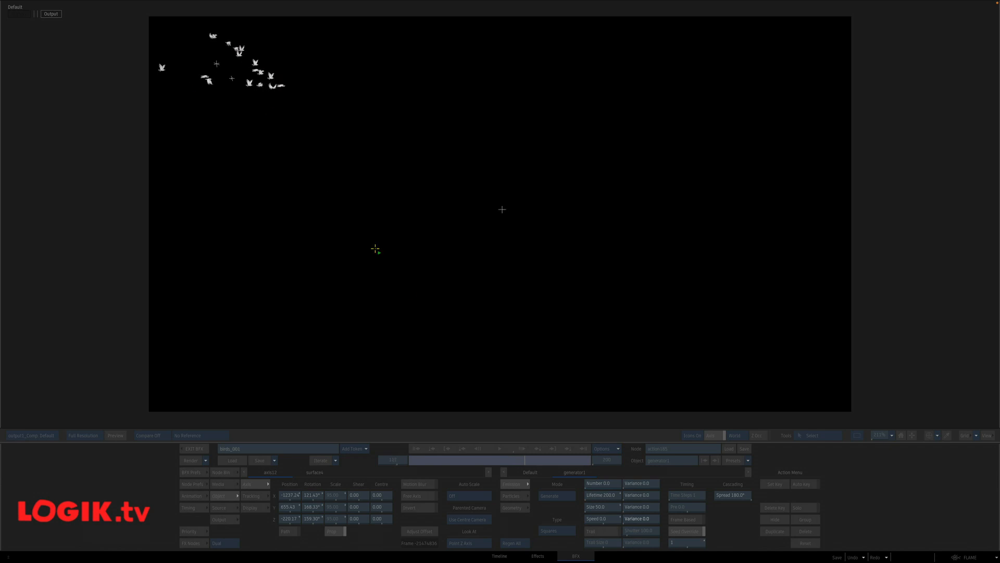
pyautogui.click(501, 451)
pyautogui.click(417, 448)
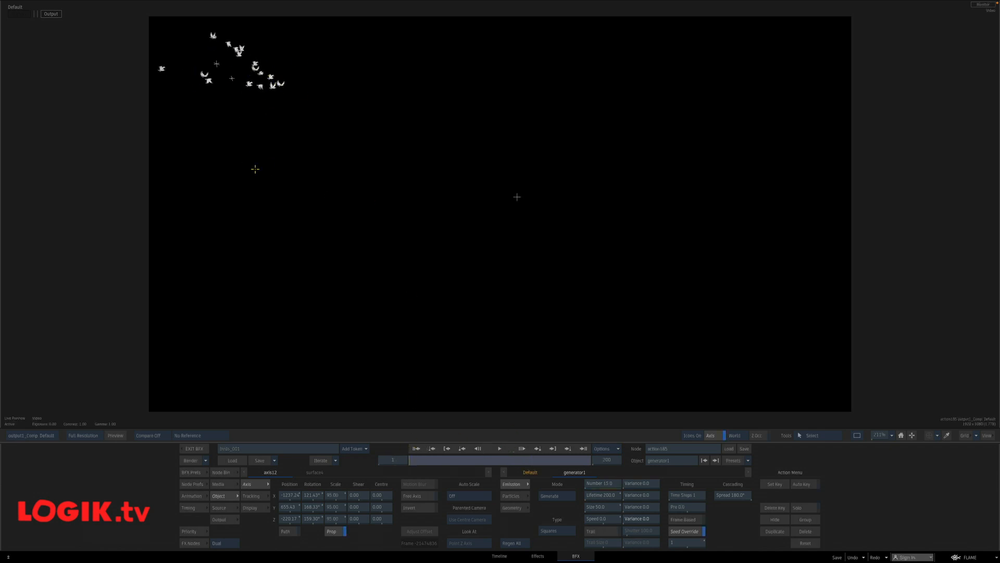
pyautogui.press('F4')
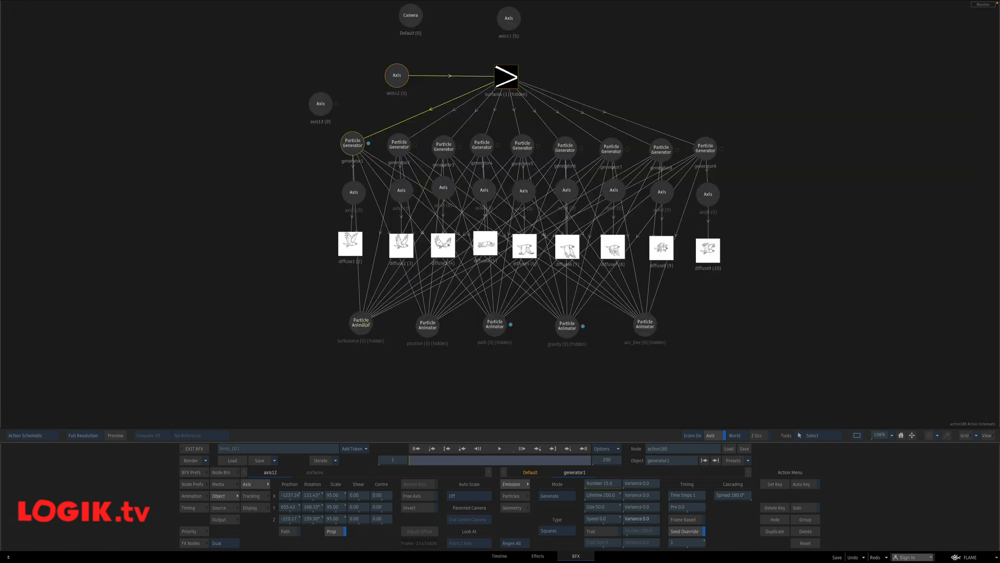
# - Unhide the turbulence animator, and play its effect on the flock in the result view
pyautogui.click(363, 325)
pyautogui.moveTo(359, 320); pyautogui.dragTo(360, 322)
pyautogui.hotkey('shift', 'h')
pyautogui.press('F1')
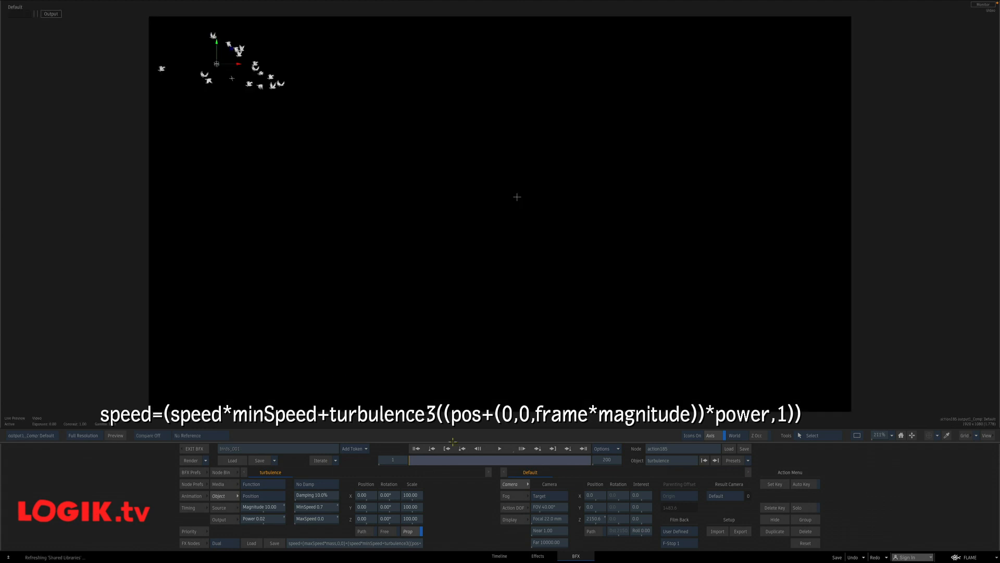
pyautogui.click(492, 449)
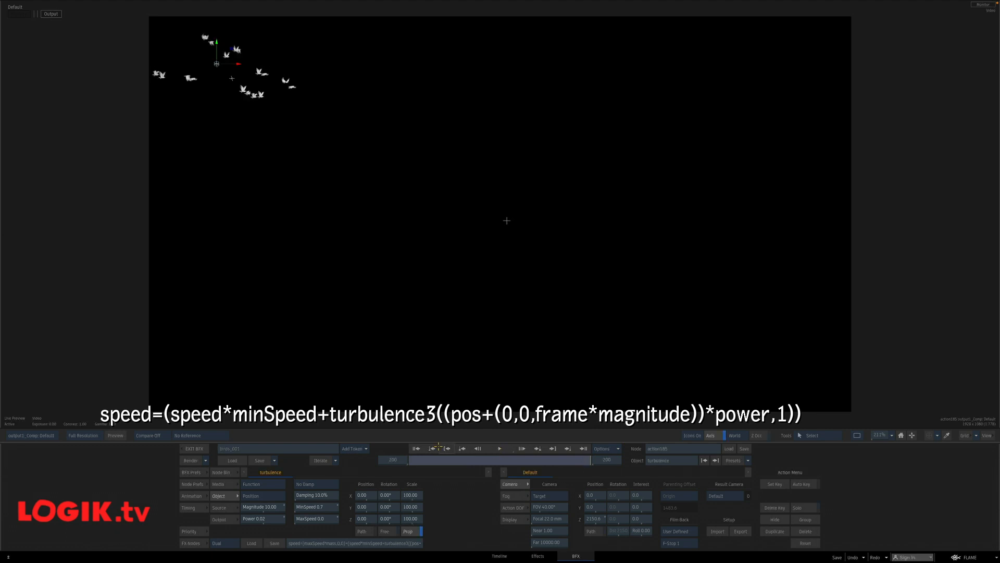
pyautogui.click(416, 447)
pyautogui.press('space')
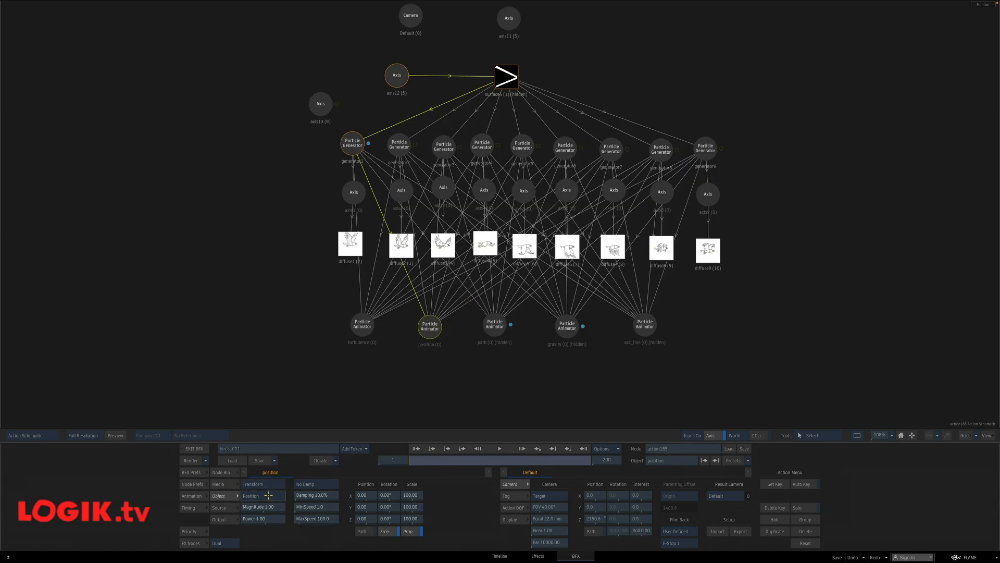
# - Check the position animator's Position transform function, and try adjusting its X position in the result view
pyautogui.click(267, 498)
pyautogui.click(271, 496)
pyautogui.press('F4')
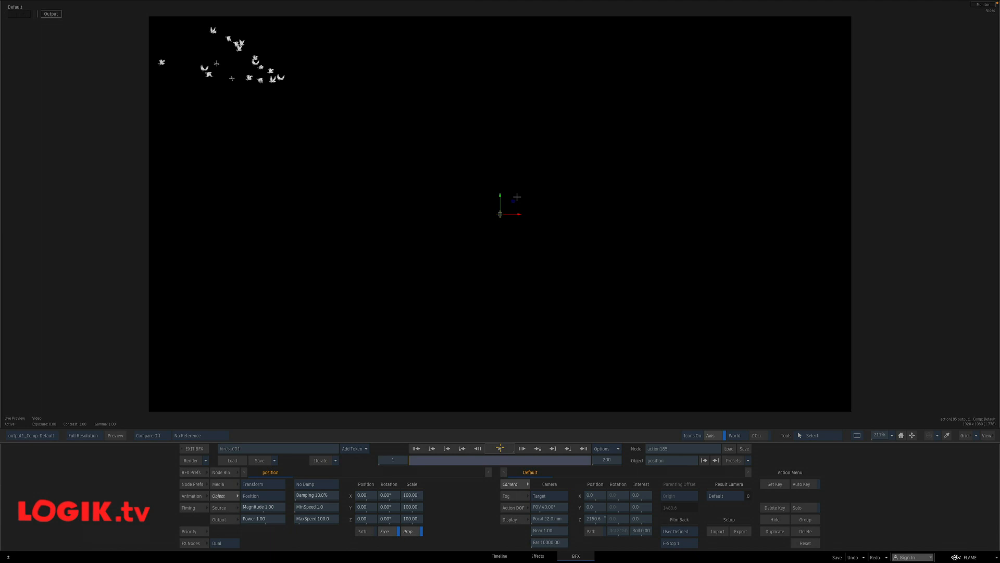
pyautogui.moveTo(364, 495)
pyautogui.mouseDown()
pyautogui.moveTo(371, 520)
pyautogui.moveTo(366, 497)
pyautogui.mouseUp()
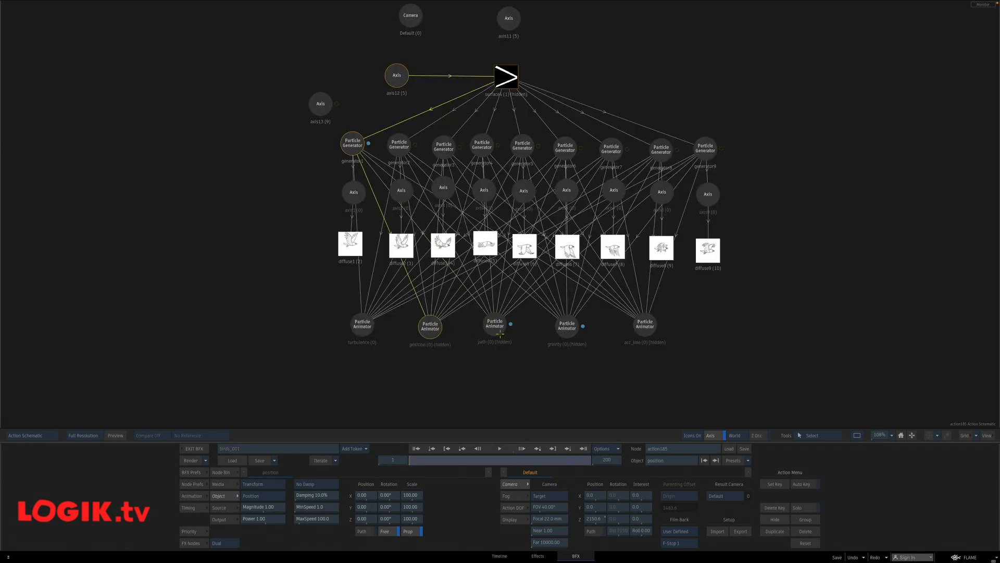
# - Preview the path animator by temporarily unhiding it, displaying its motion path, and playing the flock along it
pyautogui.click(498, 327)
pyautogui.press('F4')
pyautogui.hotkey('shift', 'h')
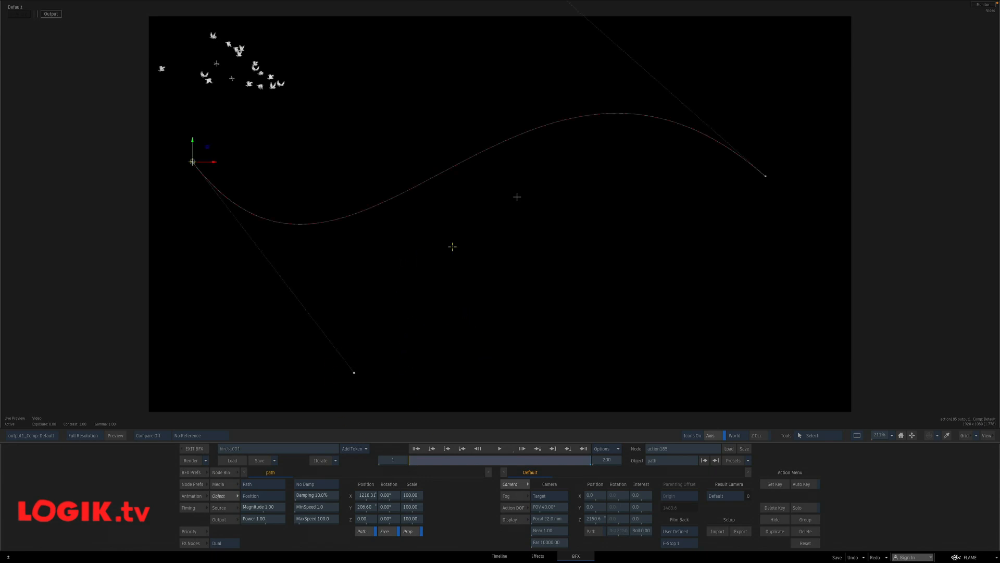
pyautogui.press('F8')
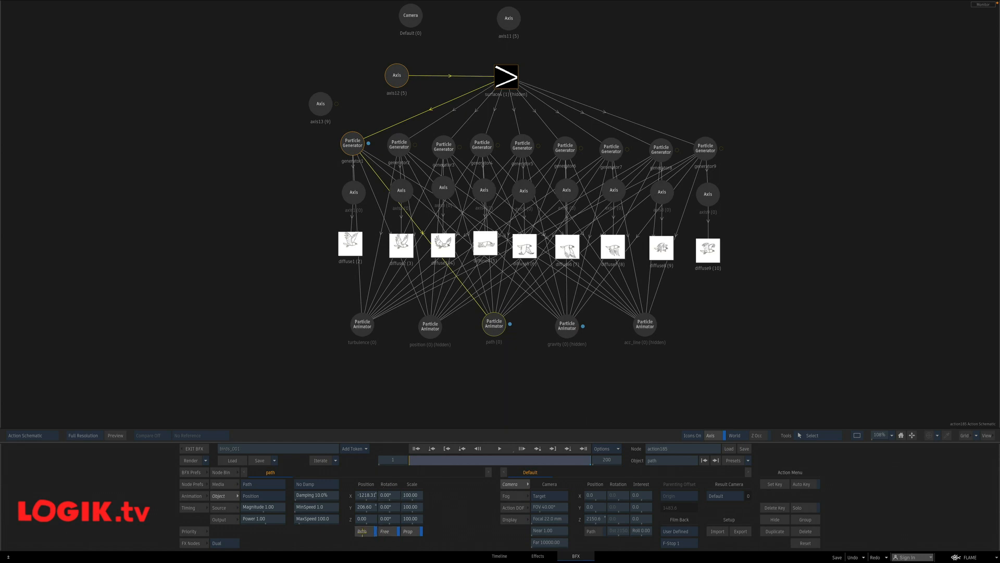
pyautogui.press('F4')
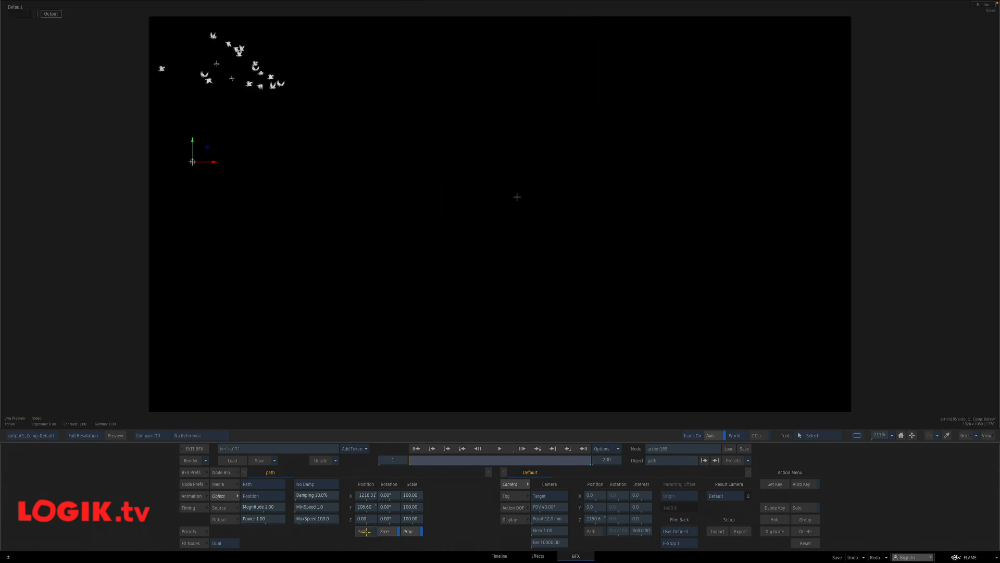
pyautogui.click(364, 531)
pyautogui.click(500, 449)
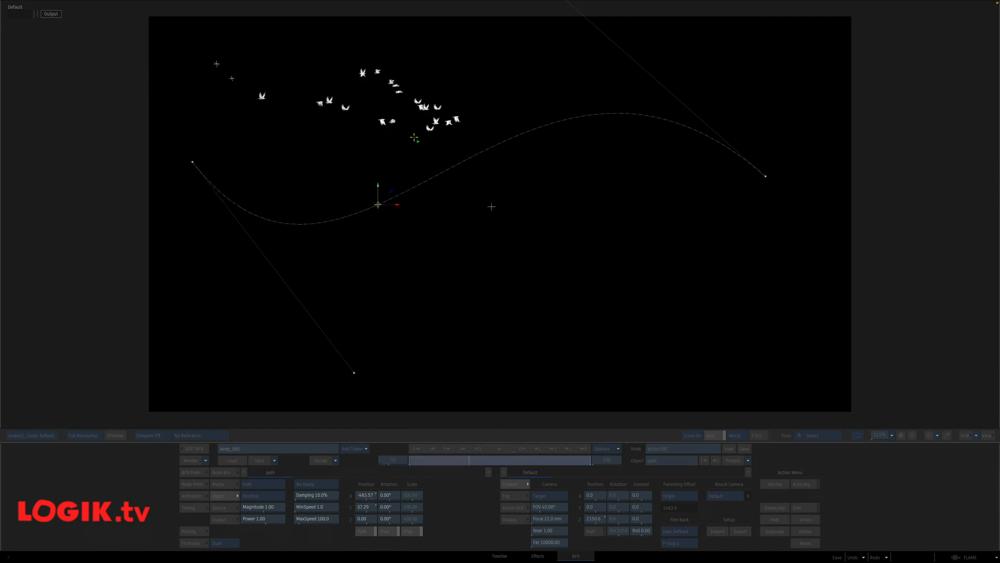
pyautogui.click(407, 182)
pyautogui.press('`')
pyautogui.press('h')
# - Unhide the acc_line animator, and play its acceleration line's effect on the flock
pyautogui.click(647, 324)
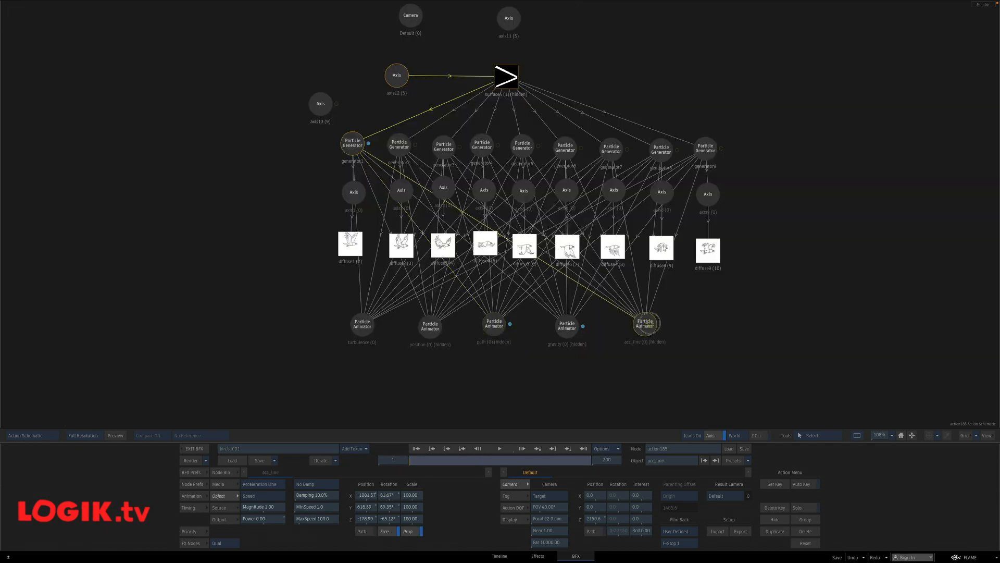
pyautogui.press('h')
pyautogui.press('`')
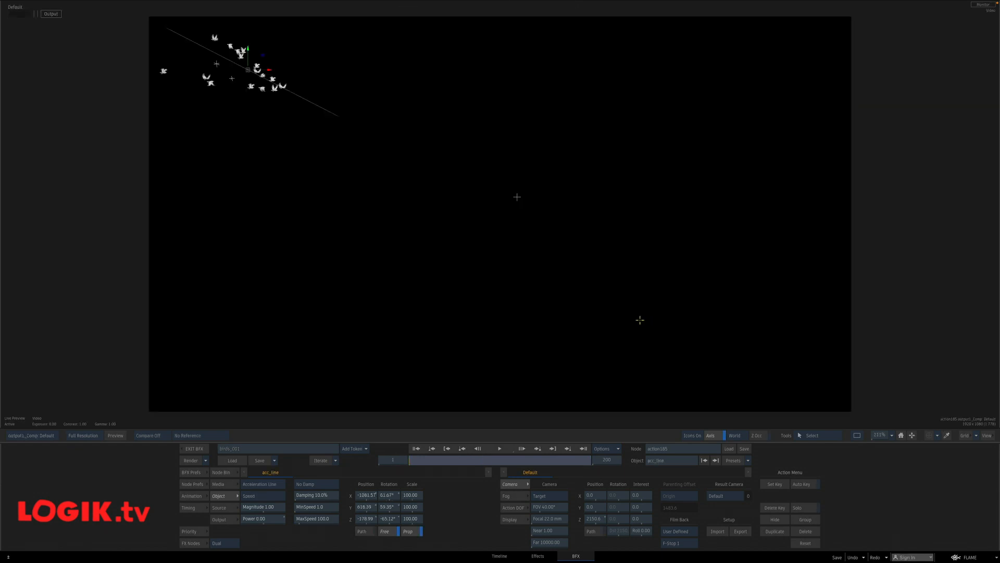
pyautogui.click(502, 449)
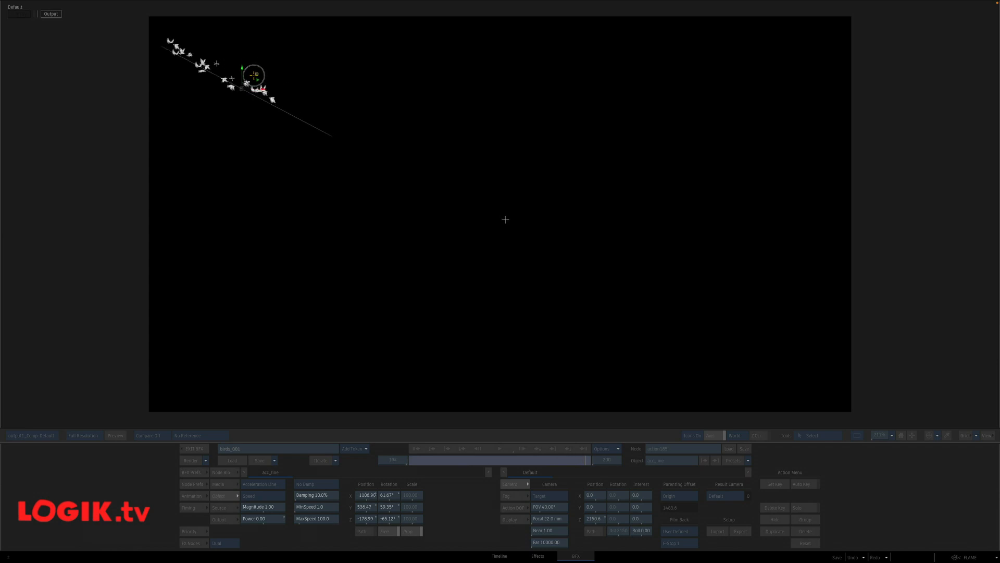
# - Extend the setup's duration to 1500 frames
pyautogui.click(614, 460)
pyautogui.write('1500')
pyautogui.click(622, 436)
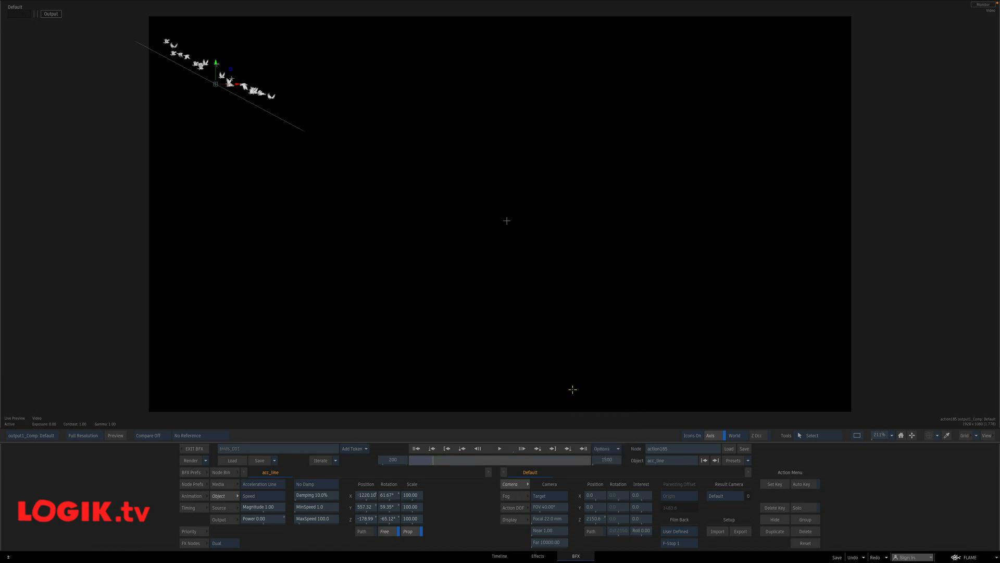
# - Show generator1's emission settings, and continue playing the flock beyond frame 200 in the result view
pyautogui.press('F4')
pyautogui.click(354, 151)
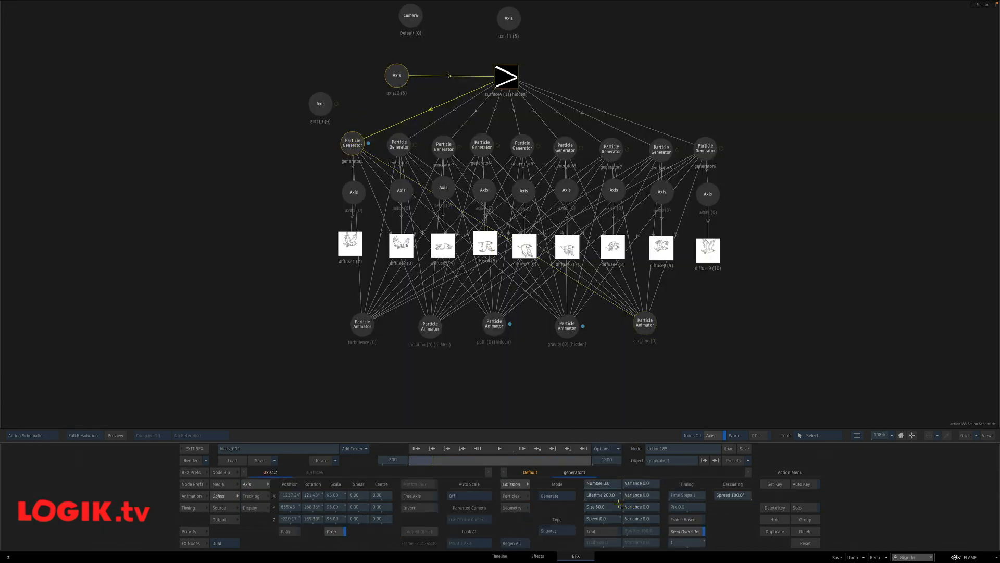
pyautogui.press('F10')
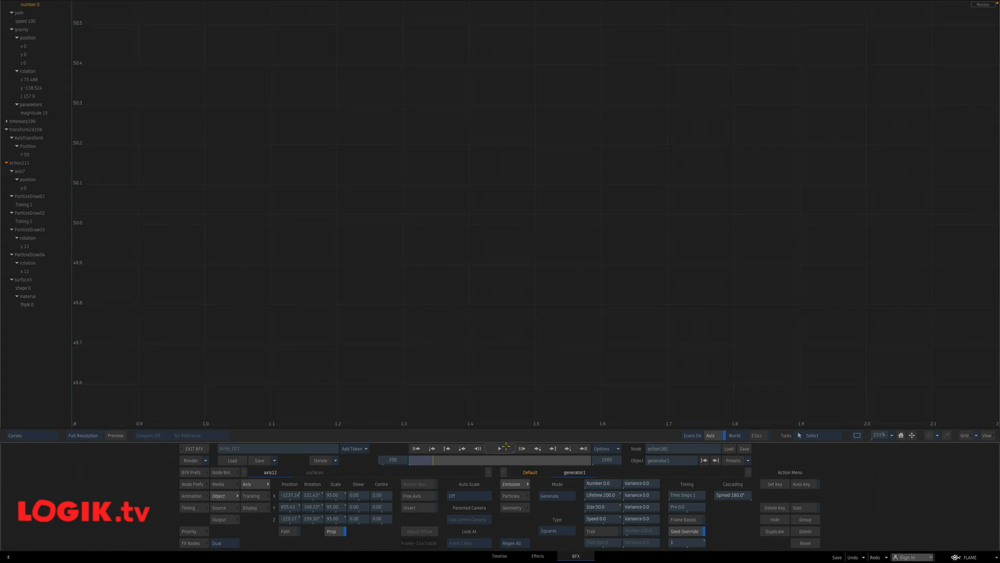
pyautogui.press('F1')
pyautogui.click(521, 448)
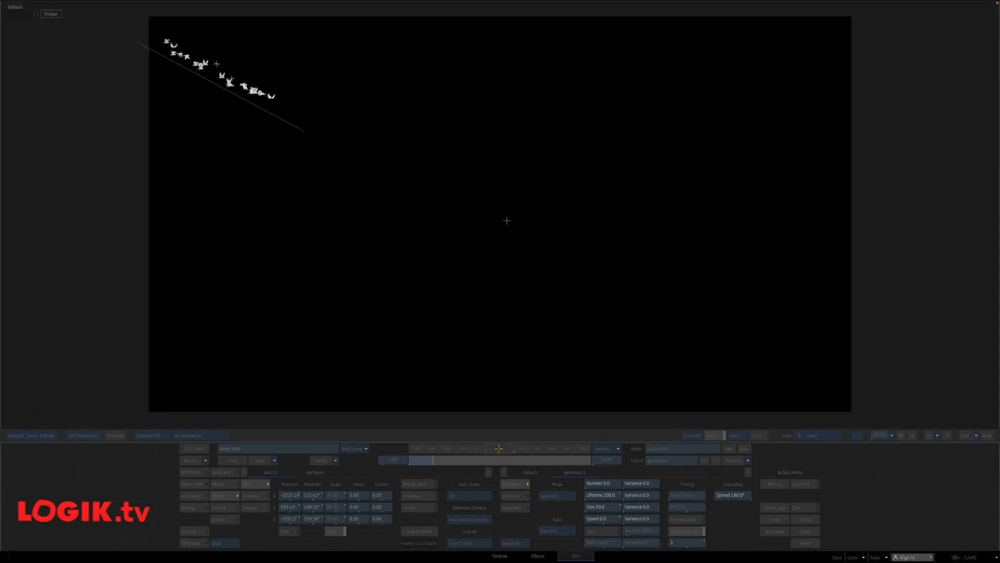
# - Set generator1's particle Lifetime to 1500, and return to the first frame
pyautogui.click(605, 495)
pyautogui.doubleClick(593, 483)
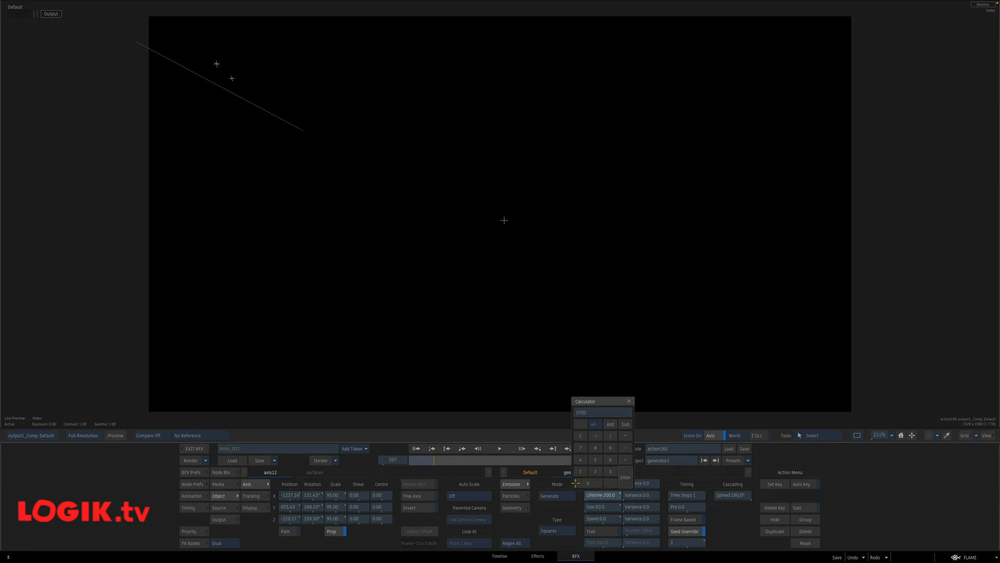
pyautogui.press('Return')
pyautogui.click(411, 448)
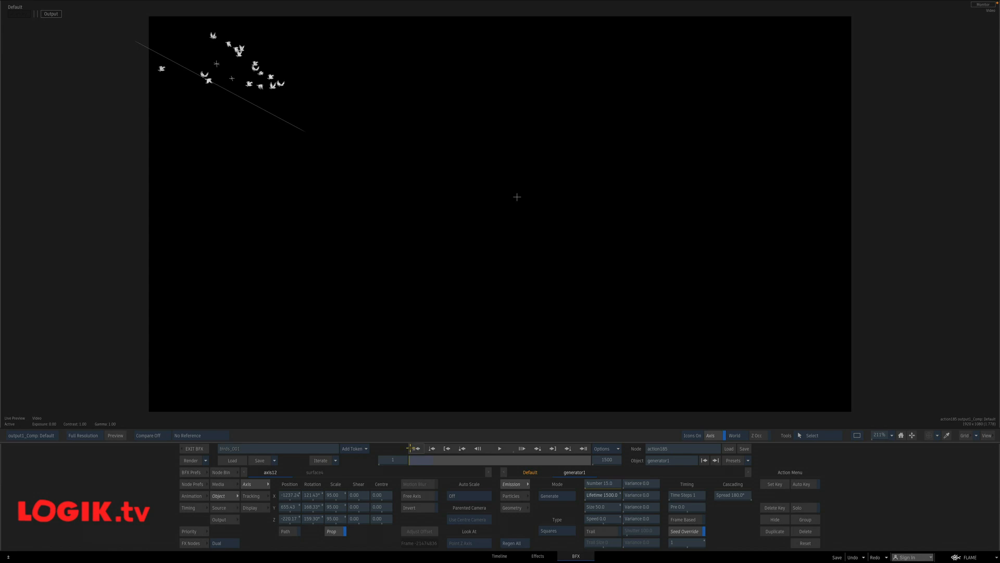
# - Play the flock from the first frame in the result view while moving and rotating the acc_line animator to steer the birds
pyautogui.click(502, 448)
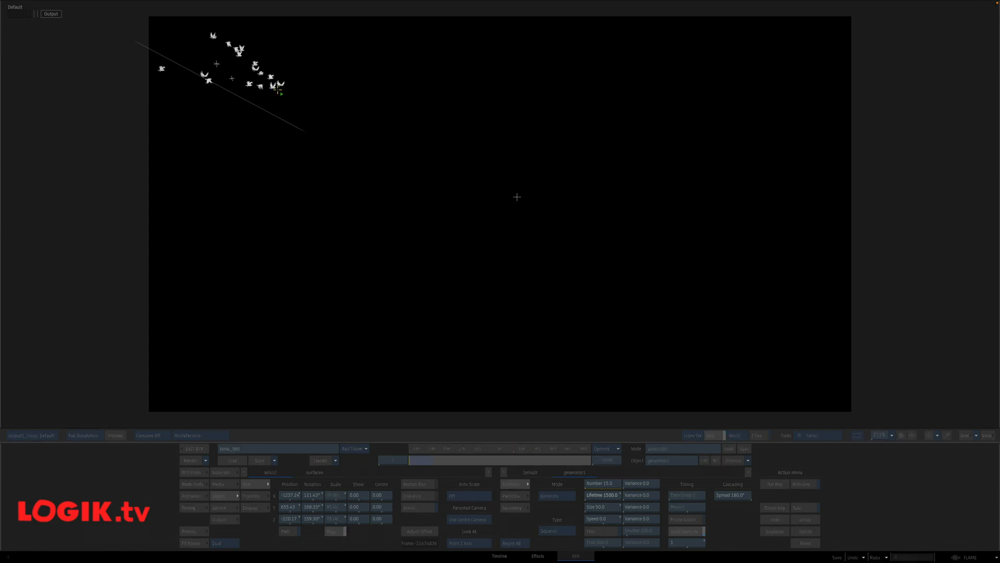
pyautogui.press('F4')
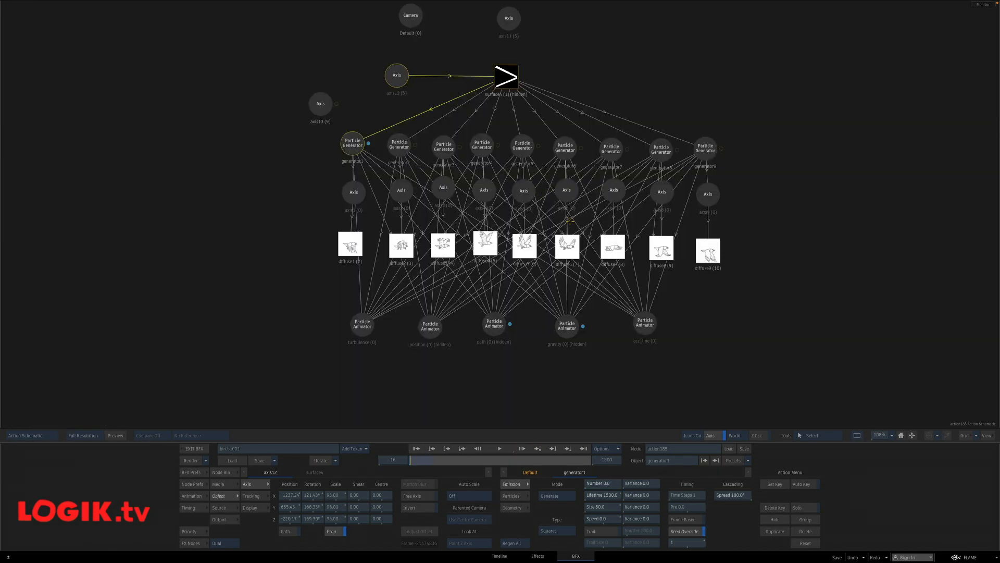
pyautogui.click(650, 322)
pyautogui.press('F9')
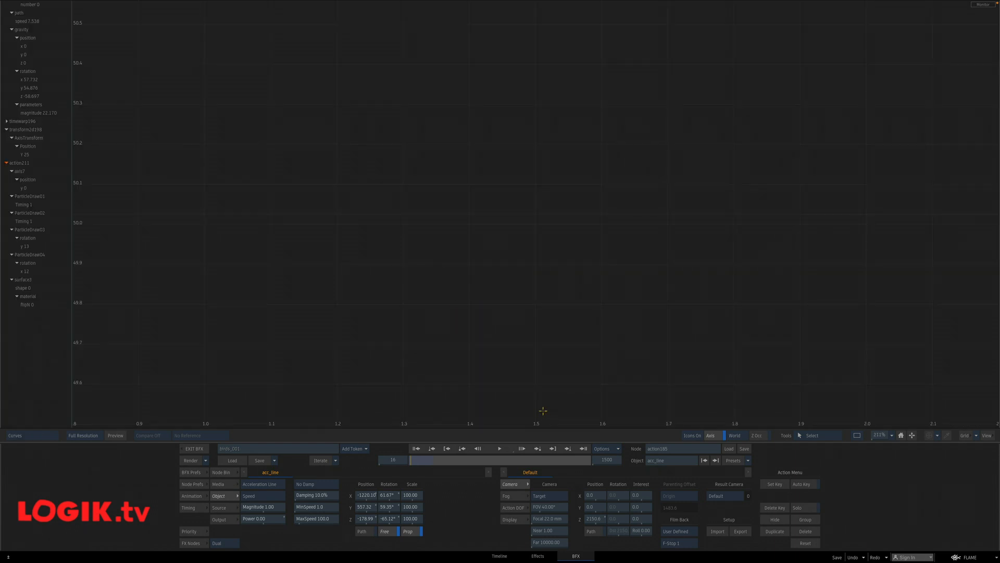
pyautogui.press('F1')
pyautogui.click(416, 449)
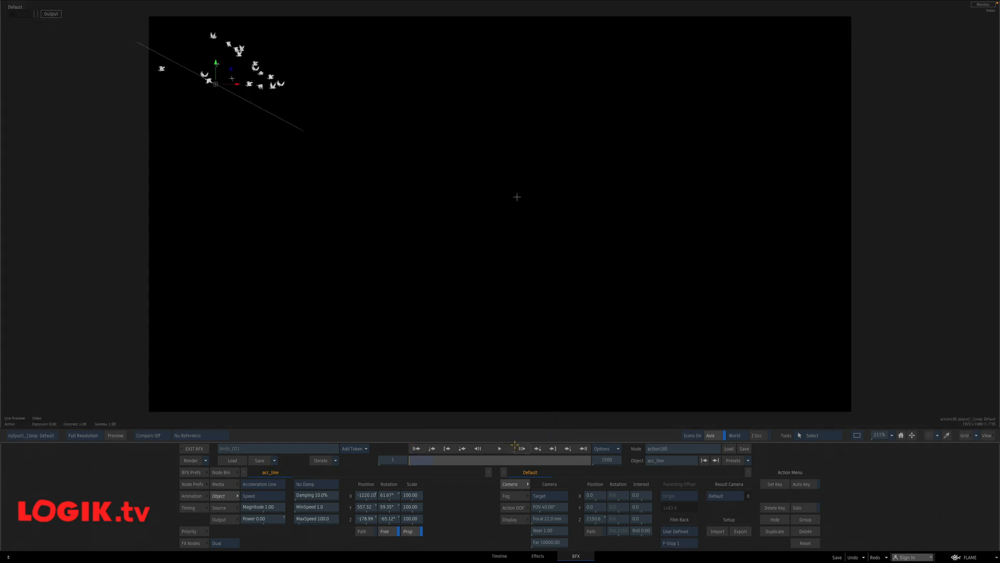
pyautogui.press('space')
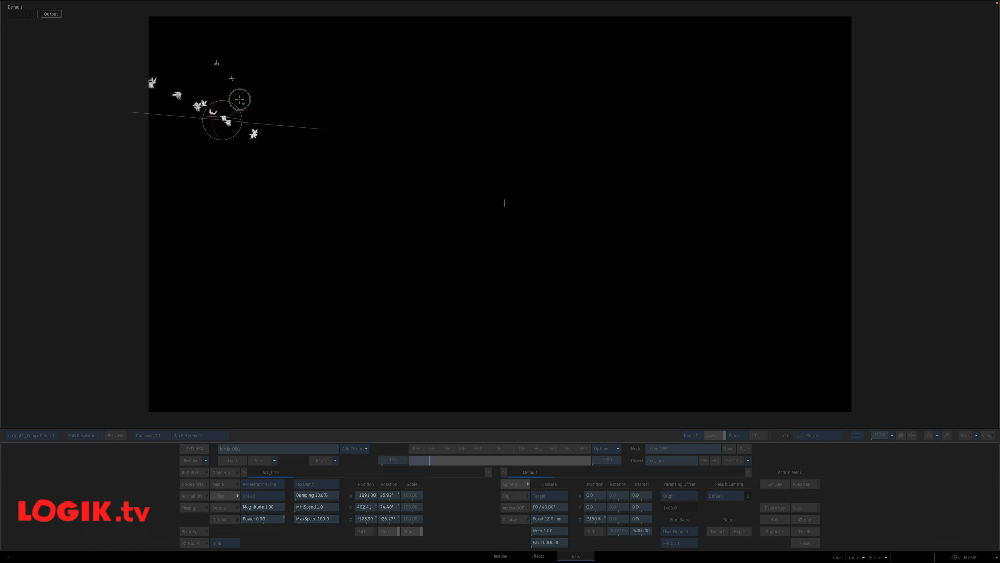
pyautogui.moveTo(236, 90); pyautogui.dragTo(237, 102)
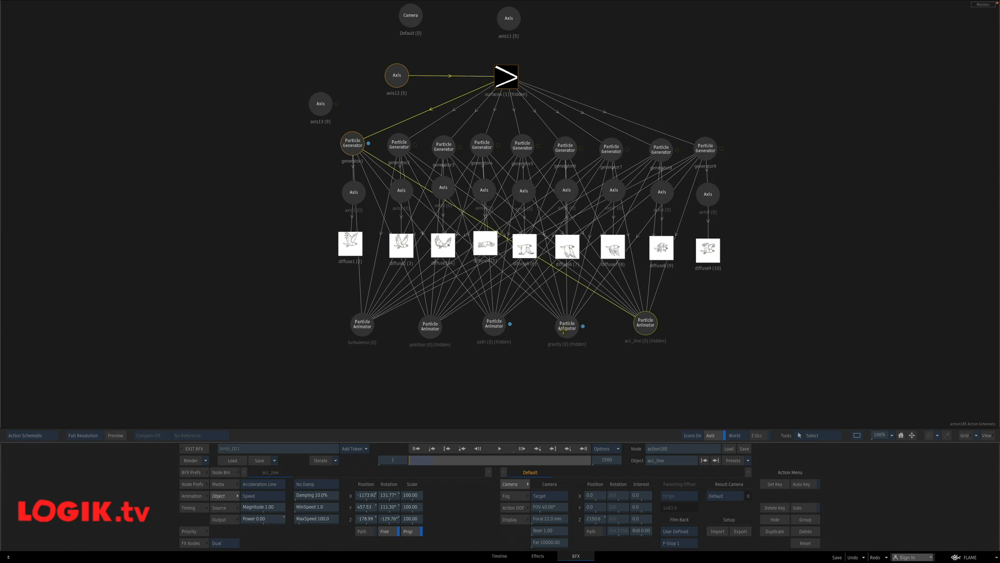
# - Activate the gravity animator in place of acc_line, and play the flock from the first frame in the result view
pyautogui.click(566, 329)
pyautogui.moveTo(567, 330); pyautogui.dragTo(568, 329)
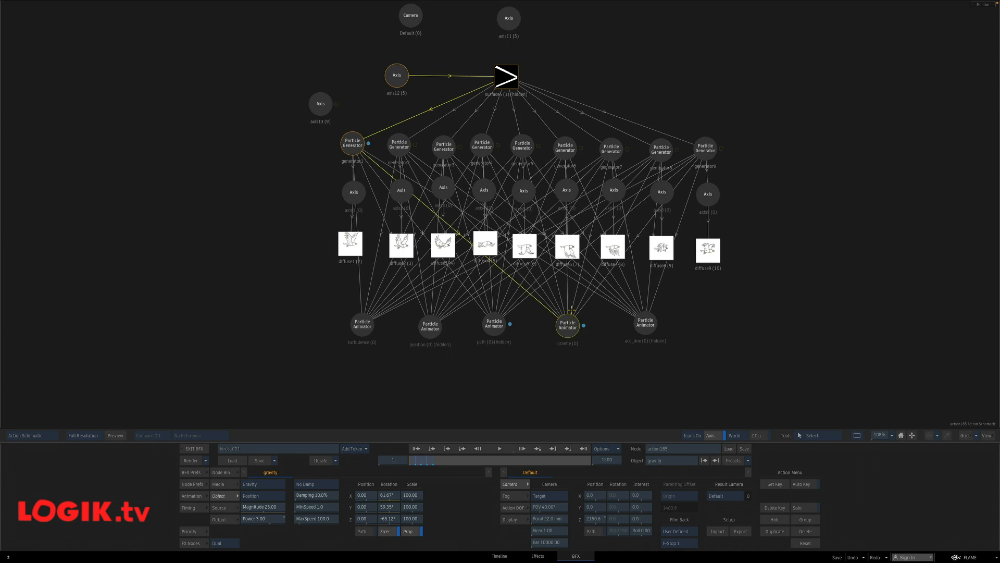
pyautogui.press('F1')
pyautogui.click(498, 449)
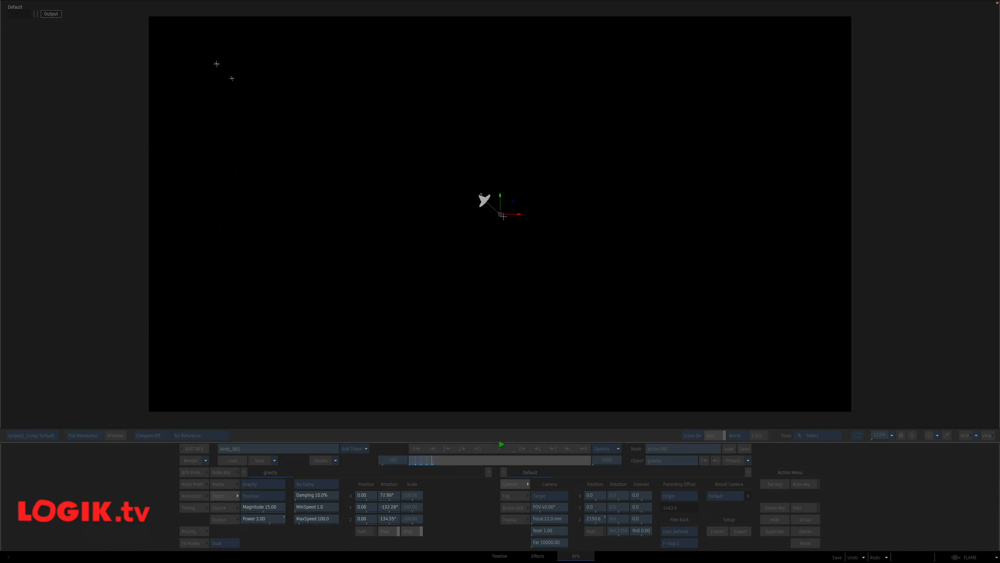
pyautogui.click(500, 447)
pyautogui.click(417, 448)
pyautogui.click(500, 448)
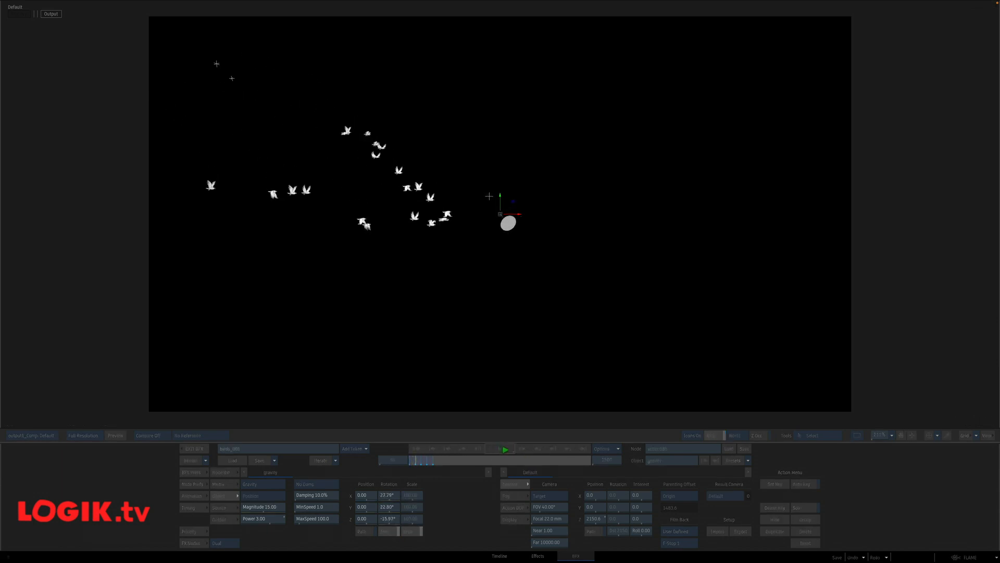
pyautogui.click(416, 457)
pyautogui.click(417, 448)
# - Open the Action node that builds the 3D bird, and play its wing-flapping animation from the first frame
pyautogui.press('Escape')
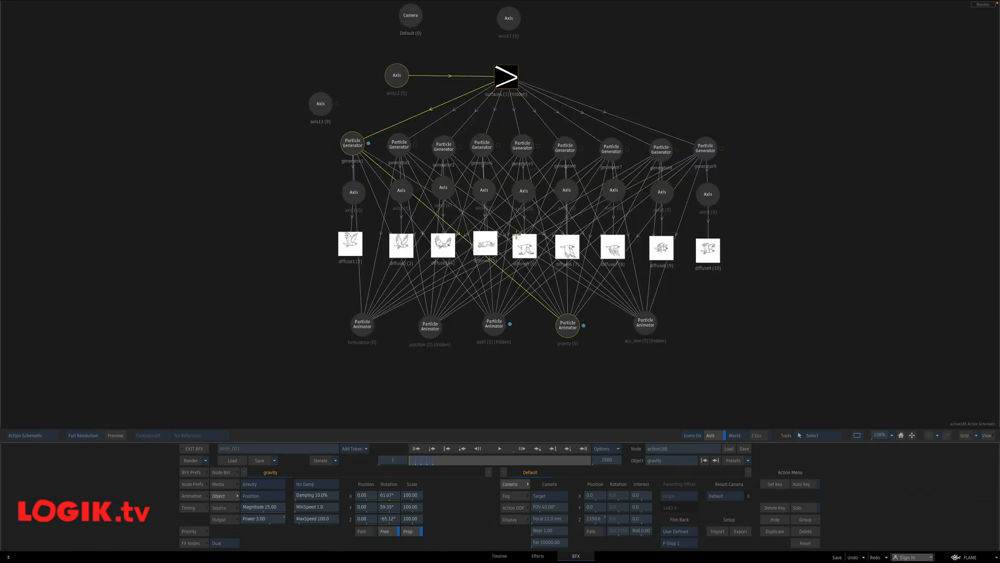
pyautogui.press('Escape')
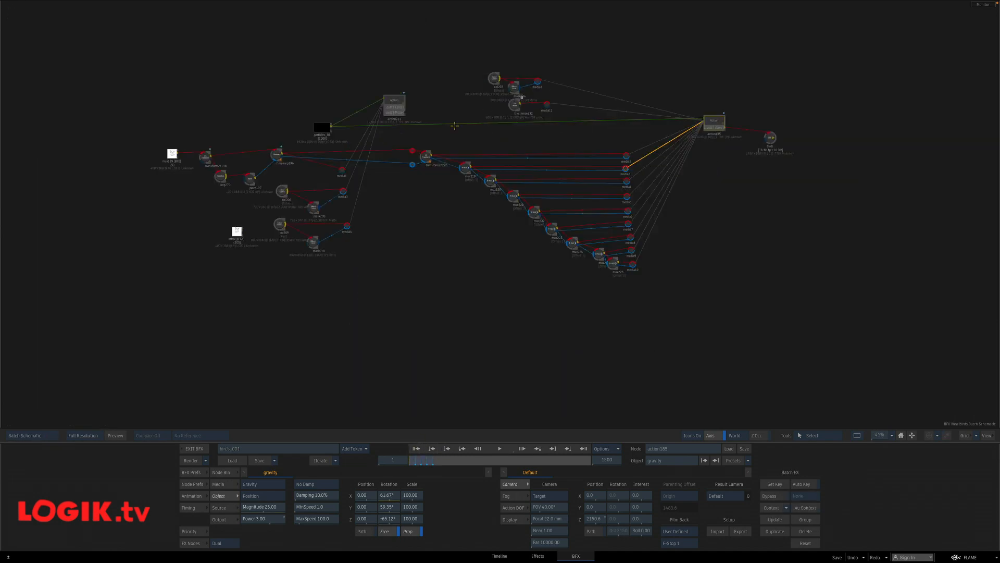
pyautogui.doubleClick(395, 100)
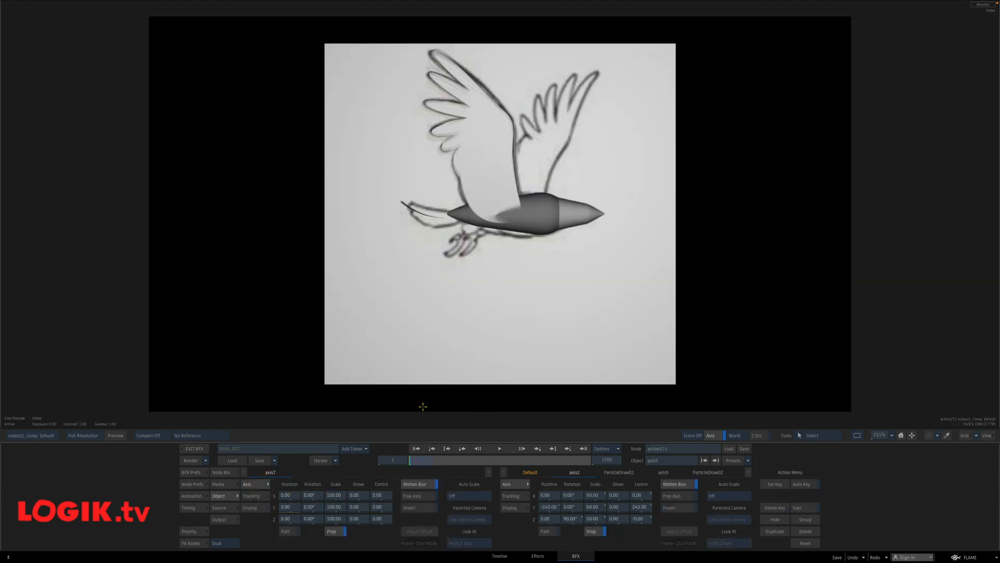
pyautogui.click(499, 449)
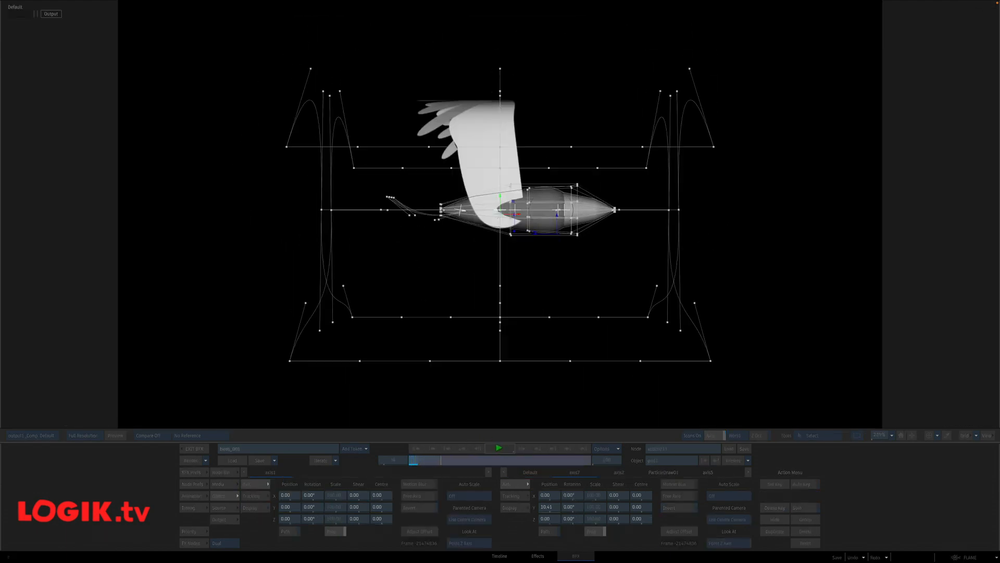
pyautogui.click(500, 448)
pyautogui.click(415, 448)
pyautogui.press('Escape')
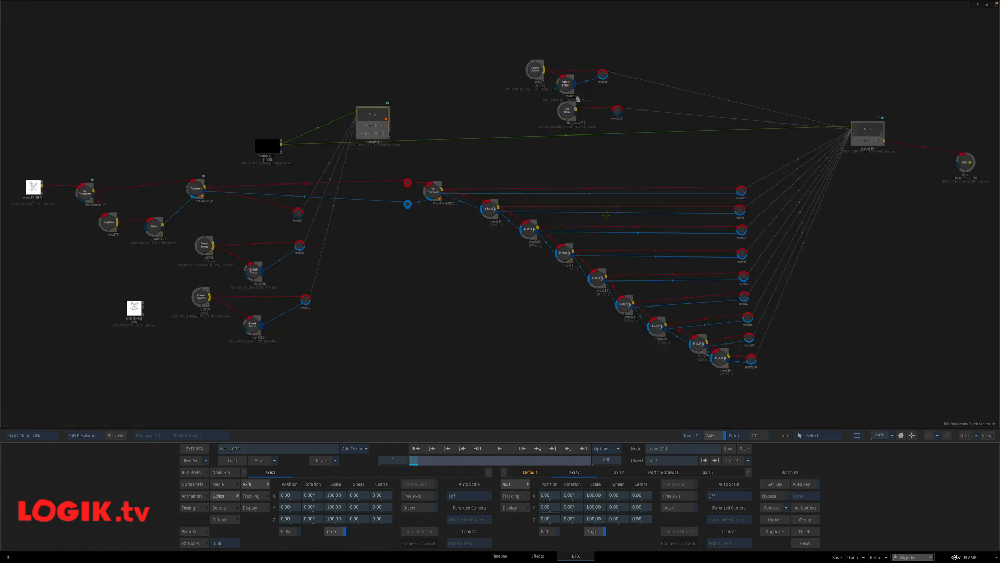
# - Return to the flock's Action, select the gravity animator, and examine its rotation in the result view
pyautogui.click(864, 128)
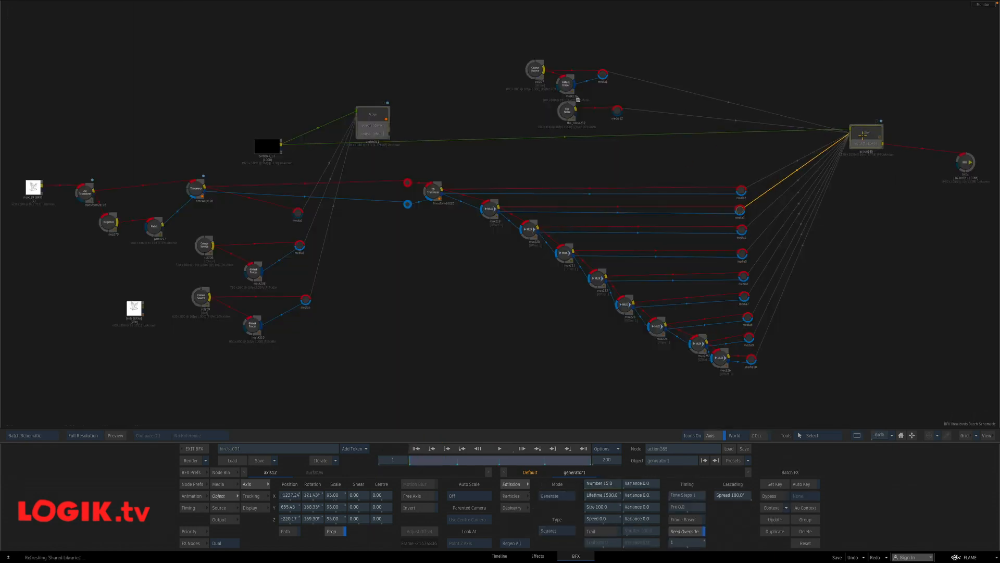
pyautogui.press('Escape')
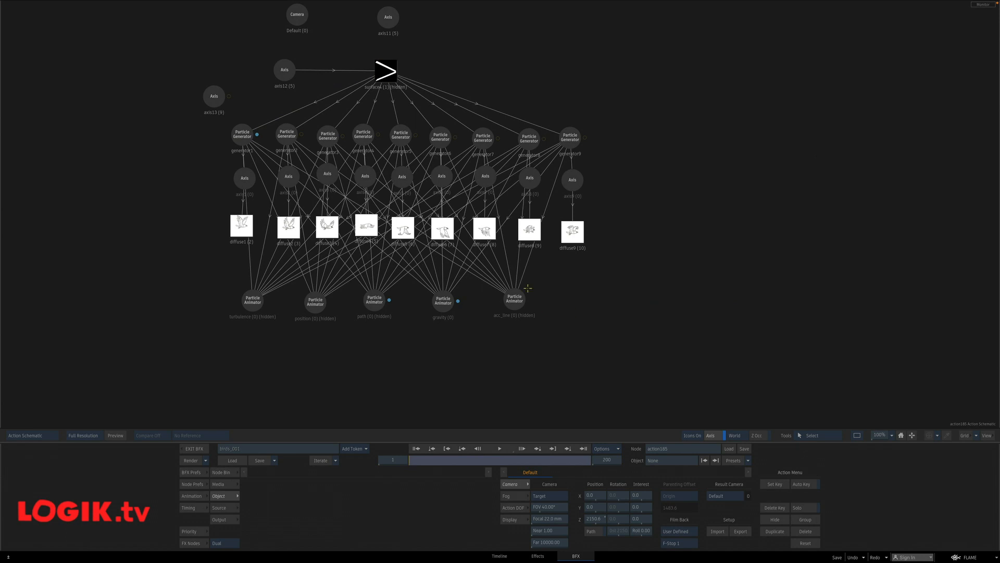
pyautogui.click(443, 302)
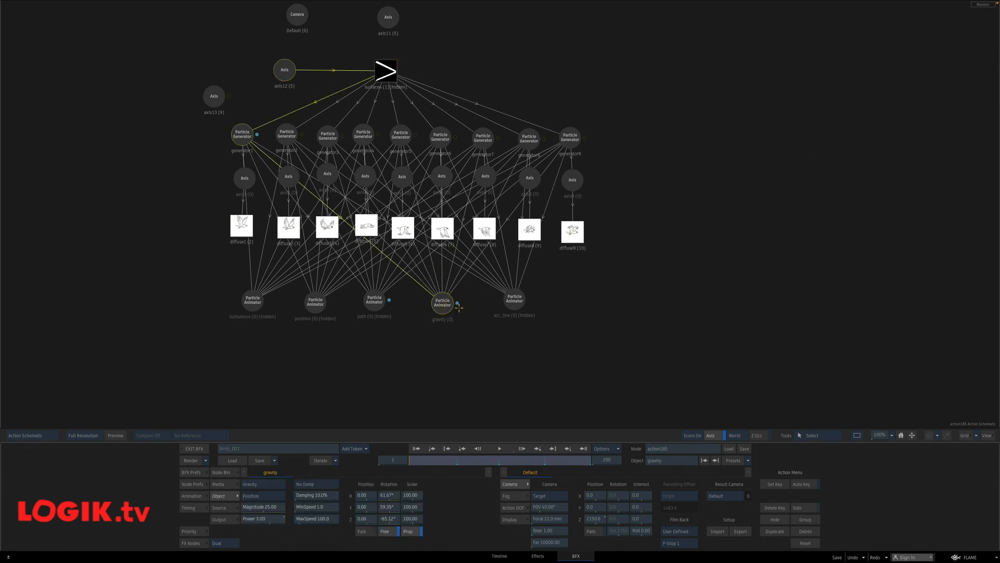
pyautogui.press('F4')
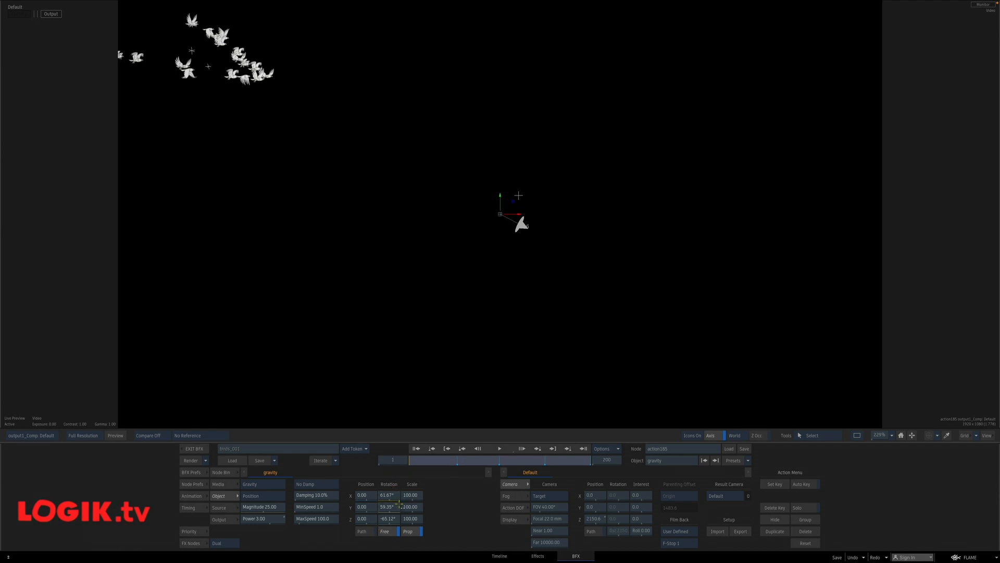
pyautogui.press('Escape')
# - Parent axis1 of the 3D bird to axis12 in the bird's Action schematic
pyautogui.doubleClick(373, 117)
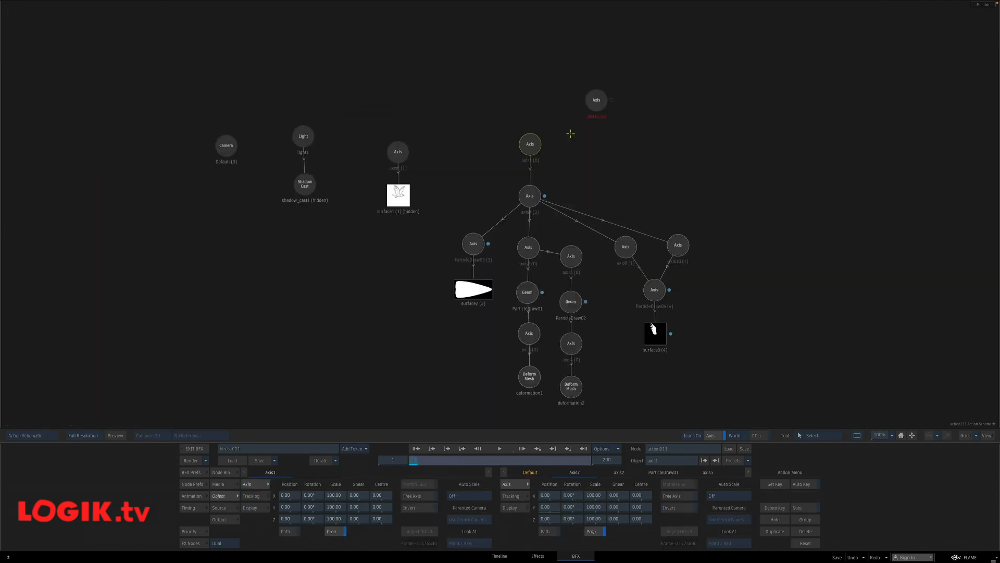
pyautogui.click(592, 104)
pyautogui.moveTo(592, 108)
pyautogui.mouseDown()
pyautogui.moveTo(532, 147)
pyautogui.moveTo(589, 99)
pyautogui.moveTo(583, 105)
pyautogui.mouseUp()
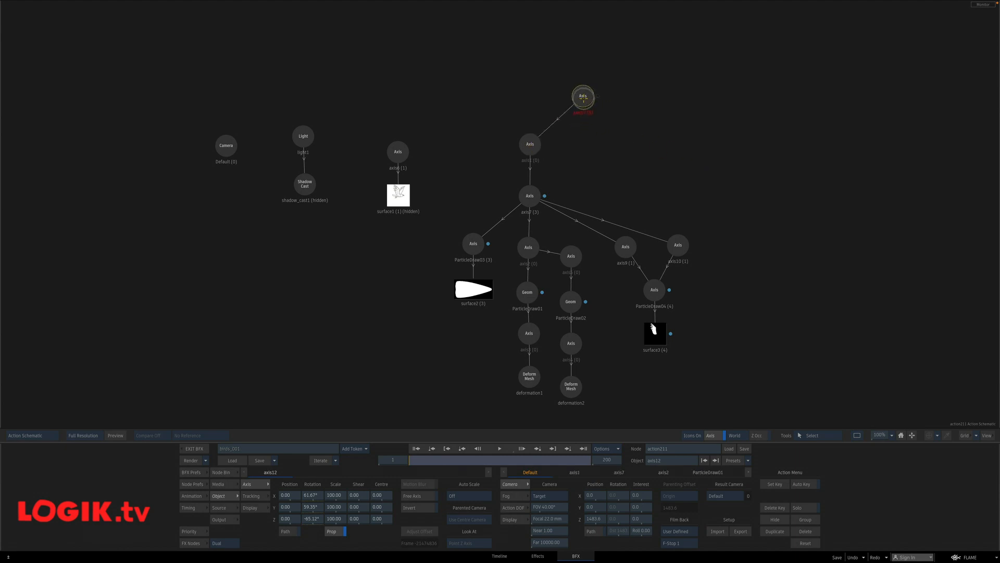
# - Set the Y rotation of the bird's axis1 to -90, and return to the batch schematic
pyautogui.click(530, 145)
pyautogui.press('F4')
pyautogui.click(313, 505)
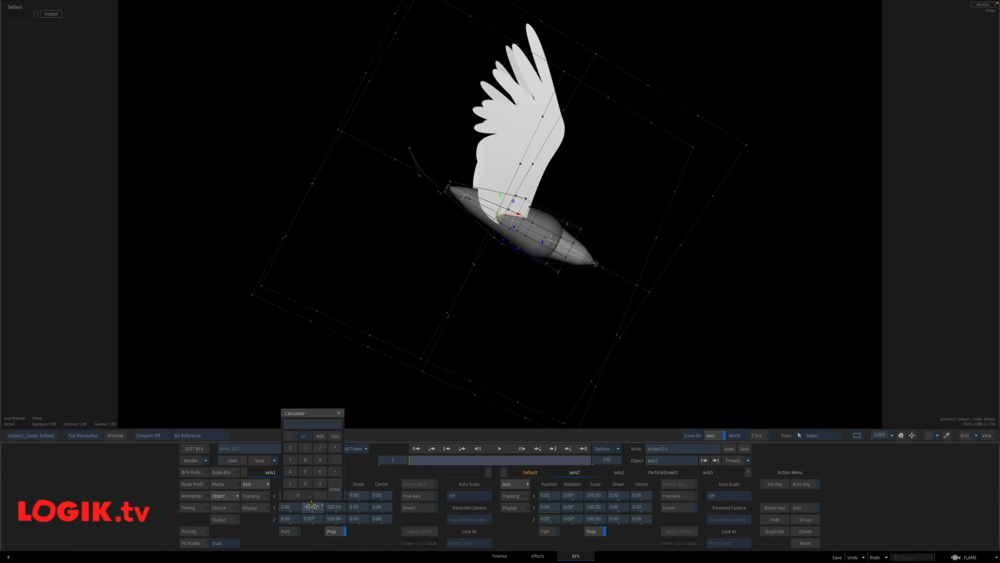
pyautogui.write('-90')
pyautogui.press('Return')
pyautogui.press('Escape')
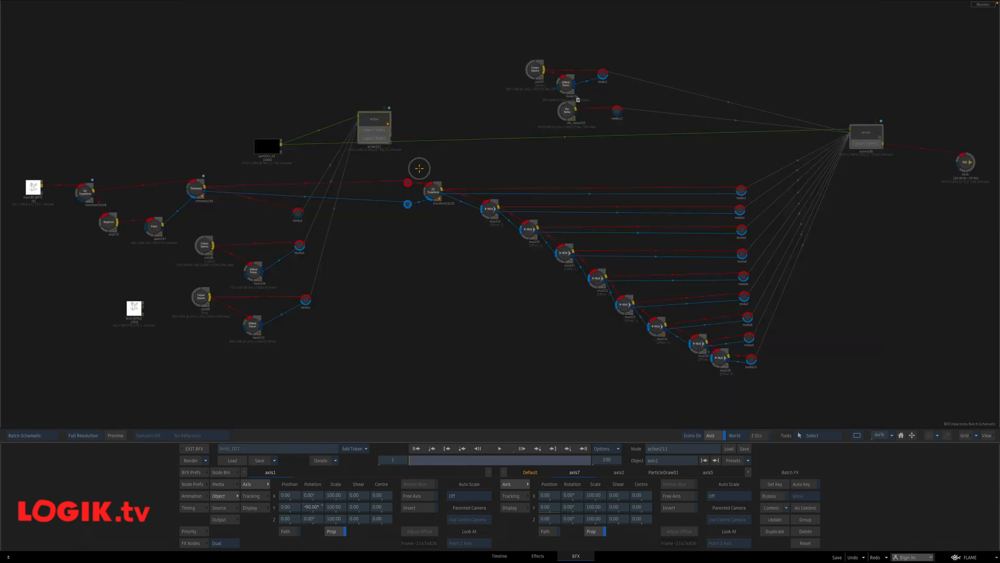
# - Feed the bird Action's output into the 2D Transform node, and set its canvas resolution to 400 x 400
pyautogui.moveTo(431, 190); pyautogui.dragTo(417, 136)
pyautogui.press('F4')
pyautogui.click(702, 543)
pyautogui.write('40')
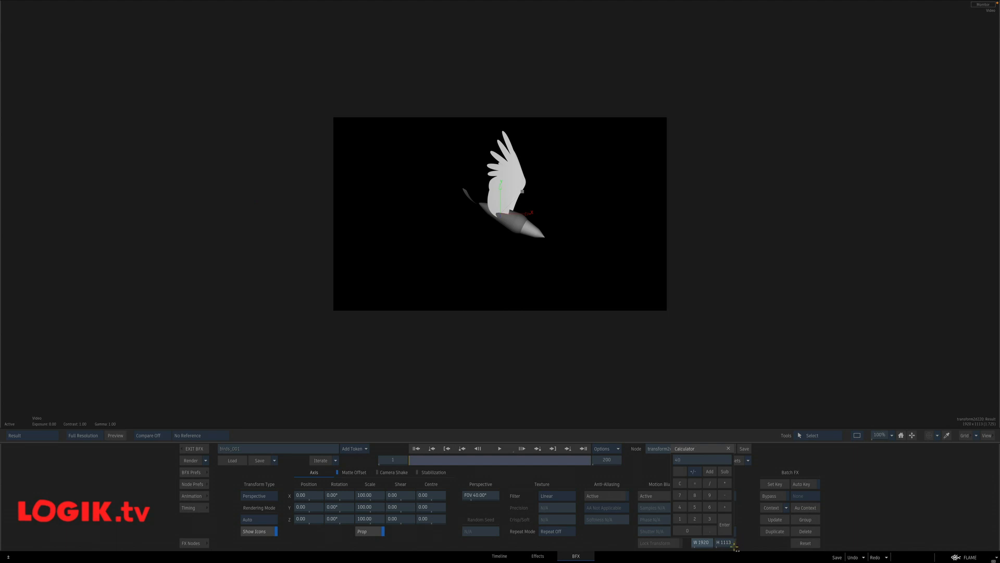
pyautogui.write('0')
pyautogui.press('Return')
pyautogui.click(724, 542)
pyautogui.write('400')
pyautogui.press('Return')
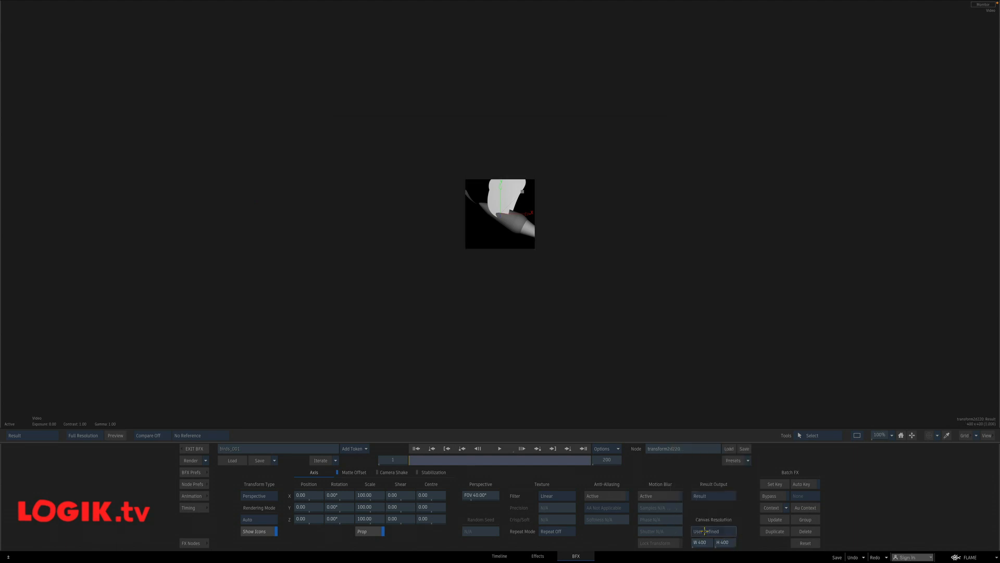
# - Reduce the bird's proportional scale to 40 in the 2D Transform node
pyautogui.click(371, 508)
pyautogui.write('50')
pyautogui.press('Return')
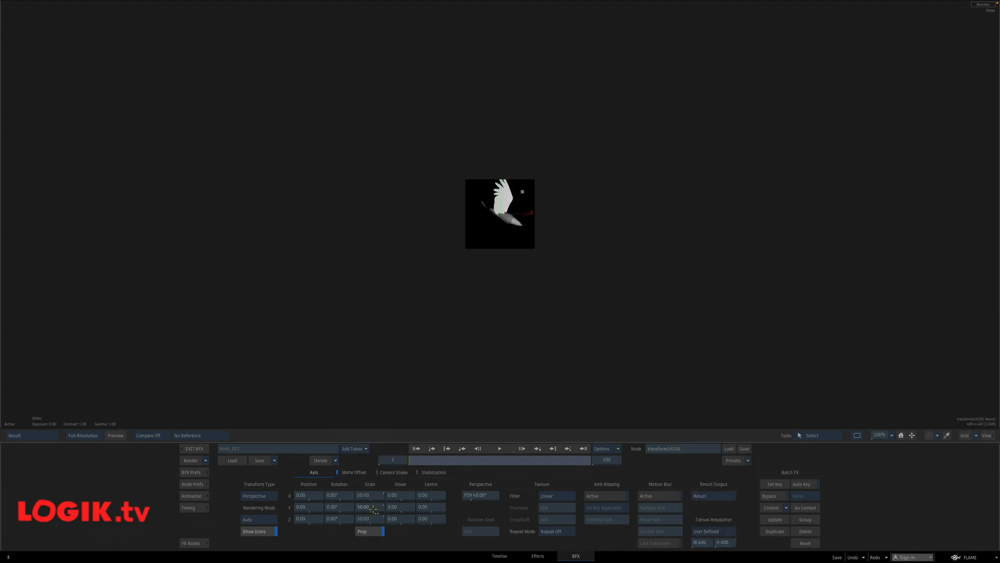
pyautogui.moveTo(373, 507); pyautogui.dragTo(368, 507)
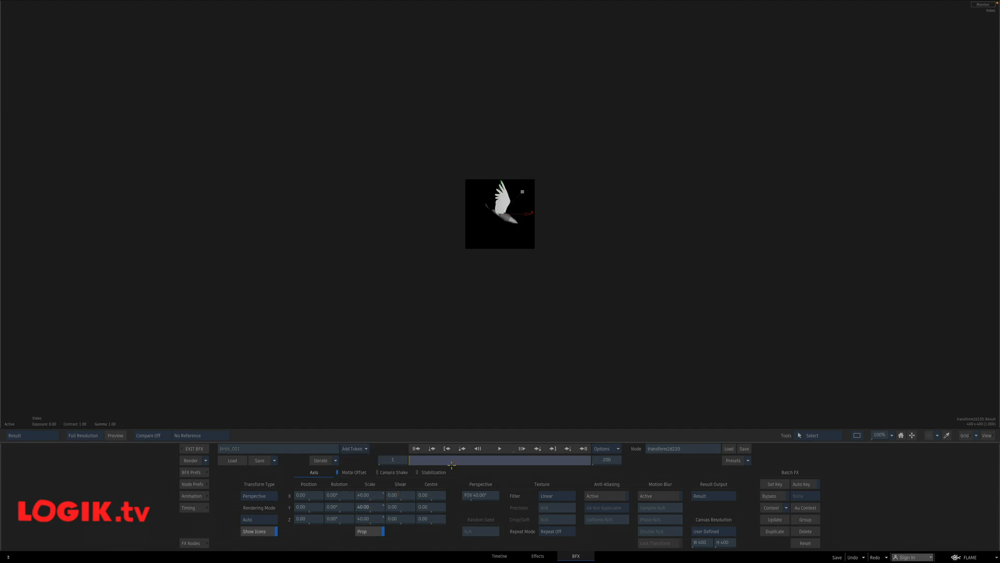
# - Play the scaled bird's animation in the 2D Transform result, and return to the first frame
pyautogui.click(494, 448)
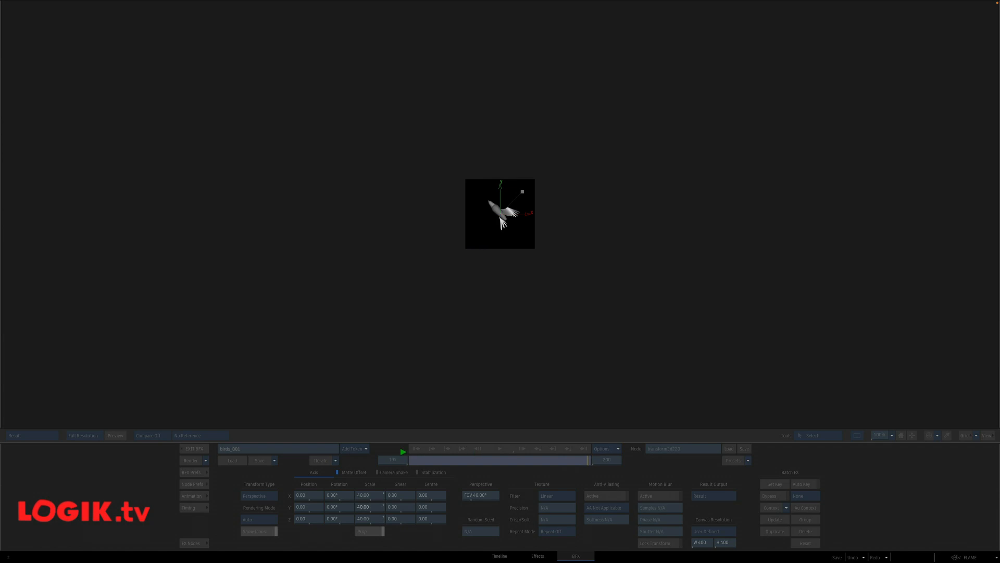
pyautogui.click(418, 449)
pyautogui.press('Escape')
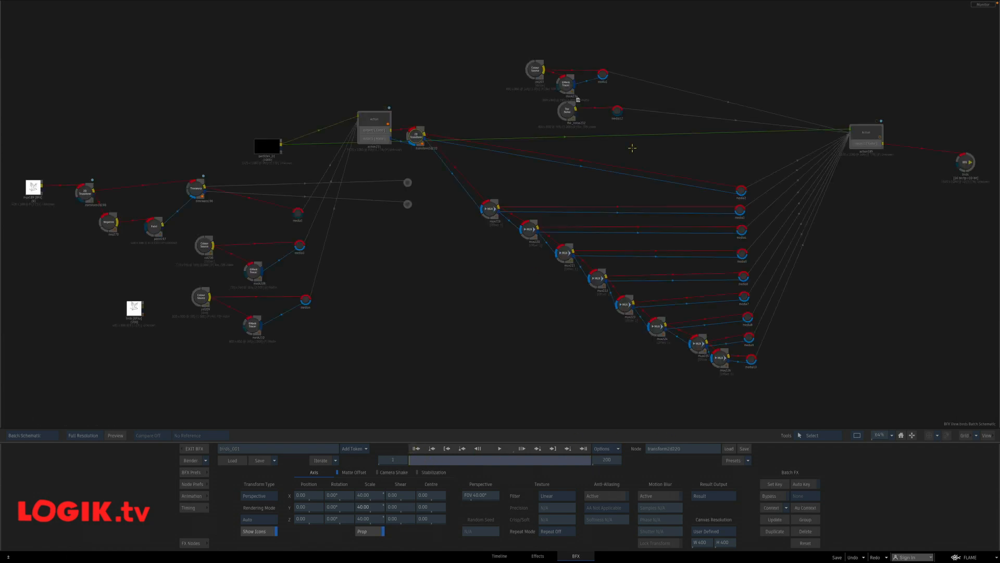
# - Open the flock's Action, check the diffuse maps with the 3D bird, select the gravity animator, and play the flock
pyautogui.doubleClick(863, 137)
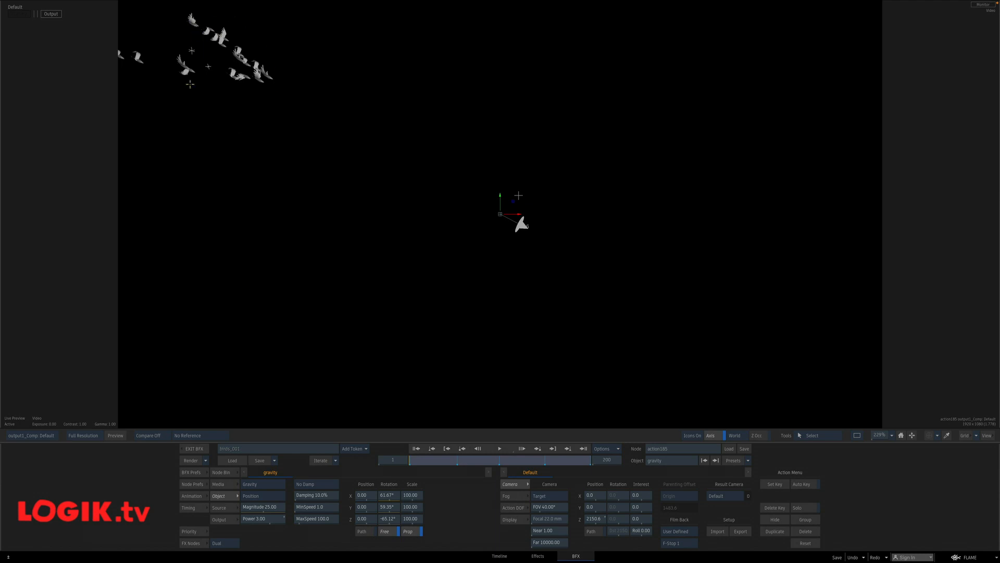
pyautogui.press('`')
pyautogui.click(248, 225)
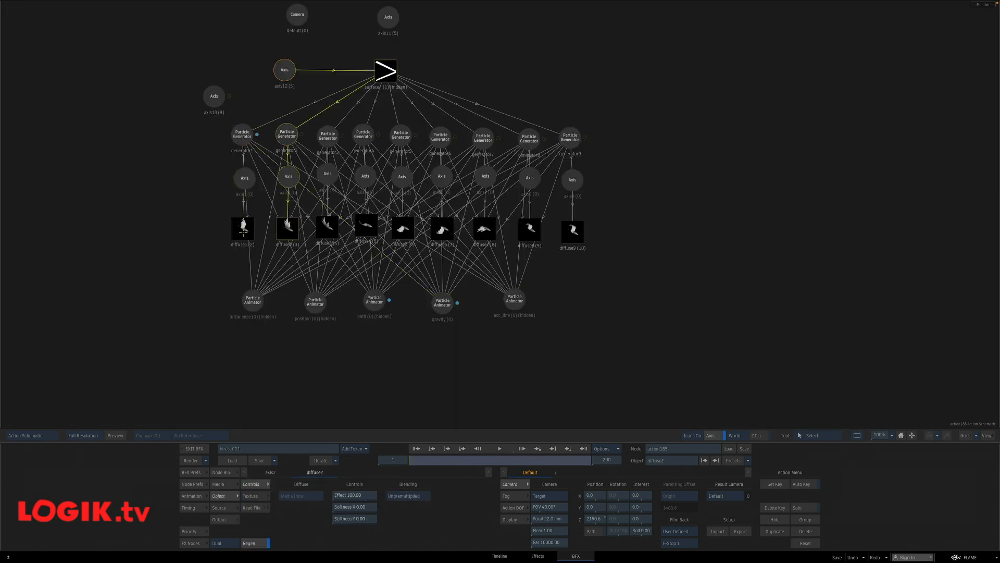
pyautogui.moveTo(240, 228); pyautogui.dragTo(240, 224)
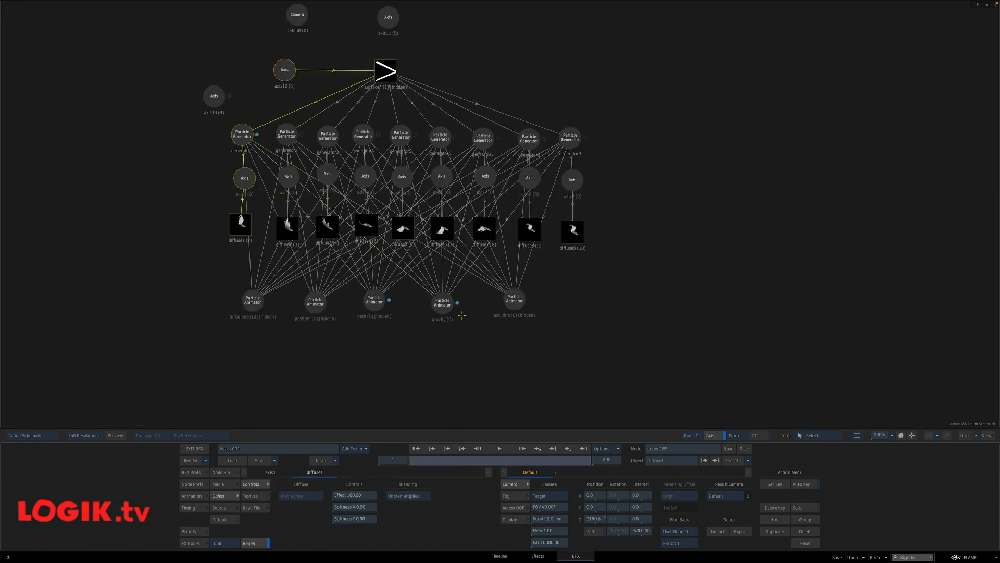
pyautogui.click(443, 305)
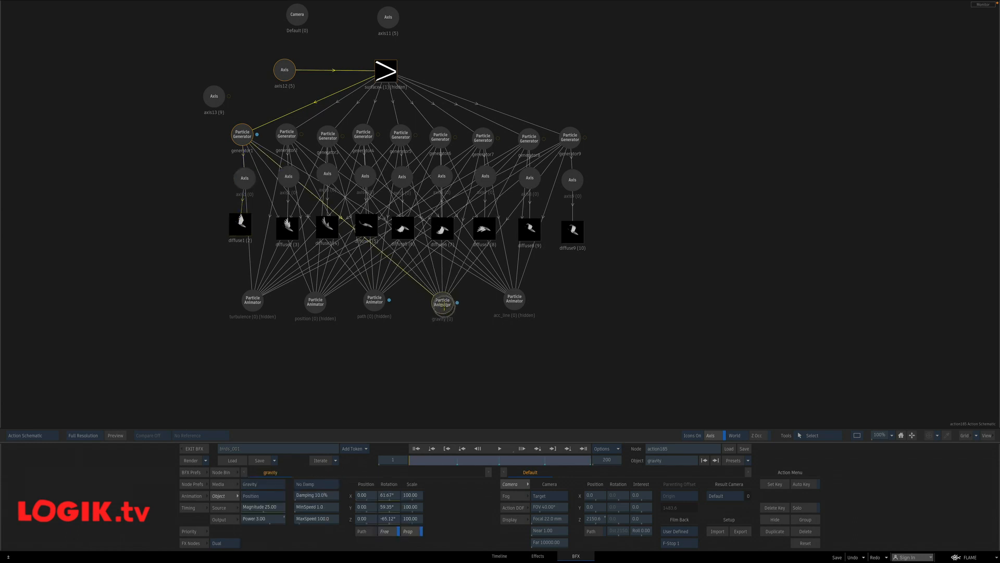
pyautogui.press('`')
pyautogui.click(500, 448)
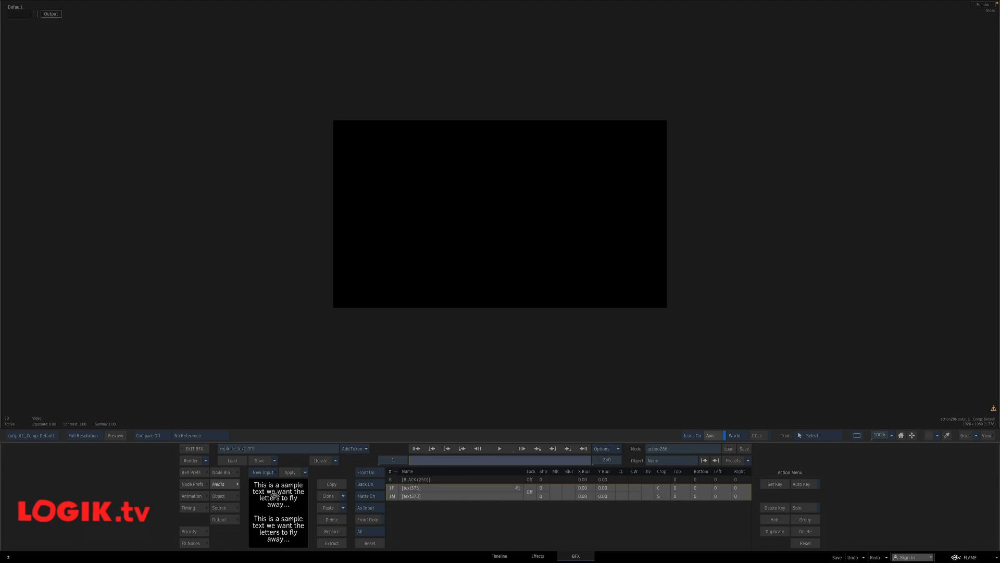
# - Add the sample text media as a surface in the text setup's Action, and show the surface's settings in the schematic
pyautogui.doubleClick(276, 494)
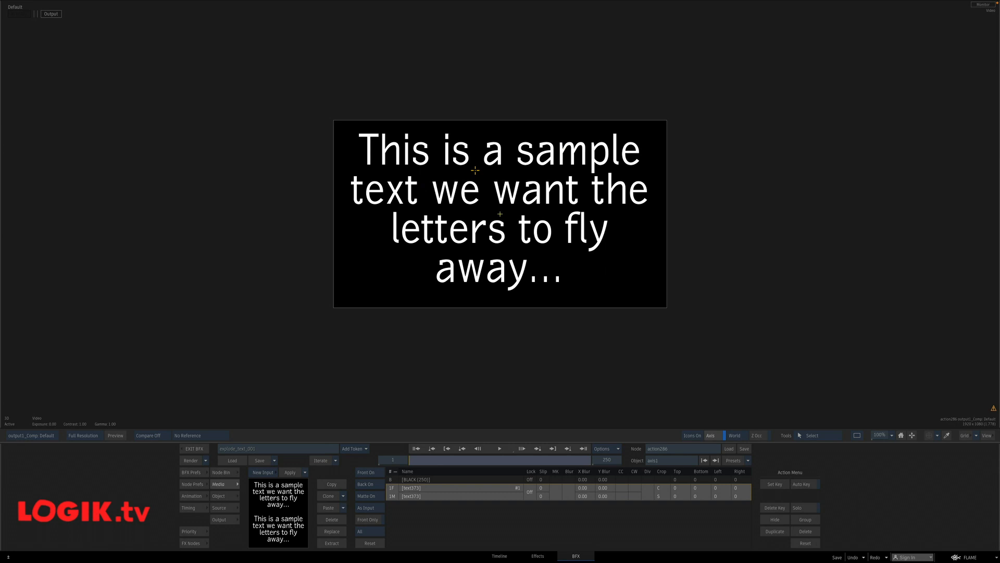
pyautogui.press('Escape')
pyautogui.moveTo(507, 257); pyautogui.dragTo(466, 191)
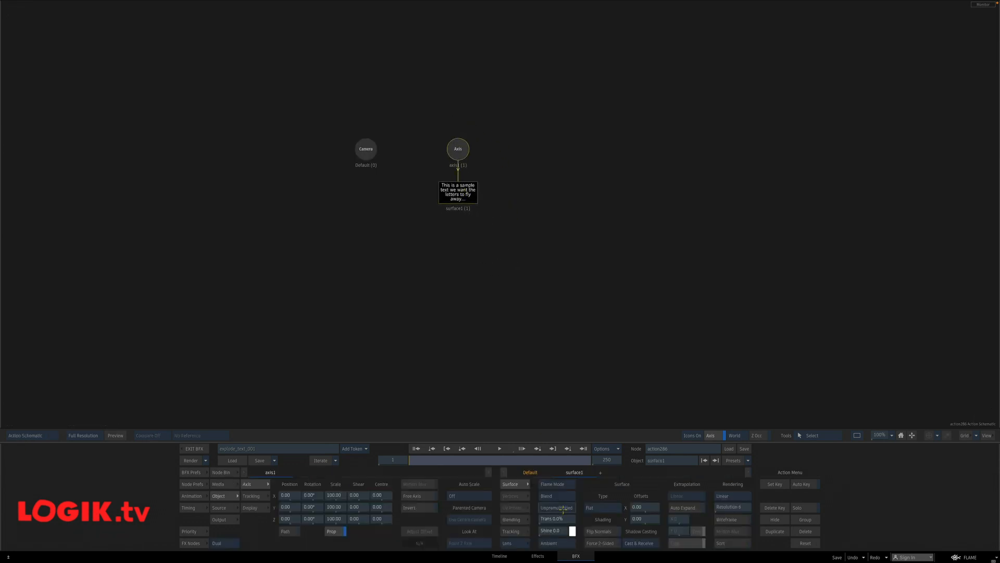
# - Add a Particle Generator under the sample text surface and show its emission settings alongside the result
pyautogui.press('`')
pyautogui.press('p')
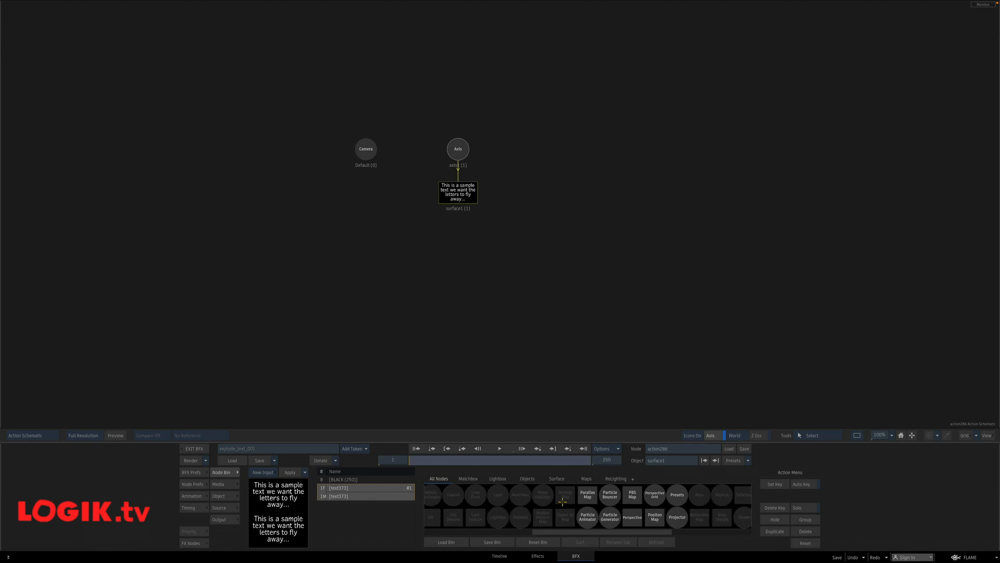
pyautogui.click(609, 514)
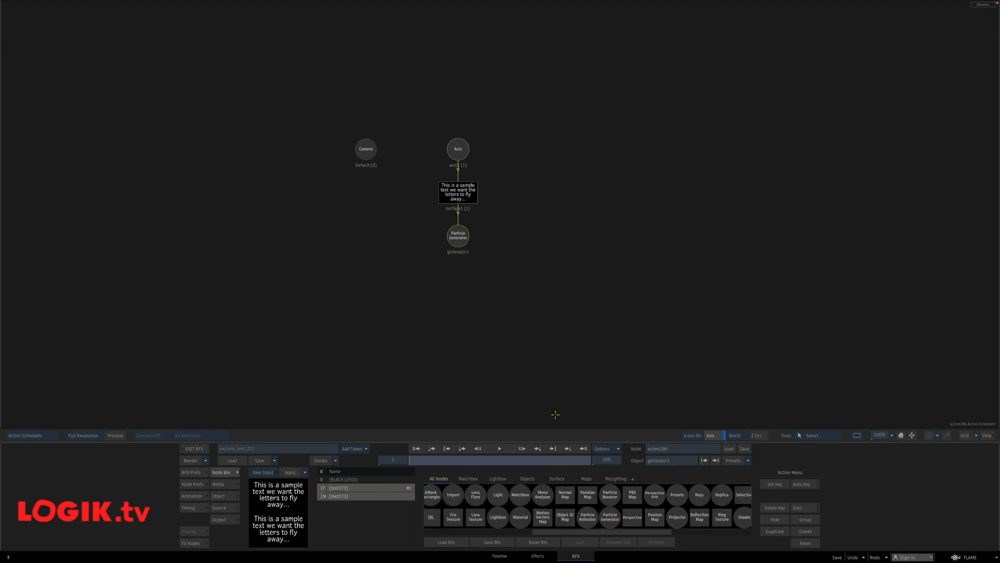
pyautogui.press('F4')
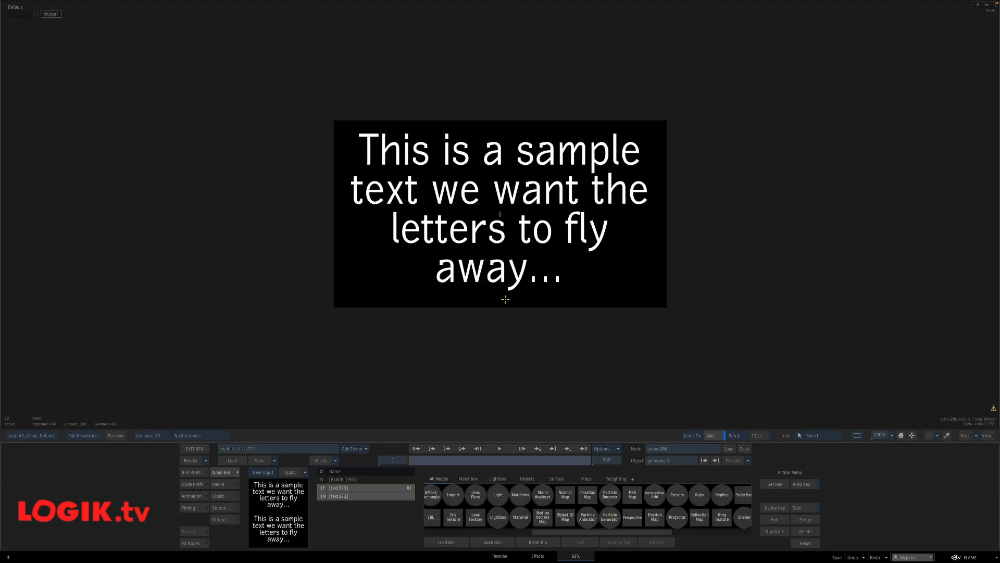
pyautogui.press('F4')
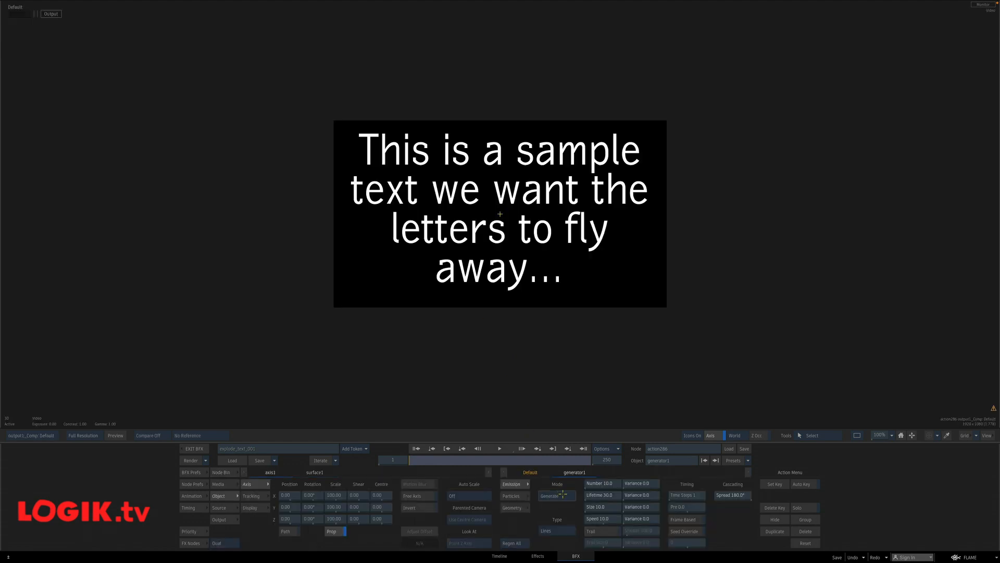
# - Set the generator's mode to Explode and its type to Polygons, and play the result
pyautogui.click(563, 496)
pyautogui.click(562, 530)
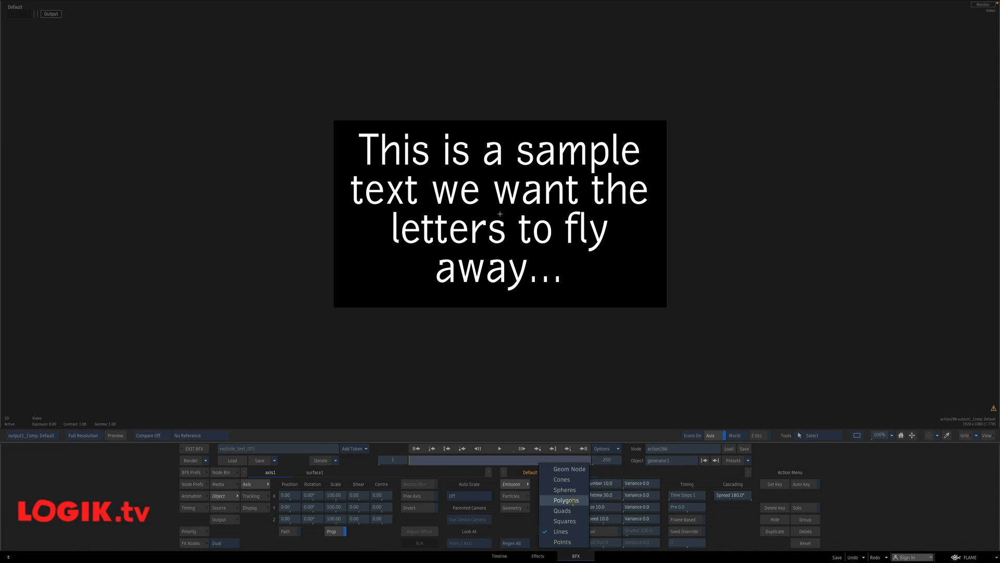
pyautogui.click(573, 501)
pyautogui.click(500, 449)
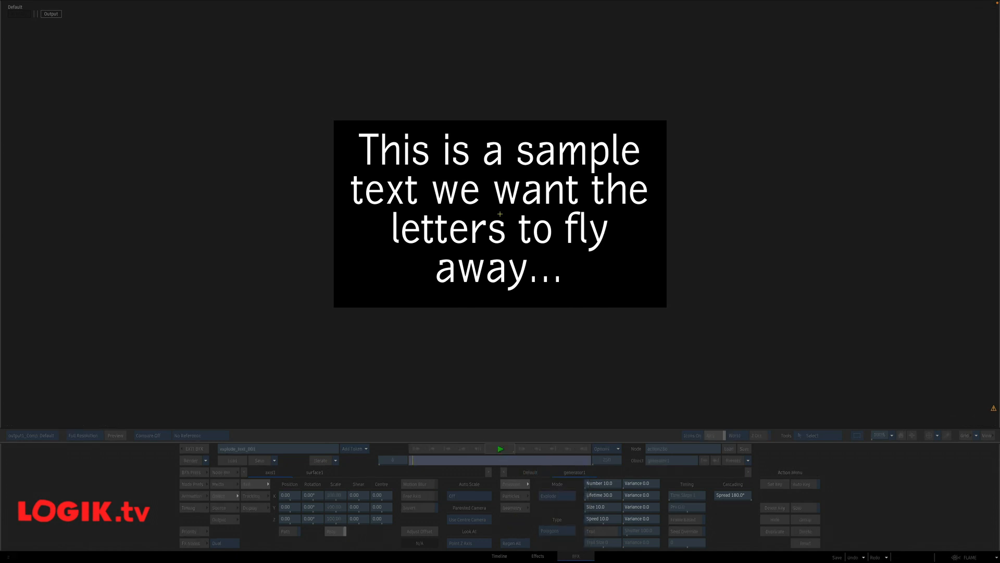
pyautogui.click(501, 419)
pyautogui.click(416, 449)
pyautogui.press('Escape')
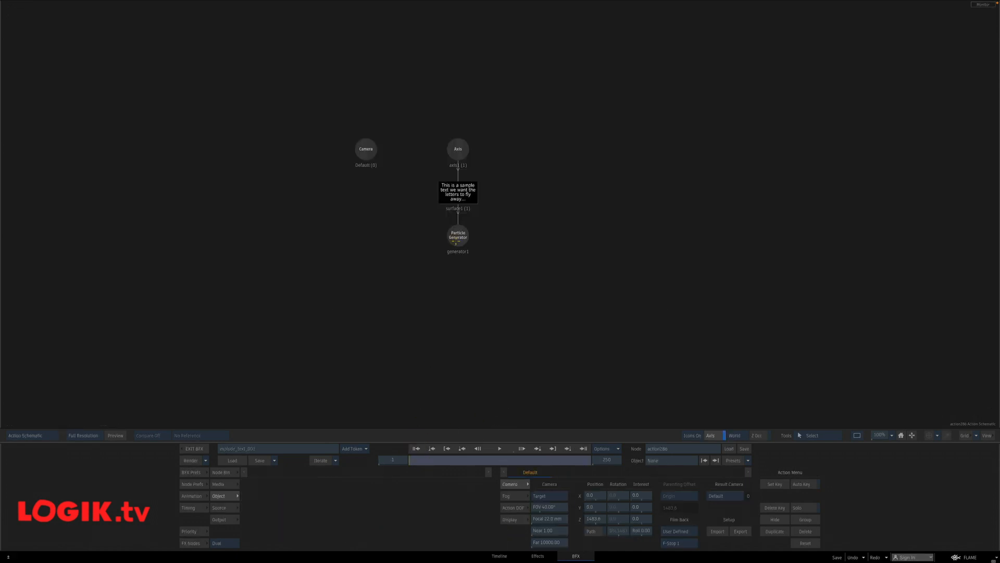
# - Attach a diffuse map of the text media to the particle generator, and move its axis beside the generator
pyautogui.click(458, 235)
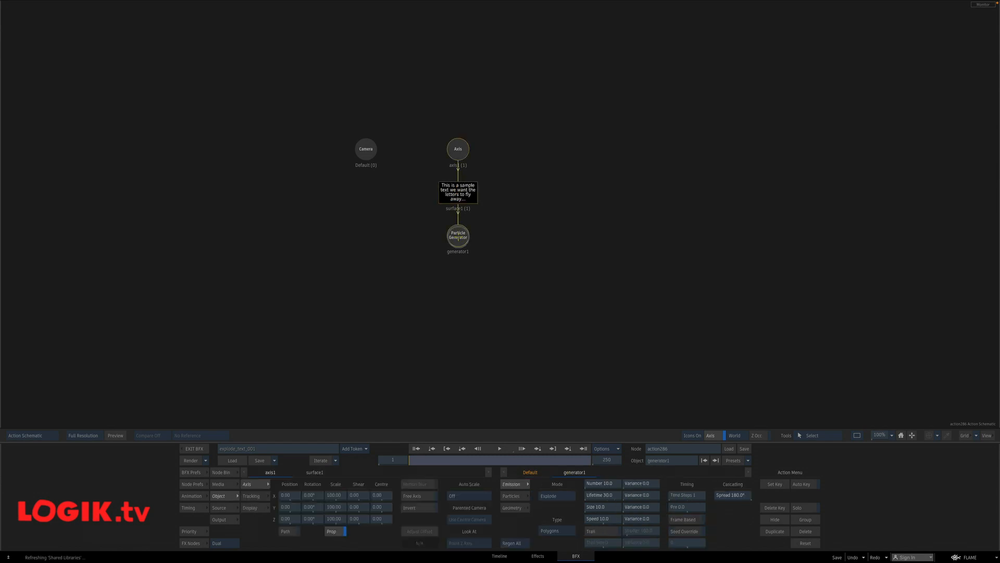
pyautogui.moveTo(513, 562)
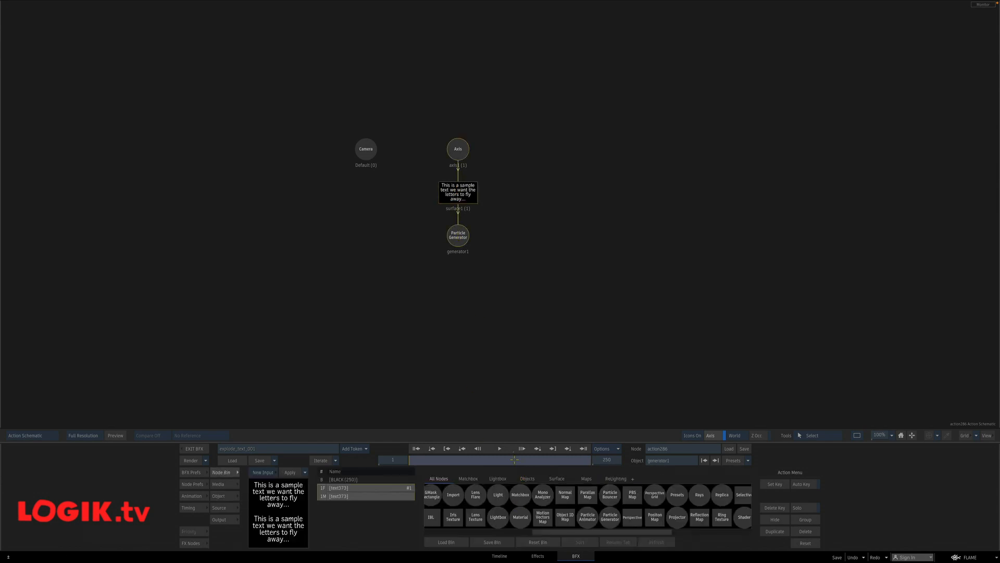
pyautogui.press('d')
pyautogui.click(570, 516)
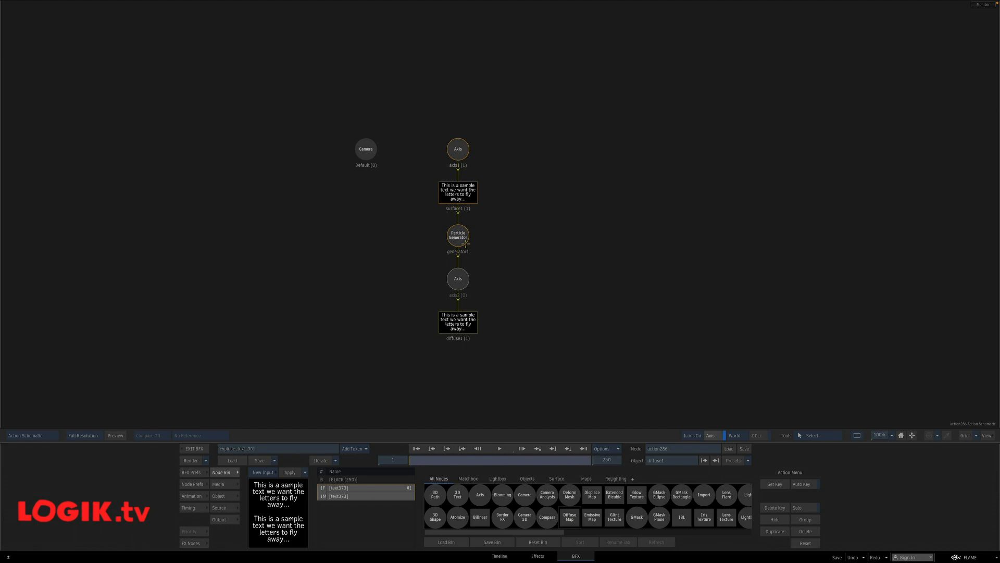
pyautogui.moveTo(458, 279); pyautogui.dragTo(400, 235)
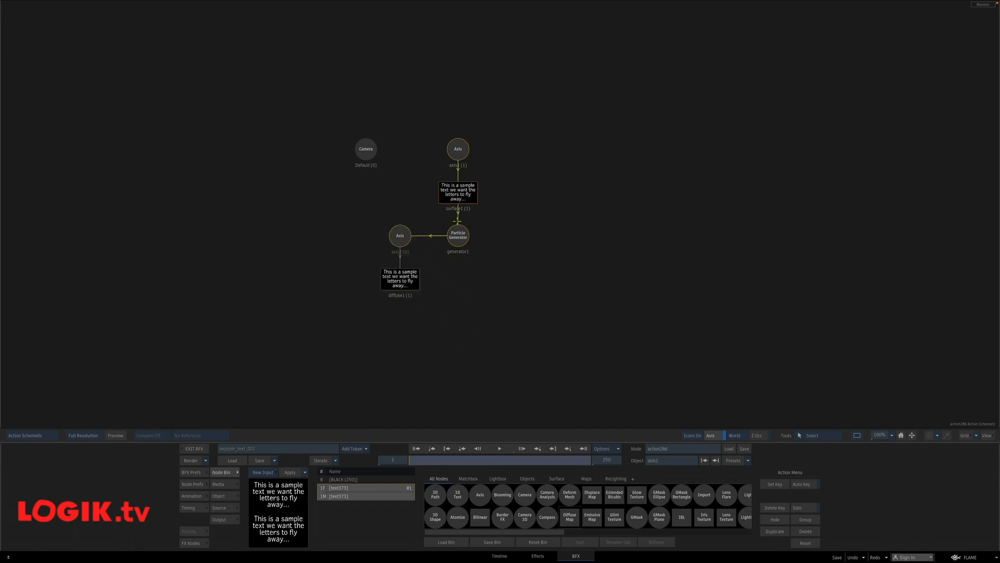
# - Set the sample text surface's transparency to 100%
pyautogui.click(458, 236)
pyautogui.doubleClick(454, 191)
pyautogui.press('F4')
pyautogui.moveTo(555, 520); pyautogui.dragTo(662, 515)
pyautogui.press('F8')
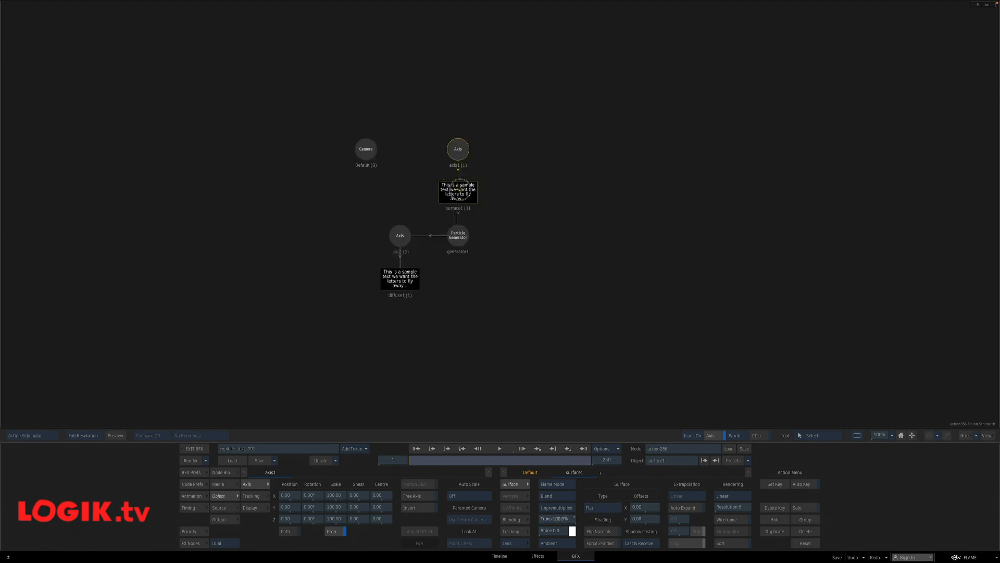
# - Set the particle generator's speed variance to 10
pyautogui.click(458, 151)
pyautogui.click(455, 201)
pyautogui.click(457, 237)
pyautogui.press('F4')
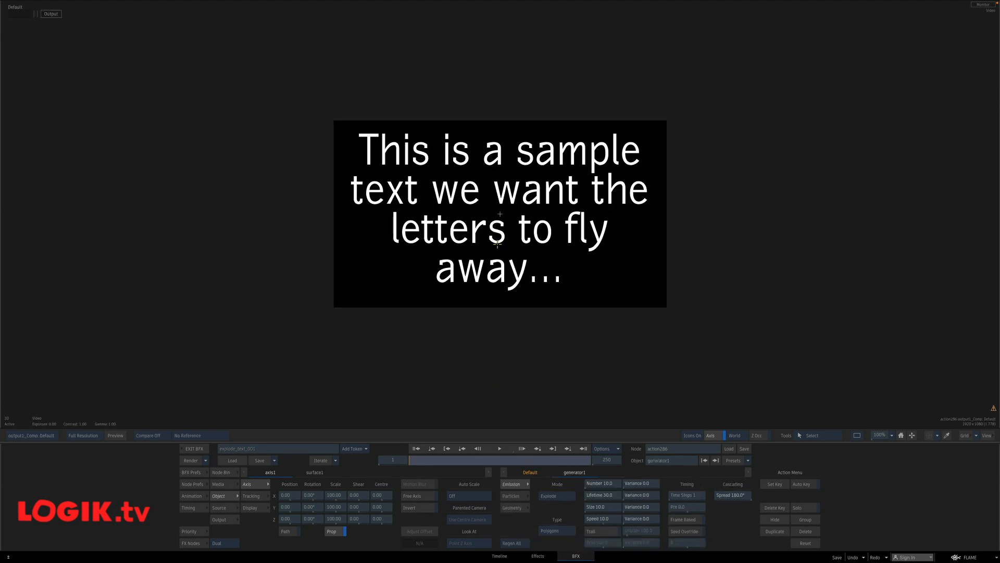
pyautogui.click(645, 516)
pyautogui.write('0')
pyautogui.press('Return')
# - Play the exploding text particles and return to the first frame in the schematic
pyautogui.click(499, 449)
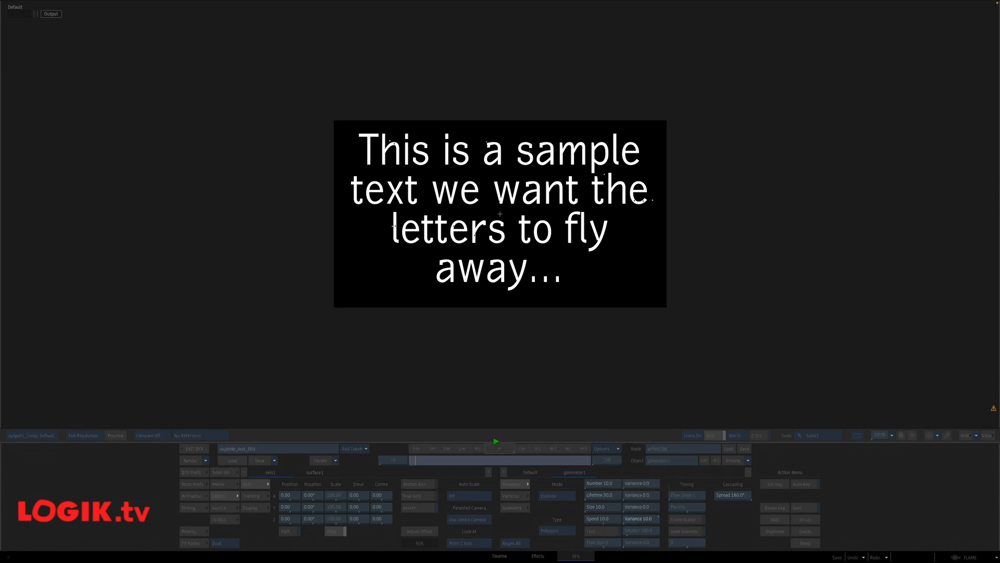
pyautogui.click(496, 376)
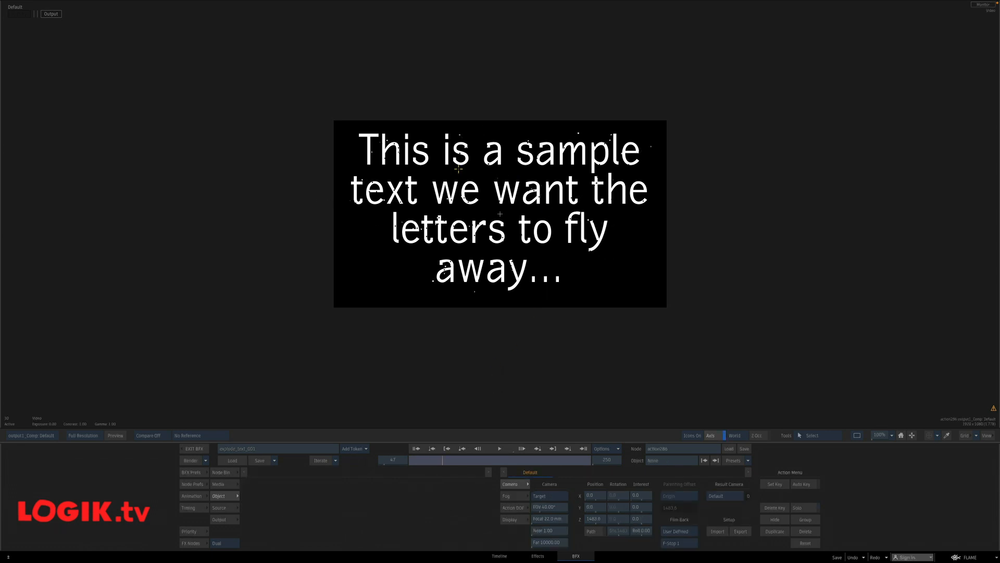
pyautogui.click(416, 448)
pyautogui.press('Escape')
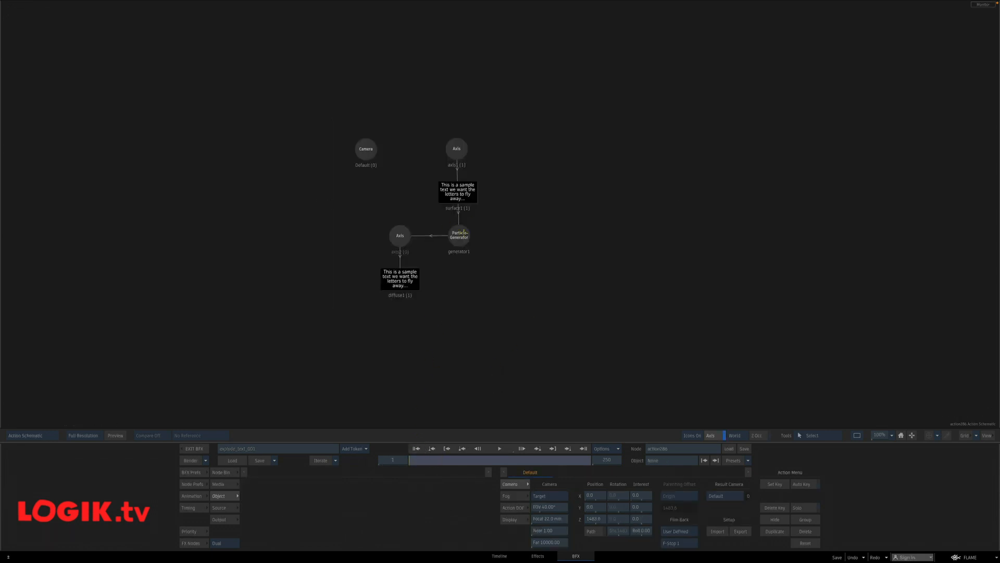
# - Set the sample text surface's rendering resolution to 40
pyautogui.click(459, 198)
pyautogui.press('F4')
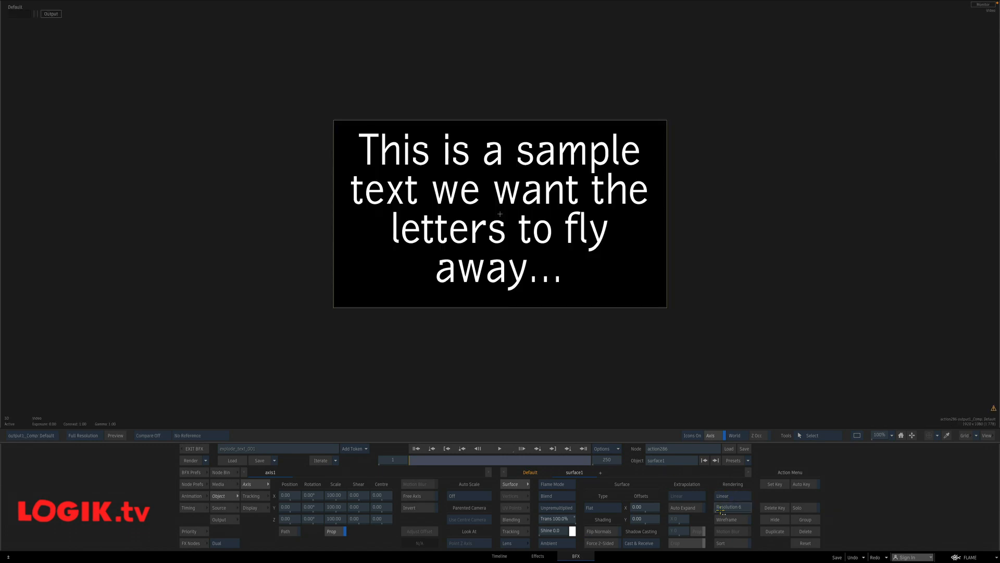
pyautogui.click(739, 506)
pyautogui.click(710, 472)
pyautogui.click(718, 495)
pyautogui.click(750, 492)
# - Play the explosion at the new surface resolution, recheck the surface's settings, and play it again before returning to the first frame
pyautogui.click(508, 446)
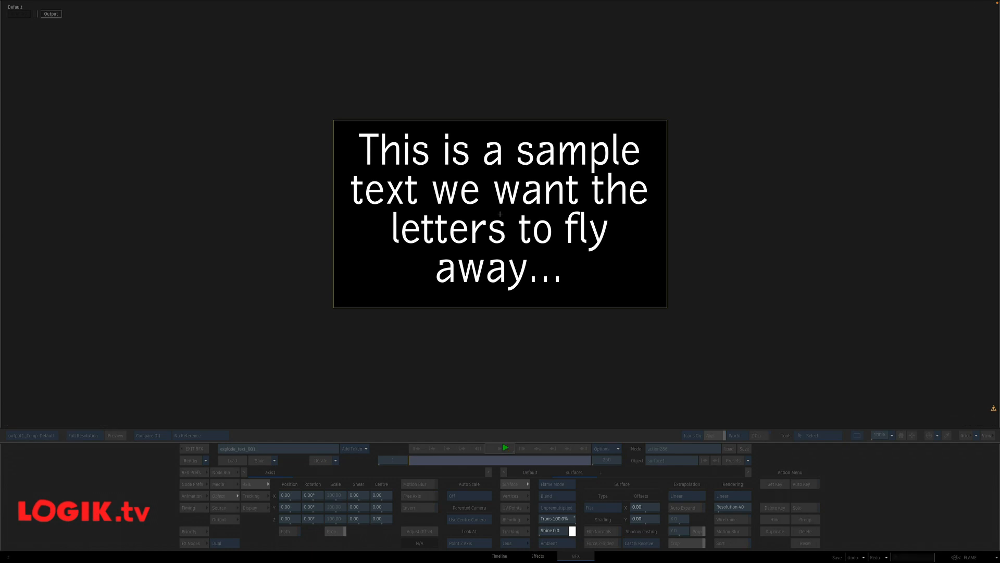
pyautogui.click(505, 404)
pyautogui.click(418, 449)
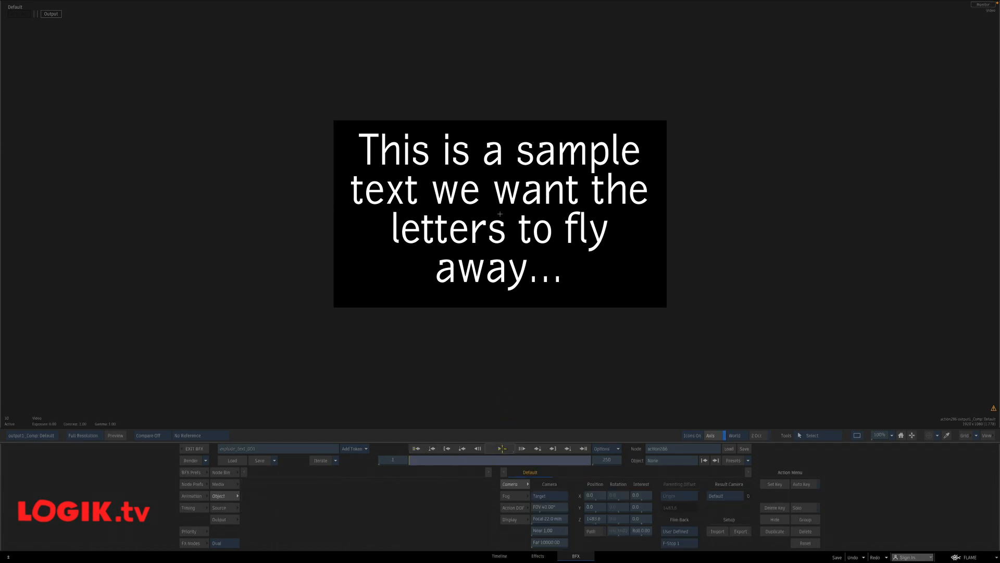
pyautogui.press('Escape')
pyautogui.click(455, 202)
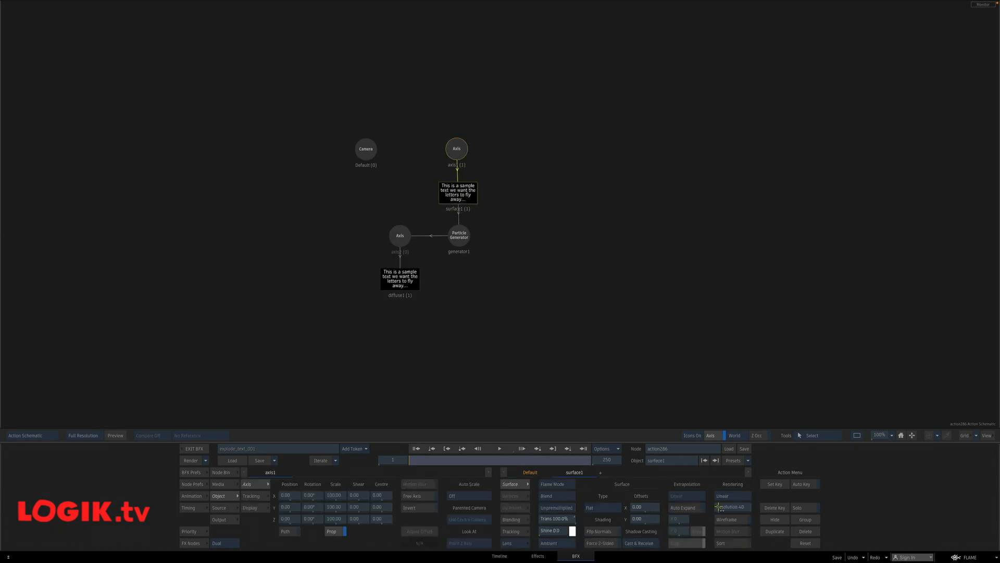
pyautogui.press('Escape')
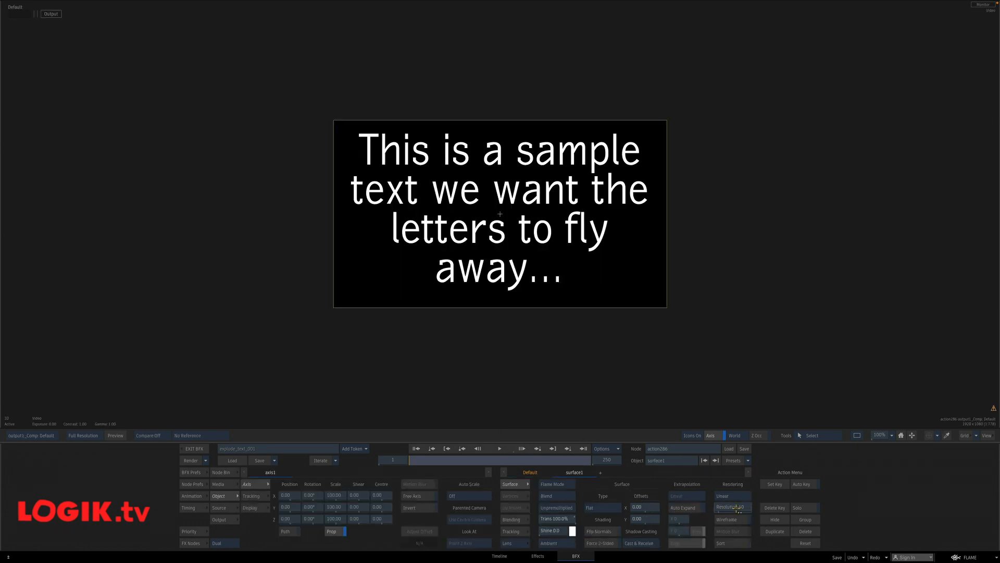
pyautogui.click(500, 448)
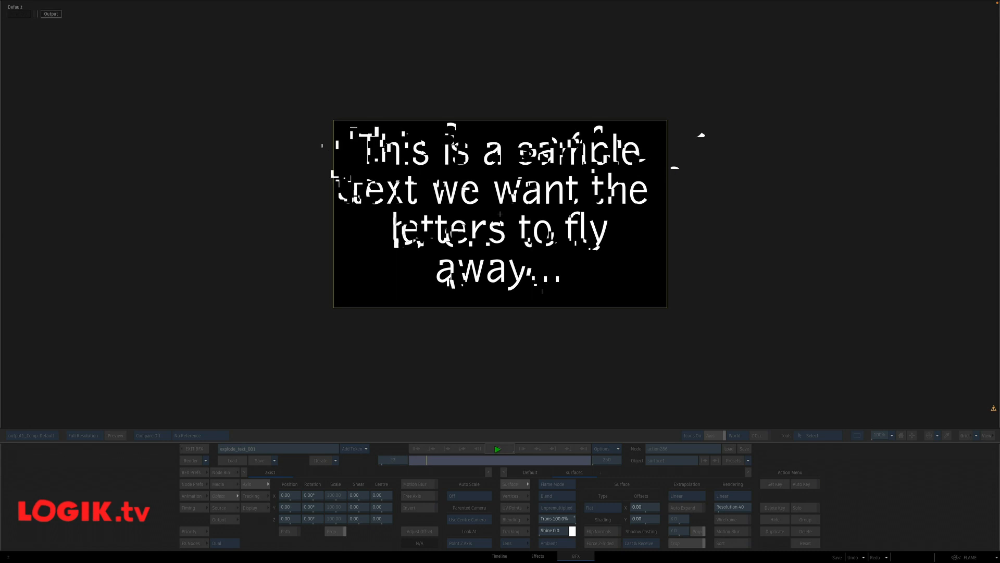
pyautogui.click(496, 402)
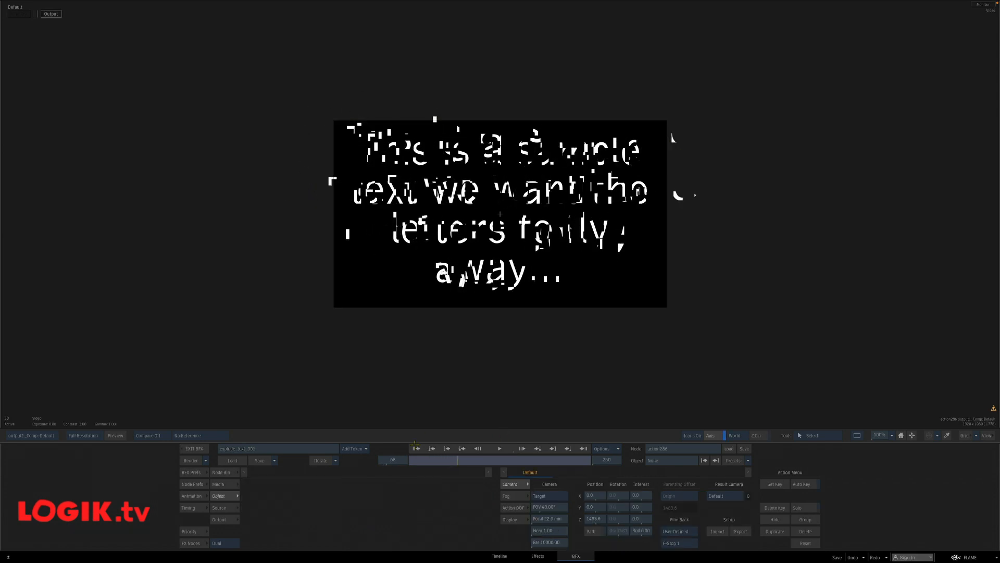
pyautogui.click(419, 460)
pyautogui.press('Escape')
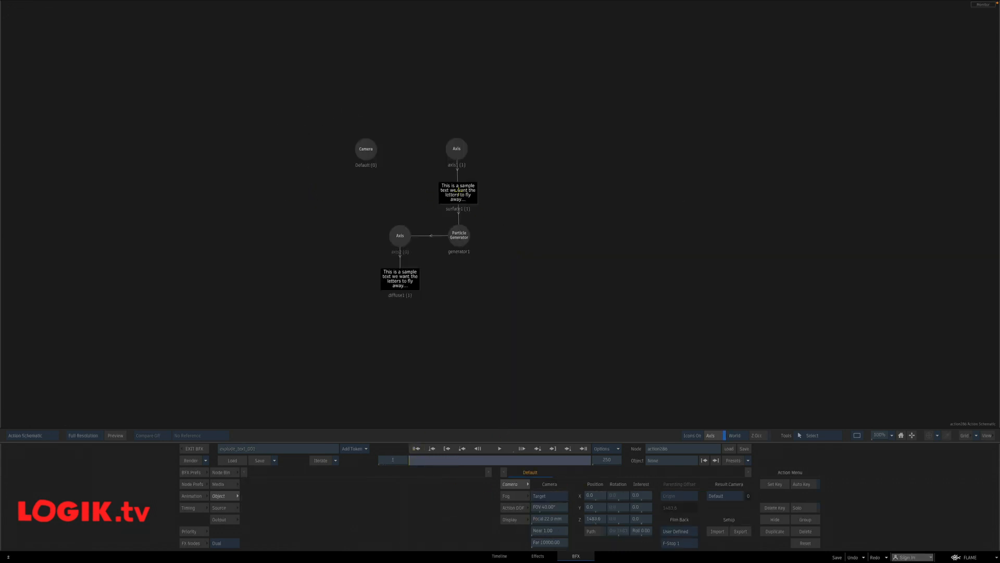
# - Set the particle generator's emission number to 2500
pyautogui.click(459, 235)
pyautogui.press('Escape')
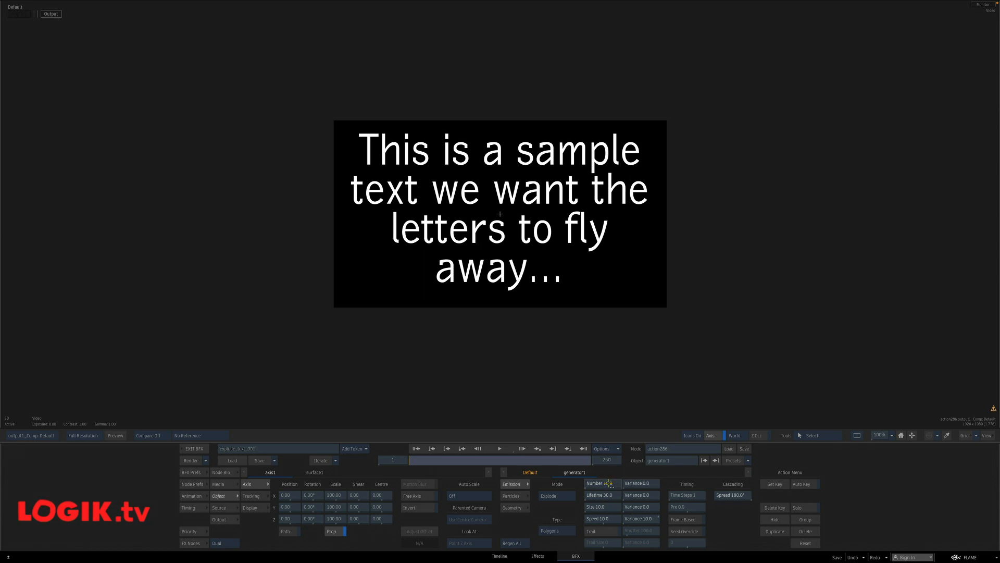
pyautogui.click(609, 484)
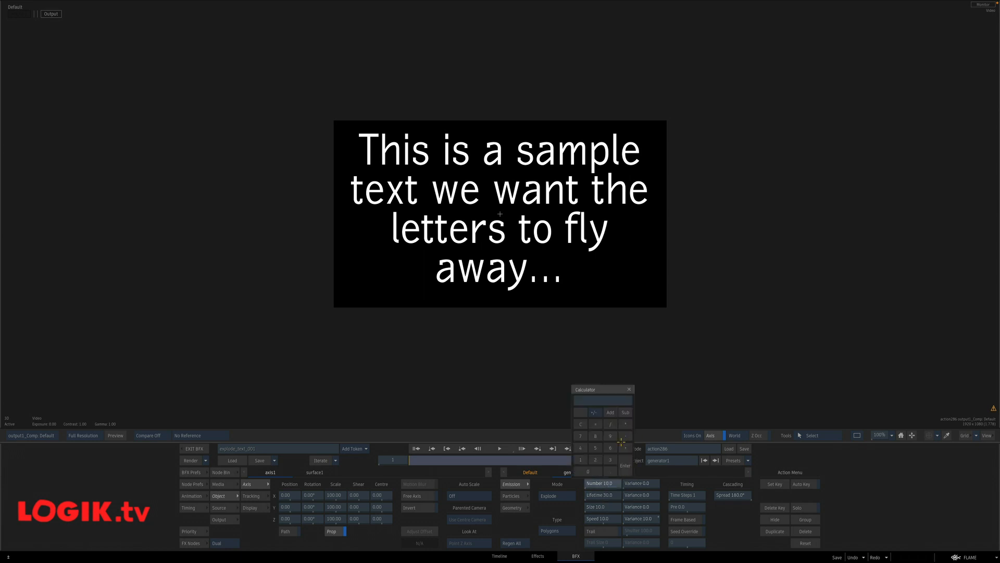
pyautogui.click(594, 469)
pyautogui.click(626, 466)
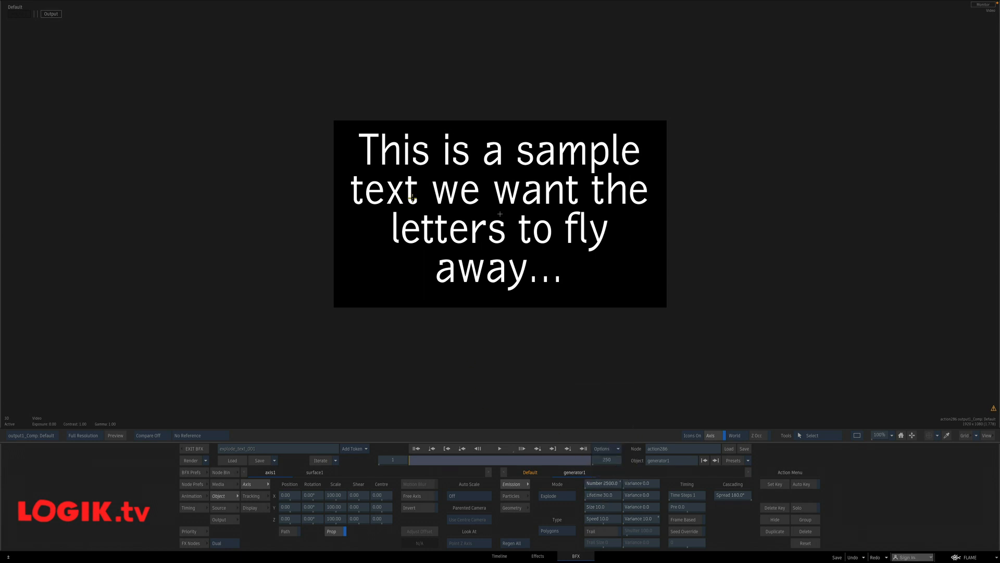
# - Set the particles' spin variance to 5 on the X, Y and Z axes
pyautogui.click(526, 496)
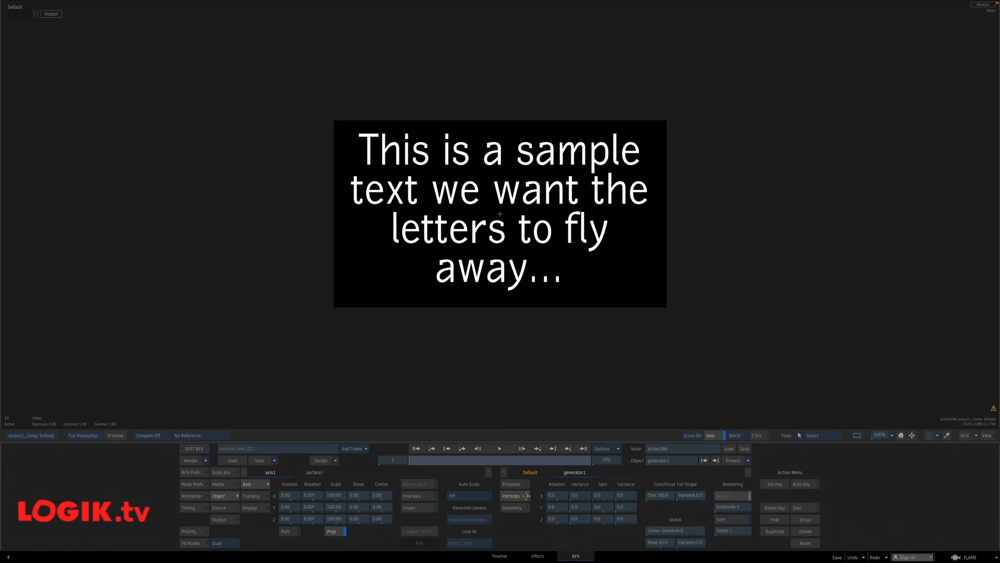
pyautogui.click(604, 495)
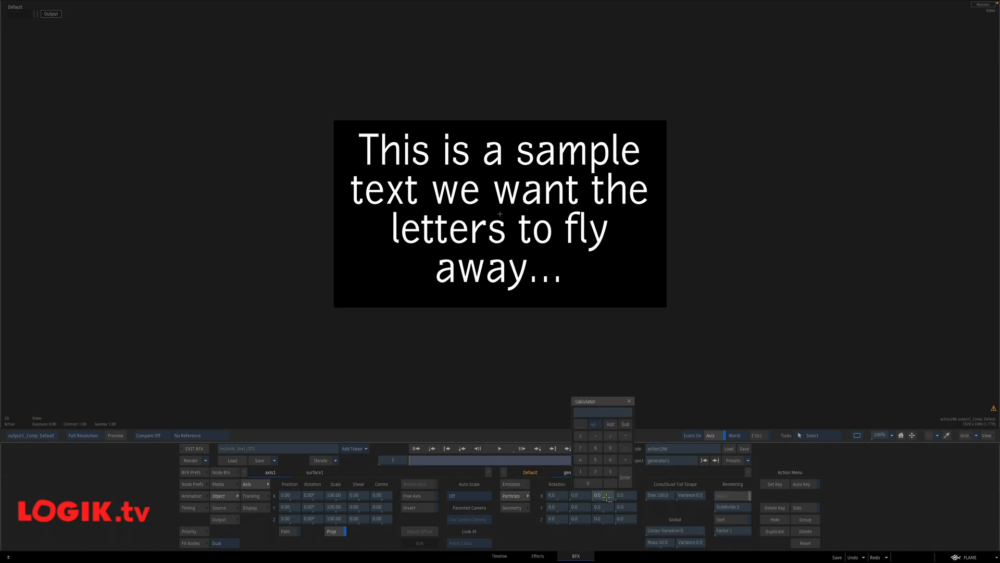
pyautogui.click(628, 496)
pyautogui.write('5')
pyautogui.press('Return')
pyautogui.click(625, 507)
pyautogui.write('5')
pyautogui.press('Return')
pyautogui.click(628, 519)
pyautogui.write('5')
pyautogui.press('Return')
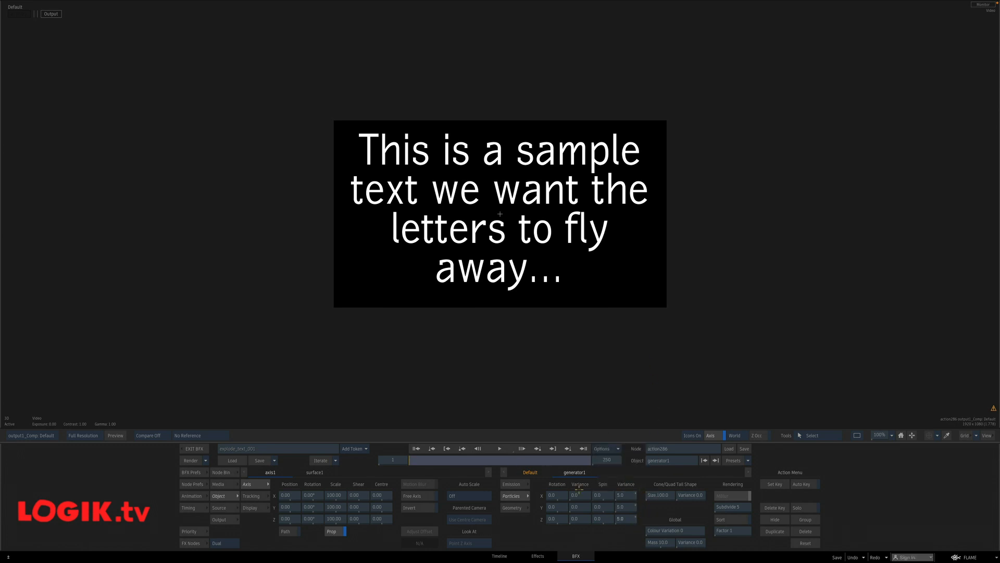
# - Play the spinning text fragments and return to the first frame in the schematic
pyautogui.click(502, 448)
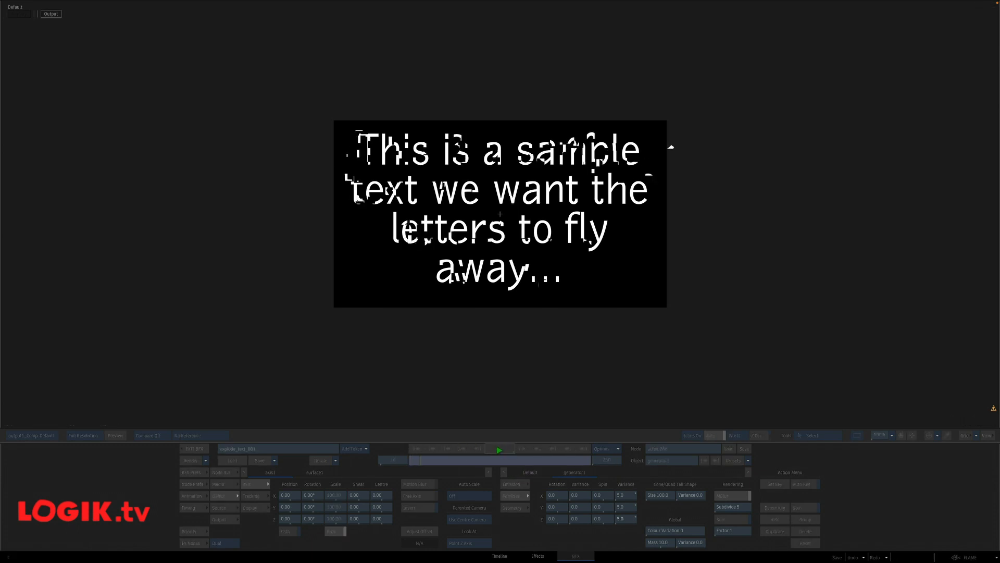
pyautogui.click(500, 381)
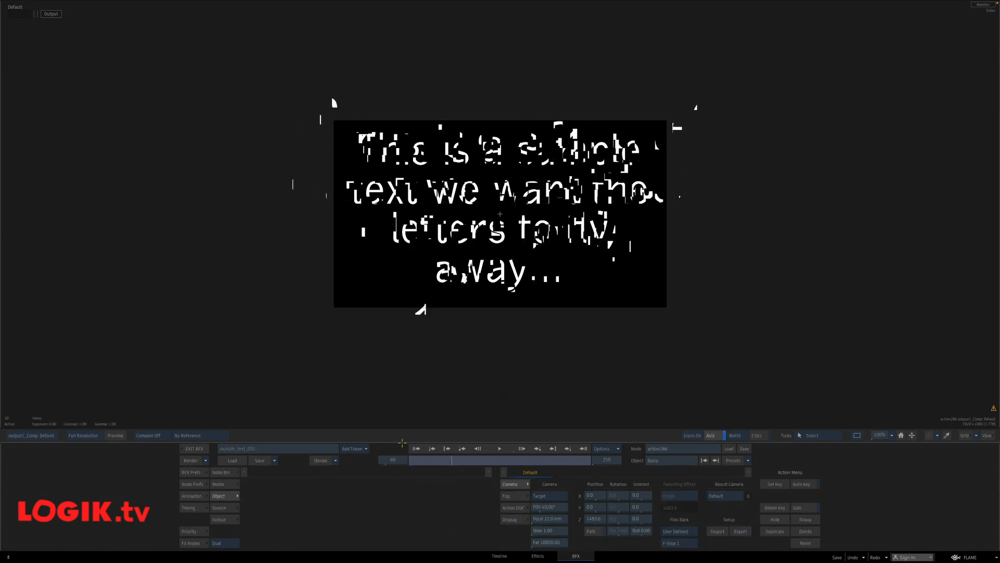
pyautogui.click(416, 449)
pyautogui.press('F4')
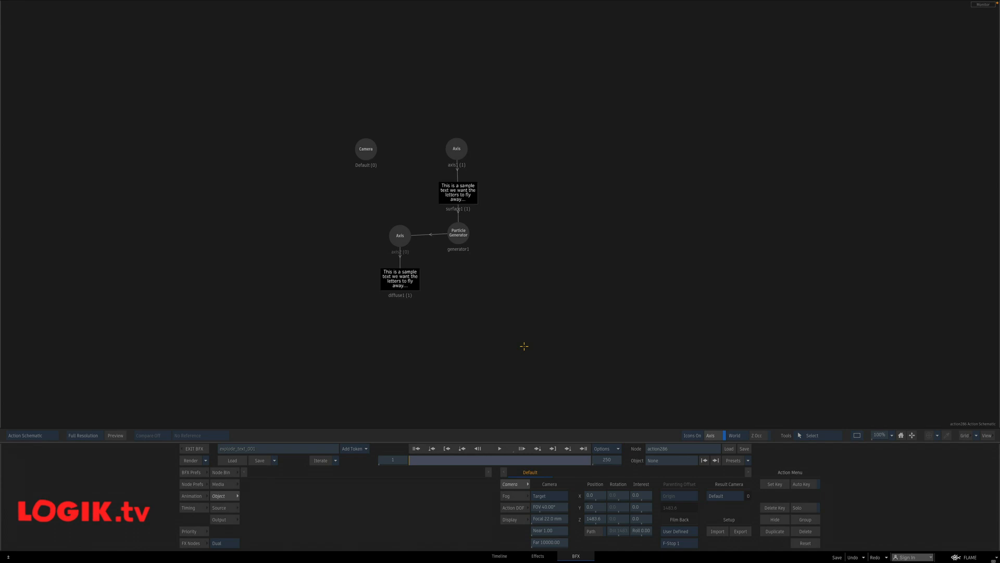
# - Set the particles' spin variance to 25 on the X, Y and Z axes, and reopen the generator's emission settings
pyautogui.click(462, 190)
pyautogui.press('F1')
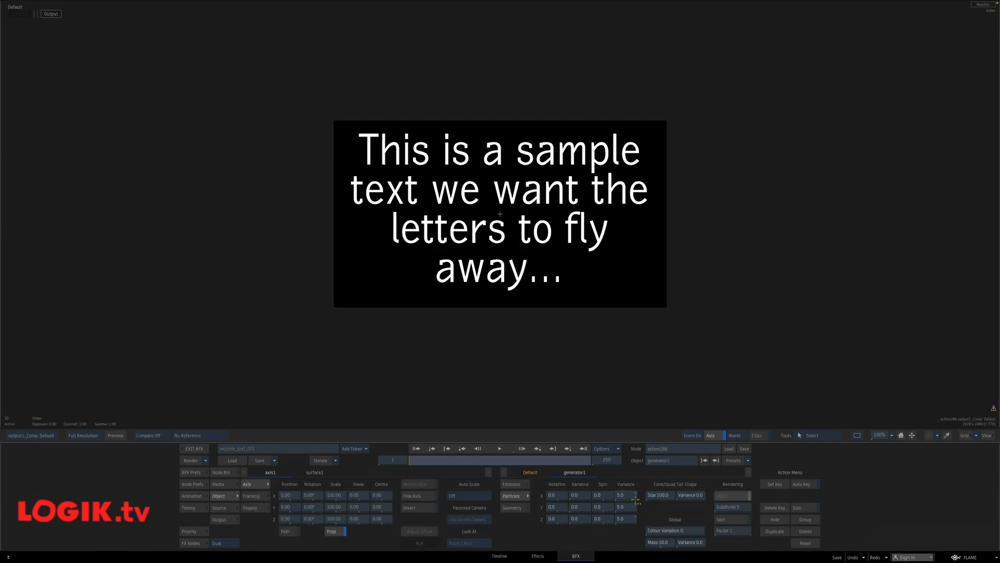
pyautogui.moveTo(629, 496); pyautogui.dragTo(637, 496)
pyautogui.click(629, 496)
pyautogui.write('25')
pyautogui.press('Return')
pyautogui.click(632, 507)
pyautogui.write('25')
pyautogui.press('Return')
pyautogui.click(633, 519)
pyautogui.write('25')
pyautogui.press('Return')
pyautogui.click(512, 484)
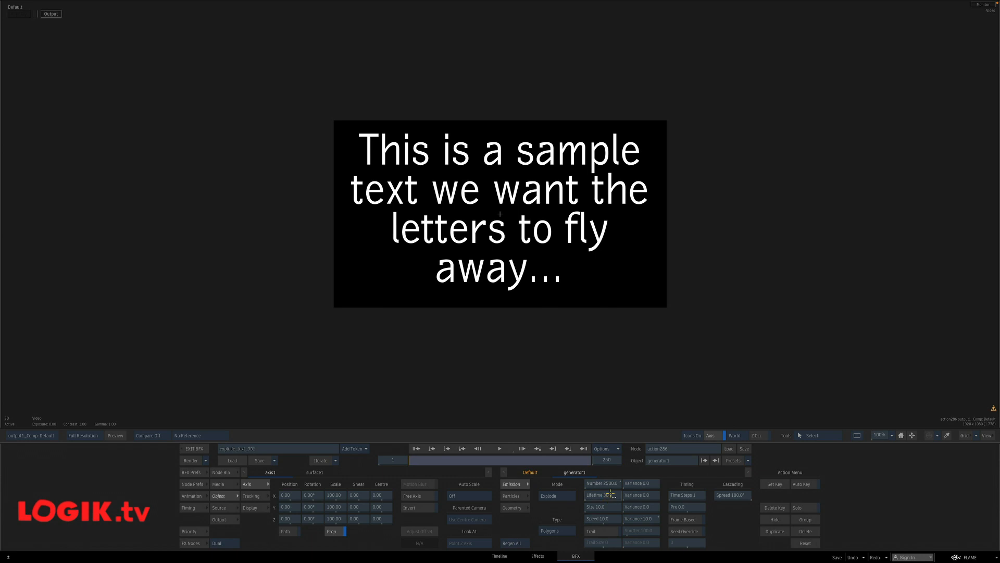
# - Set the particle generator's lifetime to 250, play the exploding text and return to the first frame
pyautogui.click(600, 495)
pyautogui.write('250')
pyautogui.press('Return')
pyautogui.click(500, 448)
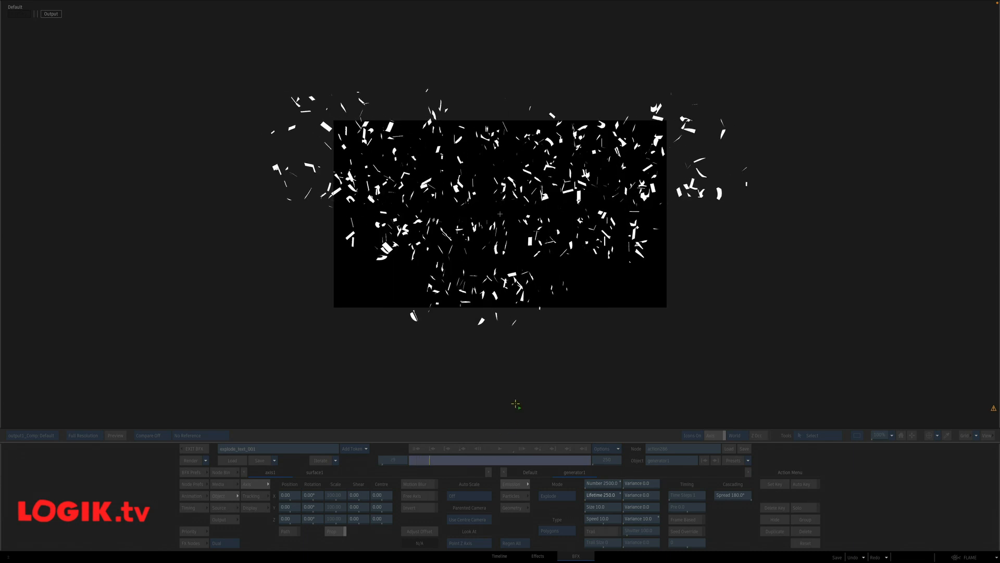
pyautogui.click(523, 387)
pyautogui.click(416, 448)
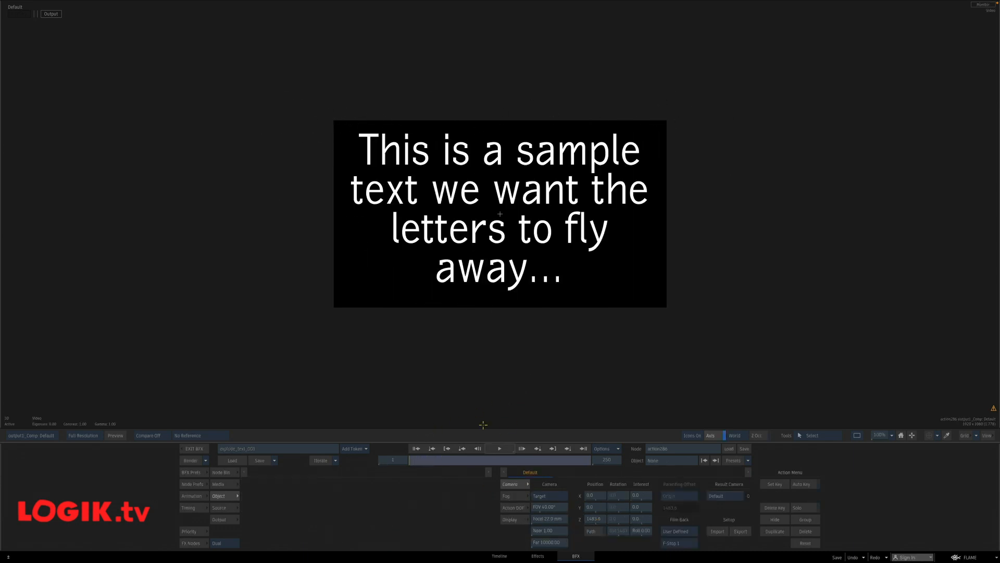
# - Re-enter 250 as the generator's particle lifetime and replay the explosion from the first frame
pyautogui.press('F8')
pyautogui.click(461, 224)
pyautogui.press('F4')
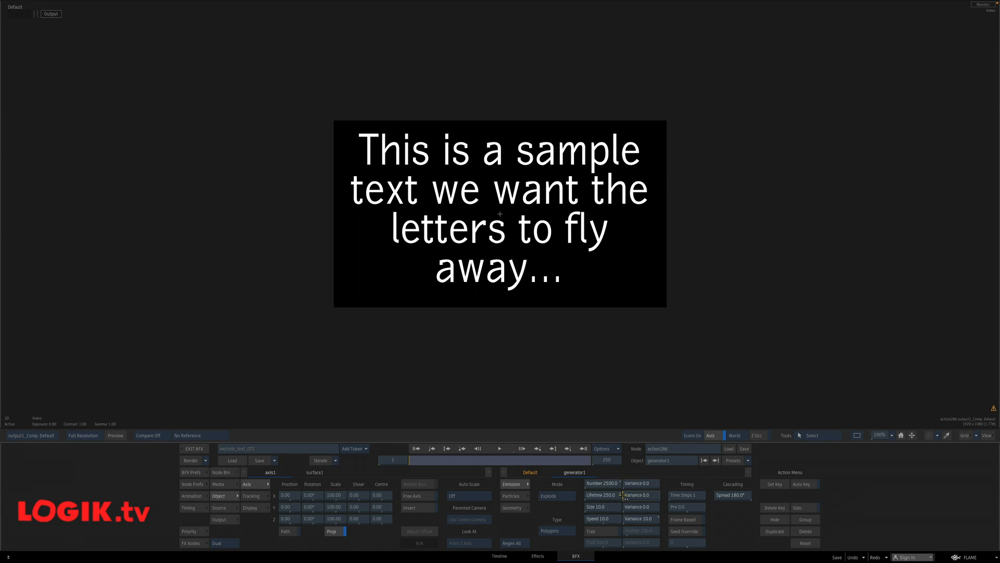
pyautogui.click(606, 493)
pyautogui.write('2')
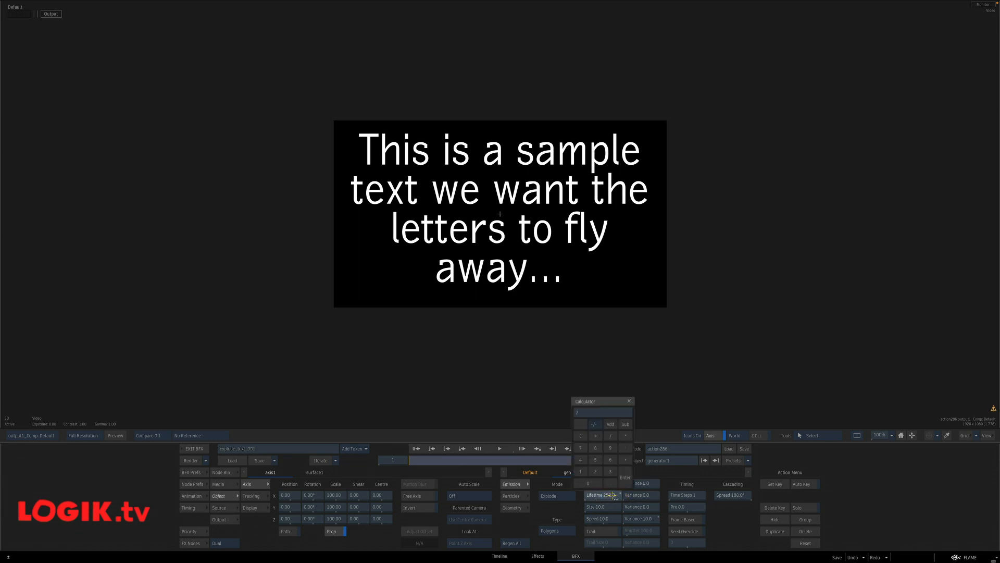
pyautogui.write('50')
pyautogui.press('Return')
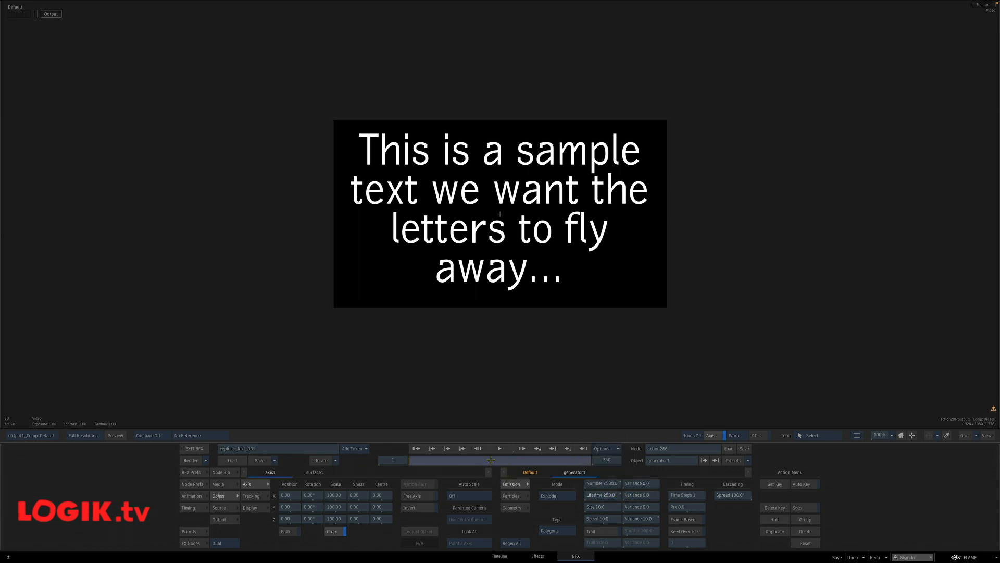
pyautogui.click(500, 448)
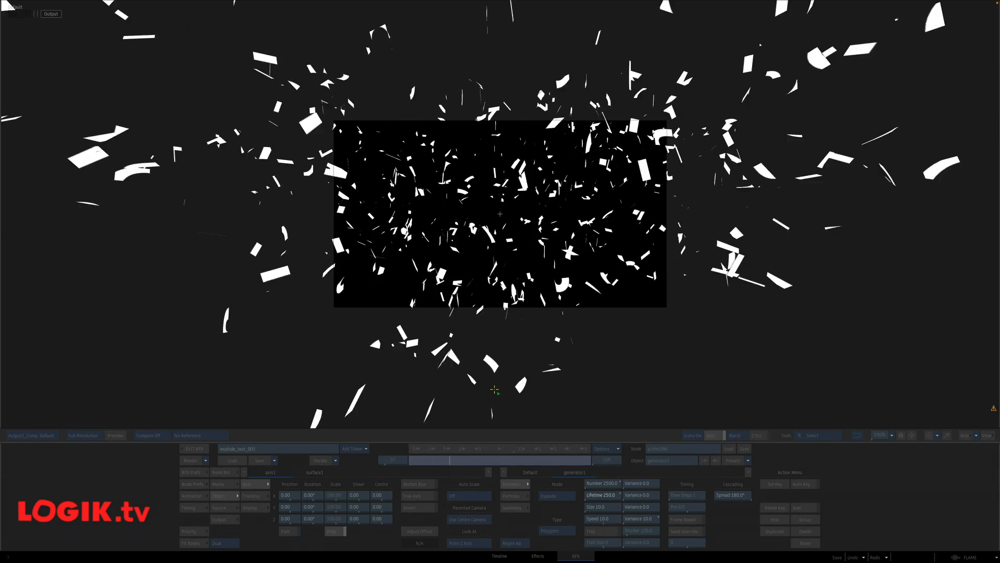
pyautogui.click(455, 428)
pyautogui.click(416, 448)
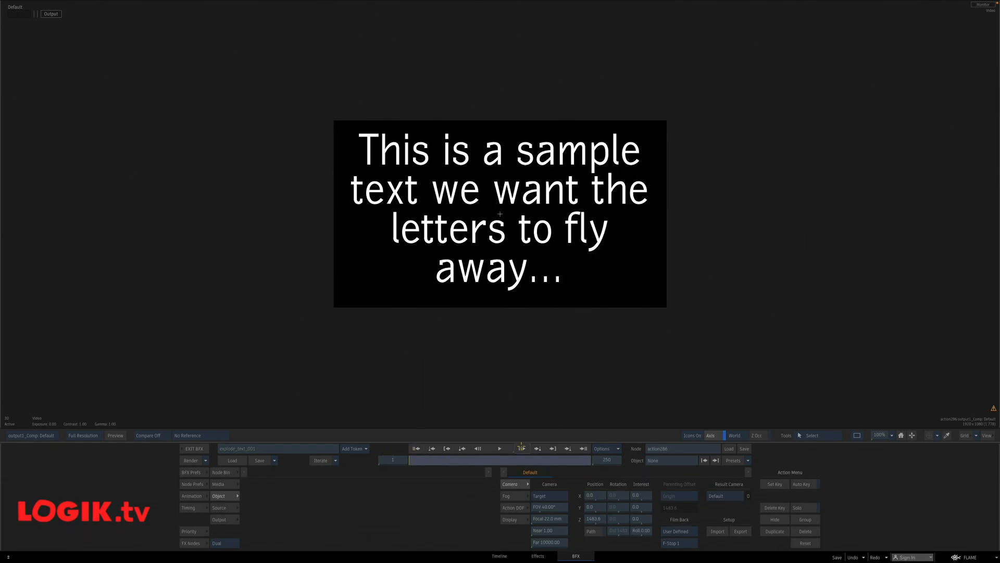
# - Play the text explosion in the top view and stop partway through
pyautogui.press('F3')
pyautogui.click(499, 448)
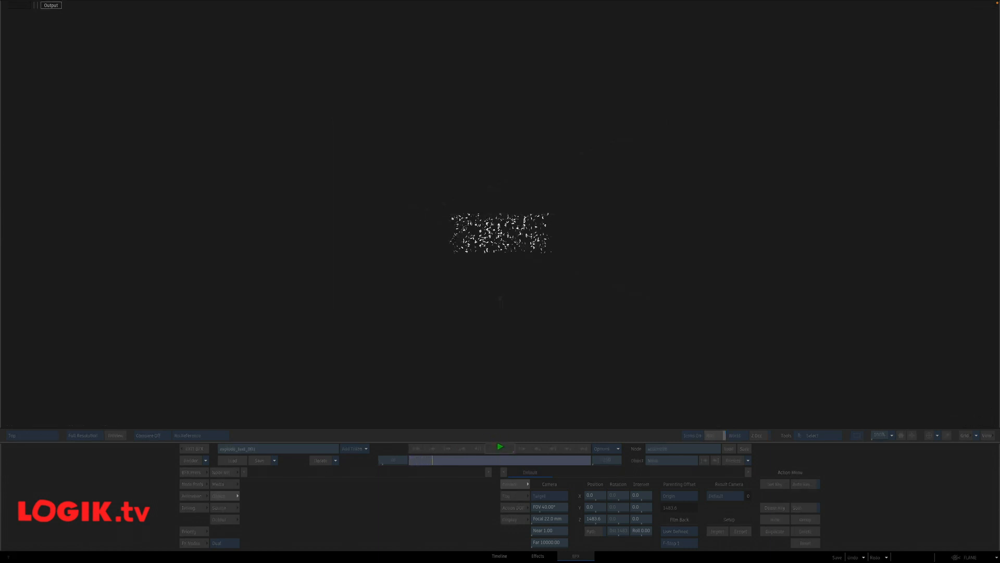
pyautogui.press('space')
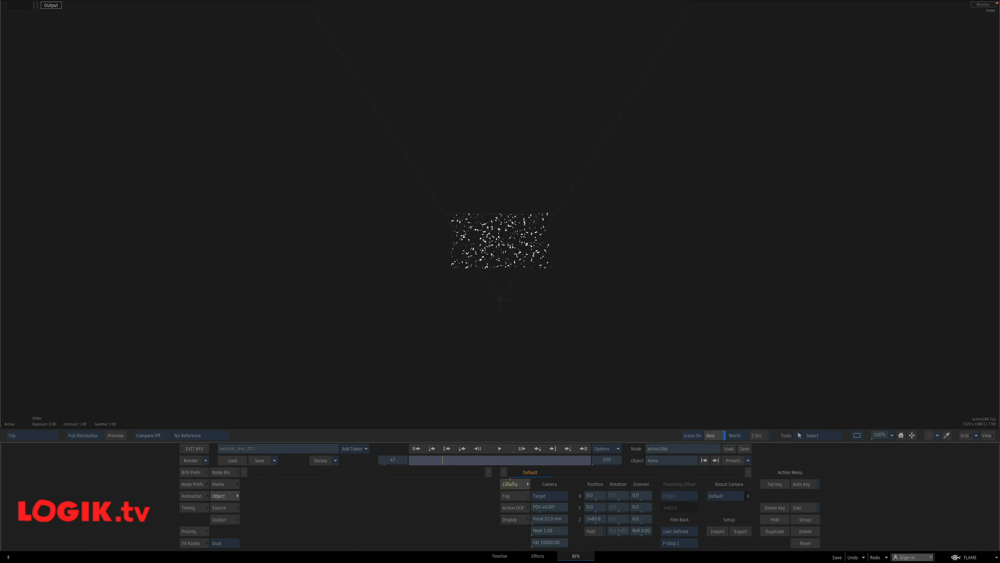
# - Set the particles' spin variance to 10 on the X, Y and Z axes in the generator
pyautogui.press('F8')
pyautogui.click(460, 238)
pyautogui.press('F8')
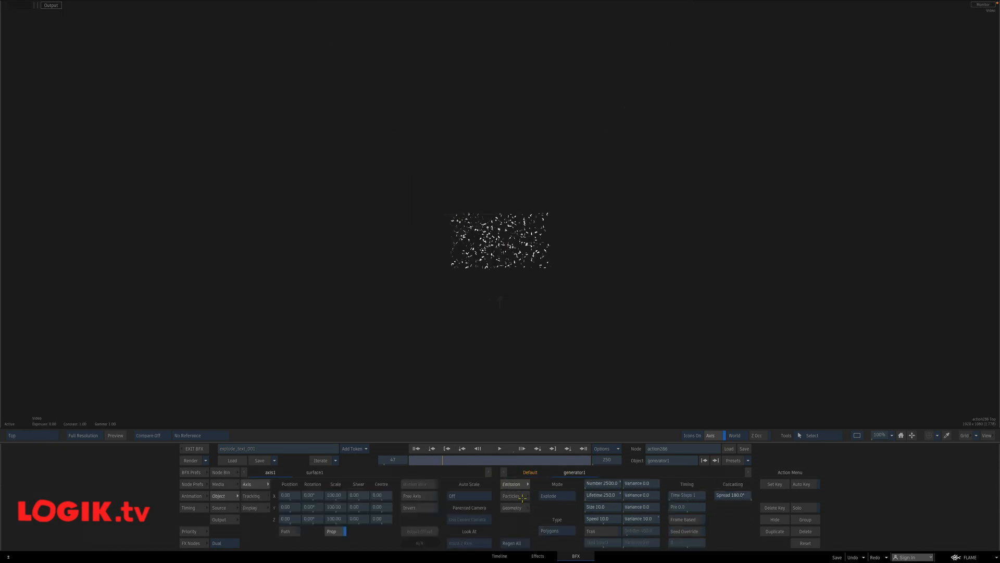
pyautogui.click(512, 496)
pyautogui.moveTo(628, 496); pyautogui.dragTo(644, 503)
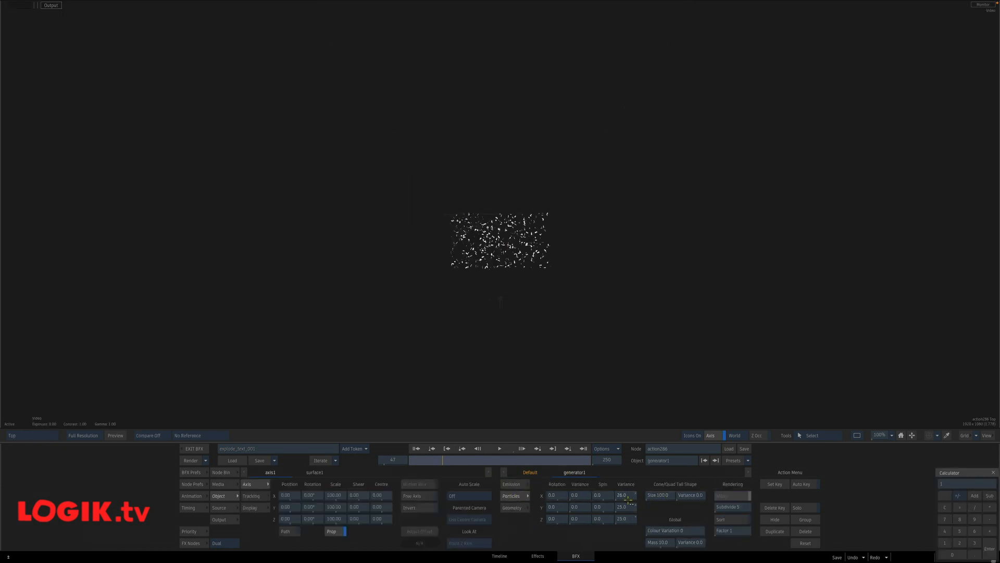
pyautogui.click(627, 495)
pyautogui.write('10')
pyautogui.press('Return')
pyautogui.click(629, 508)
pyautogui.write('10')
pyautogui.press('Return')
pyautogui.click(626, 519)
pyautogui.write('10')
pyautogui.press('Return')
# - Play the exploding text through the default camera with the reduced spin variance and return to the first frame
pyautogui.click(417, 448)
pyautogui.press('F4')
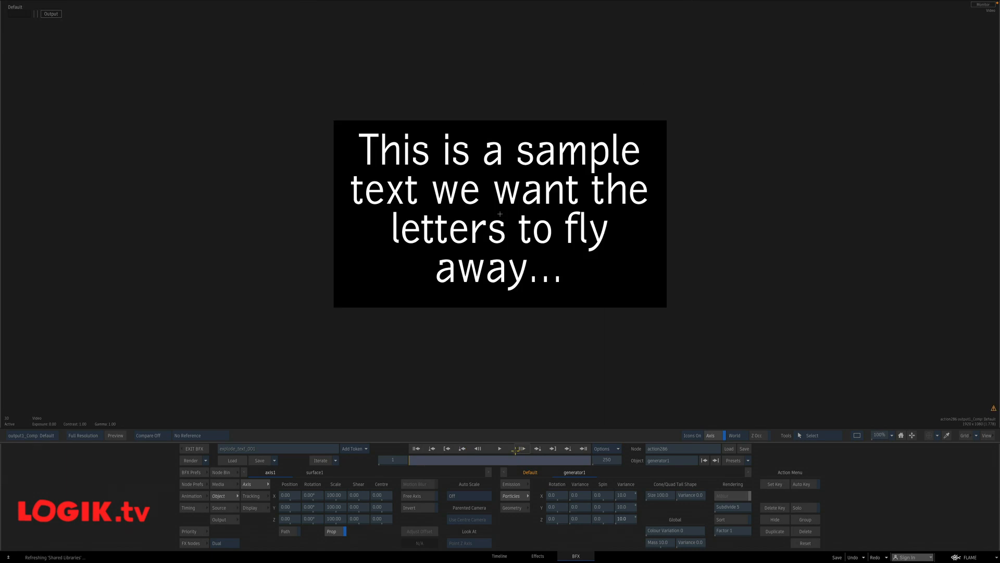
pyautogui.click(517, 449)
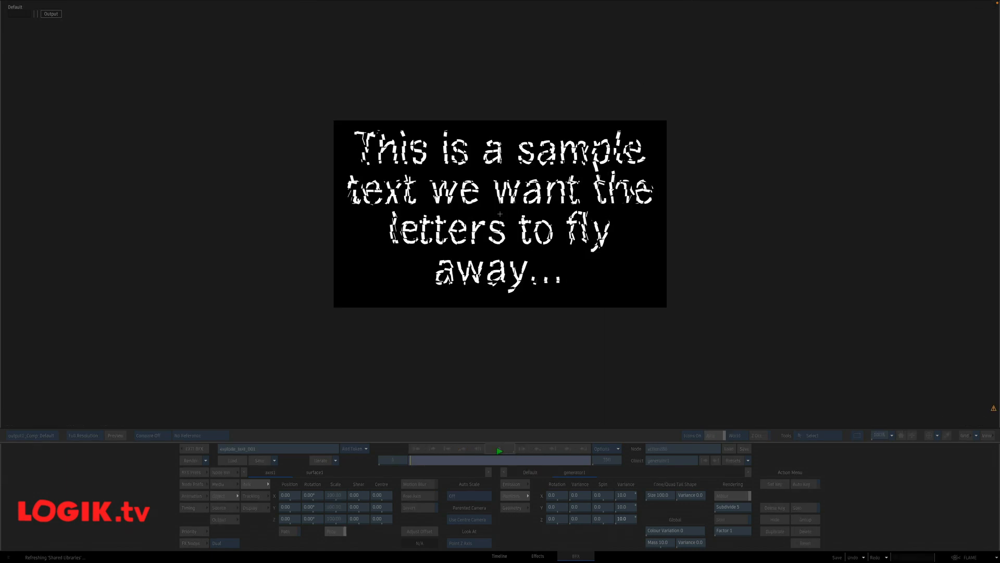
pyautogui.click(512, 402)
pyautogui.press('`')
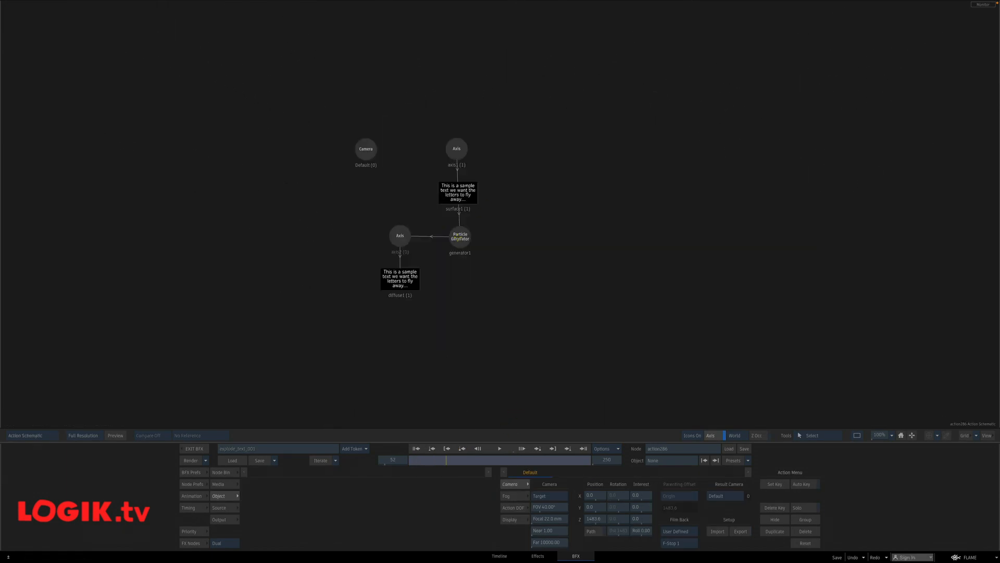
pyautogui.click(458, 238)
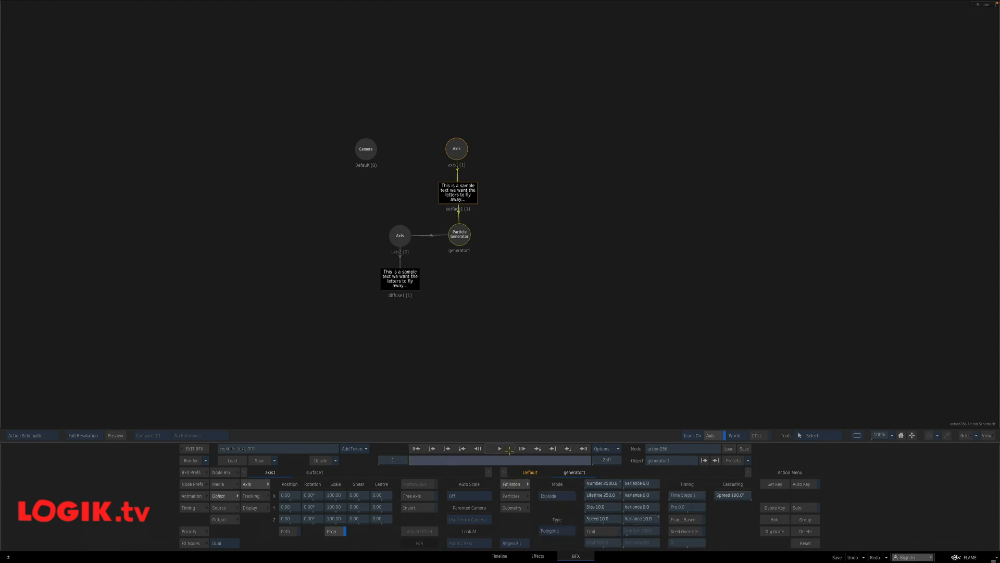
pyautogui.press('`')
pyautogui.click(509, 449)
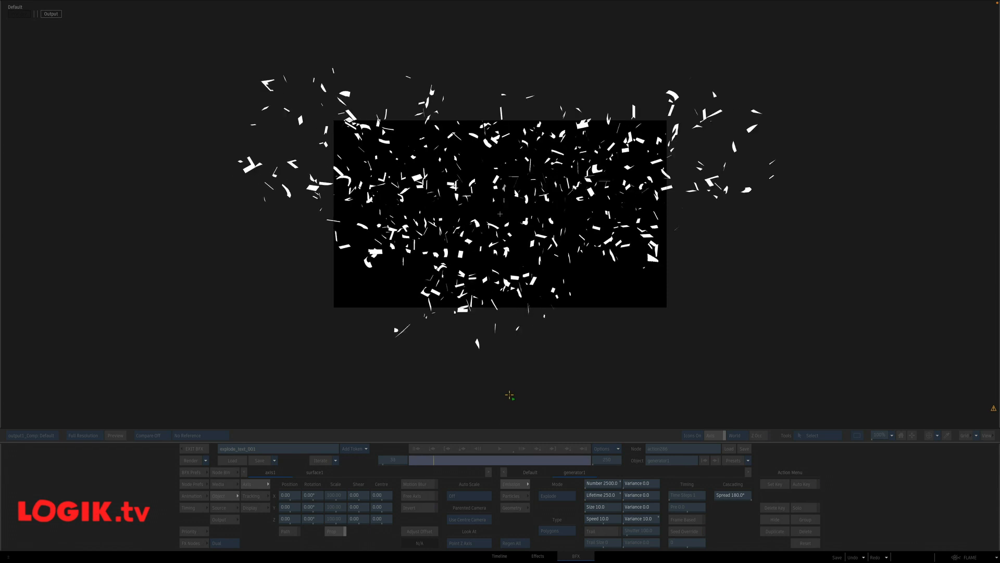
pyautogui.click(509, 394)
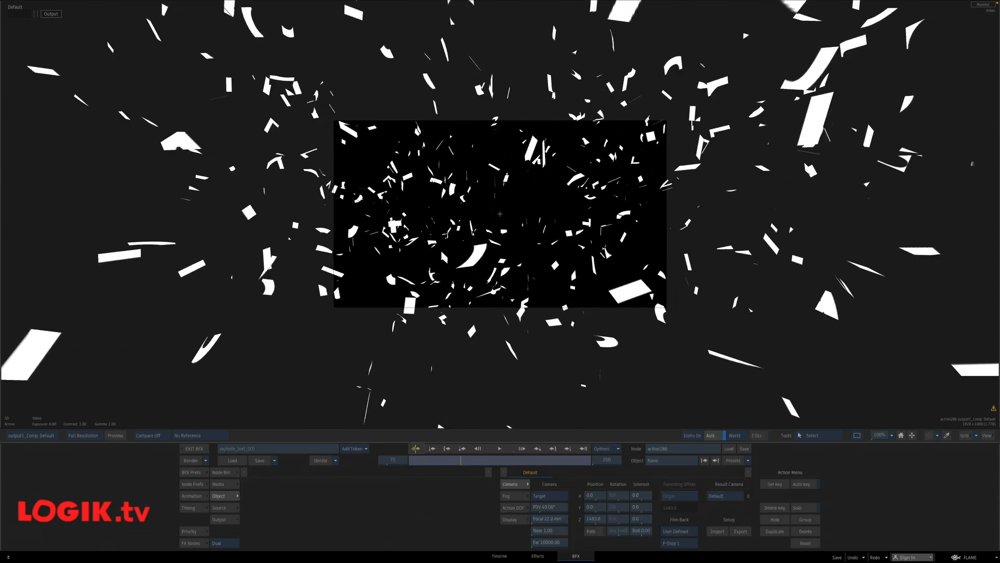
pyautogui.click(415, 448)
# - Scale the text surface's parent axis down proportionally to 43 on all axes
pyautogui.press('`')
pyautogui.click(456, 150)
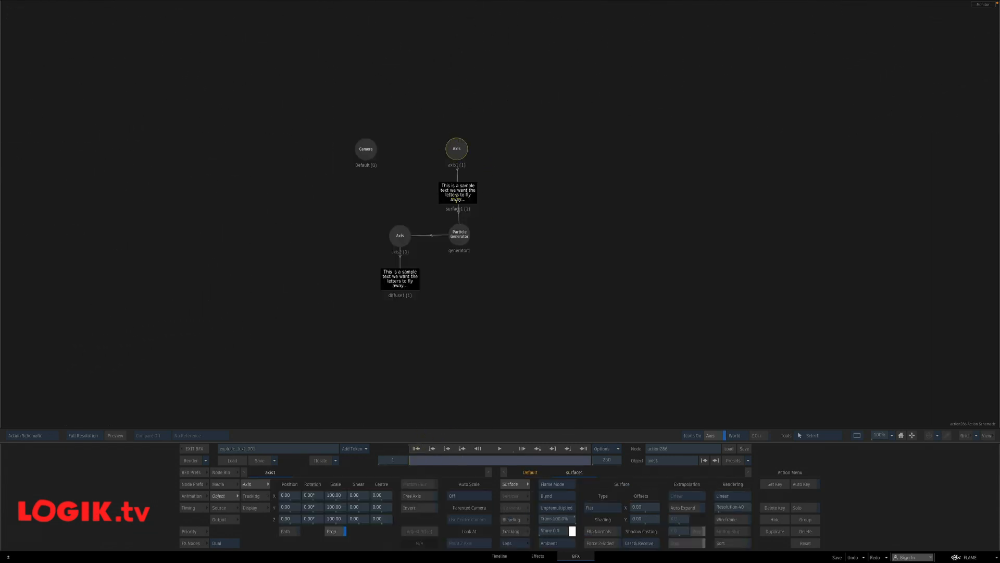
pyautogui.press('`')
pyautogui.moveTo(340, 509); pyautogui.dragTo(333, 510)
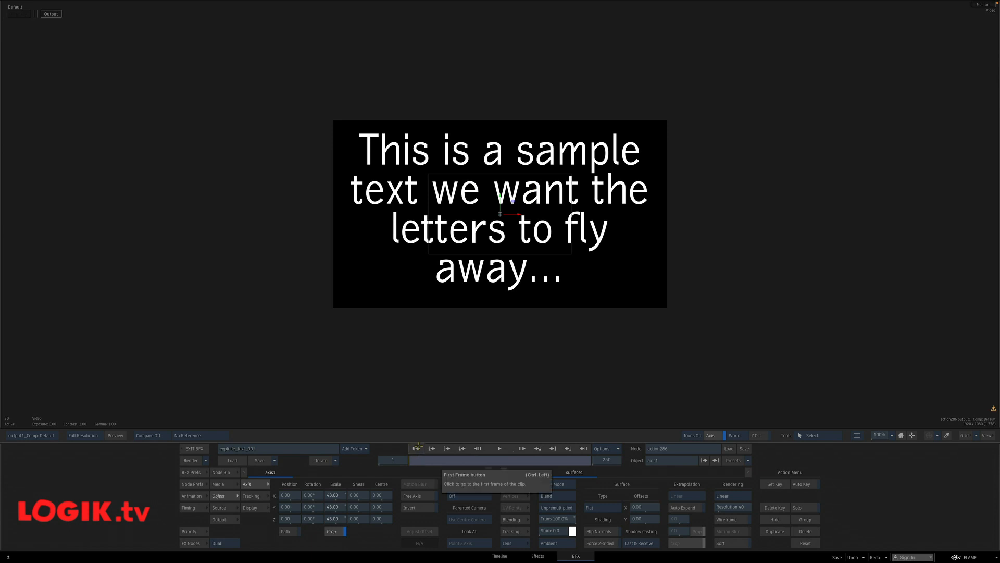
# - Step one frame forward and back, play the explosion of the scaled-down text and return to the first frame
pyautogui.click(522, 448)
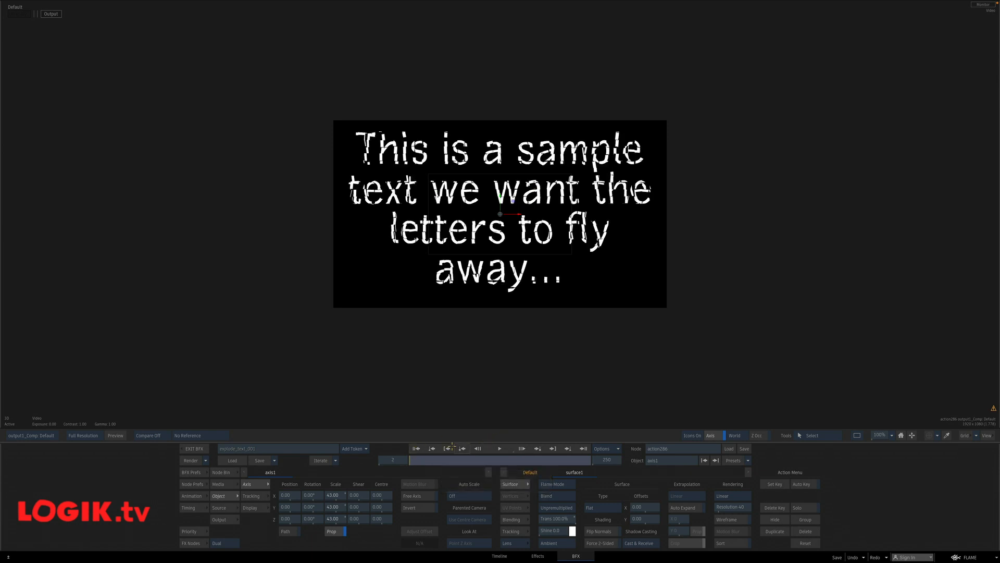
pyautogui.click(412, 448)
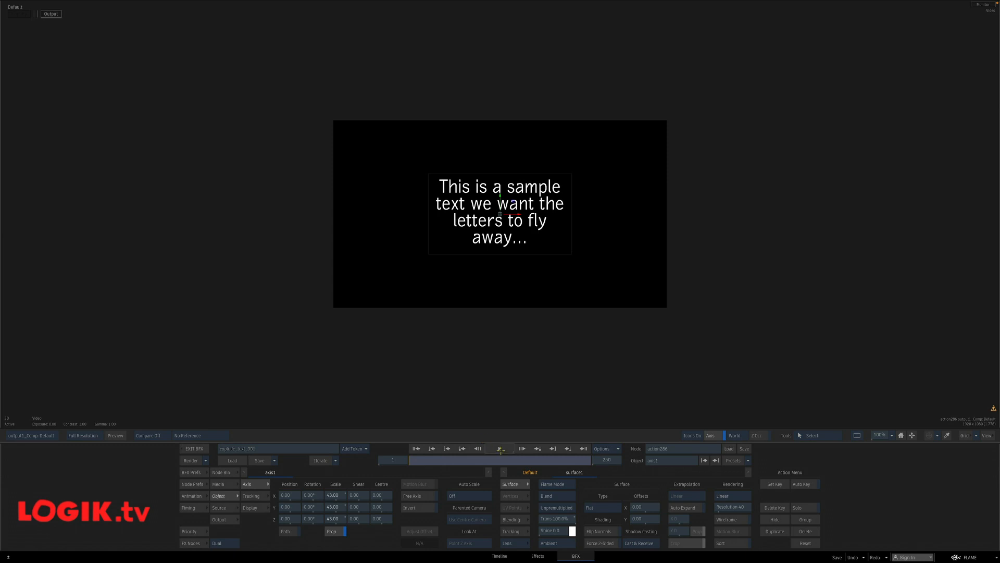
pyautogui.click(503, 448)
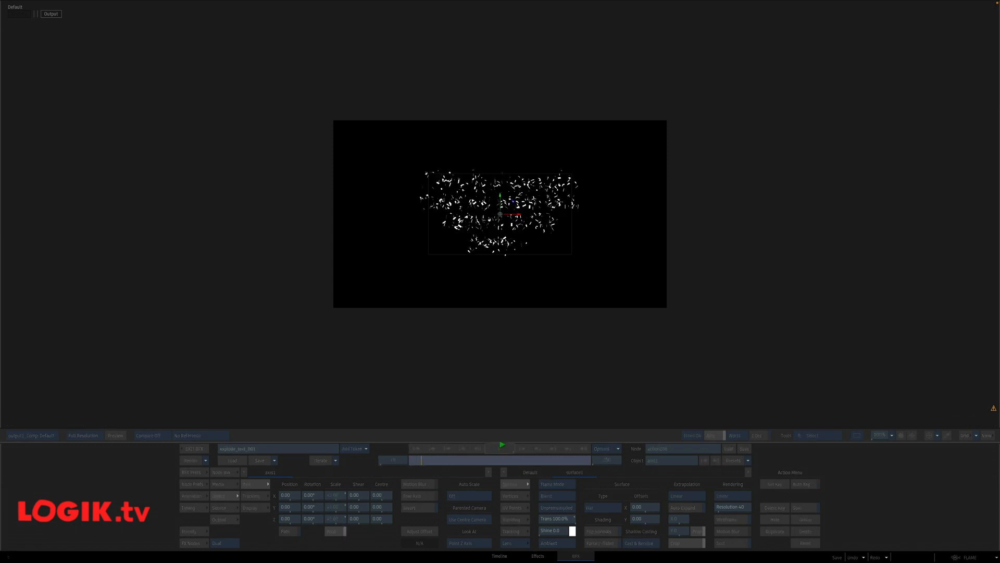
pyautogui.click(483, 413)
pyautogui.click(415, 449)
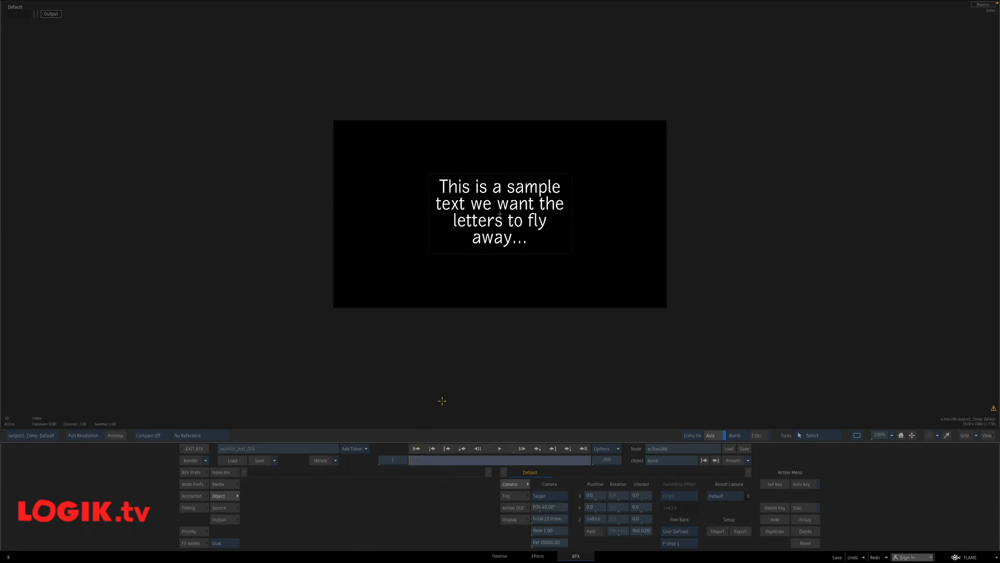
# - Add a Particle Animator beneath the particle generator and set its type to Gravity
pyautogui.press('F8')
pyautogui.click(461, 236)
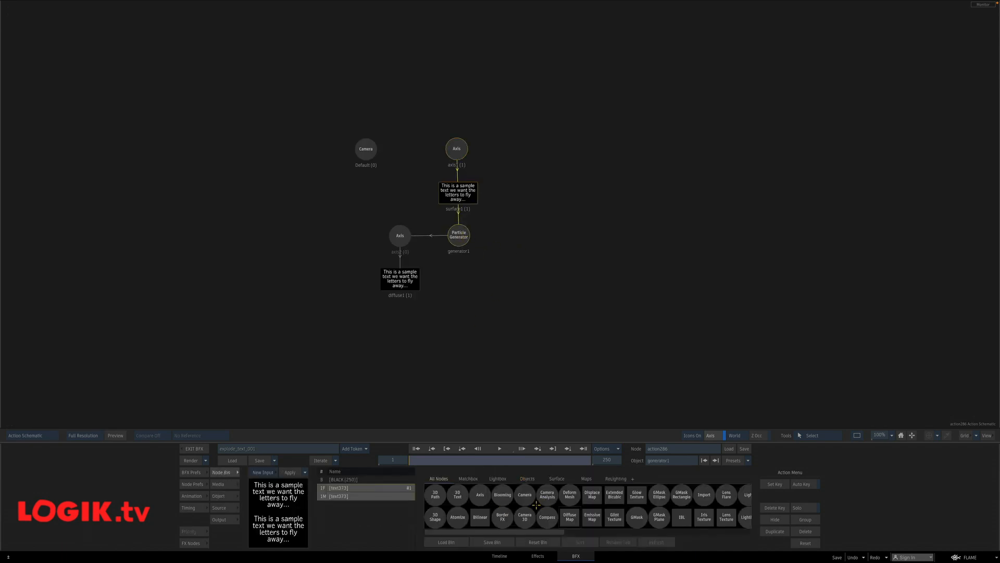
pyautogui.scroll(-5, 536, 504)
pyautogui.doubleClick(593, 518)
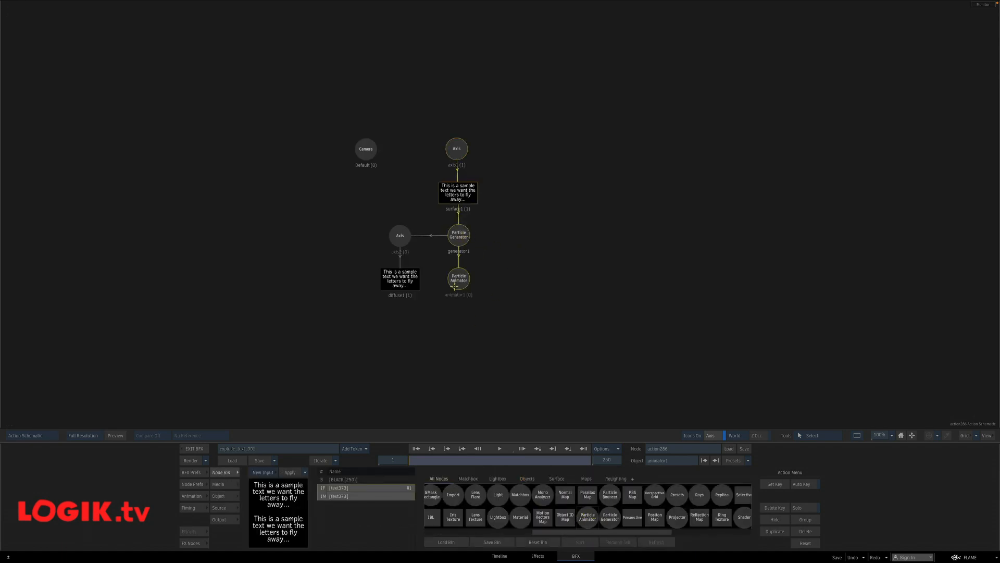
pyautogui.doubleClick(458, 283)
pyautogui.press('F4')
pyautogui.click(271, 484)
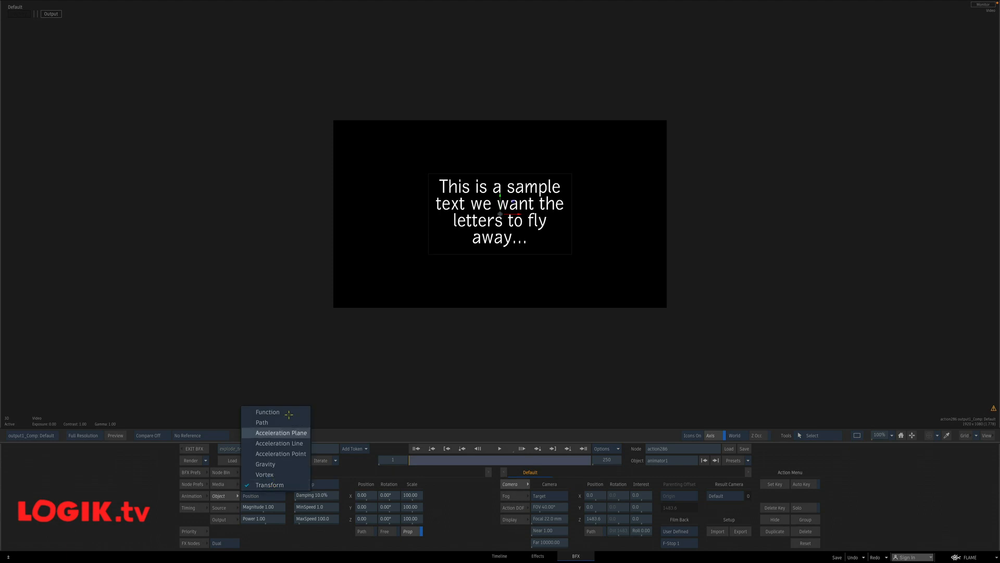
pyautogui.click(291, 469)
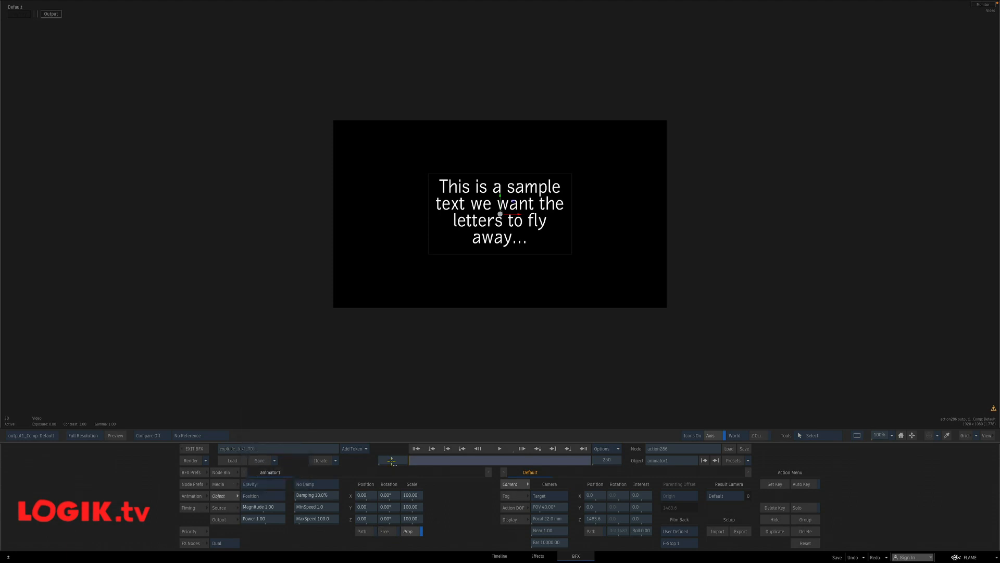
# - Set the gravity animator's X rotation to 90 degrees, enable Free, and play the result from the first frame
pyautogui.moveTo(390, 495); pyautogui.dragTo(409, 496)
pyautogui.click(391, 492)
pyautogui.write('90')
pyautogui.press('Return')
pyautogui.click(390, 532)
pyautogui.click(499, 447)
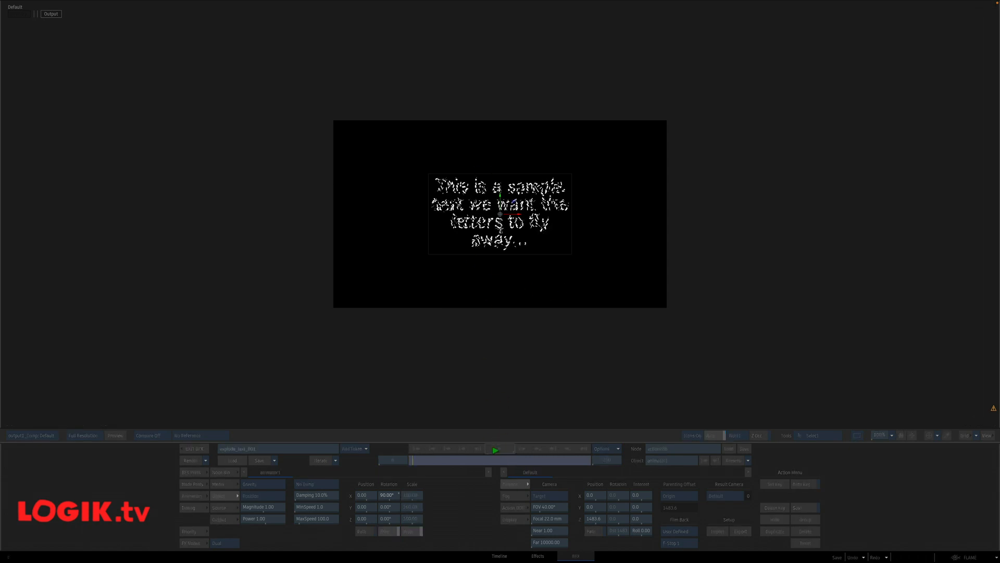
pyautogui.click(416, 448)
# - Change the gravity animator from affecting Position to Speed and play the falling fragments, returning to the first frame
pyautogui.click(272, 497)
pyautogui.click(501, 448)
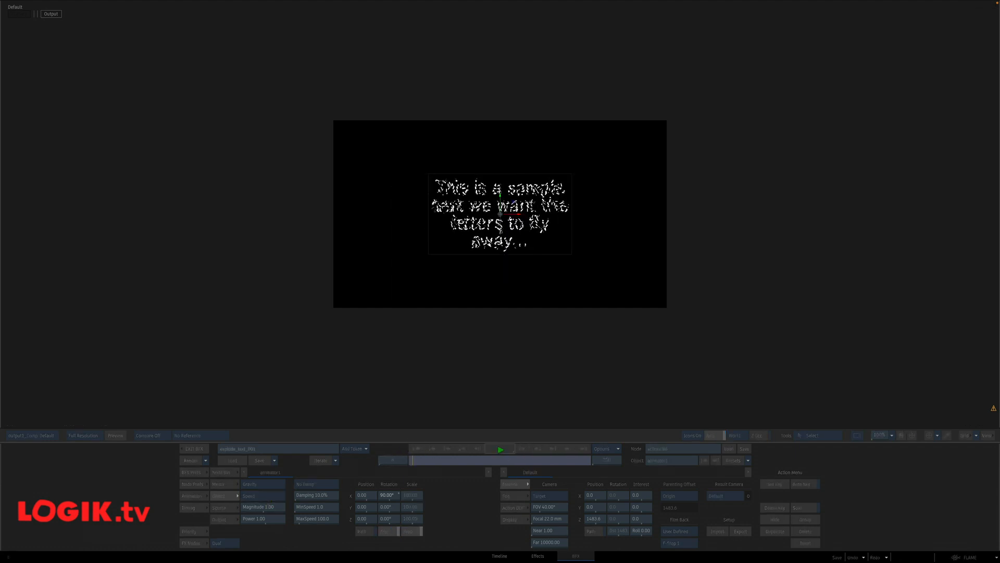
pyautogui.click(416, 448)
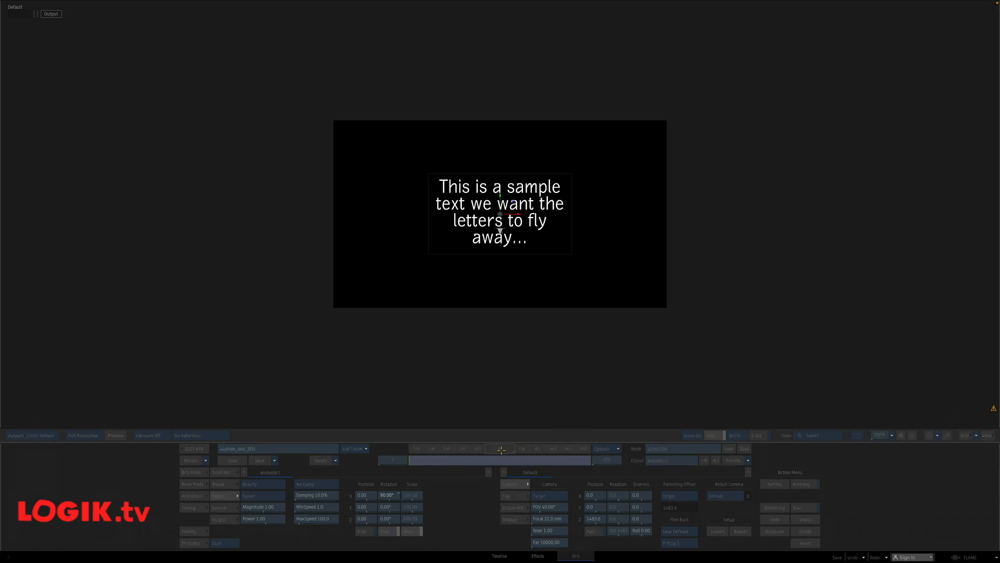
pyautogui.click(499, 448)
pyautogui.click(413, 448)
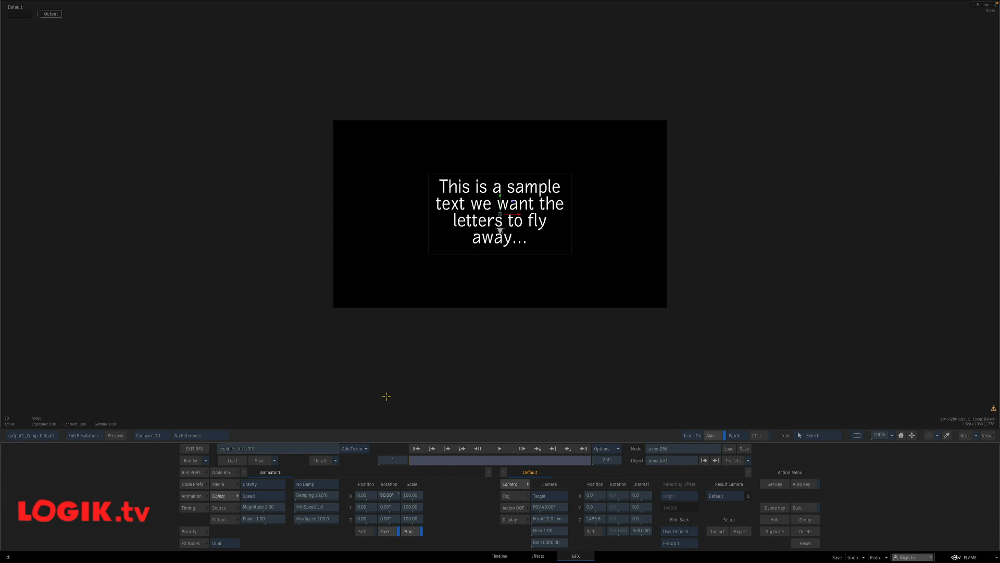
# - Move the text surface's axis to about X -508, Y 322, rotate it freely in 3D, and play the particles
pyautogui.press('Tab')
pyautogui.click(454, 167)
pyautogui.press('Tab')
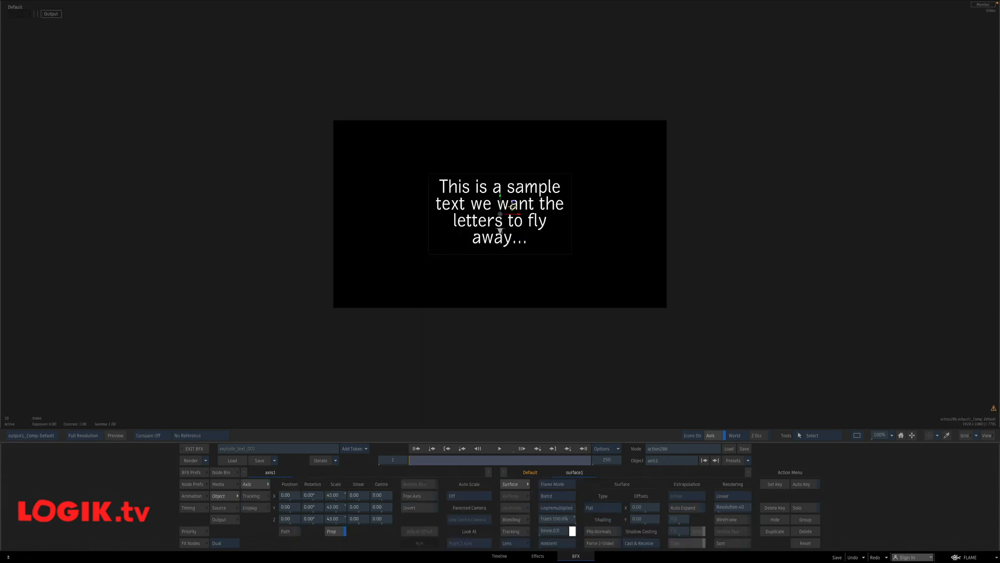
pyautogui.moveTo(496, 206); pyautogui.dragTo(429, 170)
pyautogui.press('r')
pyautogui.press('Right')
pyautogui.press('Left')
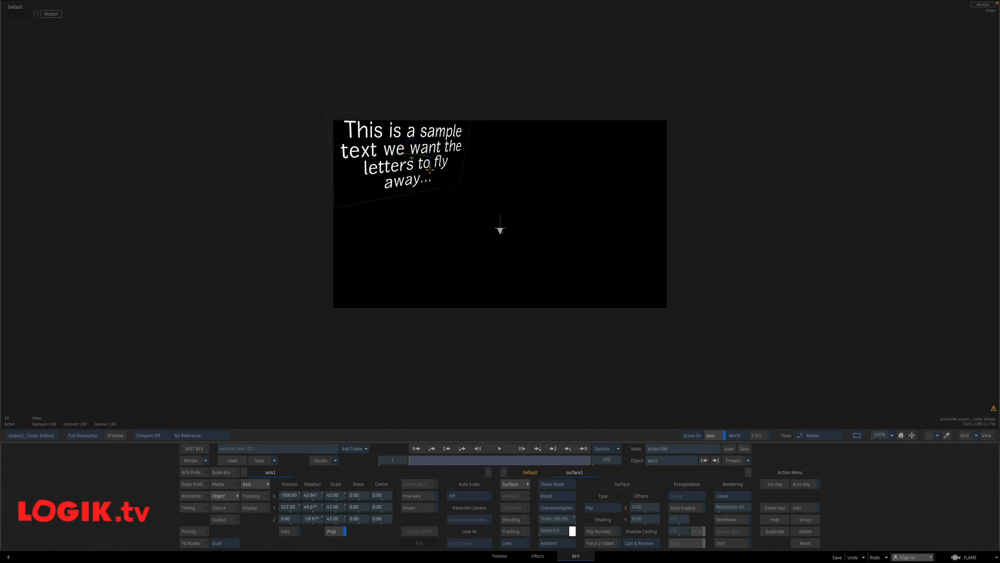
pyautogui.click(508, 449)
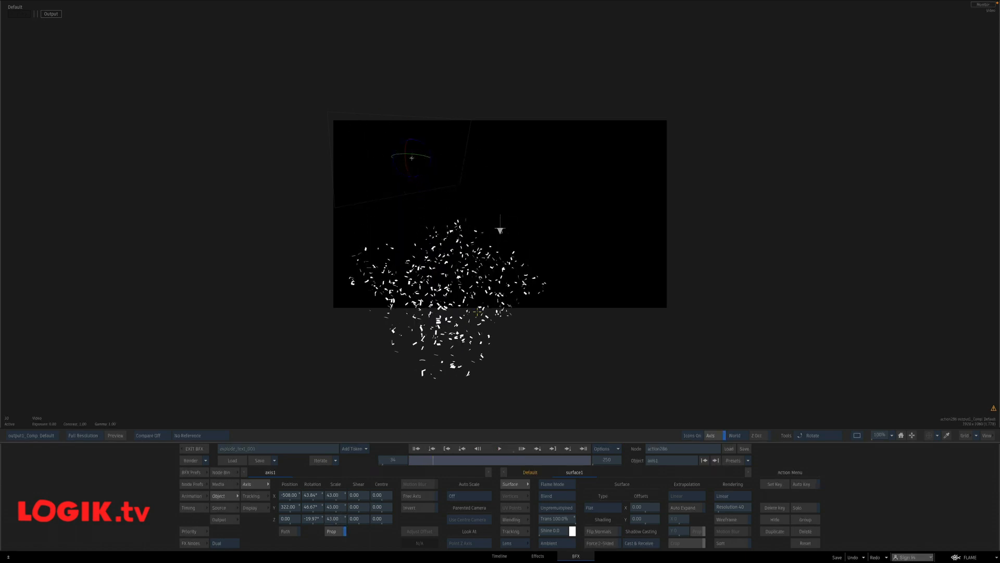
# - Select the gravity animator in the schematic and turn off its Free option
pyautogui.press('Escape')
pyautogui.click(458, 280)
pyautogui.press('Escape')
pyautogui.click(387, 531)
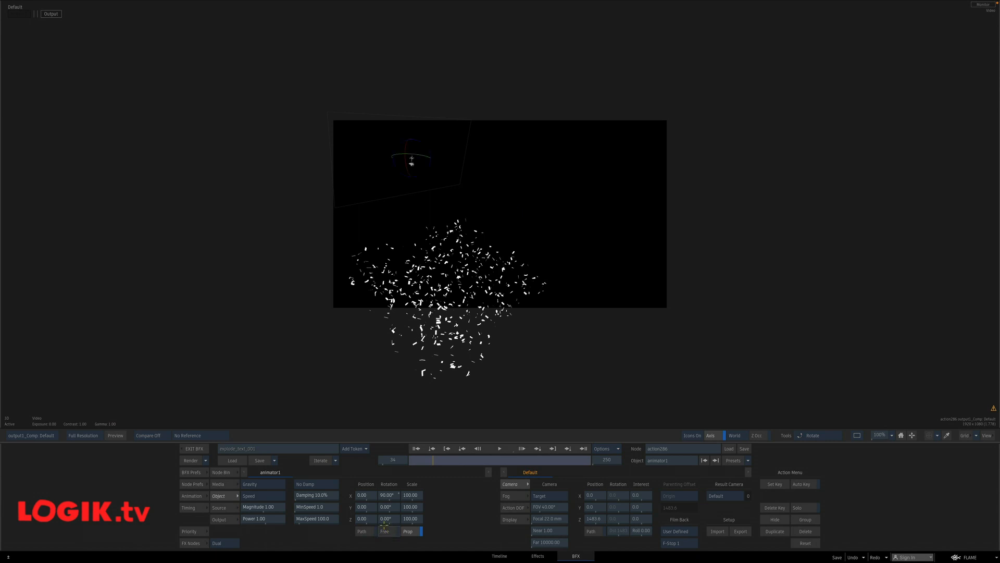
# - Play the particles from the first frame with Free off, then return to the start and enable the gravity animator's Free option
pyautogui.click(416, 448)
pyautogui.click(499, 448)
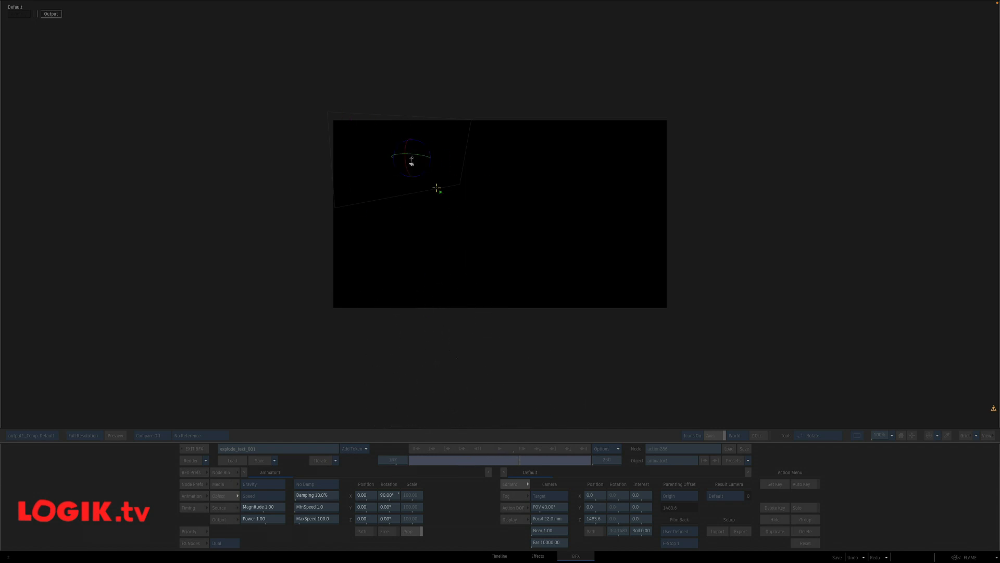
pyautogui.click(467, 188)
pyautogui.click(416, 448)
pyautogui.click(390, 531)
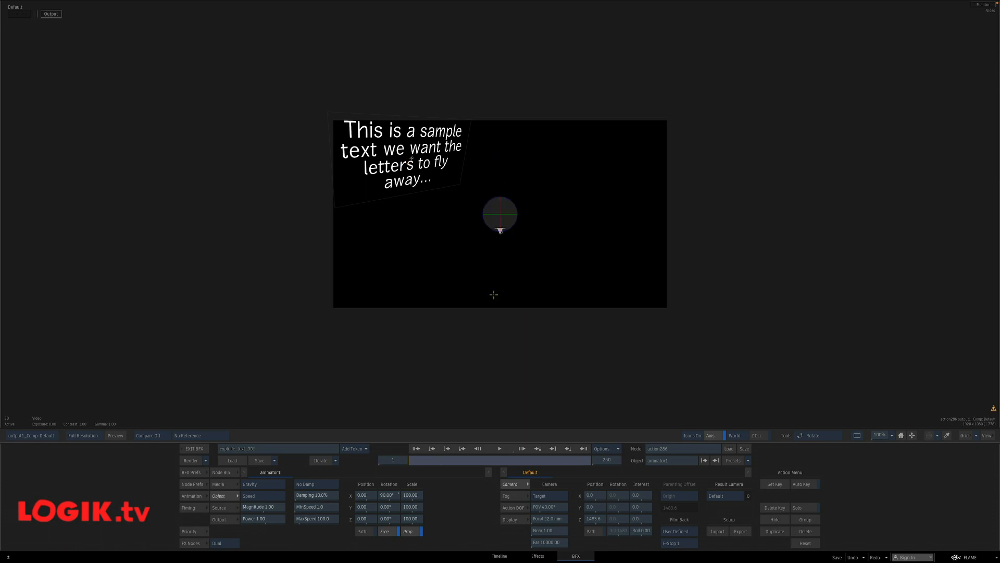
# - Reset the text axis's position and rotation to 0.00 and play the particles from the first frame
pyautogui.press('F8')
pyautogui.click(456, 152)
pyautogui.press('F4')
pyautogui.keyDown('ctrl'); pyautogui.click(294, 496); pyautogui.keyUp('ctrl')
pyautogui.keyDown('ctrl'); pyautogui.click(293, 505); pyautogui.keyUp('ctrl')
pyautogui.keyDown('ctrl'); pyautogui.click(314, 498); pyautogui.keyUp('ctrl')
pyautogui.keyDown('ctrl'); pyautogui.click(315, 511); pyautogui.keyUp('ctrl')
pyautogui.keyDown('ctrl'); pyautogui.click(312, 518); pyautogui.keyUp('ctrl')
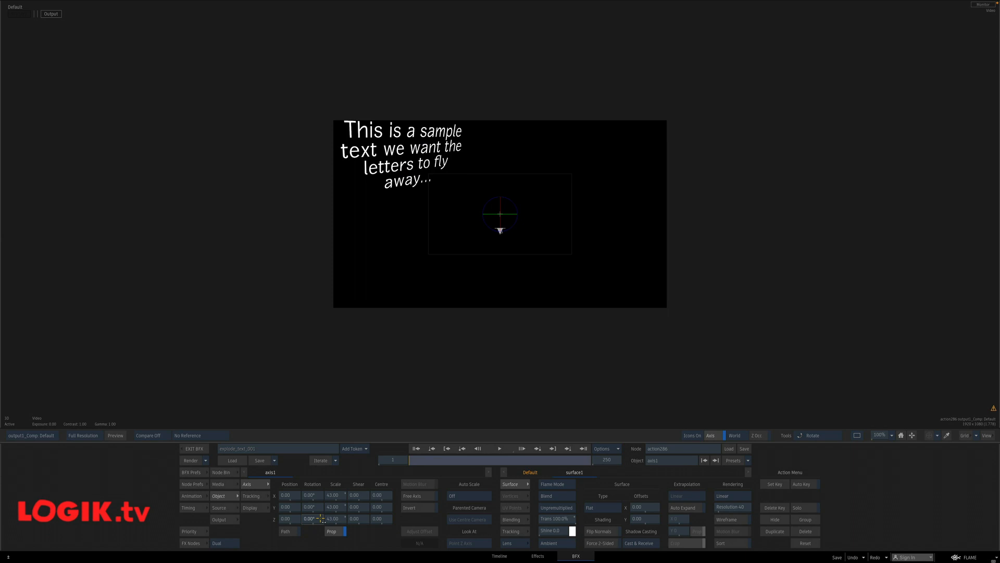
pyautogui.click(523, 449)
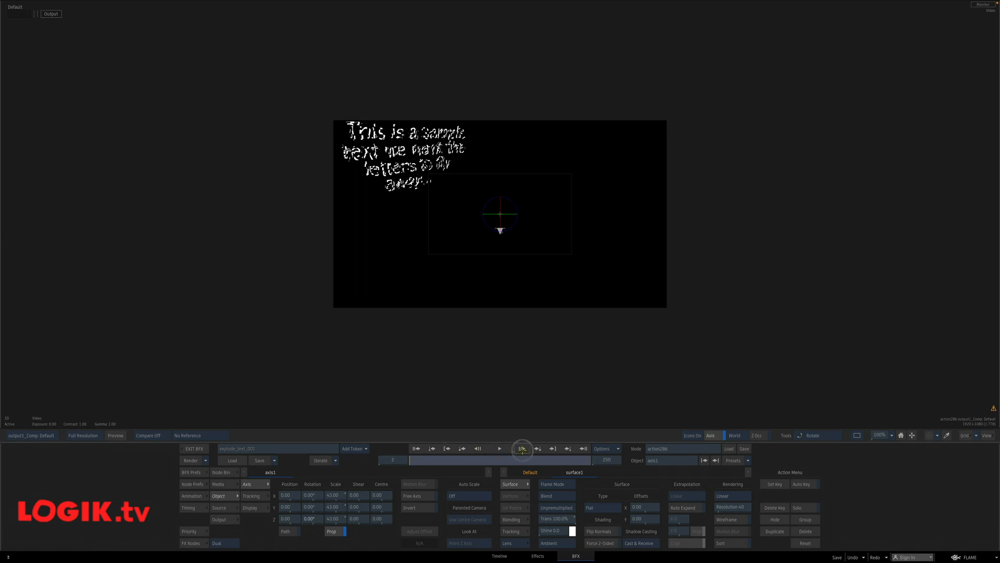
pyautogui.click(416, 449)
pyautogui.click(500, 449)
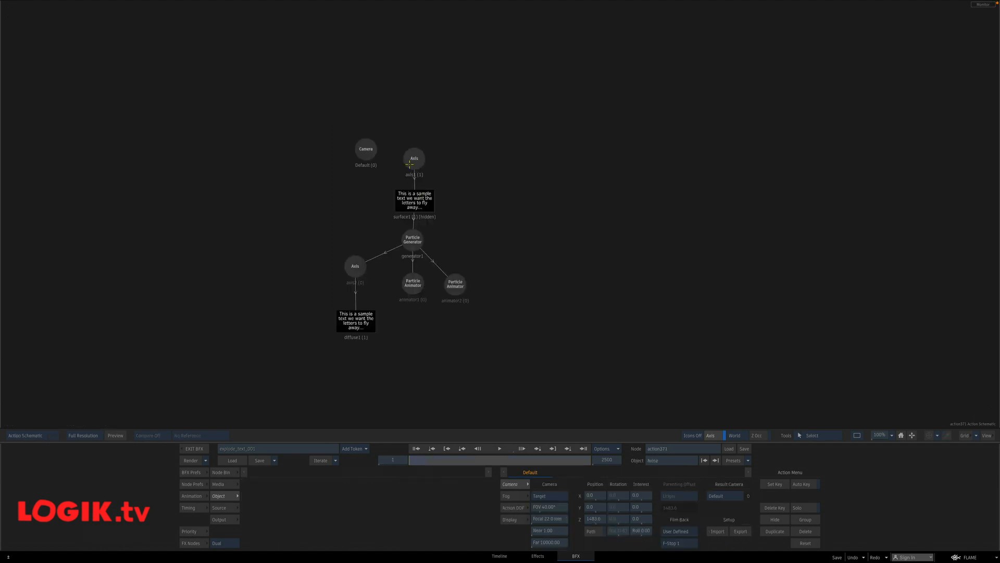
# - Examine the text axis and the Transform particle animator in the explode text setup, checking the result view
pyautogui.click(412, 161)
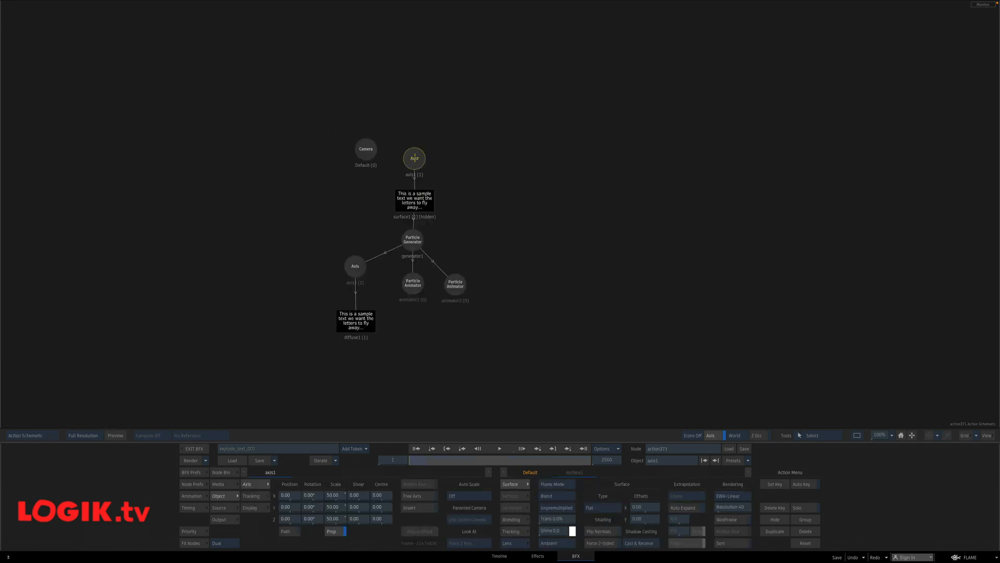
pyautogui.press('F4')
pyautogui.press('F4')
pyautogui.click(448, 283)
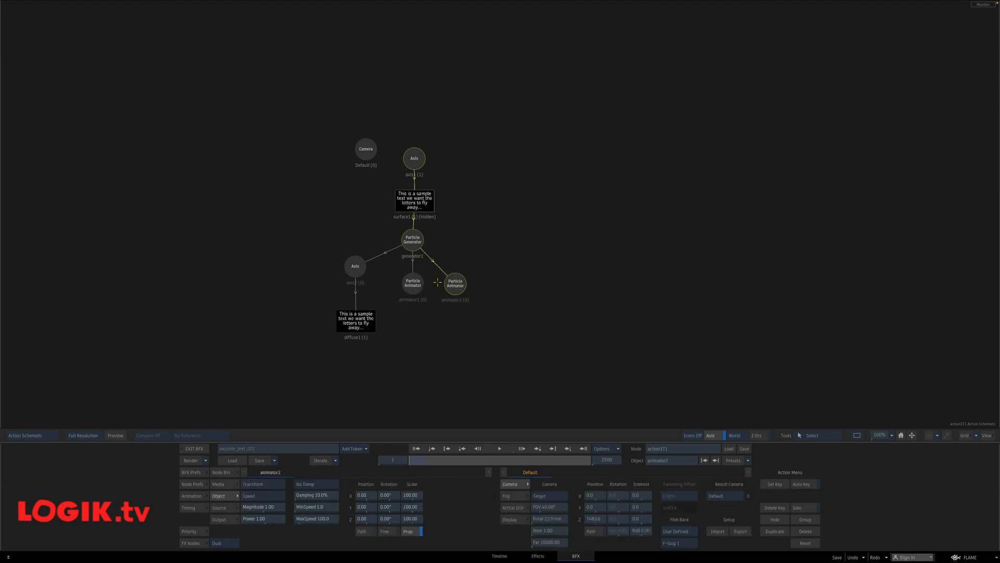
pyautogui.click(265, 518)
pyautogui.click(398, 344)
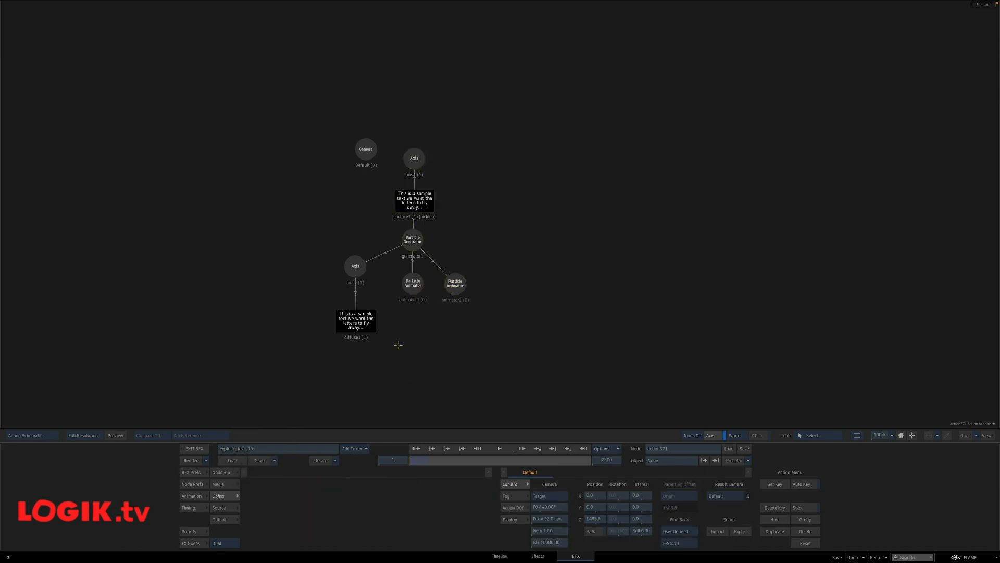
# - Set the Transform particle animator's Magnitude to 2.00 and play the exploding text
pyautogui.click(456, 281)
pyautogui.click(264, 507)
pyautogui.click(255, 483)
pyautogui.click(281, 489)
pyautogui.press('F4')
pyautogui.click(498, 448)
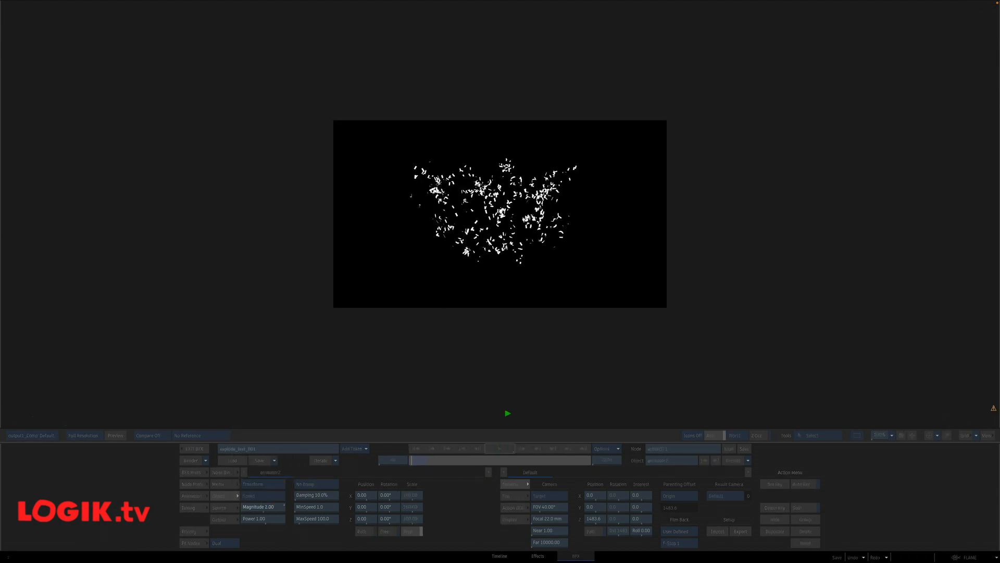
pyautogui.click(478, 233)
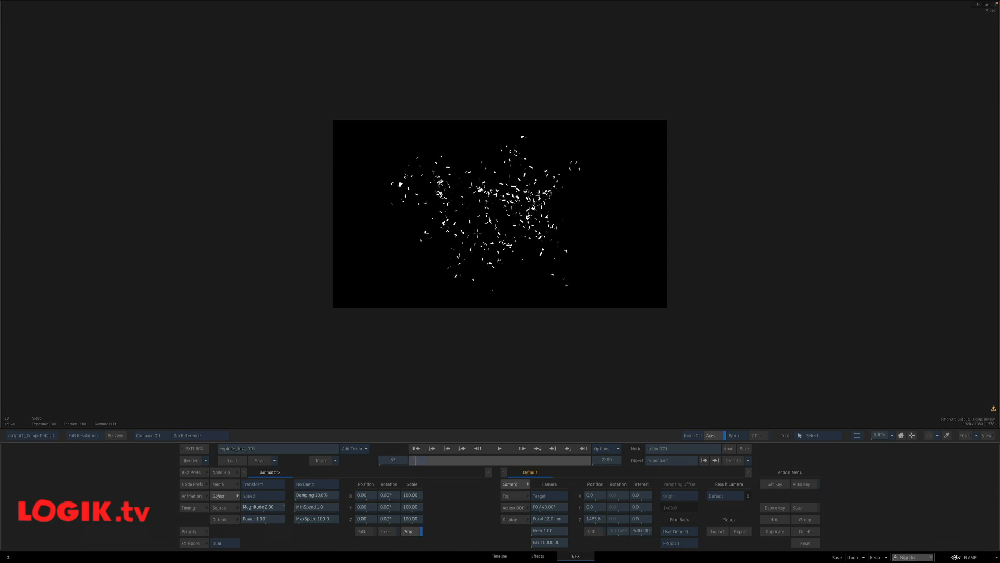
# - Compare the settings of the Function particle animator with those of the Transform animator
pyautogui.press('F8')
pyautogui.click(413, 283)
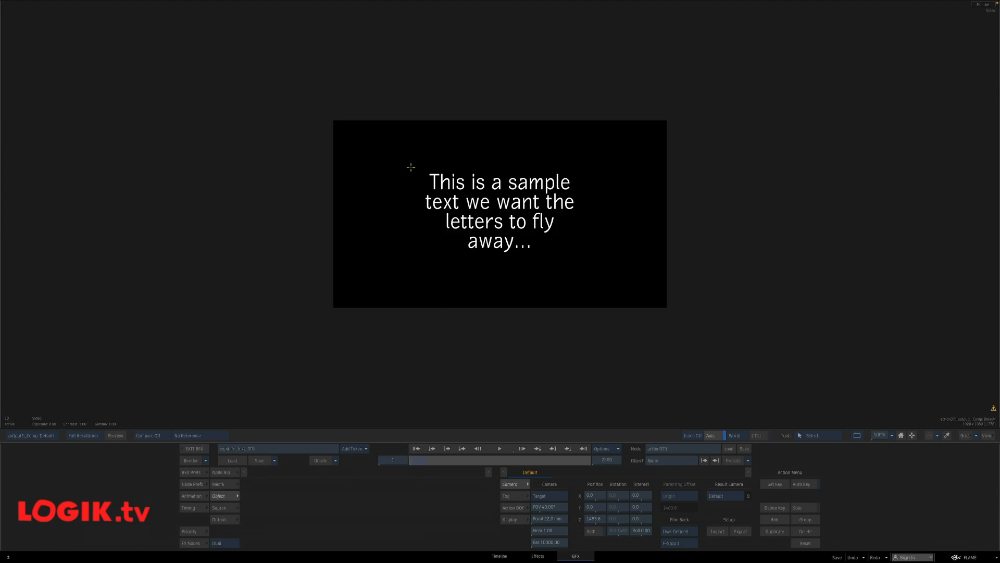
pyautogui.press('F8')
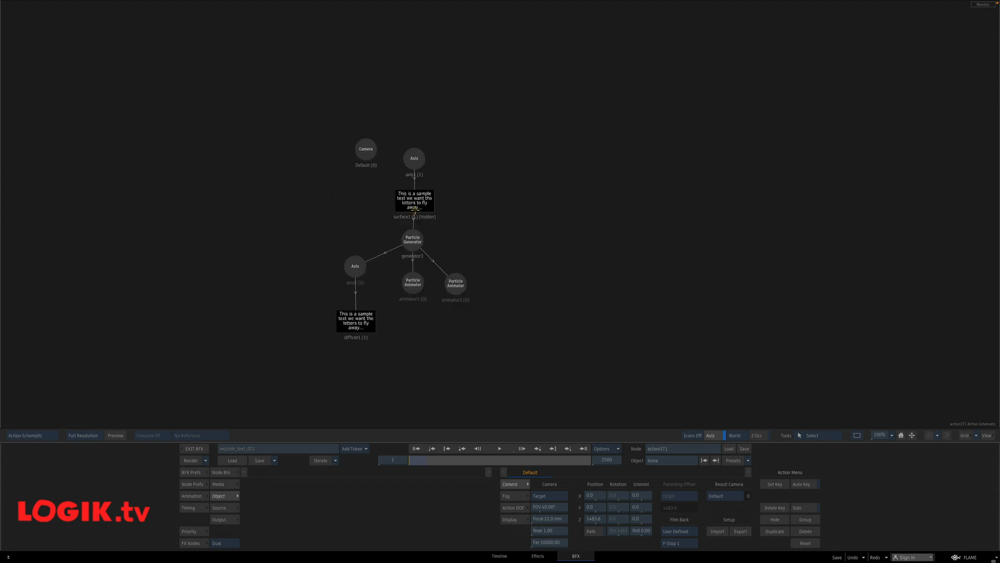
pyautogui.click(415, 288)
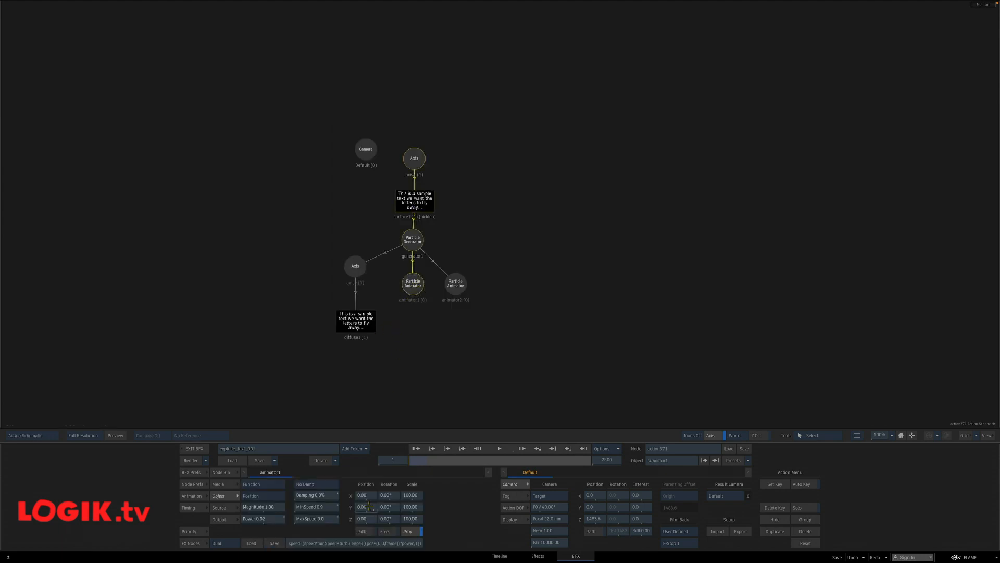
pyautogui.click(189, 531)
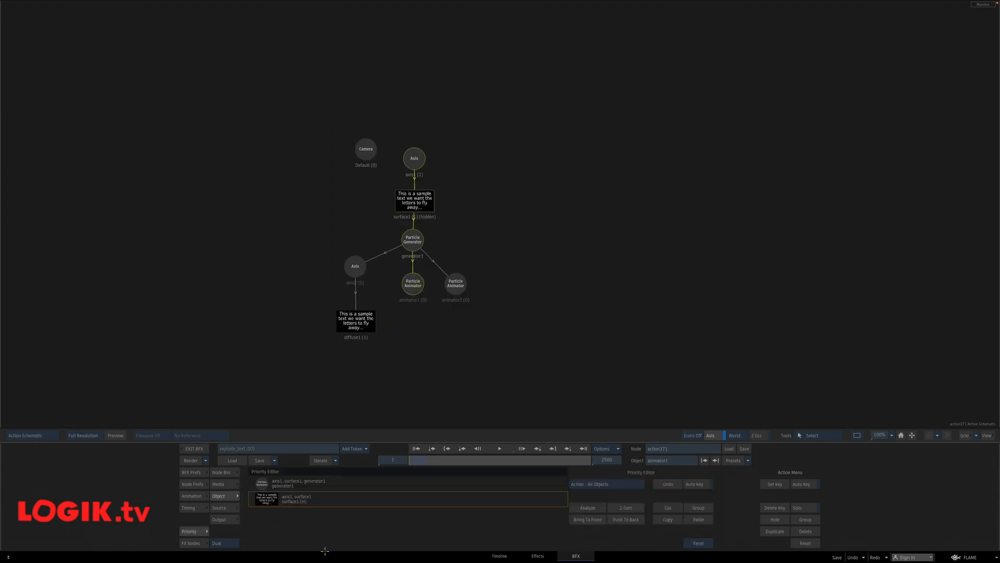
pyautogui.click(415, 285)
pyautogui.click(455, 284)
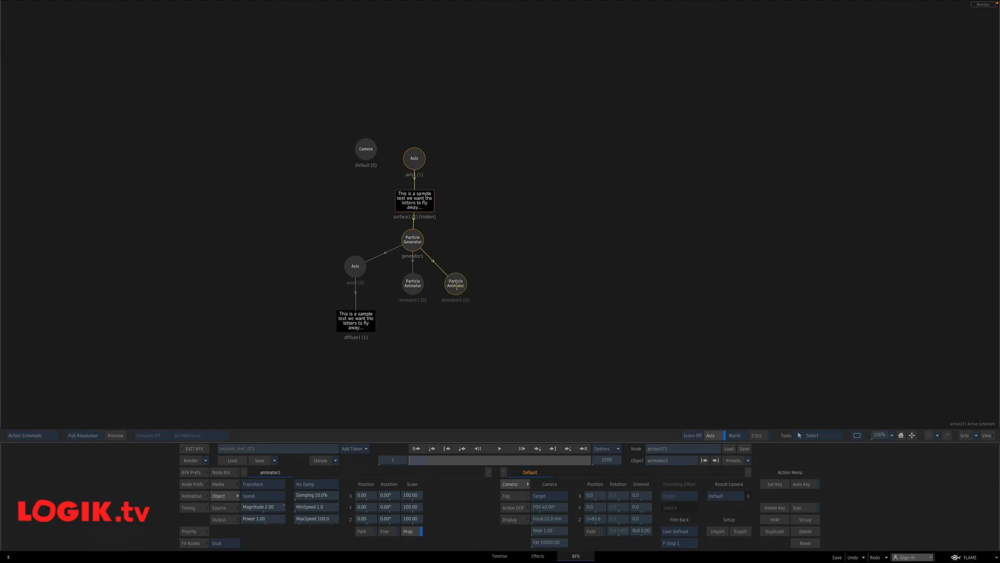
pyautogui.moveTo(455, 285); pyautogui.dragTo(458, 285)
pyautogui.moveTo(461, 282); pyautogui.dragTo(462, 282)
pyautogui.press('F4')
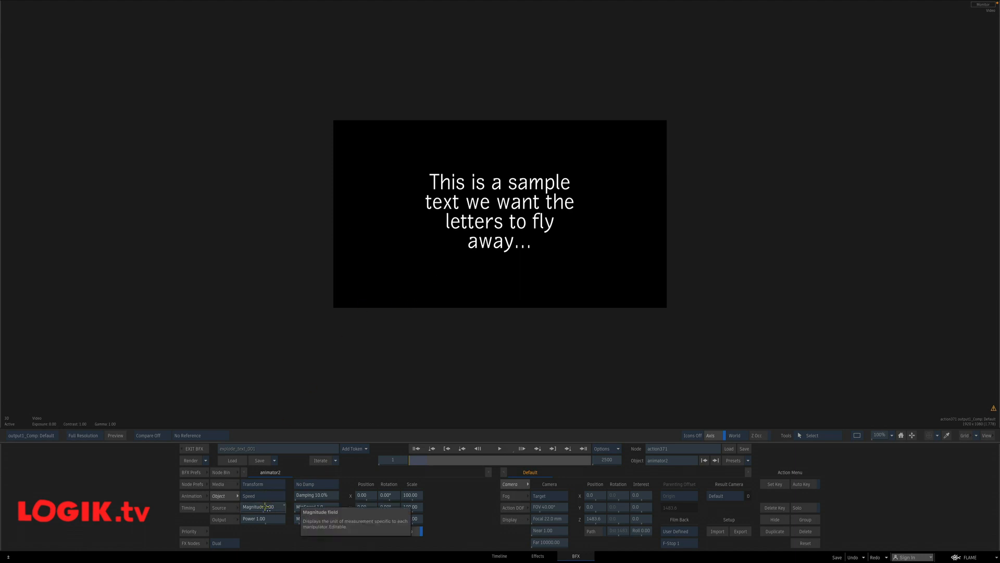
# - Hide the Transform particle animator, play the particles, and return to the first frame
pyautogui.press('Escape')
pyautogui.moveTo(458, 282); pyautogui.dragTo(462, 288)
pyautogui.press('F4')
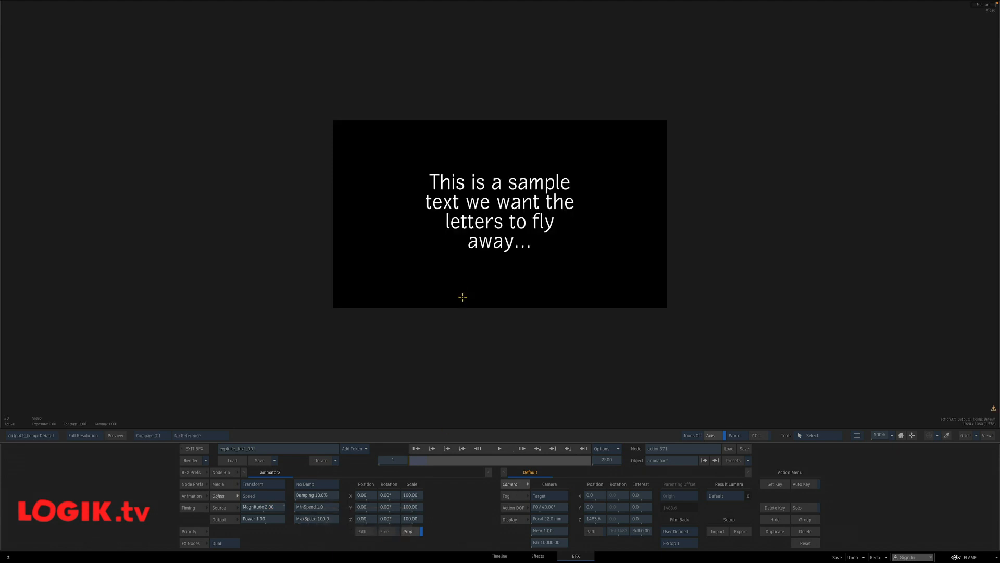
pyautogui.press('Escape')
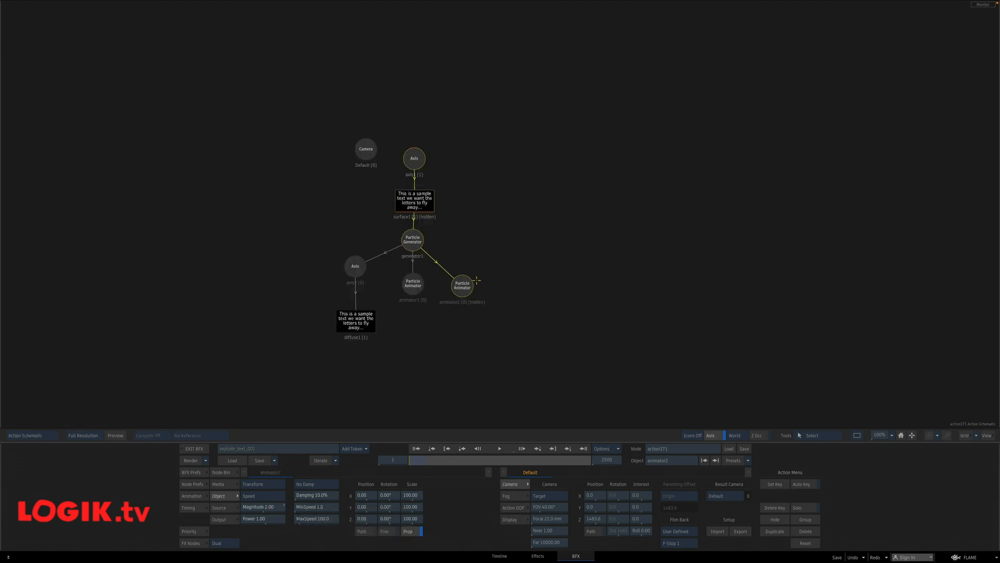
pyautogui.press('F4')
pyautogui.click(500, 448)
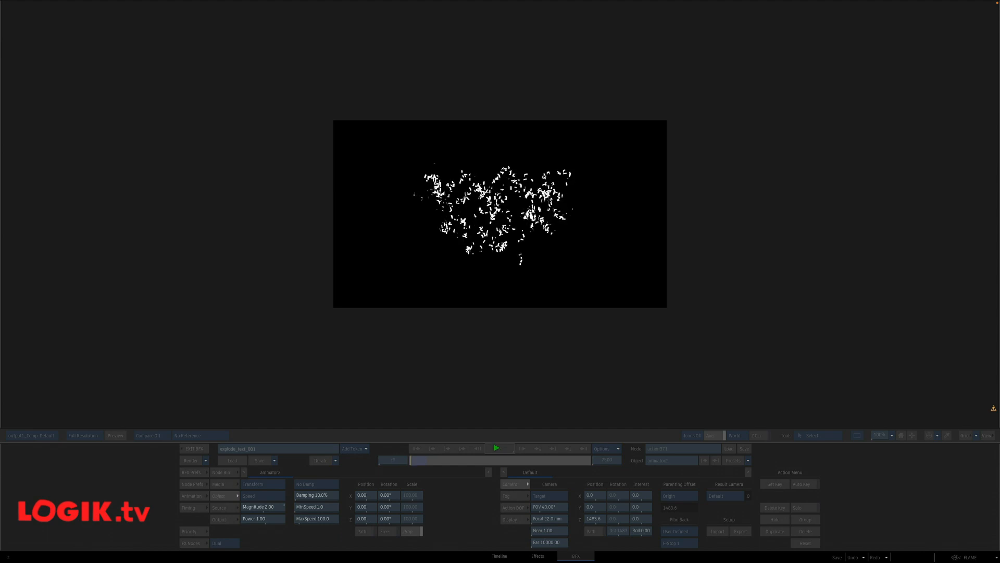
pyautogui.click(499, 448)
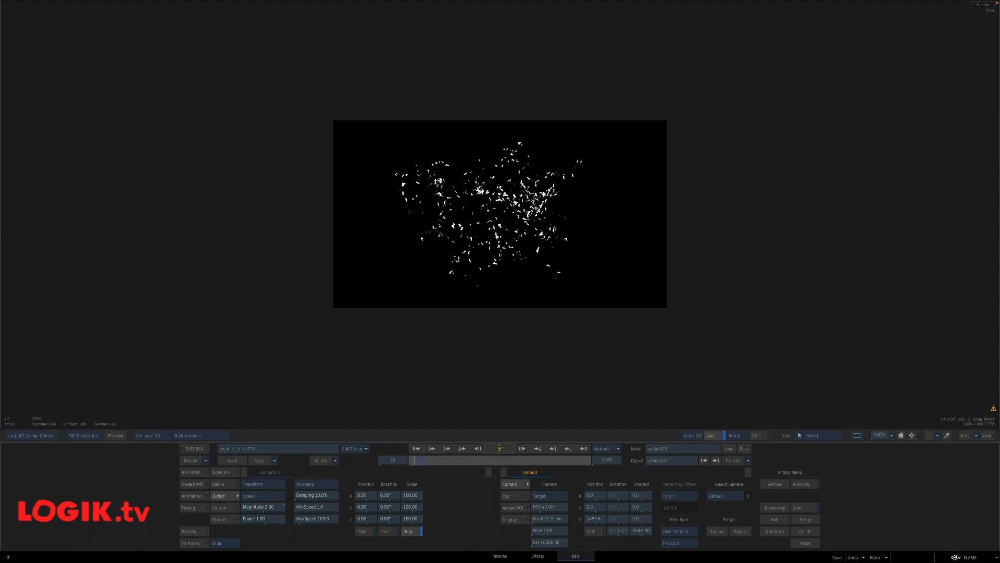
pyautogui.moveTo(489, 311); pyautogui.dragTo(519, 316)
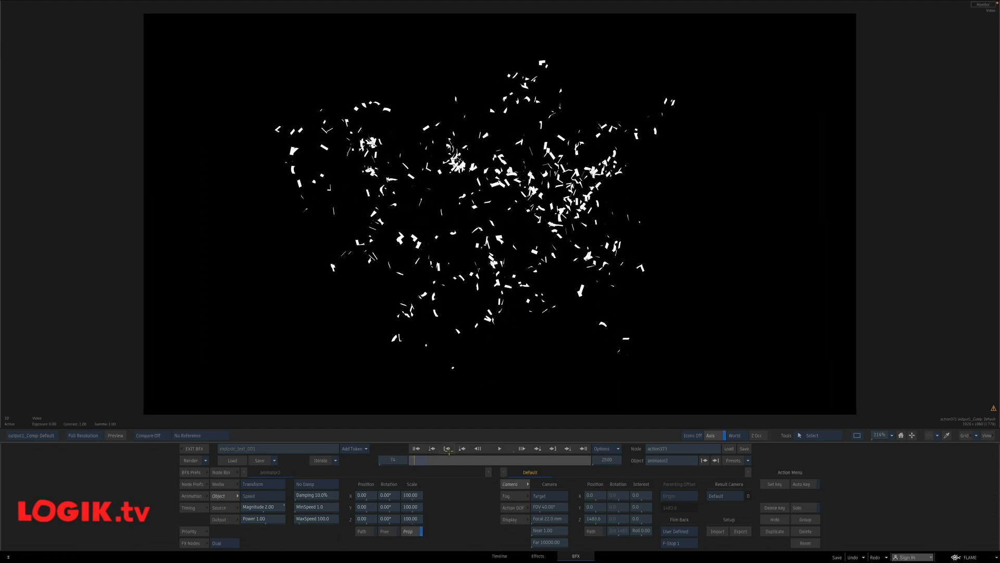
pyautogui.click(416, 448)
# - Set the Transform animator's Magnitude to 1.00, unhide the animator, and play the particles
pyautogui.press('`')
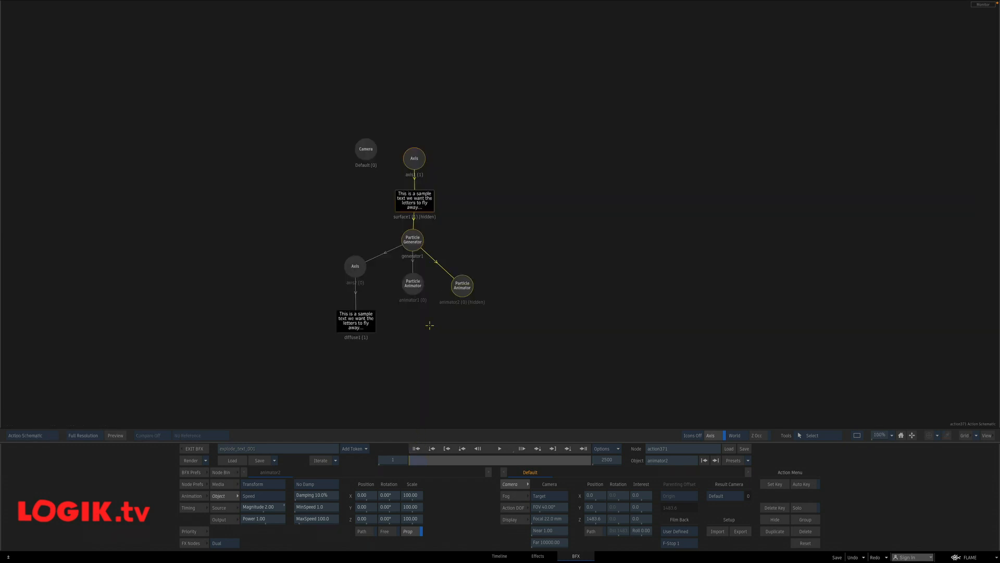
pyautogui.click(277, 506)
pyautogui.click(245, 485)
pyautogui.click(286, 488)
pyautogui.press('`')
pyautogui.press('`')
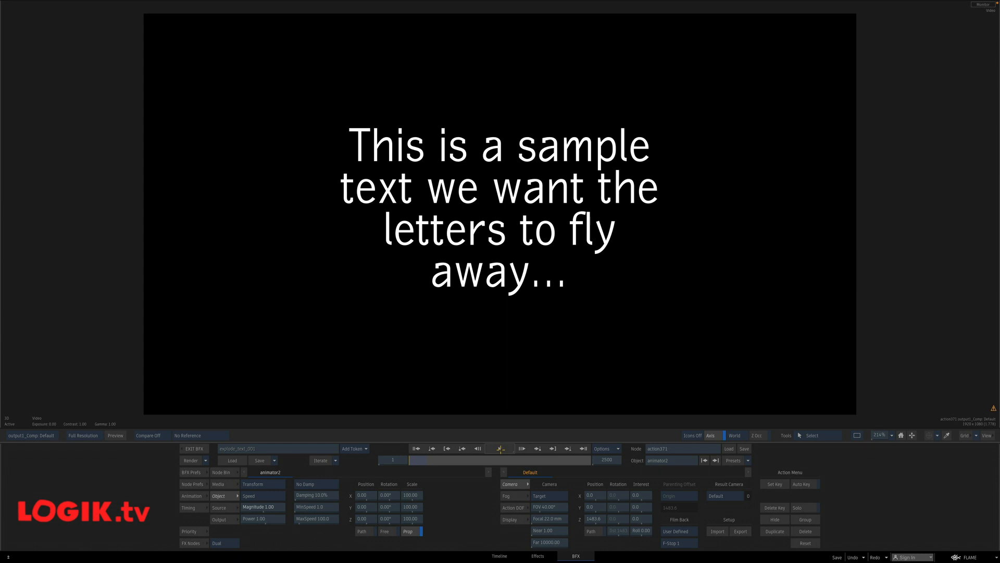
pyautogui.click(500, 448)
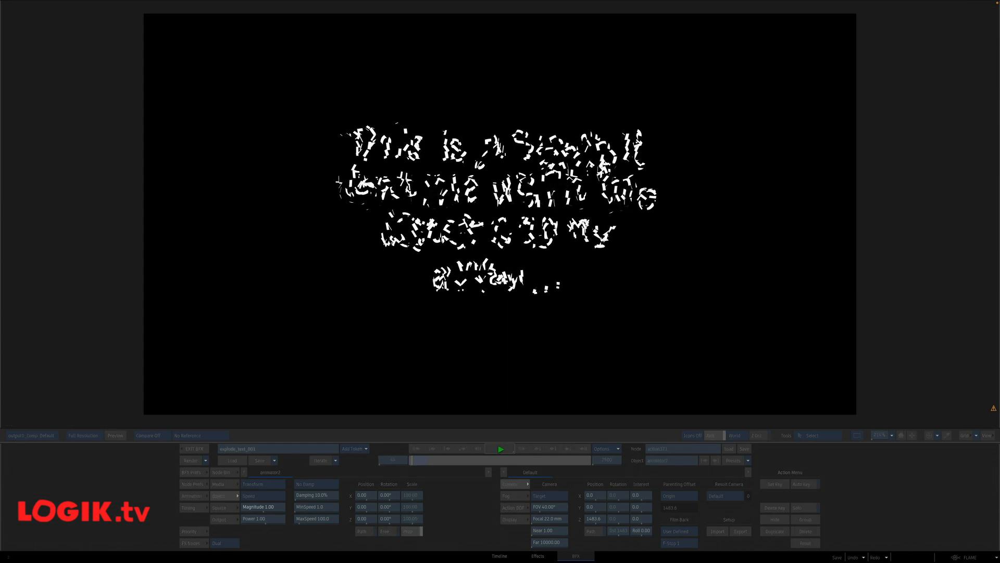
pyautogui.click(500, 449)
# - Return to the first frame and set the Transform animator's Magnitude to 2.00
pyautogui.click(415, 448)
pyautogui.click(271, 501)
pyautogui.click(257, 484)
pyautogui.click(285, 488)
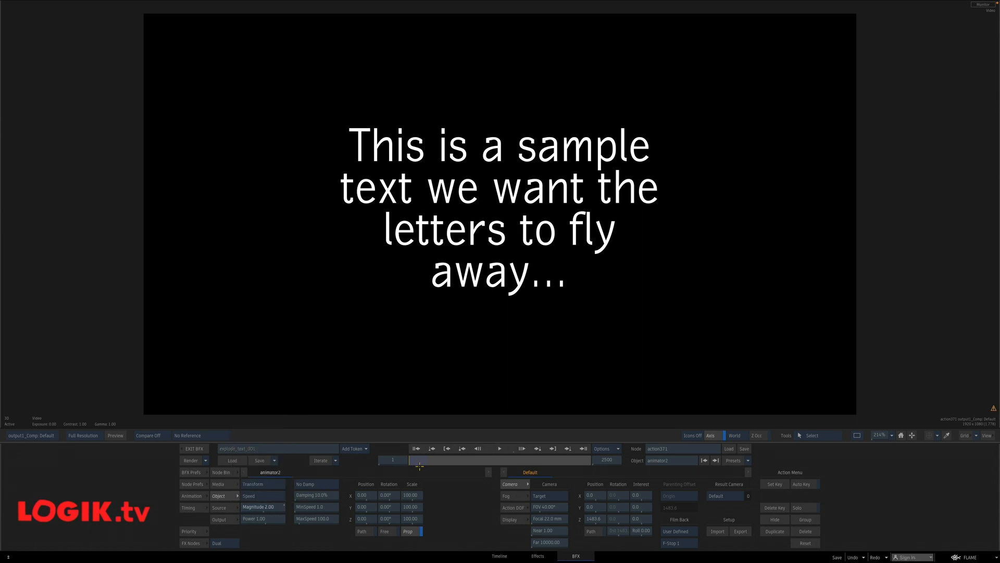
# - Play the particles while adjusting the Transform animator's X position to 2.00, then return to the first frame
pyautogui.click(499, 448)
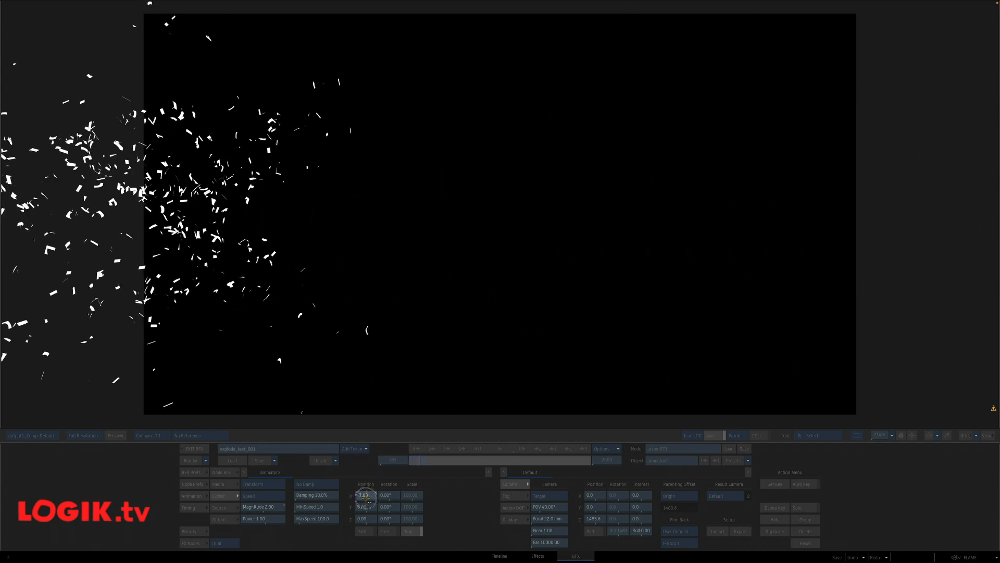
pyautogui.moveTo(368, 498); pyautogui.dragTo(381, 493)
pyautogui.press('space')
pyautogui.press('Home')
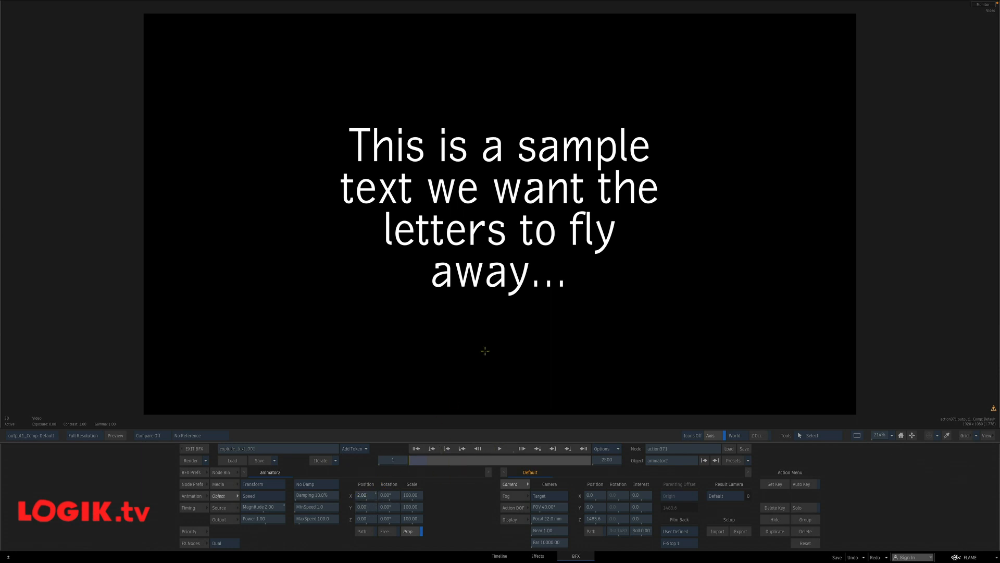
# - Set the Transform animator's X position to 1.00 and its Y position to 0.50
pyautogui.click(368, 495)
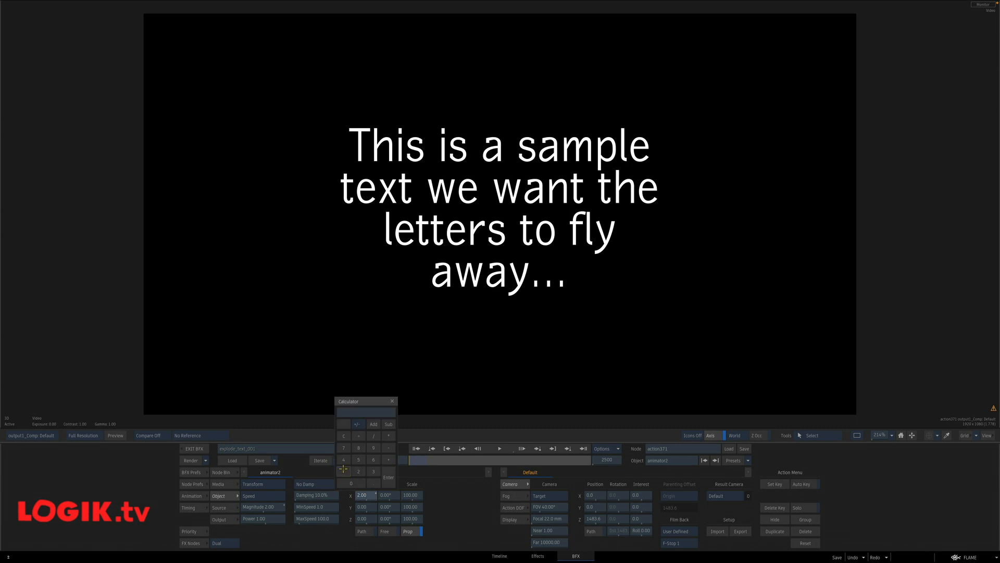
pyautogui.click(390, 476)
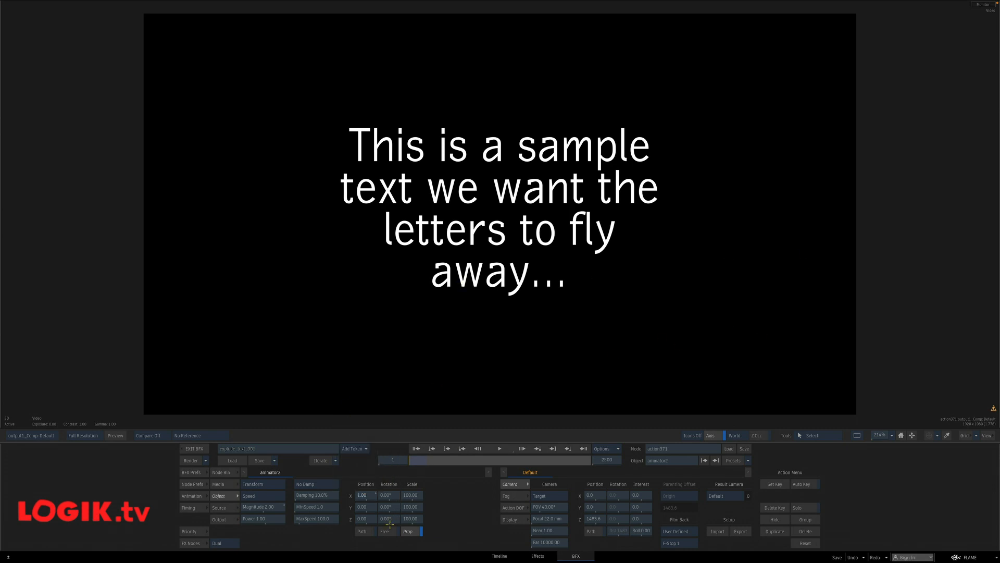
pyautogui.click(364, 507)
pyautogui.click(359, 472)
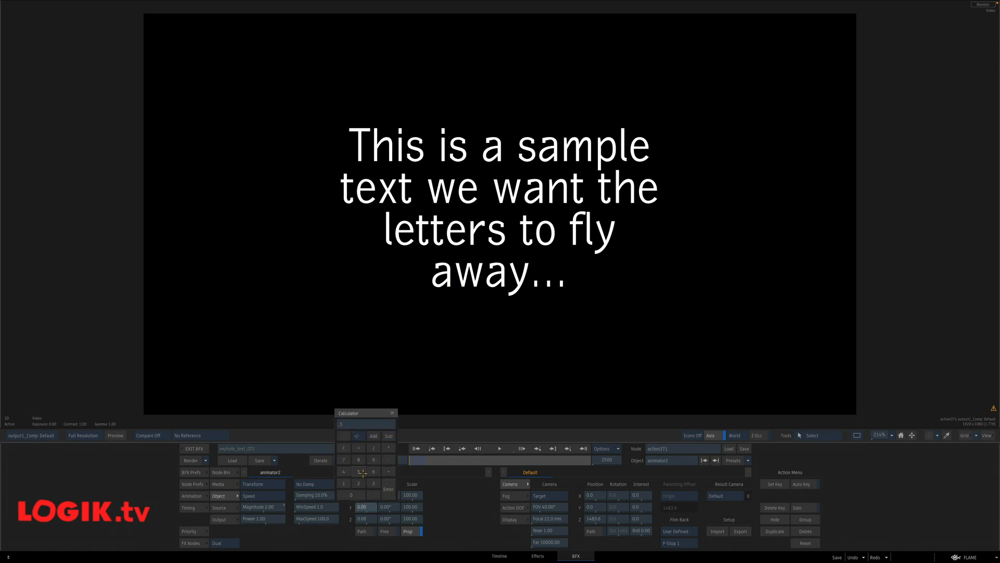
pyautogui.click(388, 489)
# - Play the particles from the first frame to check the direction in which the text fragments fly
pyautogui.click(499, 449)
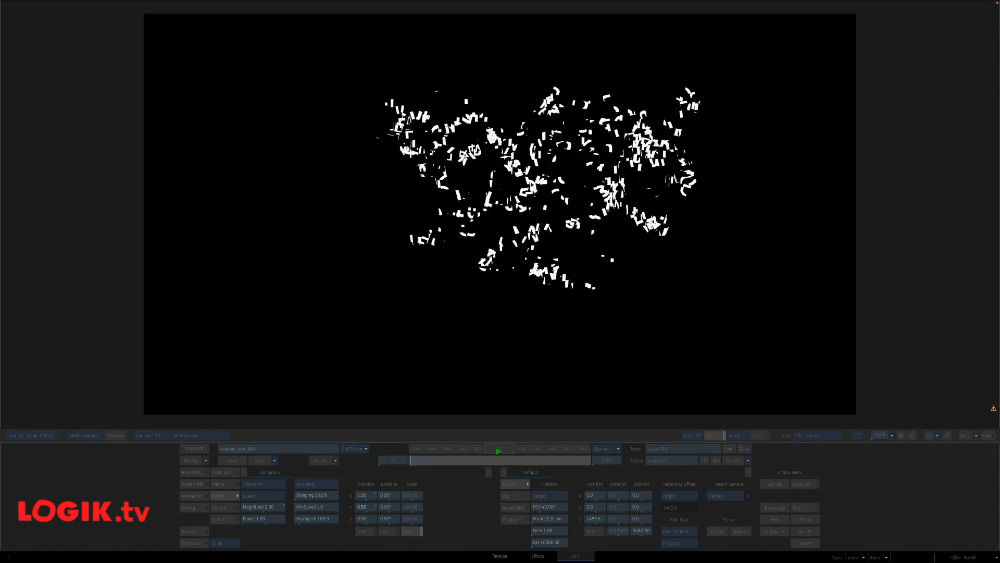
pyautogui.click(509, 370)
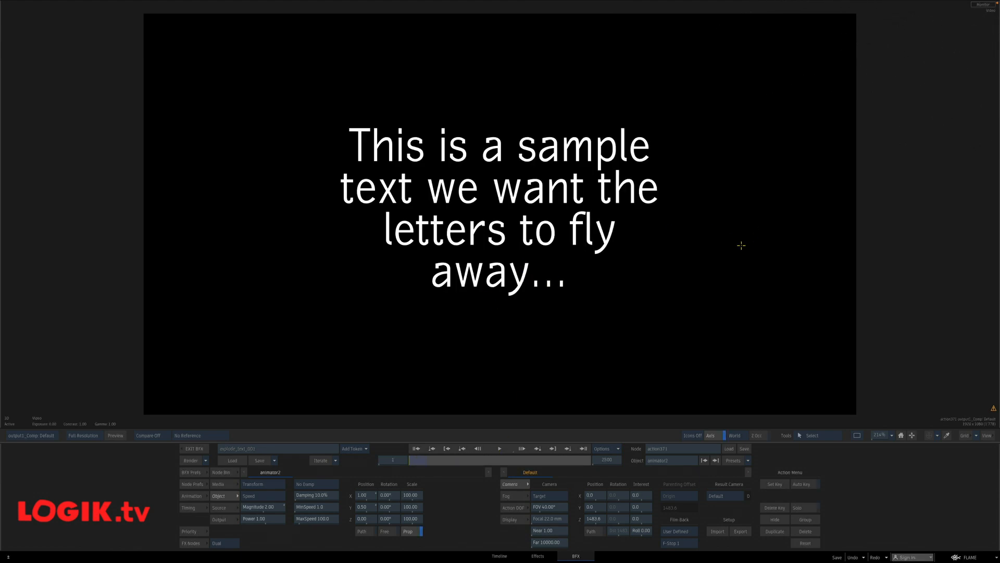
pyautogui.moveTo(752, 250); pyautogui.dragTo(745, 251)
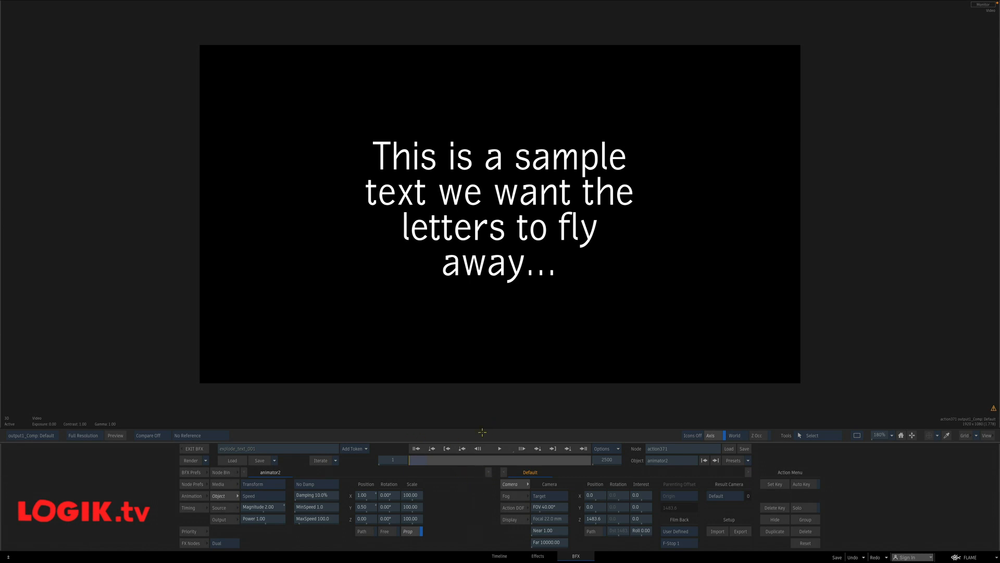
pyautogui.click(501, 449)
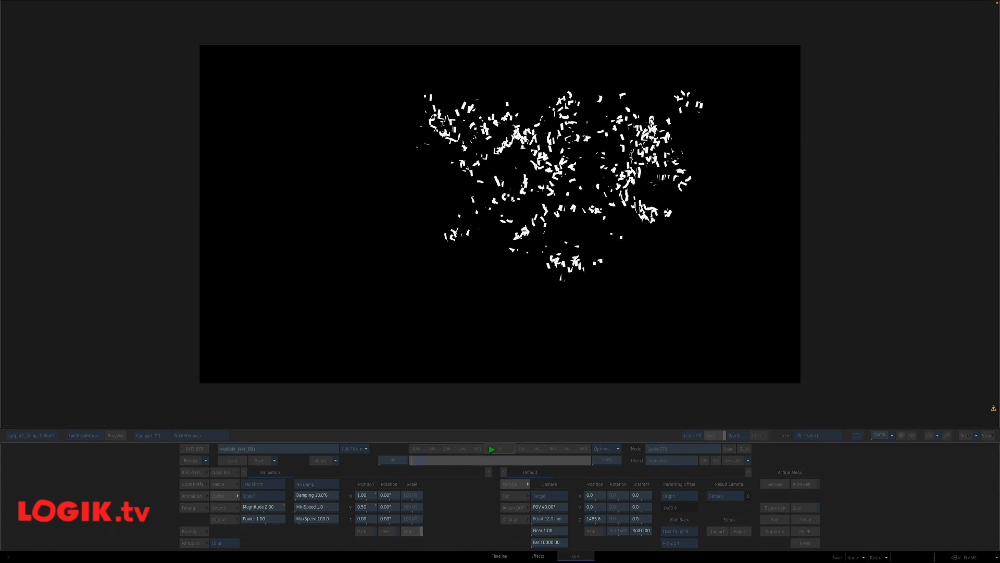